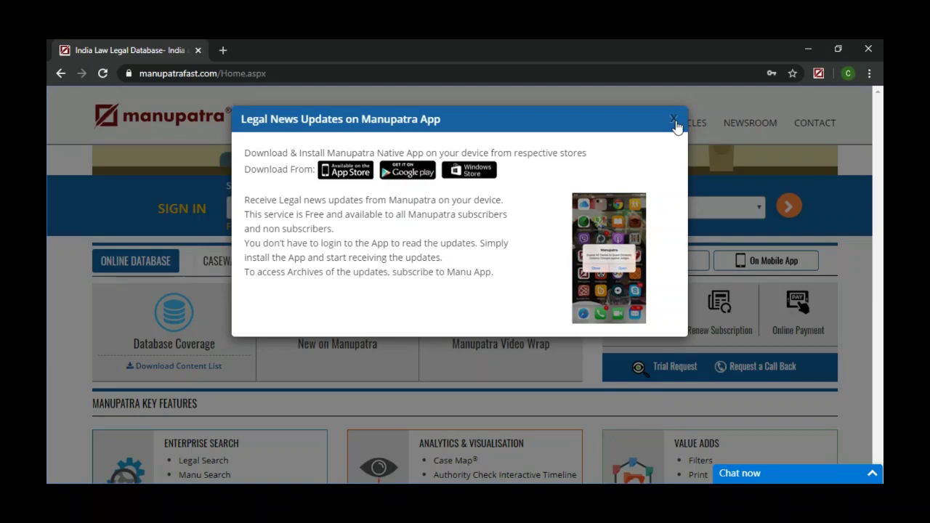
Step: Dismiss the Manupatra App notice, open the desktop plug-ins page and review the Desktop Alert features, requirements and installation instructions
click(675, 121)
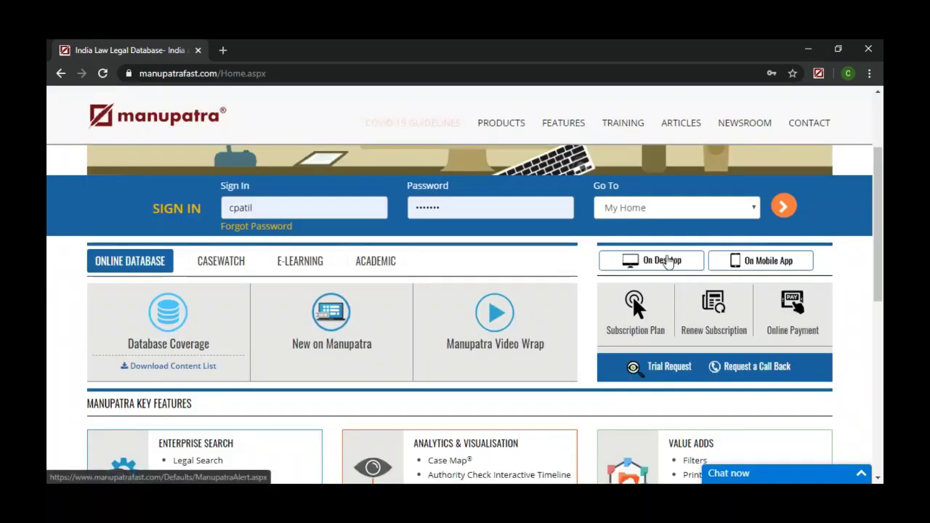
click(666, 261)
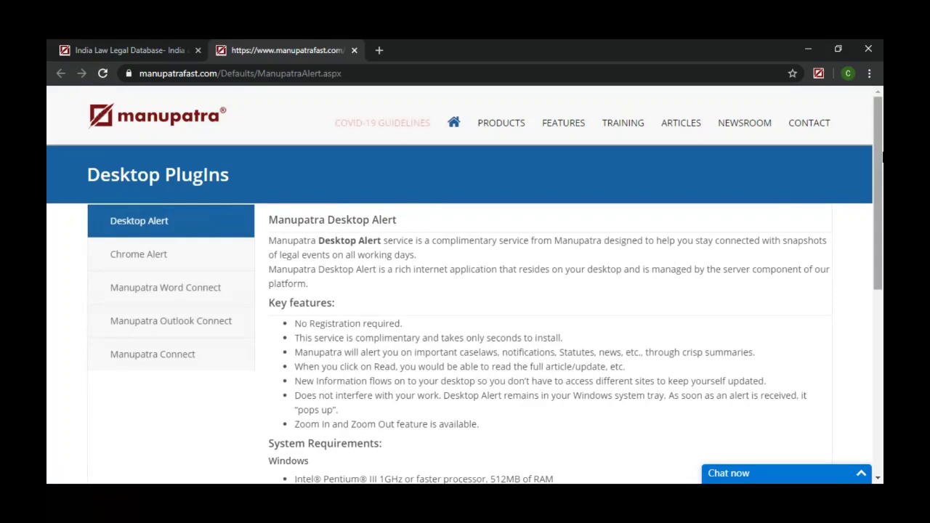
scroll(549, 274, down, 5)
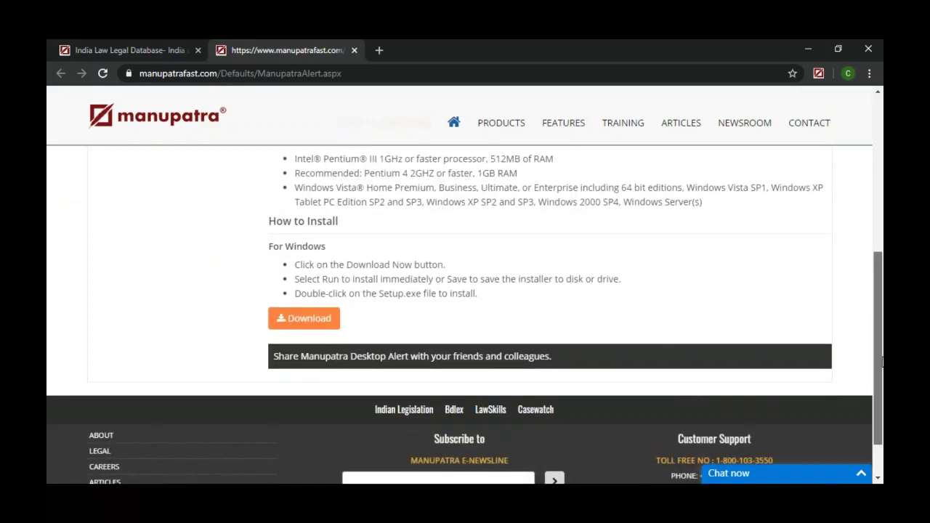
drag(879, 362, 882, 205)
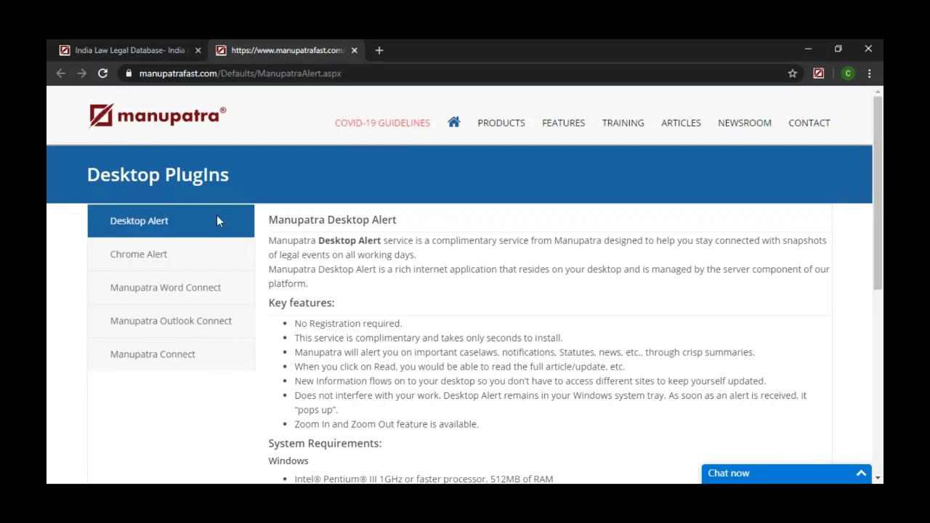
Step: View the Chrome Alert plug-in details and open the Manupatra Alert listing in the Chrome Web Store
click(203, 251)
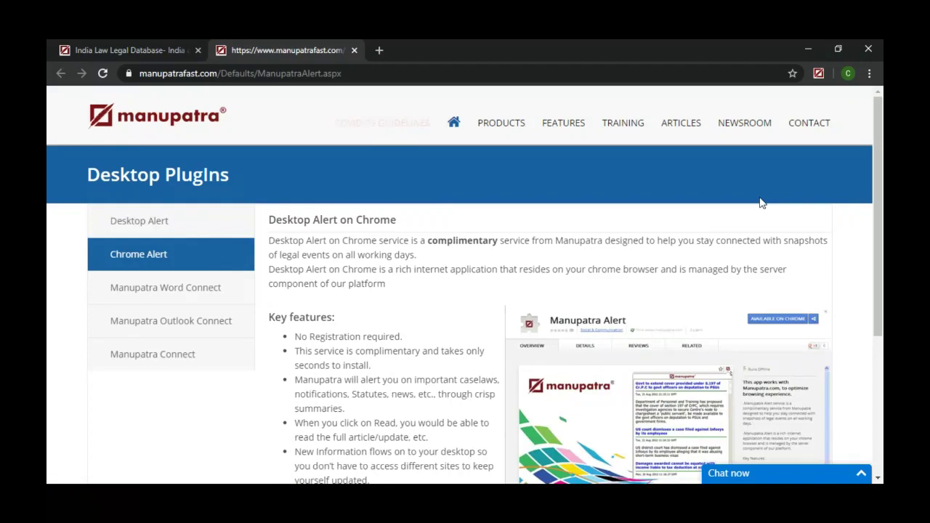
click(777, 330)
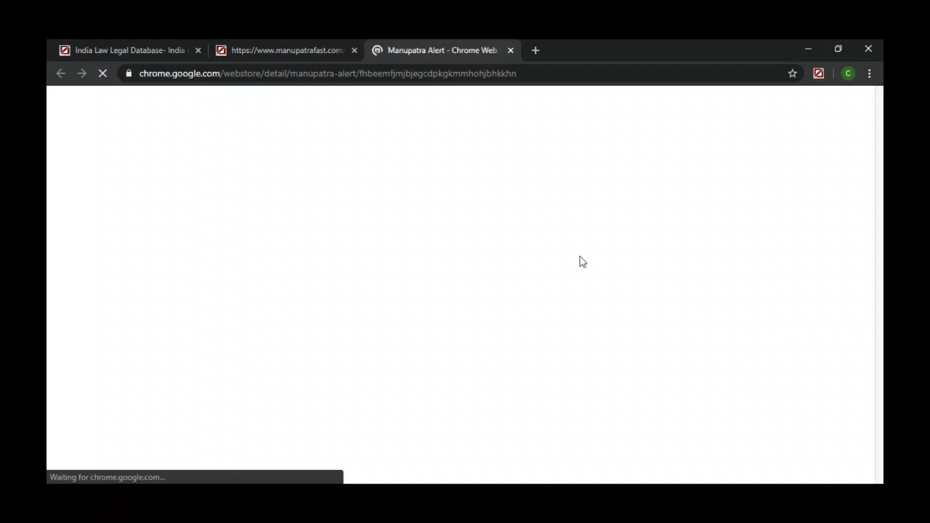
Step: Return to the Manupatra home page and read the legal news feed in the Manupatra Alert browser extension
click(136, 48)
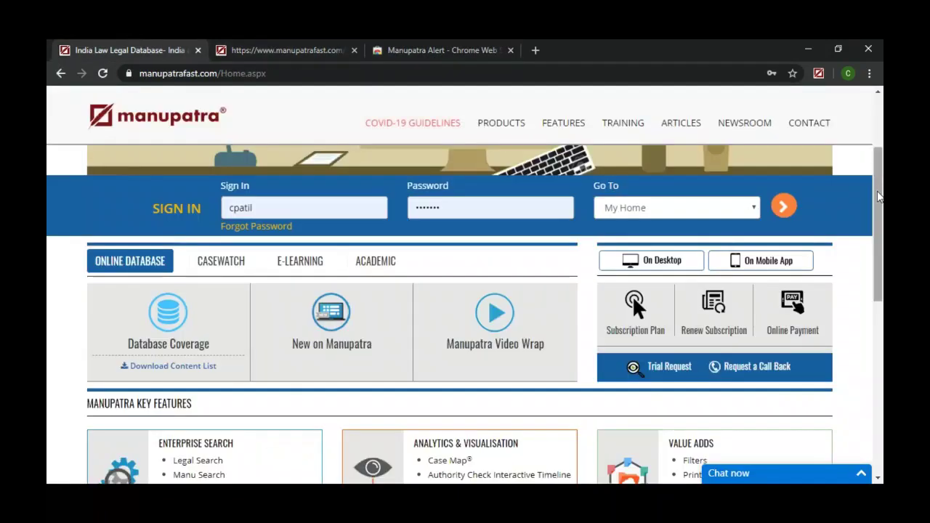
drag(879, 195, 870, 102)
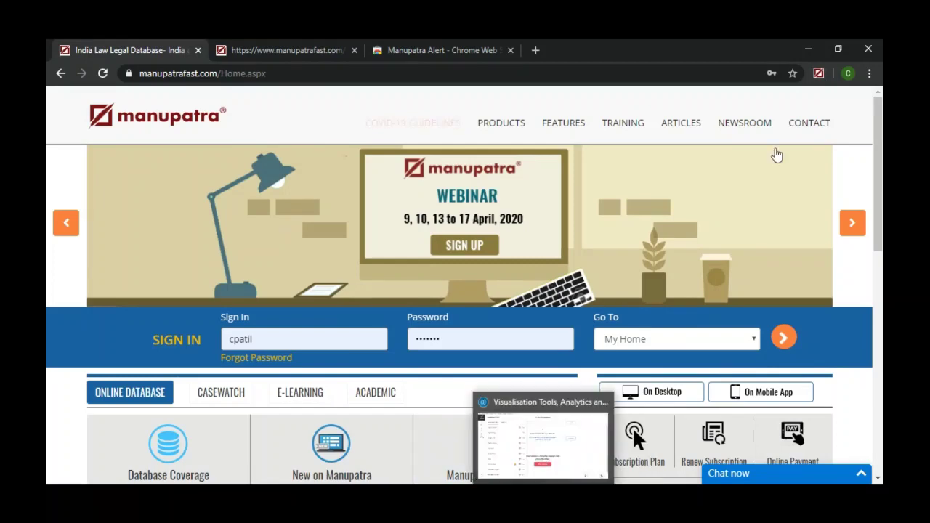
click(820, 76)
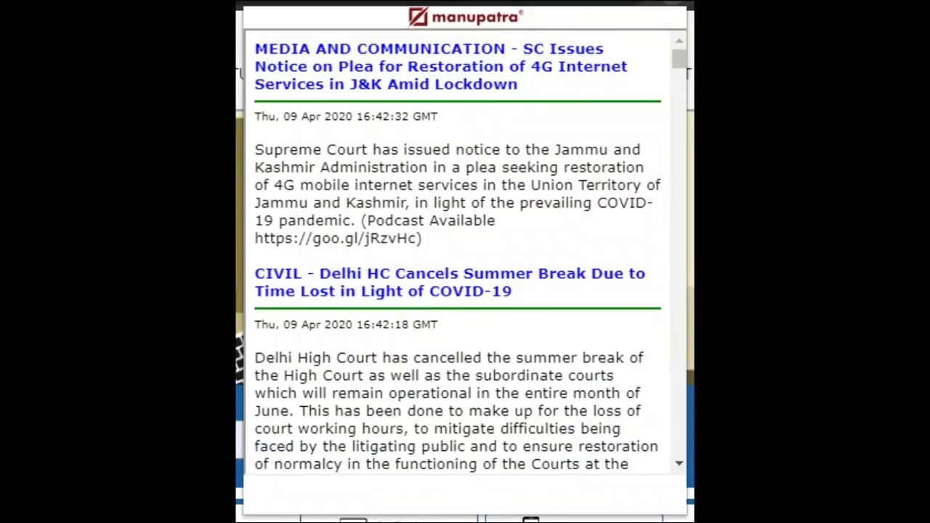
drag(681, 64, 680, 77)
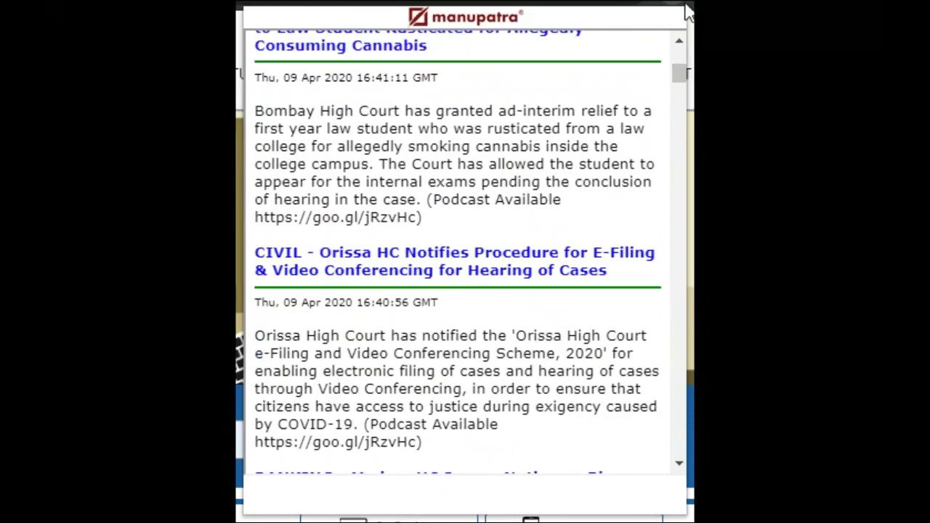
click(819, 74)
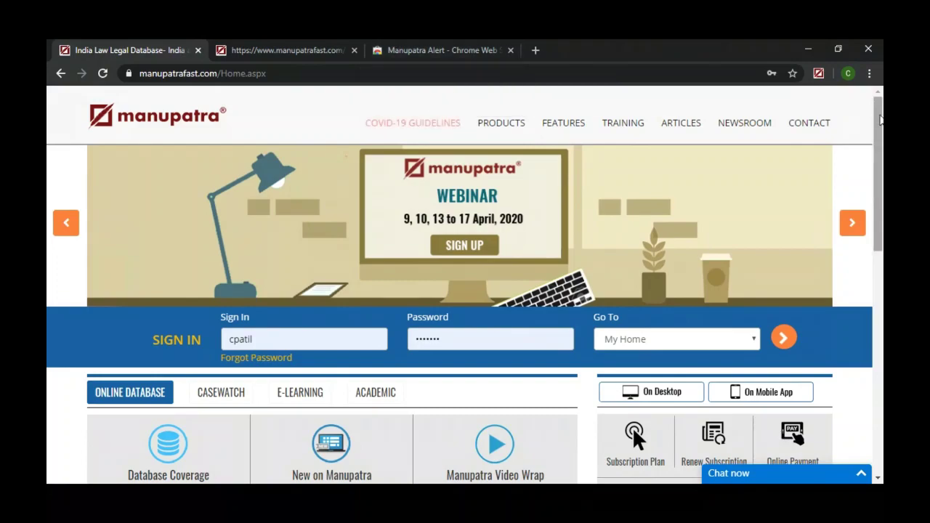
Step: Look over the home page's key features, training resources, customer support details and sign-in area
drag(879, 120, 880, 343)
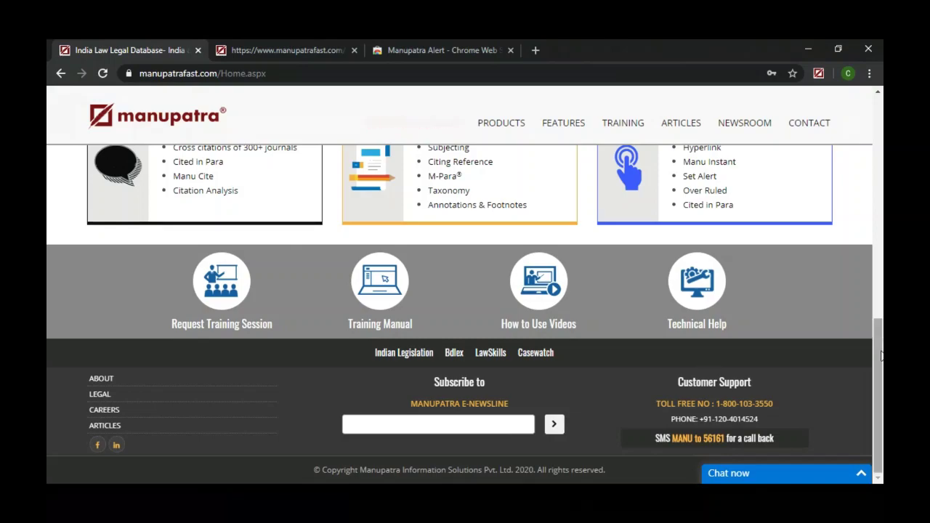
drag(882, 355, 882, 202)
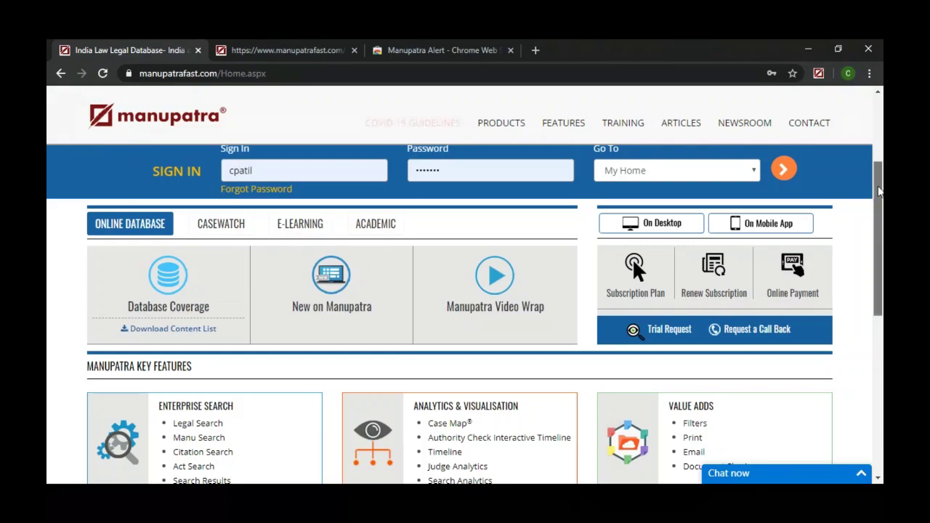
drag(879, 191, 880, 126)
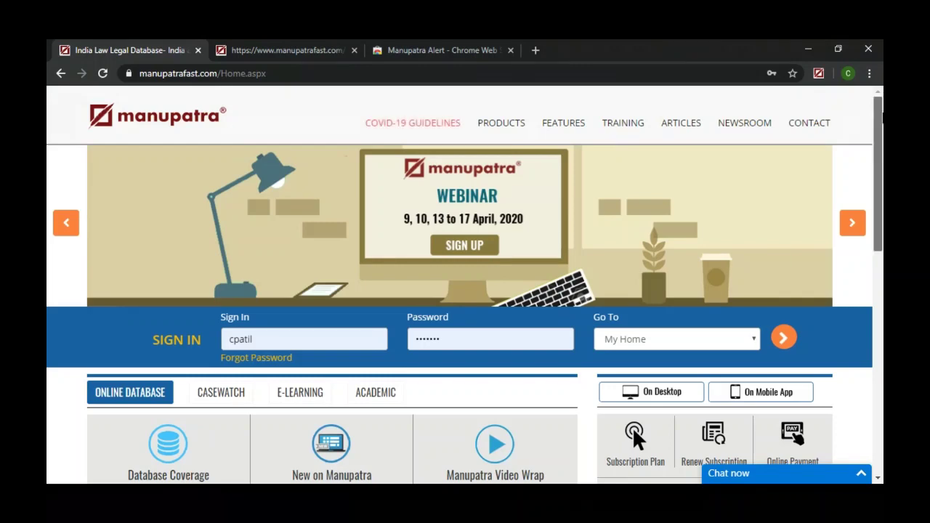
drag(878, 132, 882, 143)
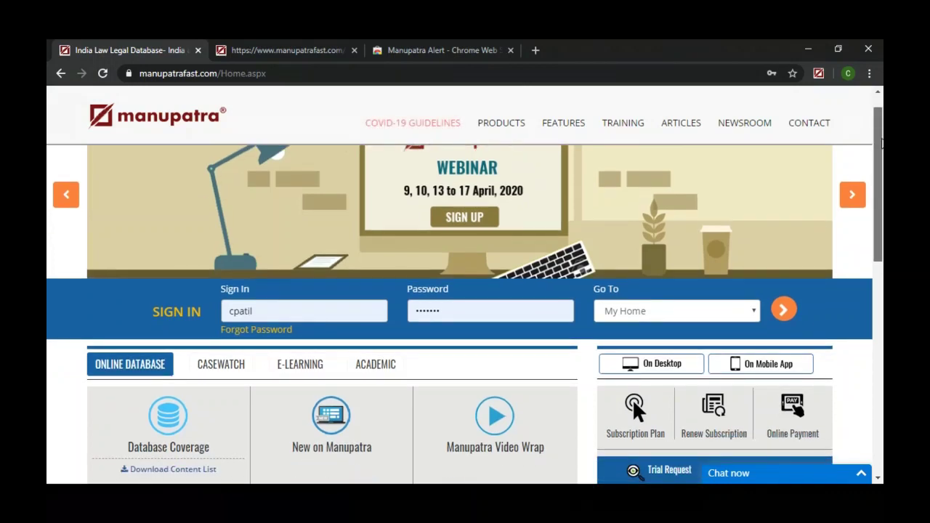
drag(881, 143, 881, 146)
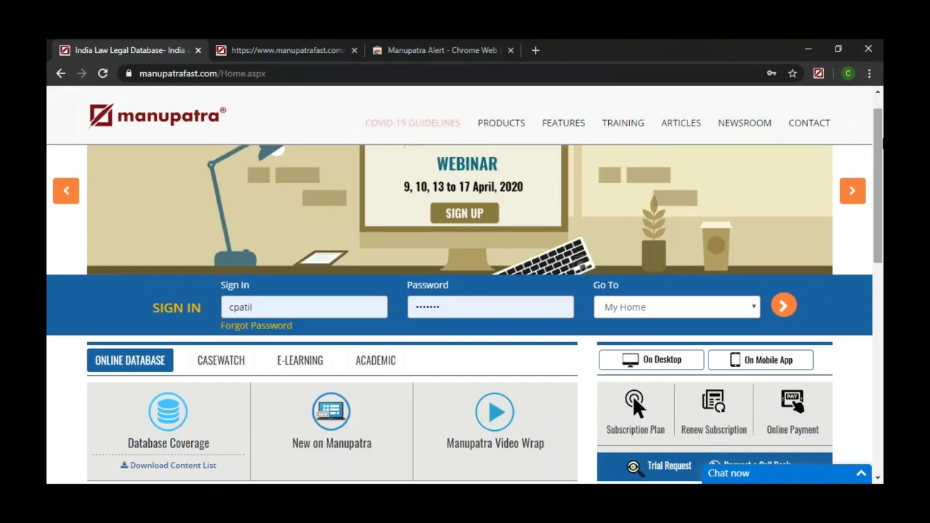
Step: Sign in with the prefilled credentials to My Home and dismiss the Webinar notice
scroll(465, 291, up, 1)
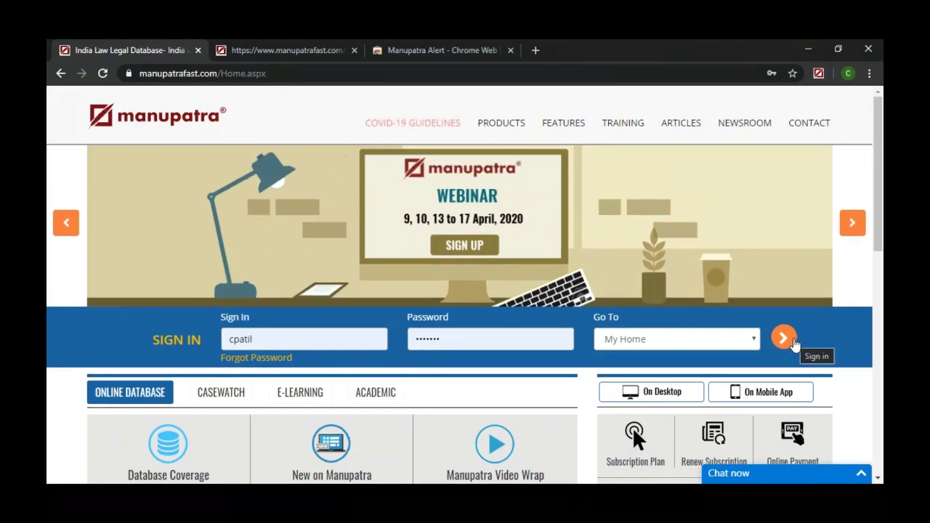
click(794, 344)
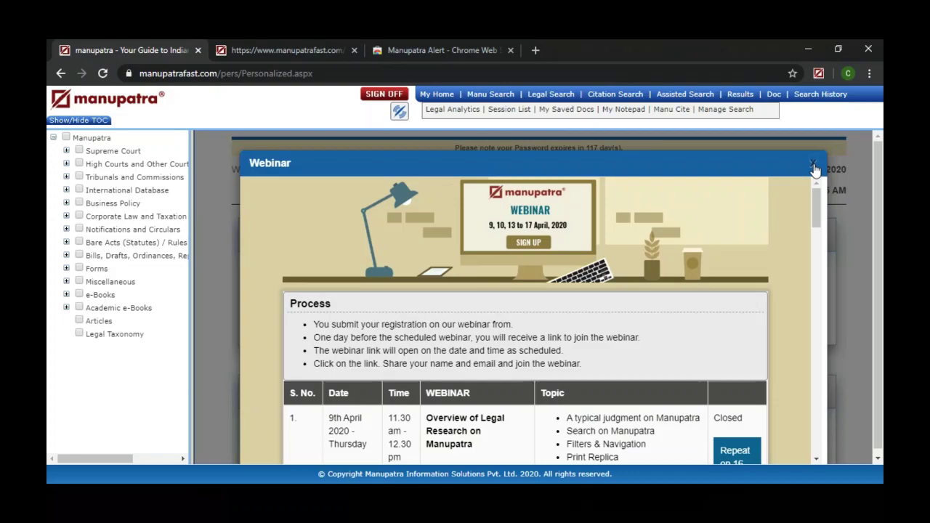
click(814, 166)
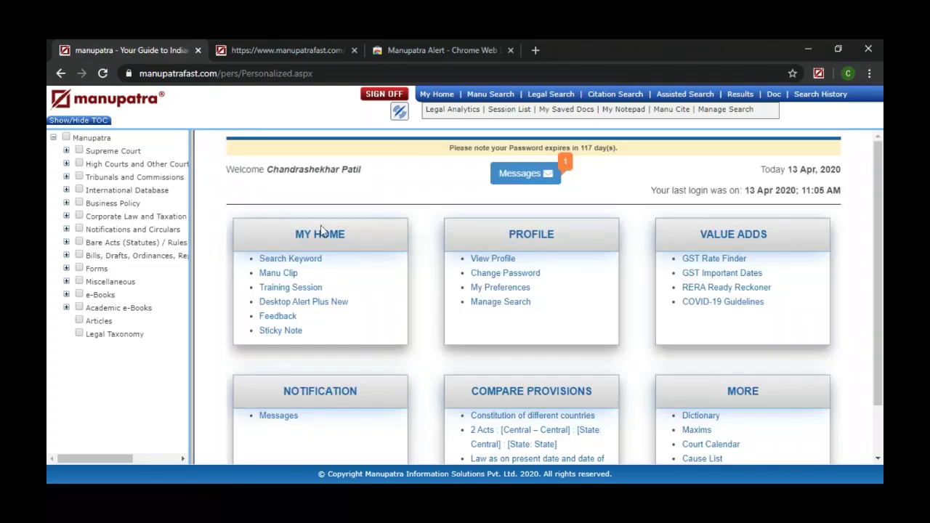
Step: Widen the contents tree and open the Antidumping table of contents within Business Policy's Anti-Dumping / Arbitration / WTO branch
click(66, 204)
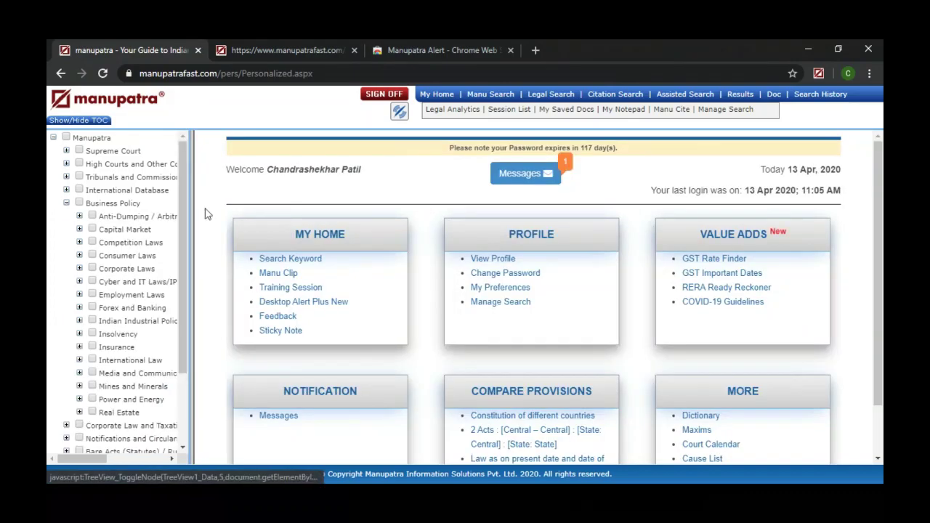
drag(193, 215, 369, 205)
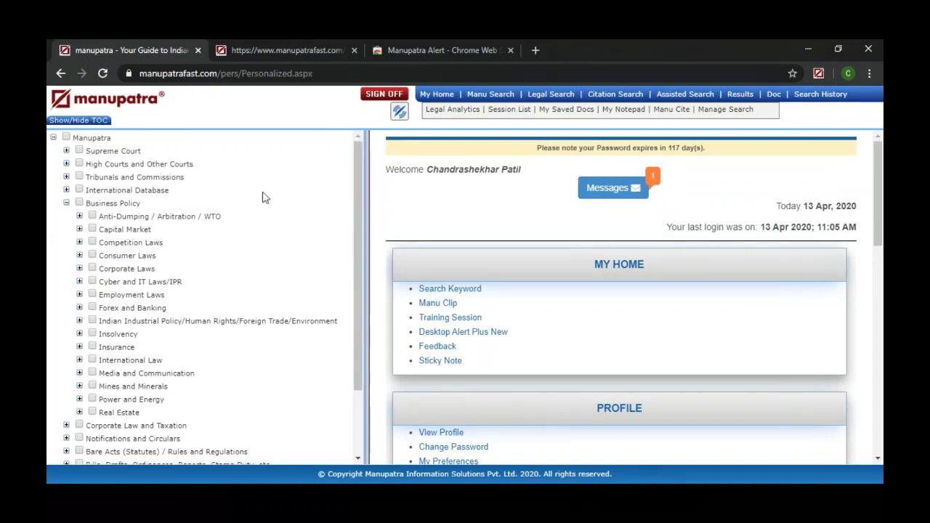
click(80, 217)
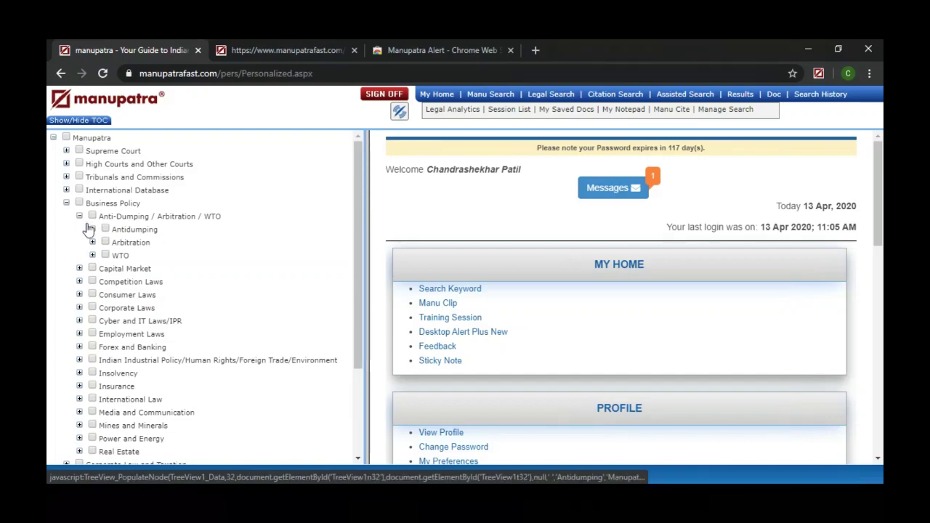
click(92, 230)
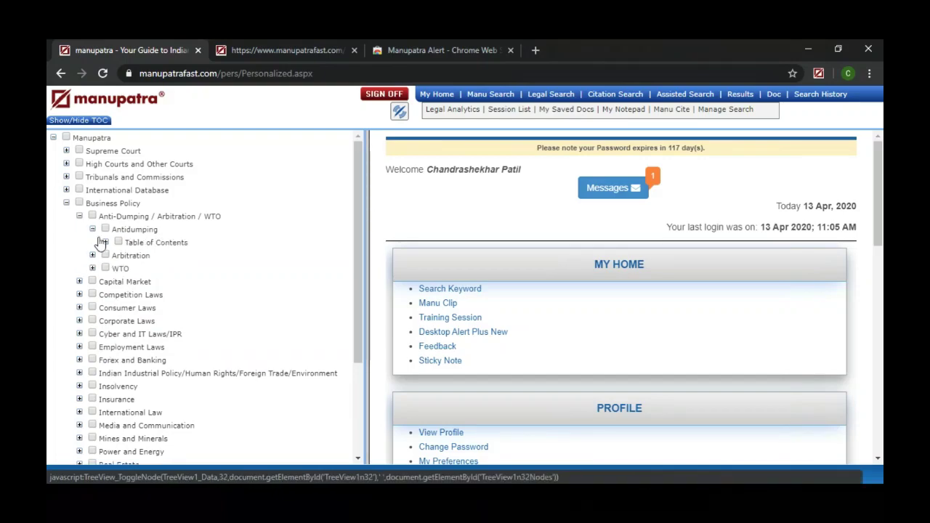
click(106, 242)
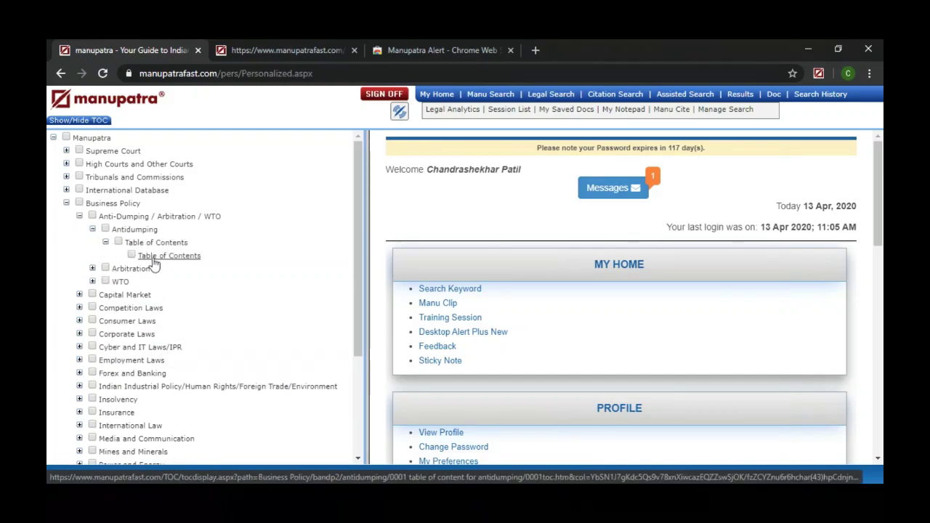
click(153, 259)
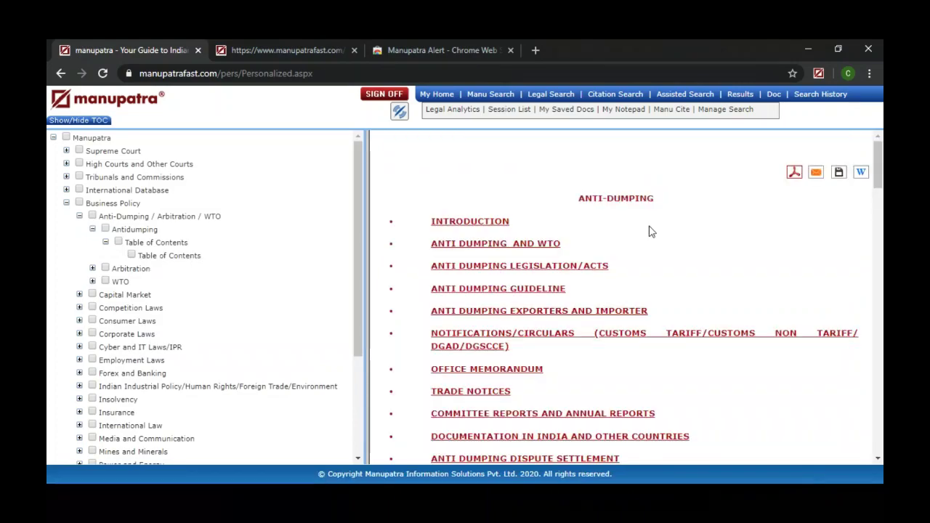
scroll(652, 231, down, 1)
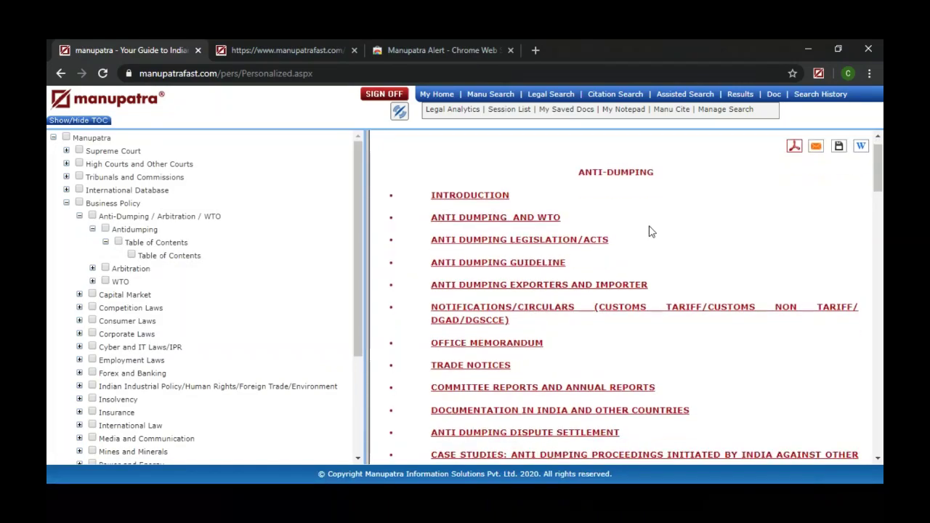
scroll(652, 232, down, 1)
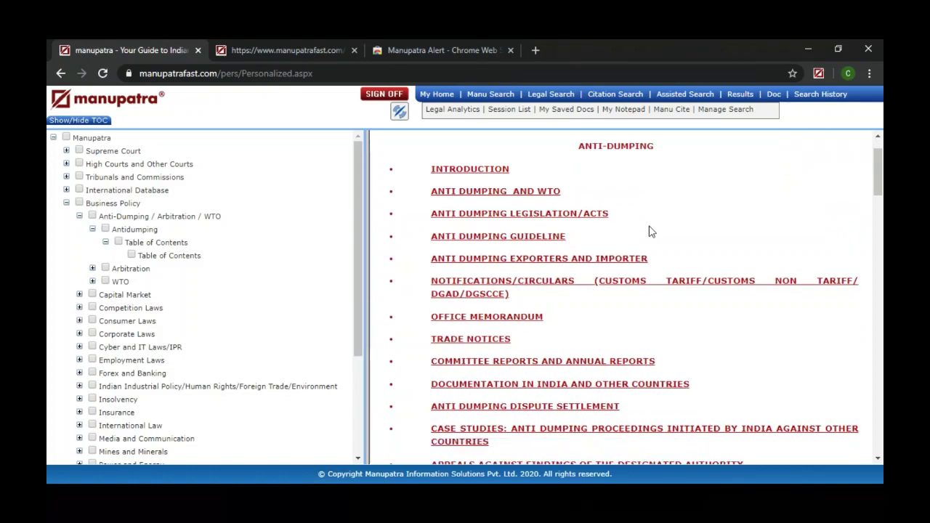
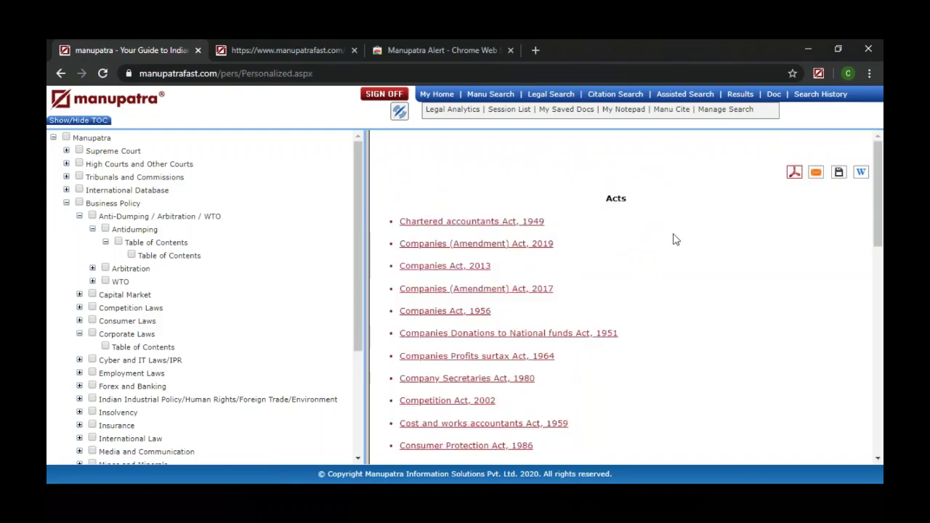
Step: Browse the list of Corporate Laws Acts and open the Indian Contract Act, 1872
scroll(675, 240, down, 1)
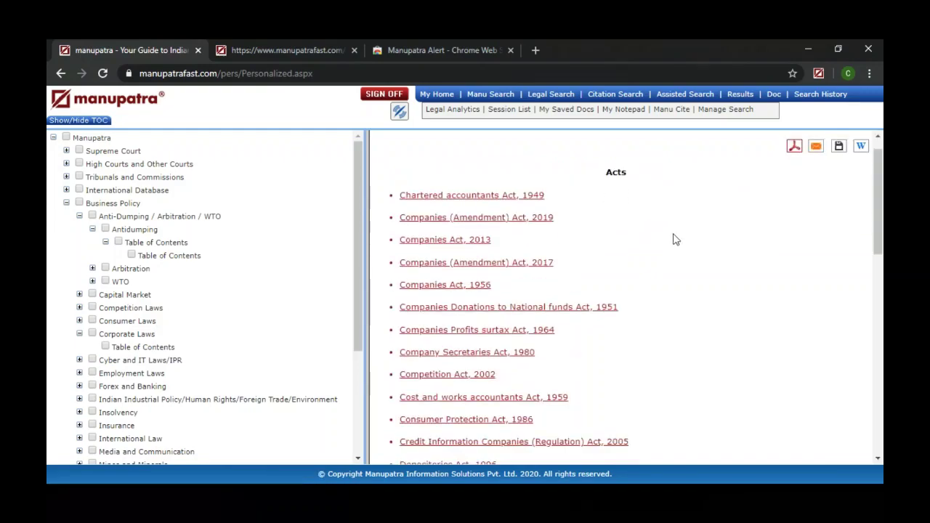
scroll(675, 240, down, 4)
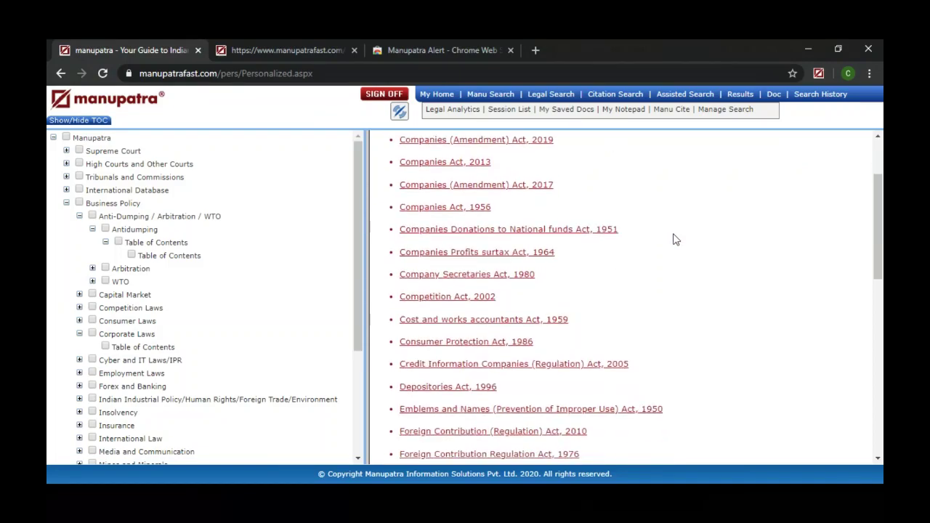
scroll(675, 240, down, 6)
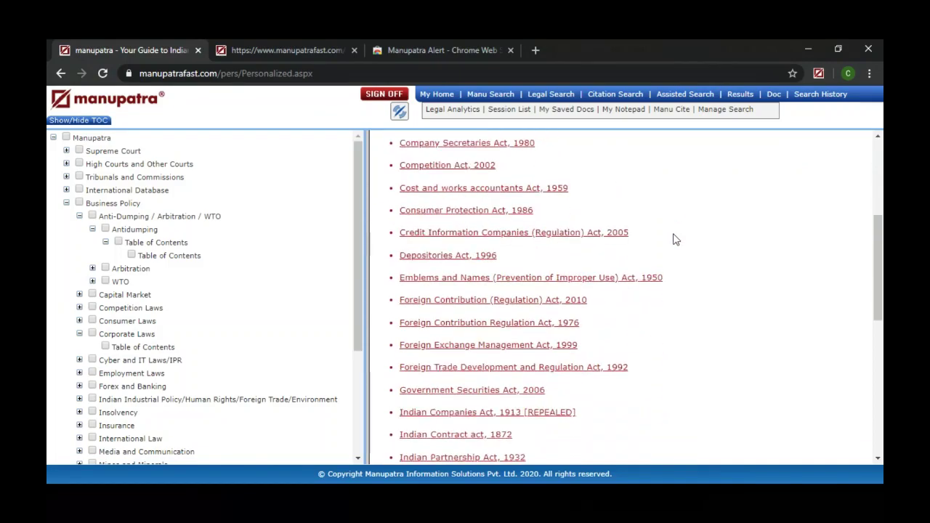
scroll(676, 240, down, 4)
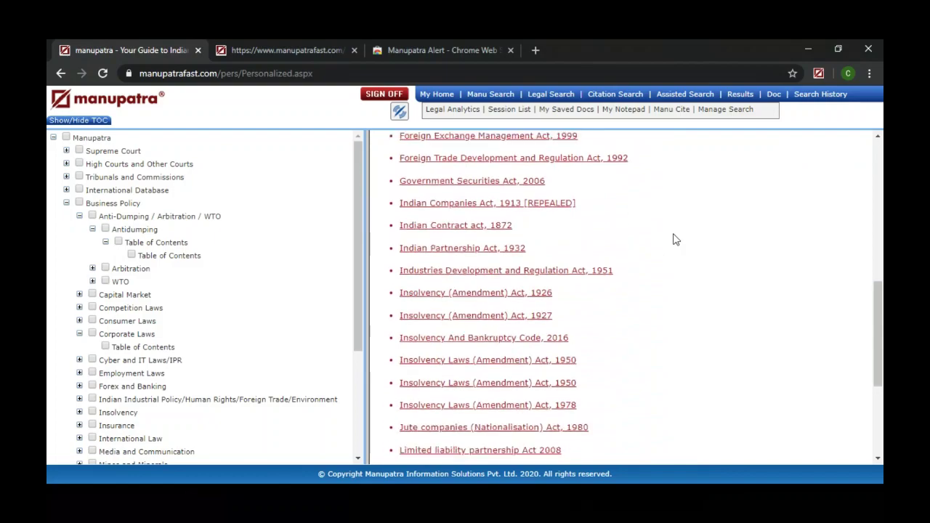
click(437, 227)
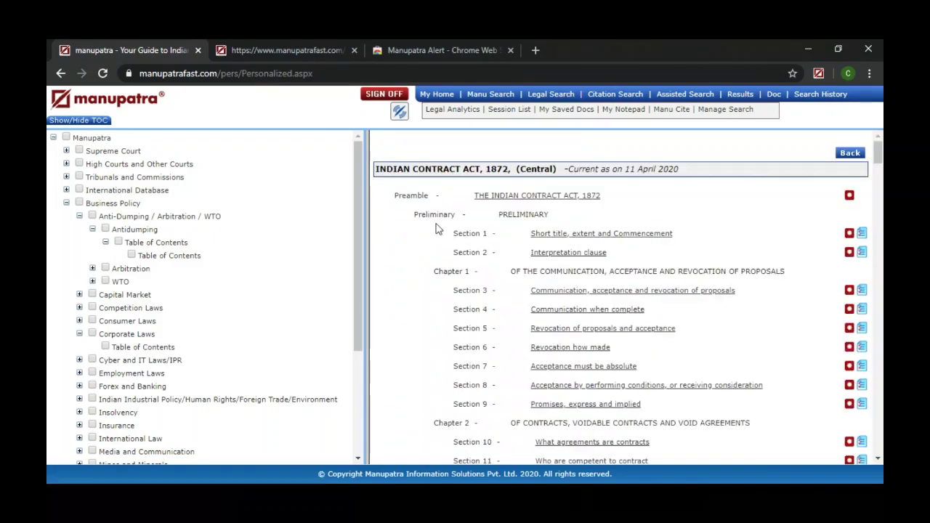
Step: Go back to the Corporate Laws contents and open Rules and Regulations
click(60, 73)
click(59, 73)
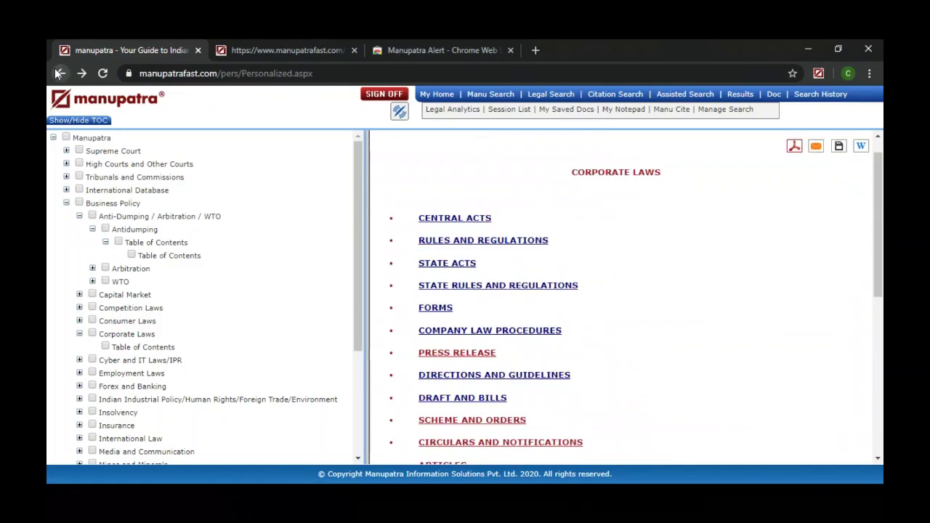
click(511, 244)
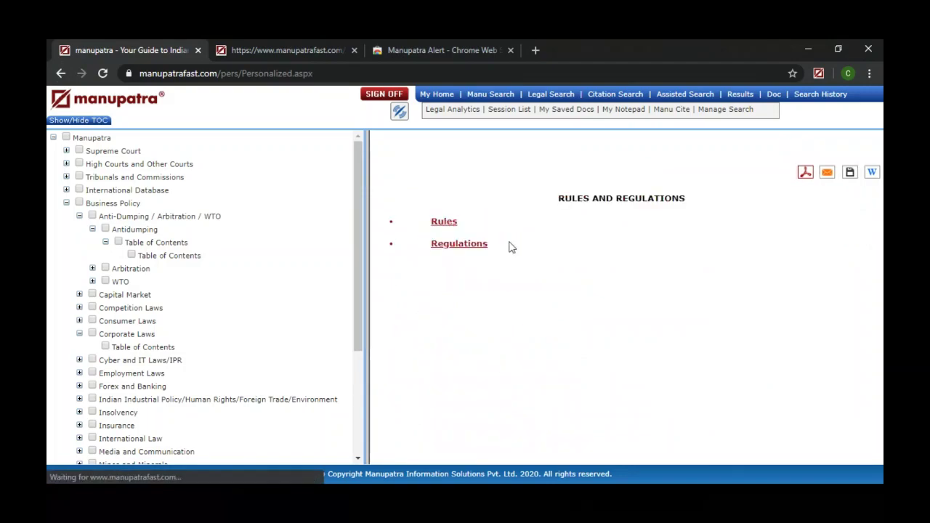
Step: Open the Companies (Application for Extension of Time or Exemption under Sub-section (8) of Section 58A) Rules, 1979, then return to Rules and Regulations
click(450, 229)
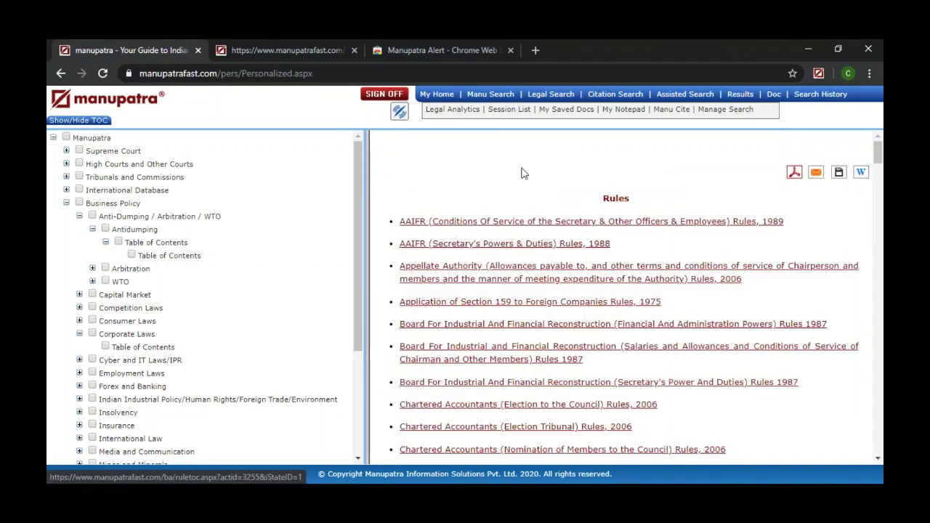
scroll(522, 172, down, 4)
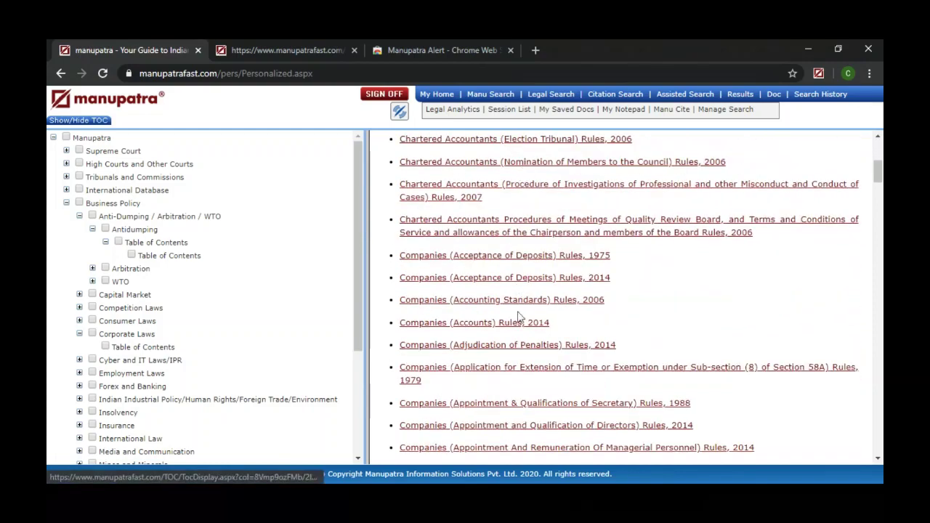
click(521, 374)
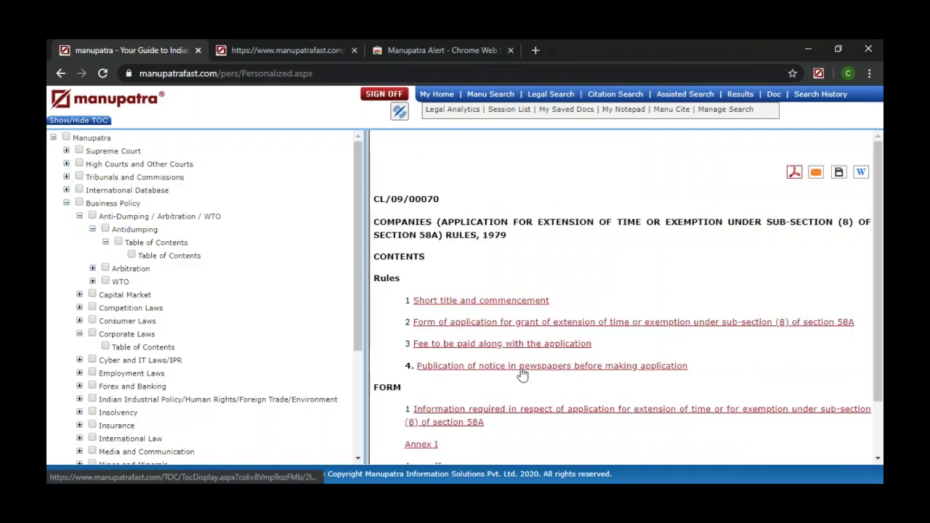
click(62, 73)
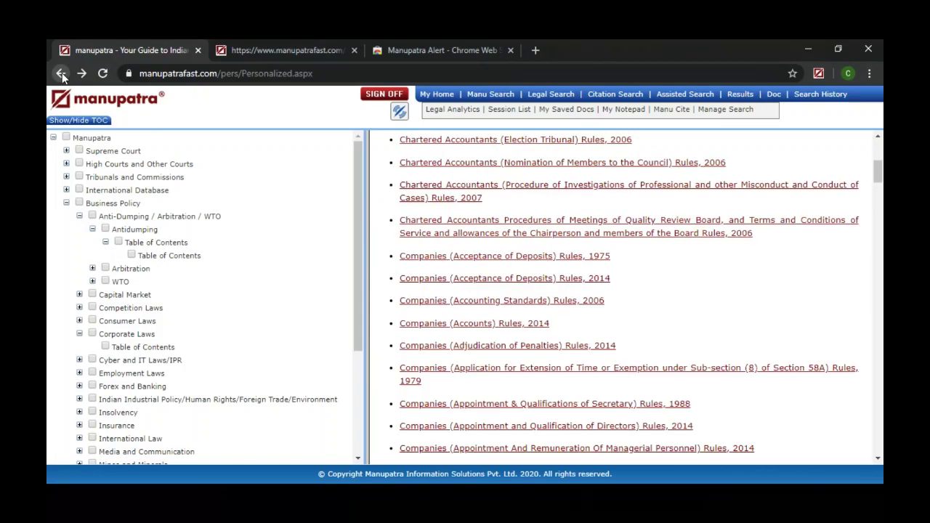
click(61, 74)
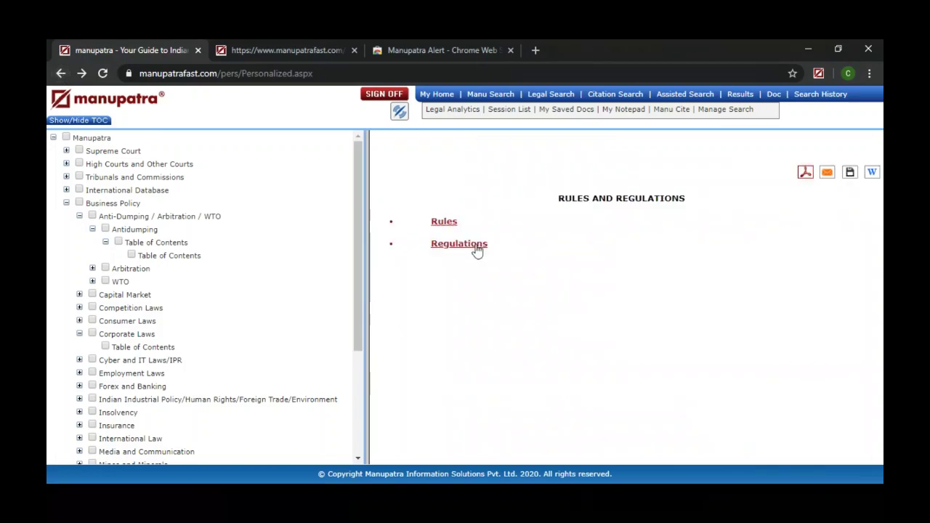
Step: Open the preamble of the Insolvency and Bankruptcy Board of India (Fast Track) (Amendment) Regulations, 2018 under Regulations and narrow the contents tree
click(460, 244)
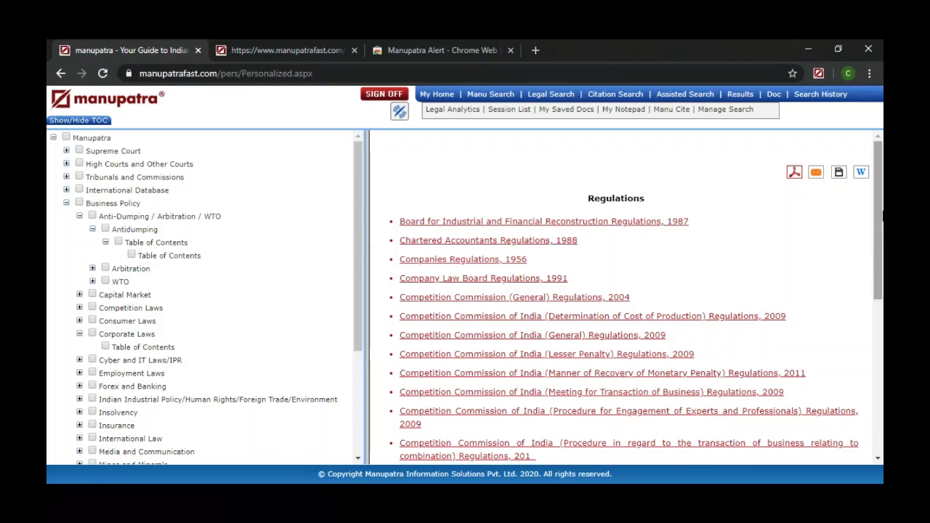
drag(882, 215, 882, 371)
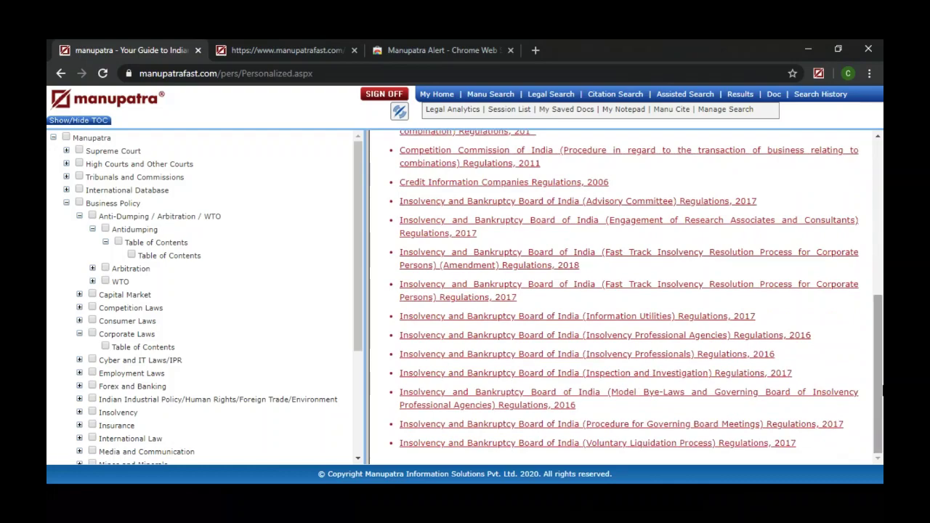
click(541, 266)
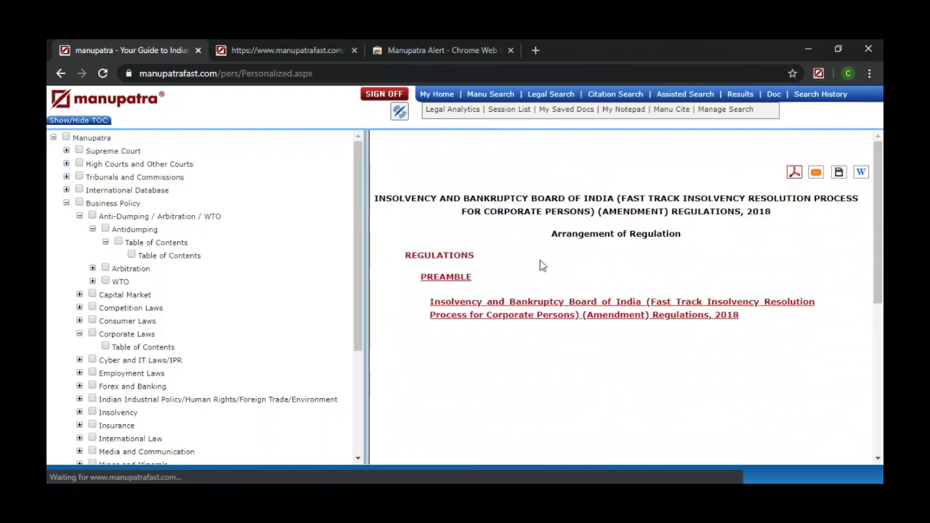
click(541, 307)
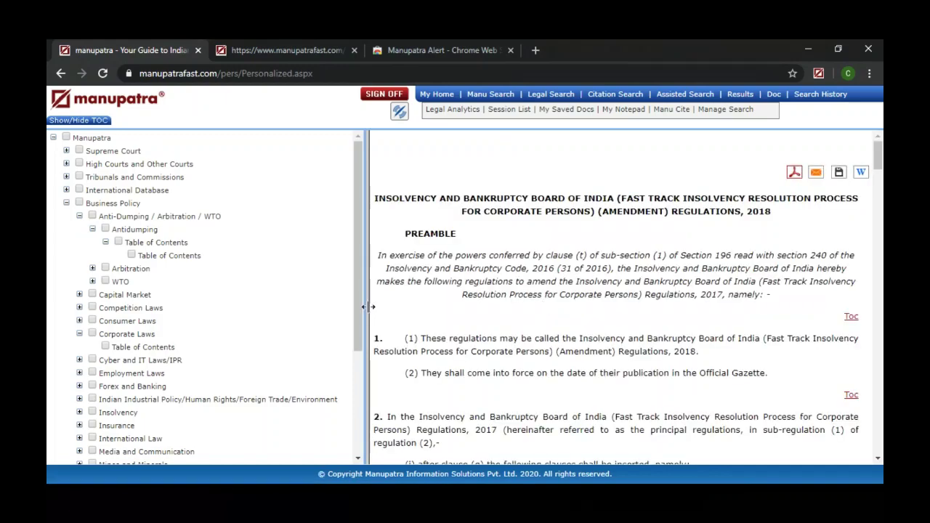
drag(369, 306, 289, 309)
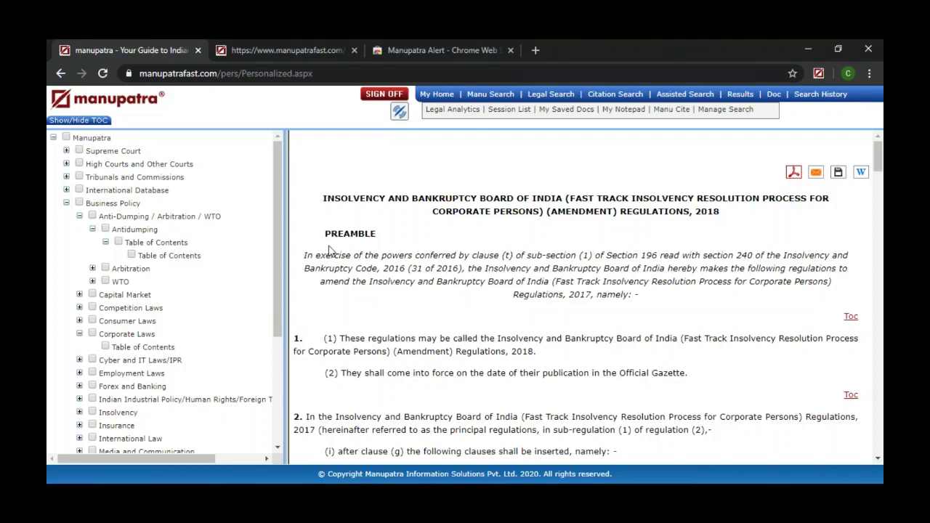
Step: Go back from the 2018 amendment regulations to the Corporate Laws contents
click(53, 71)
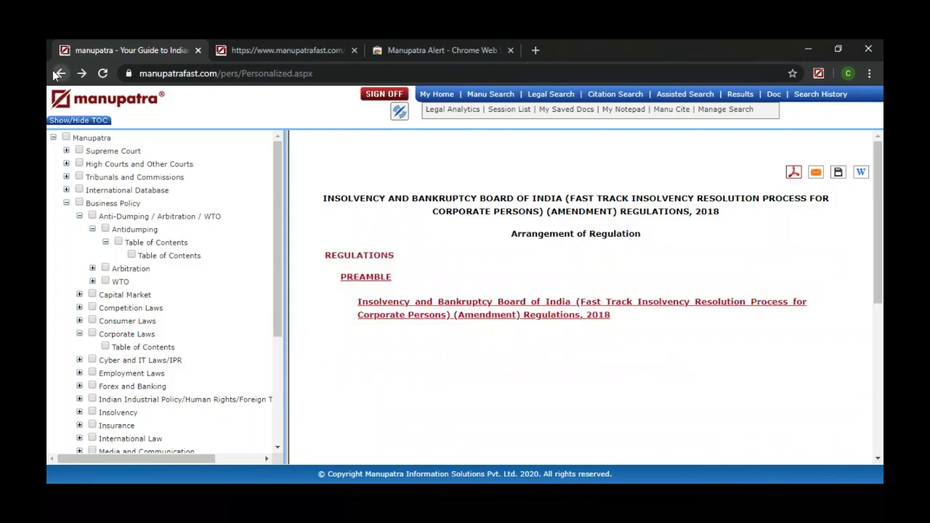
click(53, 70)
click(57, 74)
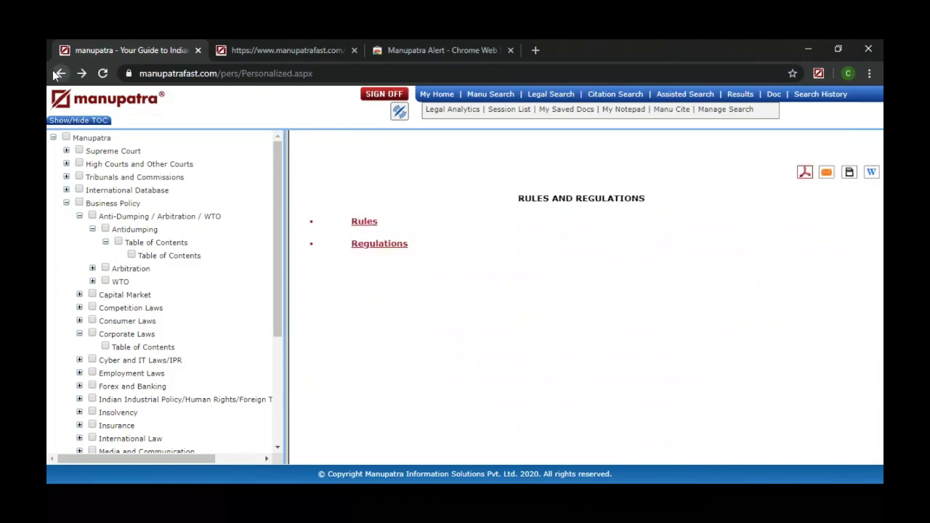
click(56, 73)
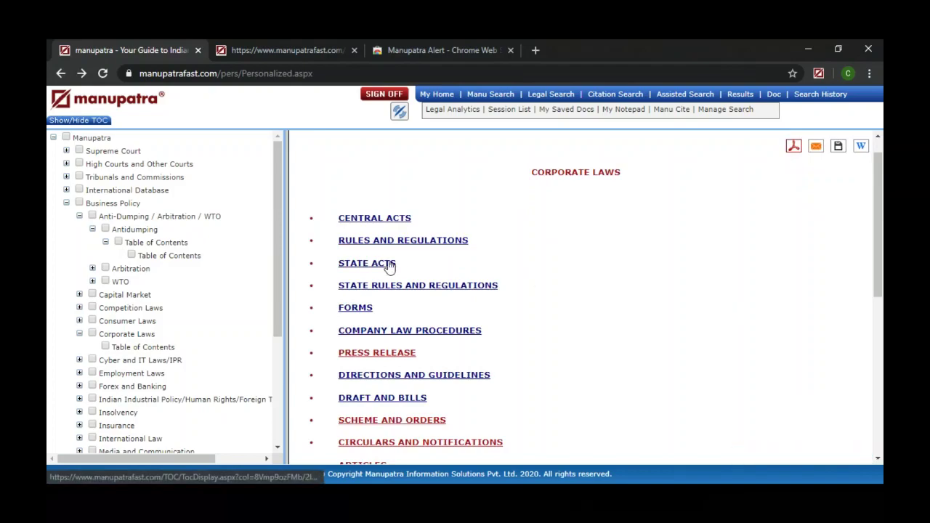
Step: View the State Acts, State Rules and Regulations, and Forms pages of Corporate Laws, returning to the contents after each
click(367, 263)
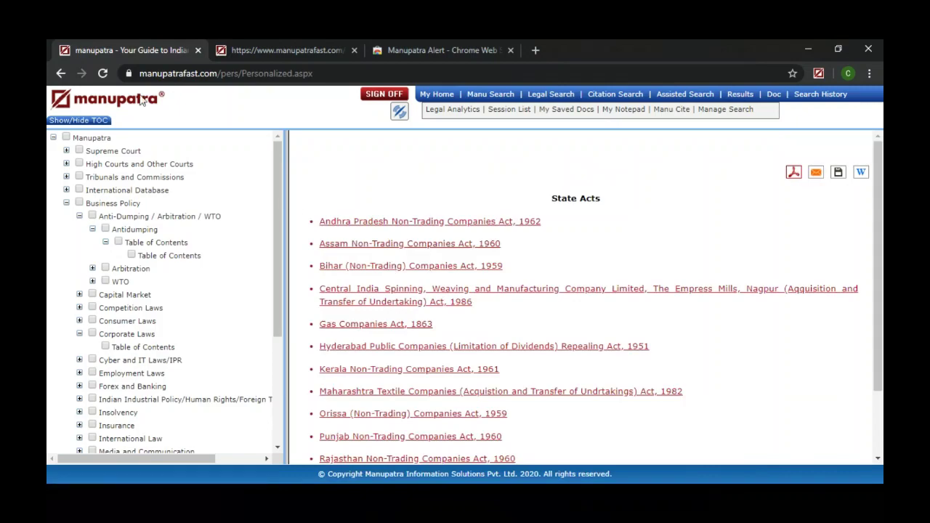
click(61, 73)
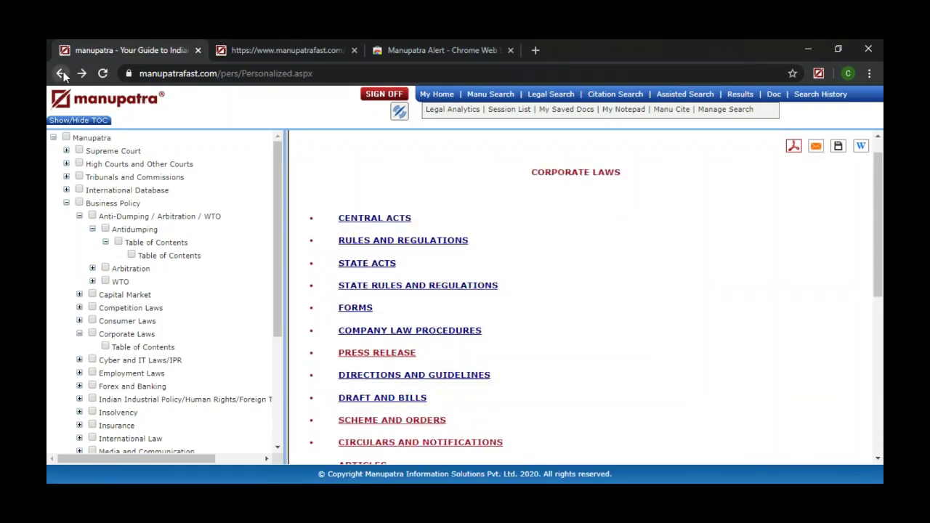
click(417, 288)
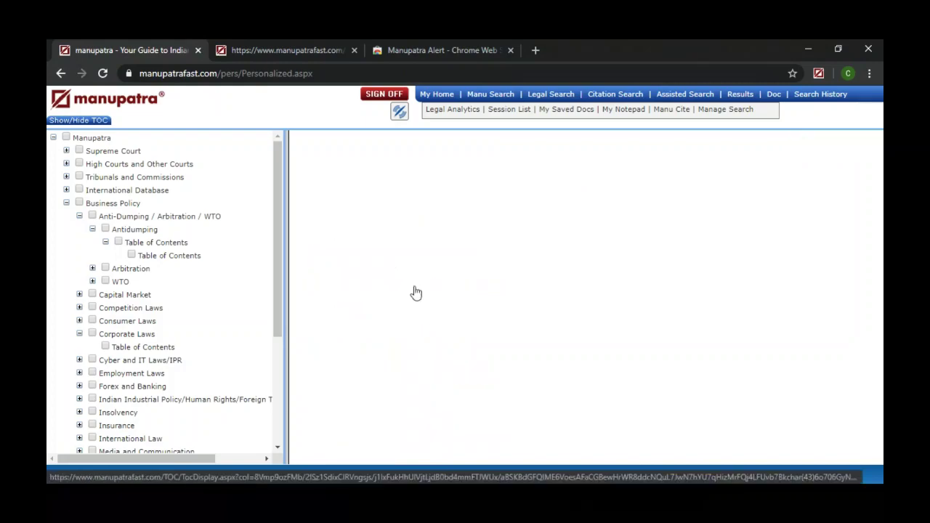
click(58, 72)
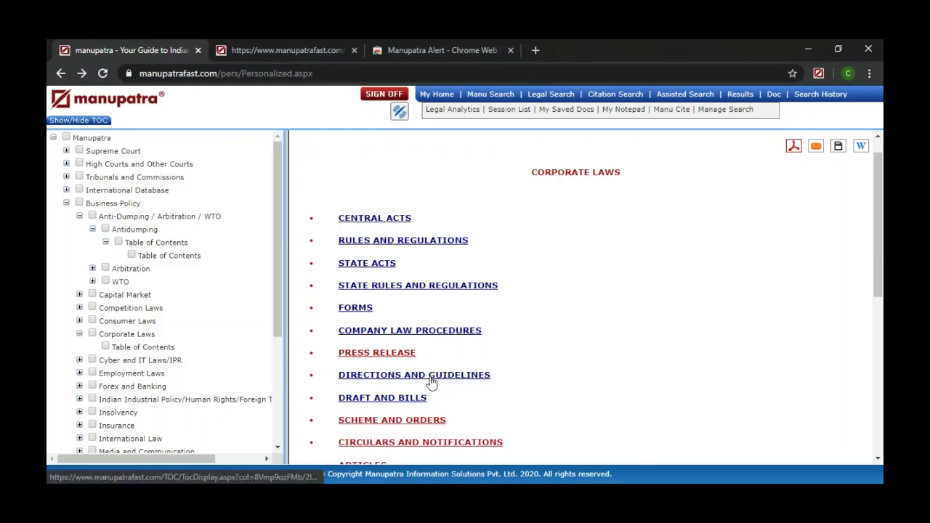
click(356, 308)
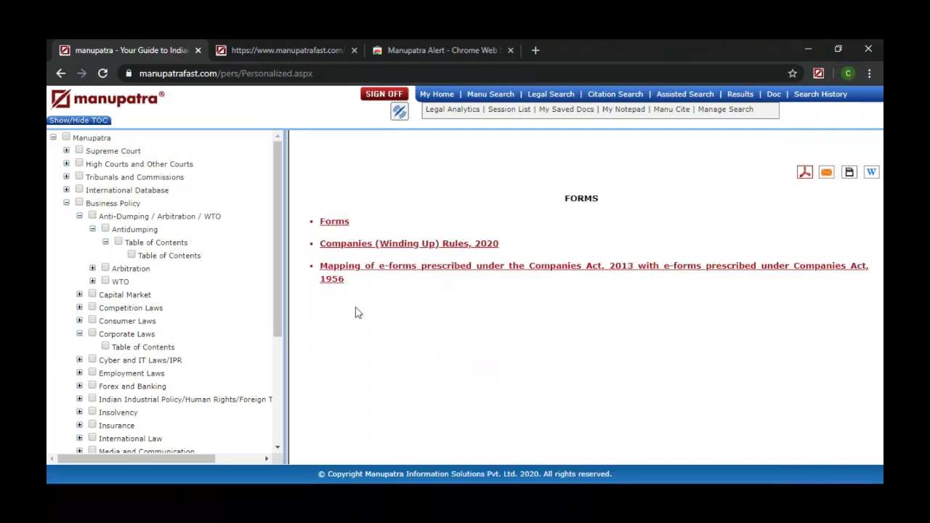
click(60, 74)
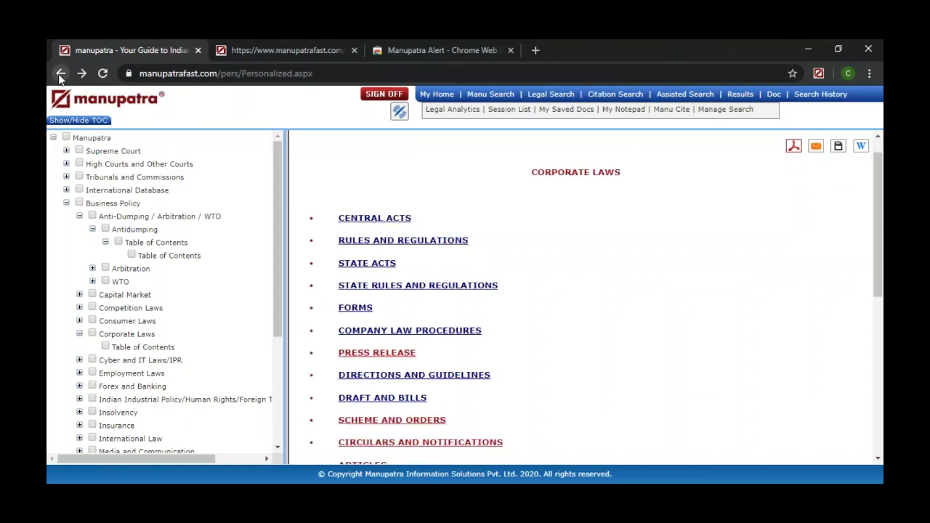
Step: Open the Procedure for Appointment of Director from the Companies Act, 2013 list in Company Law Procedures
click(436, 336)
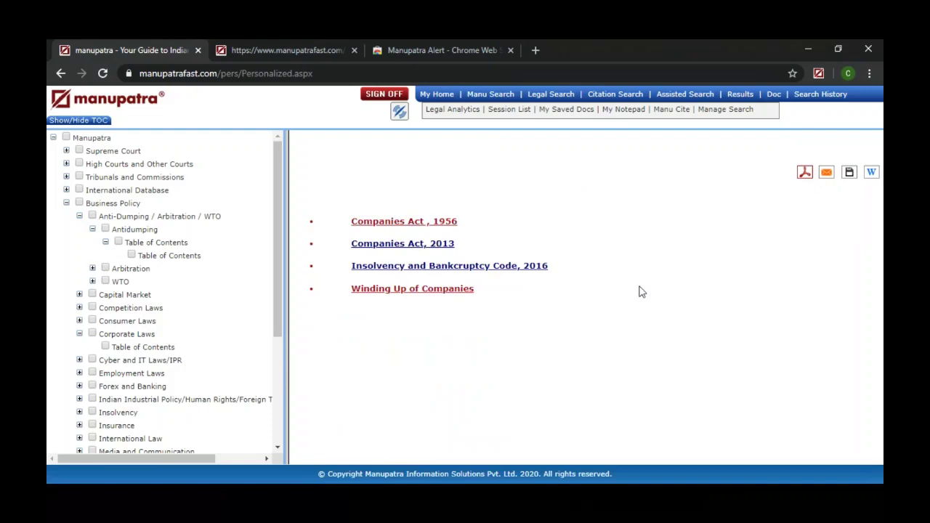
click(434, 249)
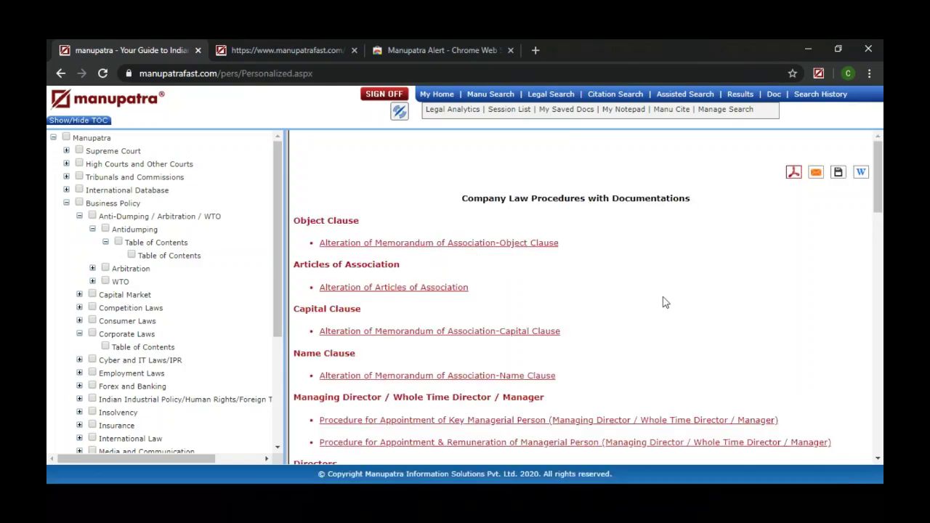
scroll(665, 302, down, 3)
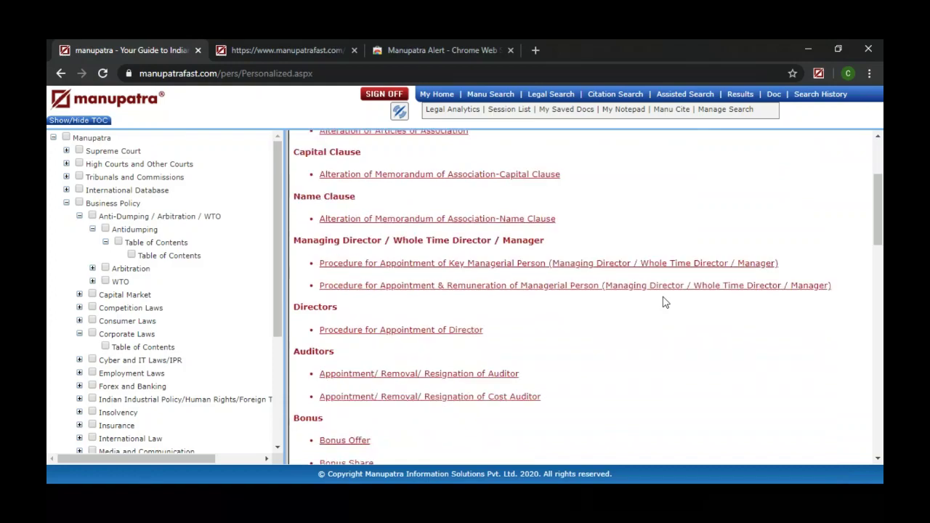
scroll(664, 303, down, 1)
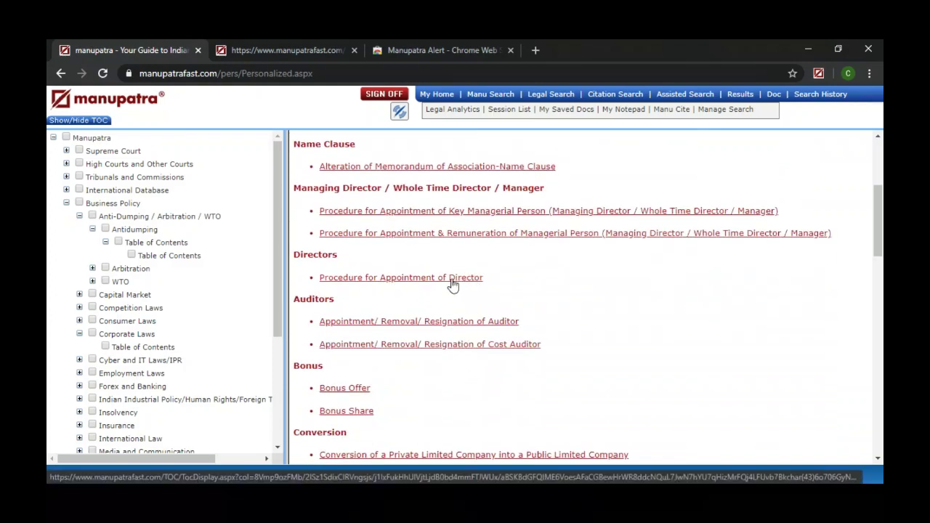
click(452, 279)
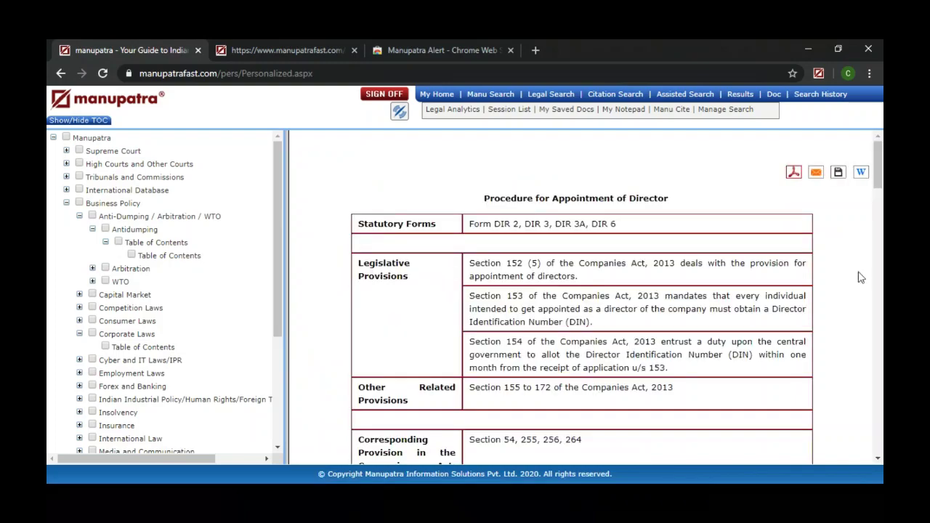
Step: Read through the director appointment procedure and its checklists, and return to the list of acts in Company Law Procedures
scroll(860, 278, down, 4)
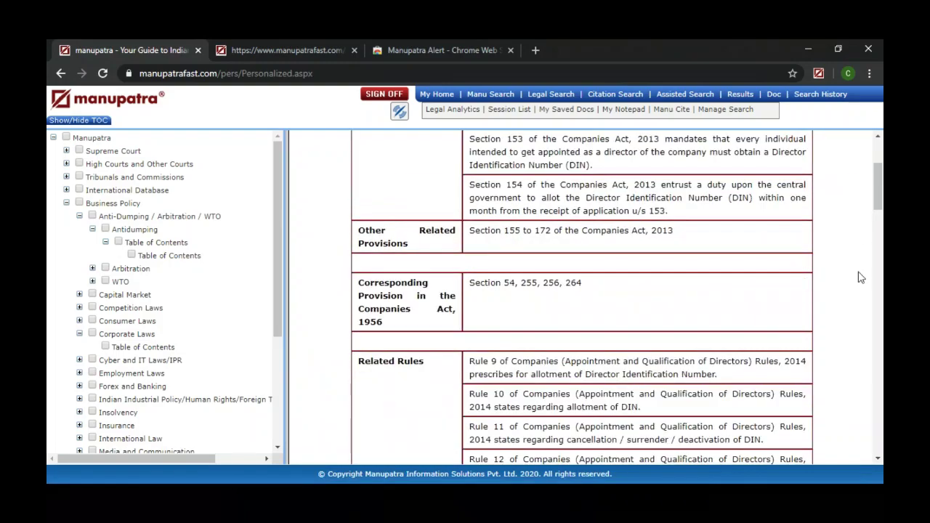
scroll(859, 278, down, 4)
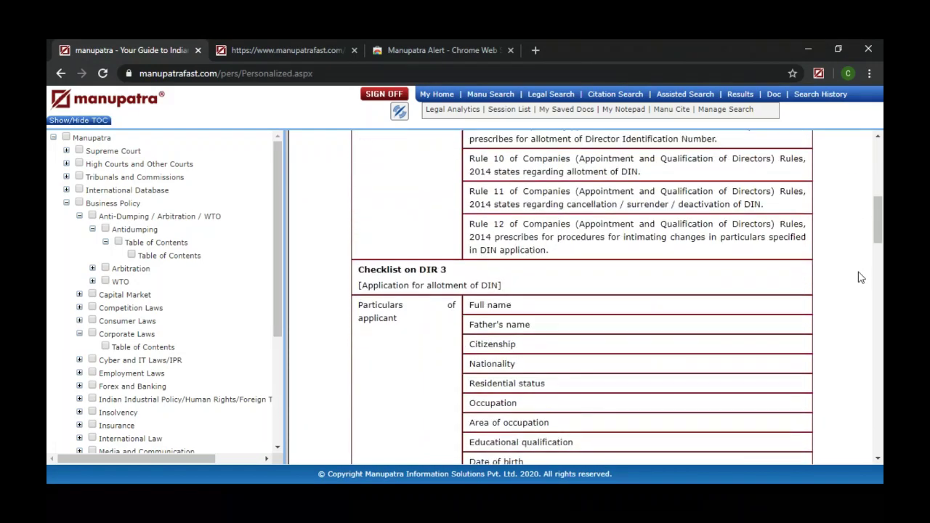
scroll(860, 278, down, 4)
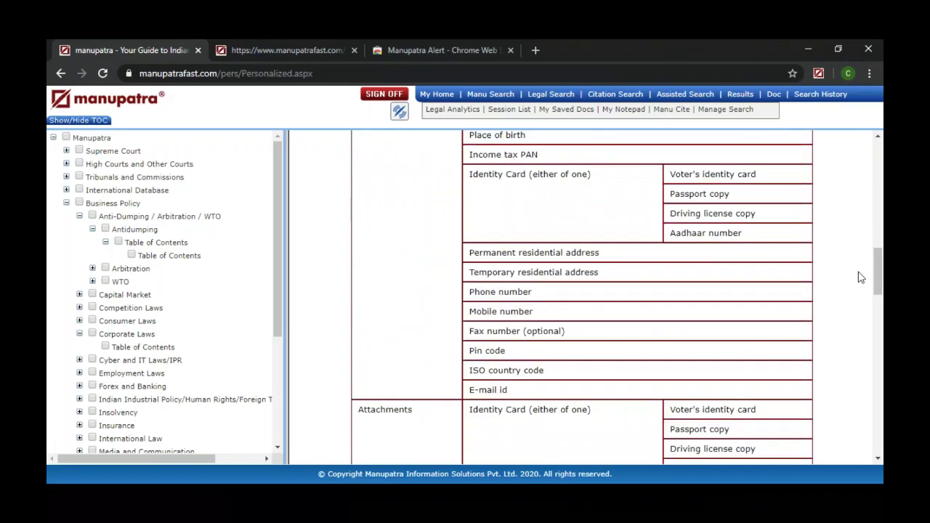
scroll(860, 277, down, 8)
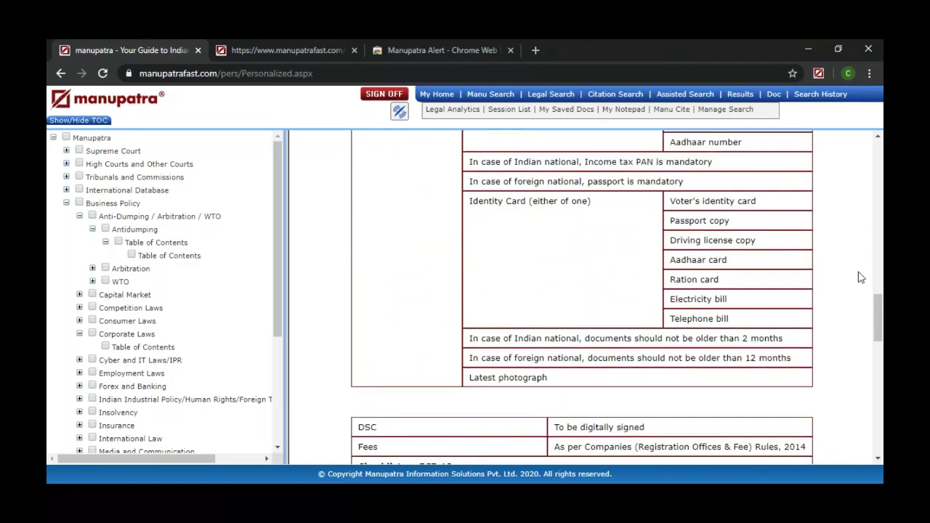
scroll(860, 277, down, 4)
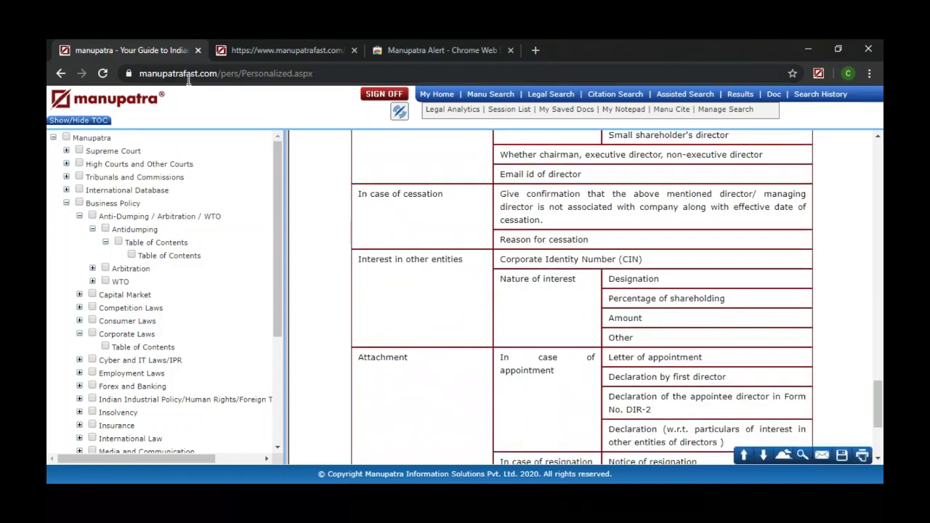
click(61, 75)
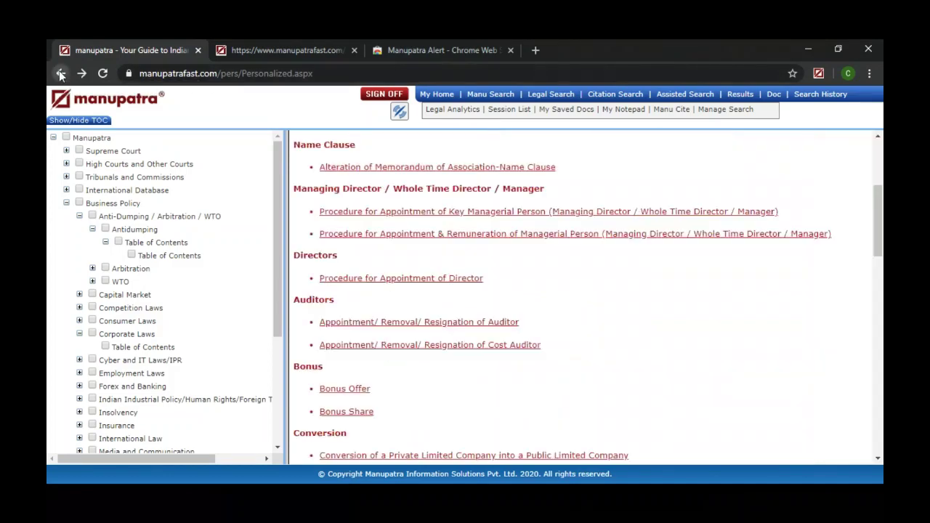
click(61, 74)
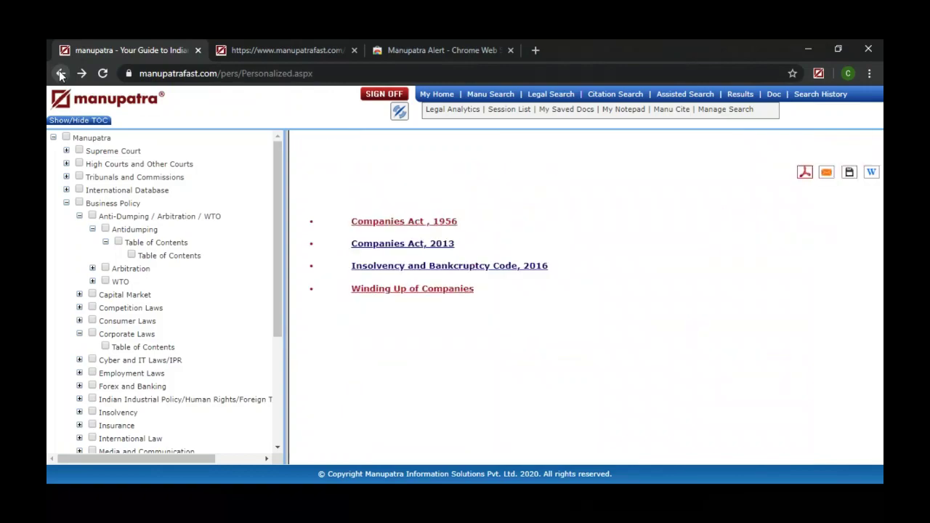
Step: View the Procedure for Voluntary Liquidation of Corporate Person under Insolvency and Bankruptcy Code, 2016, and return to the Corporate Laws contents
click(446, 268)
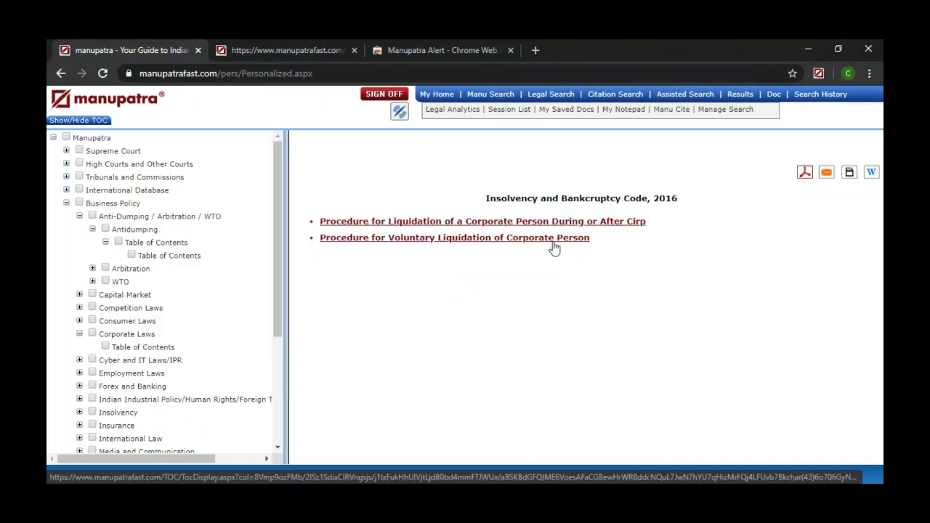
click(554, 238)
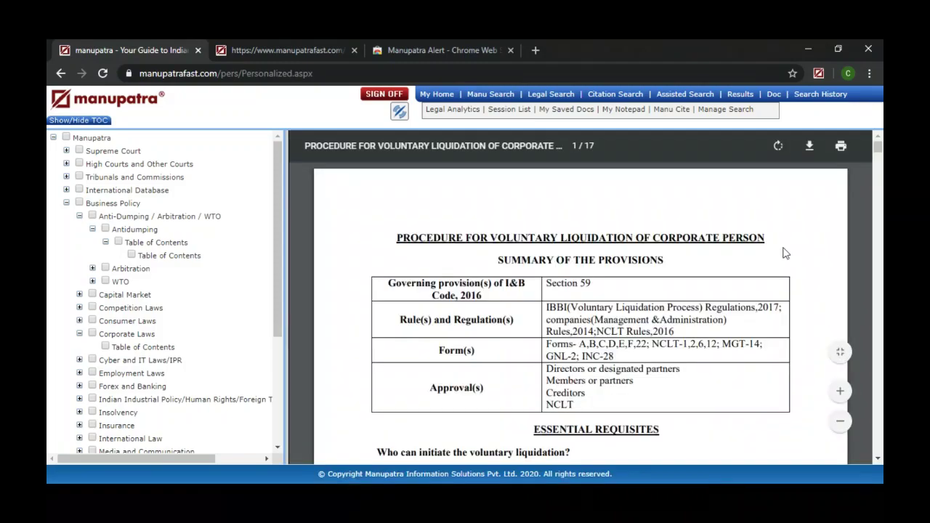
click(60, 73)
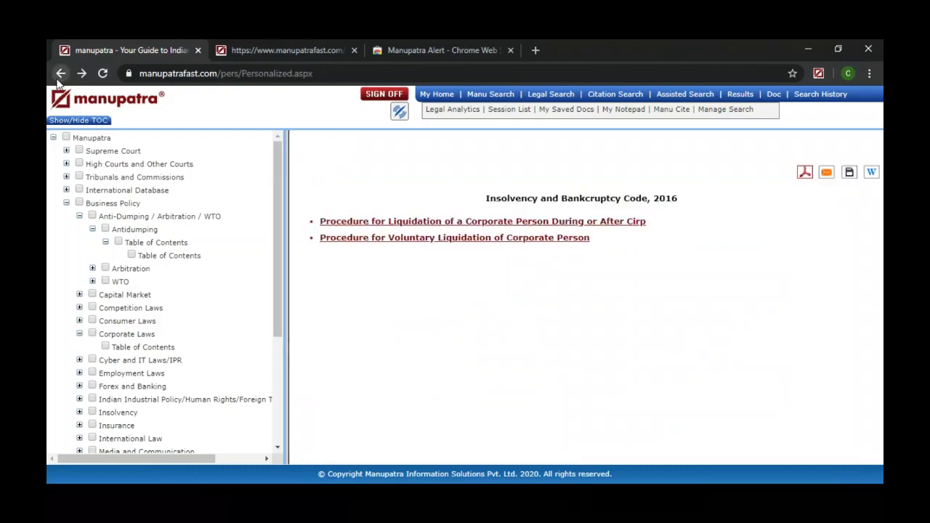
click(60, 74)
click(60, 73)
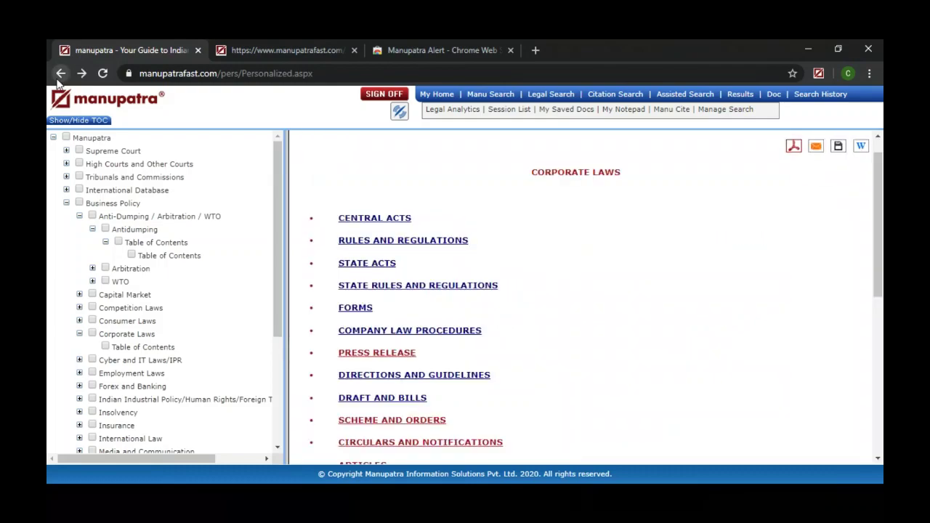
Step: Look through the Directions list in the Directions and Guidelines section of Corporate Laws, and return to that section's page
scroll(558, 327, down, 3)
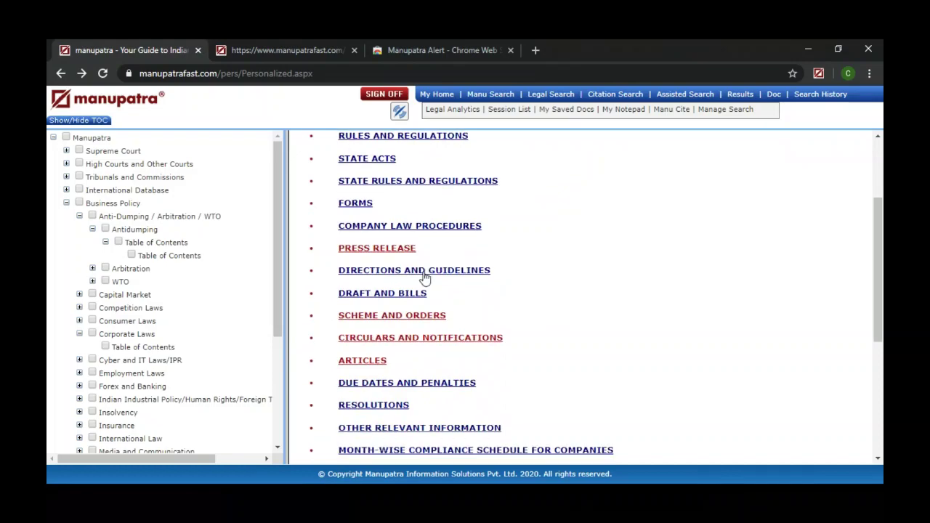
click(426, 274)
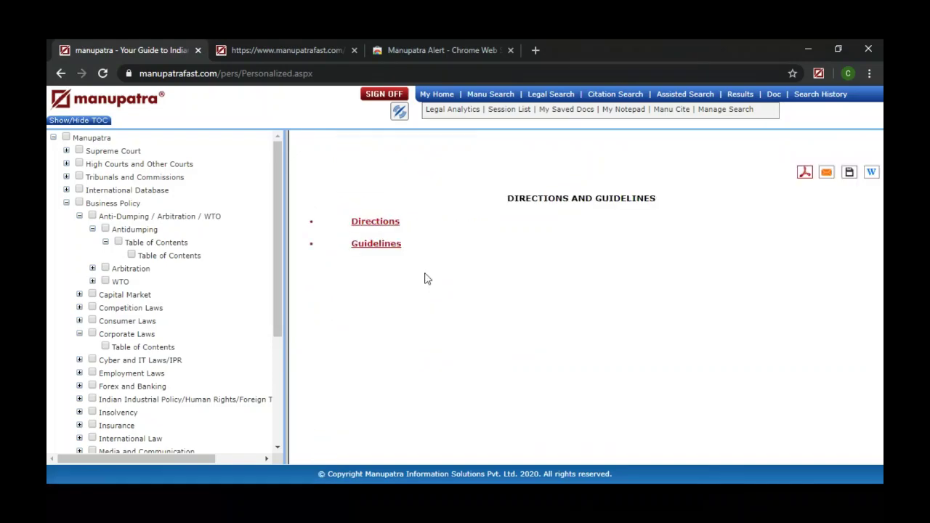
click(376, 223)
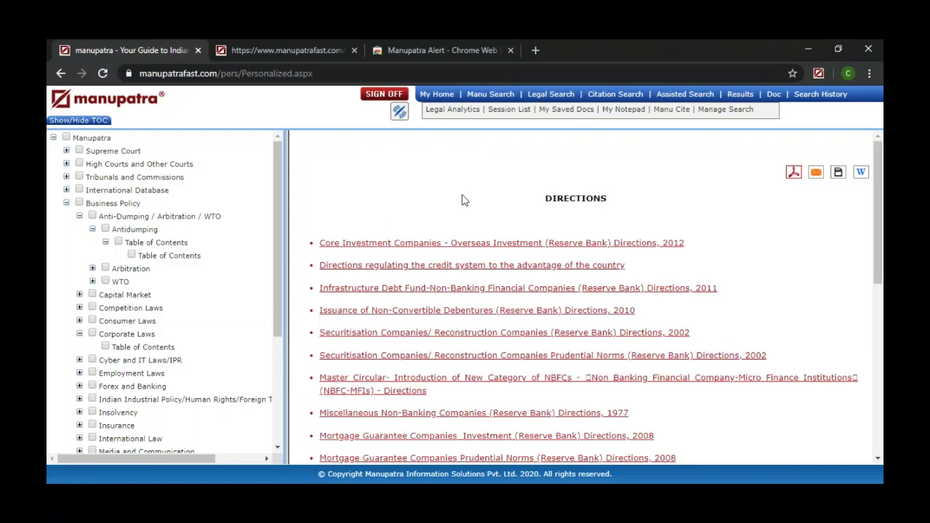
scroll(465, 200, down, 3)
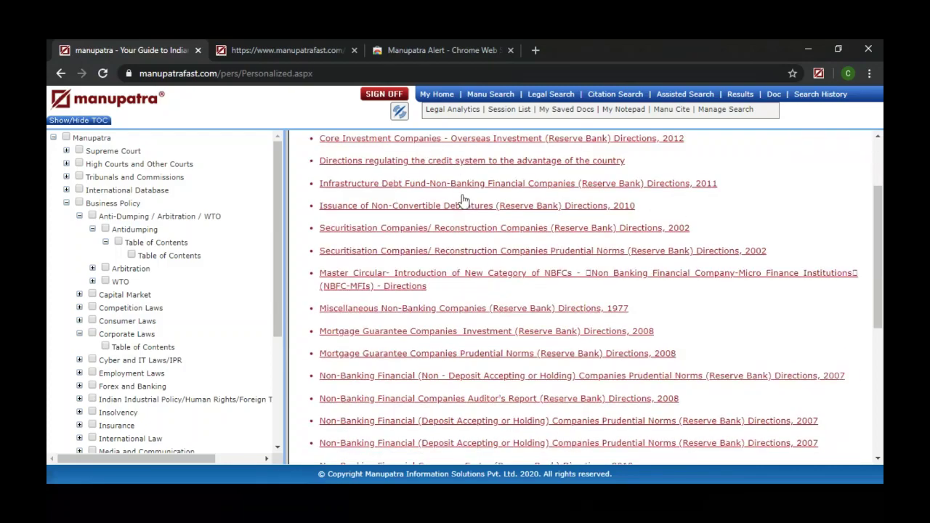
scroll(464, 200, down, 3)
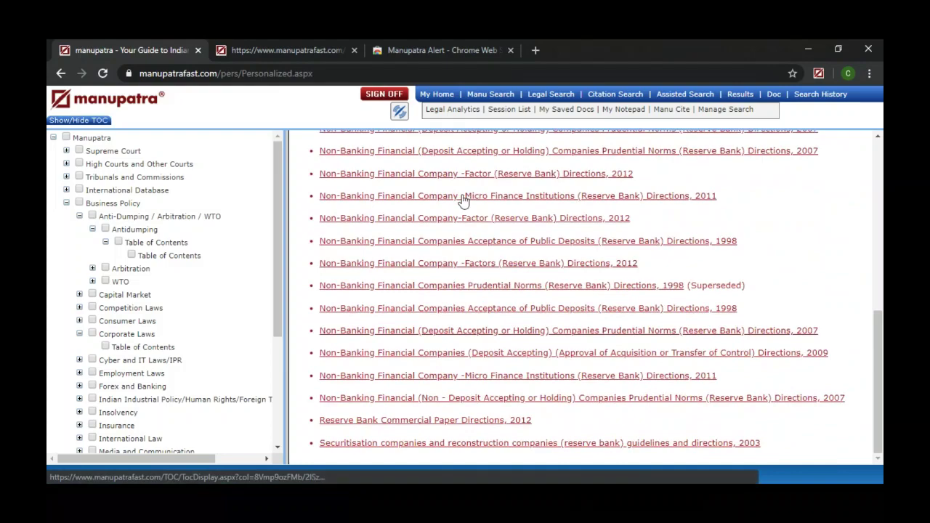
click(59, 73)
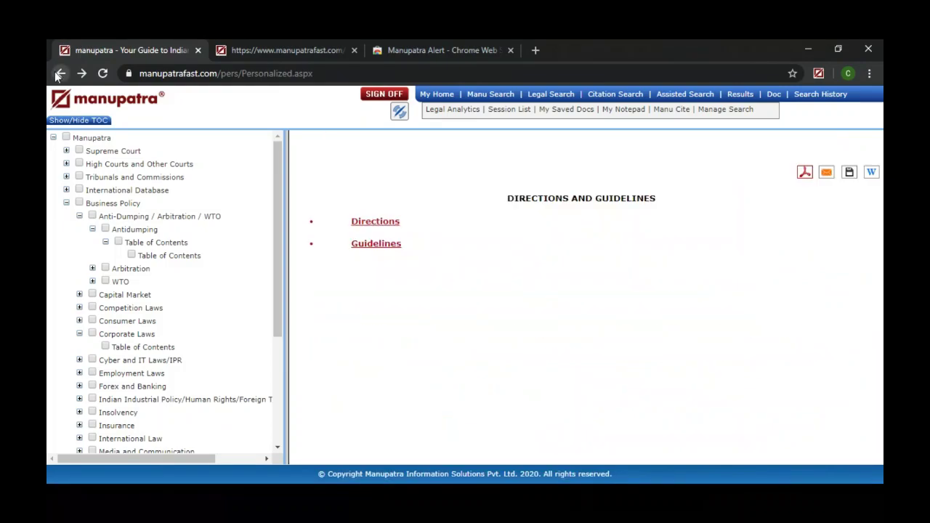
Step: Browse the Guidelines list, view the Corporate Governance Voluntary Guidelines, 2009, and return to the Corporate Laws contents
click(389, 245)
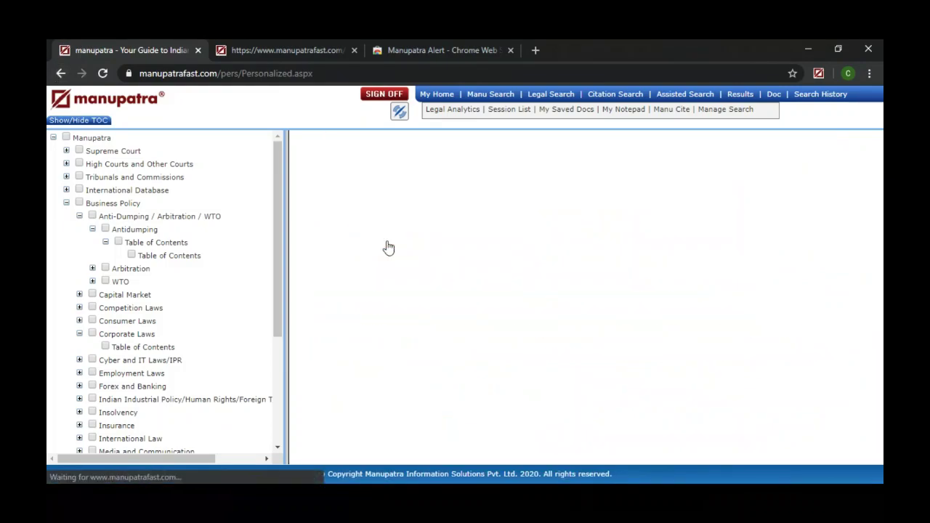
scroll(639, 342, down, 4)
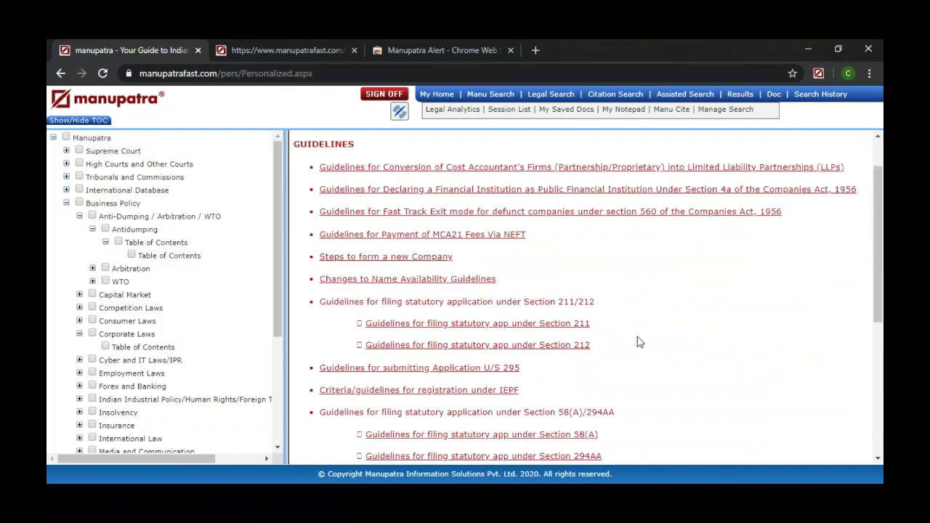
scroll(639, 341, down, 1)
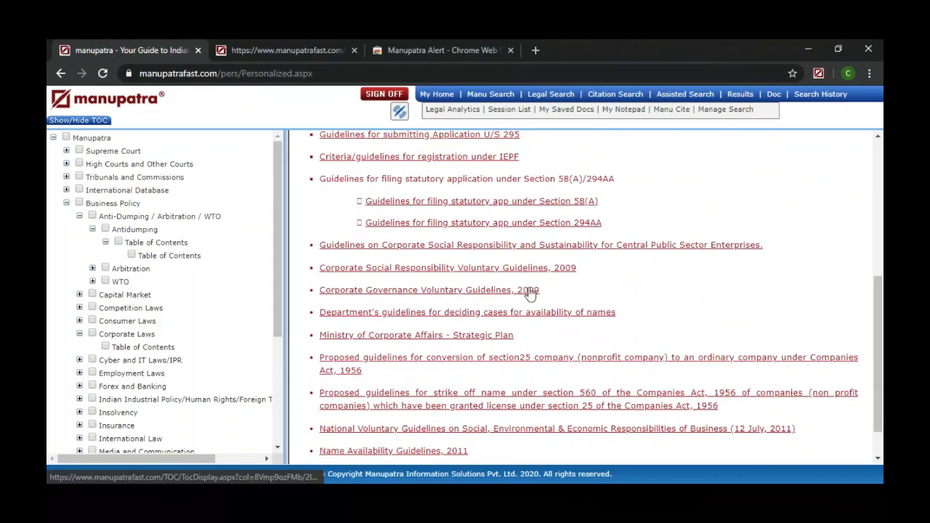
click(530, 291)
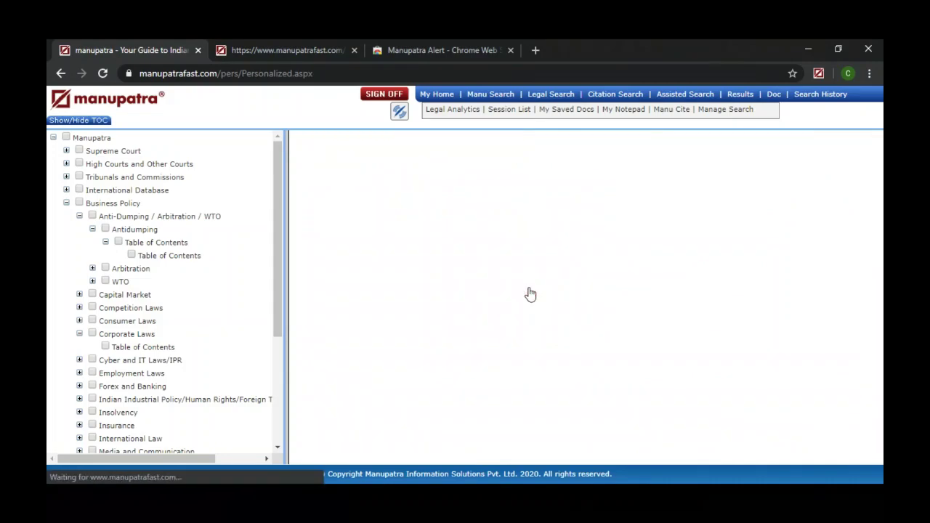
click(61, 73)
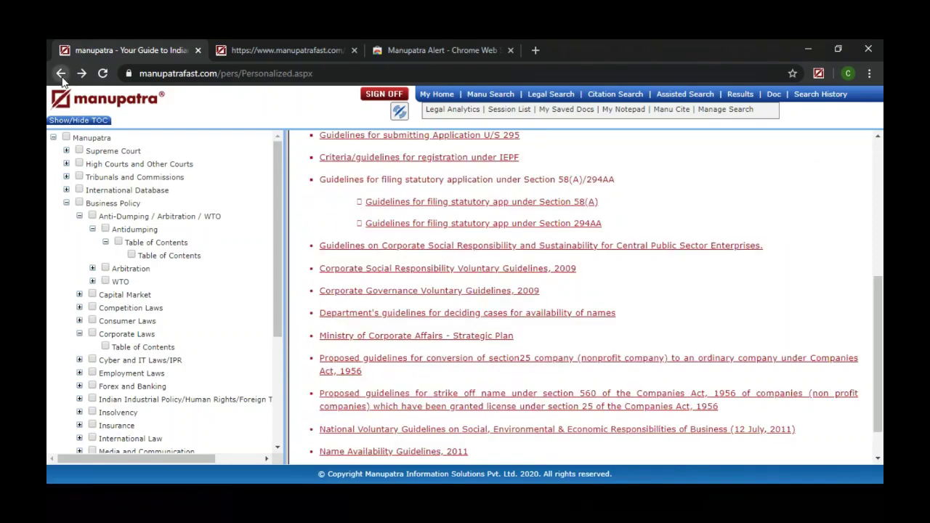
click(61, 73)
click(61, 73)
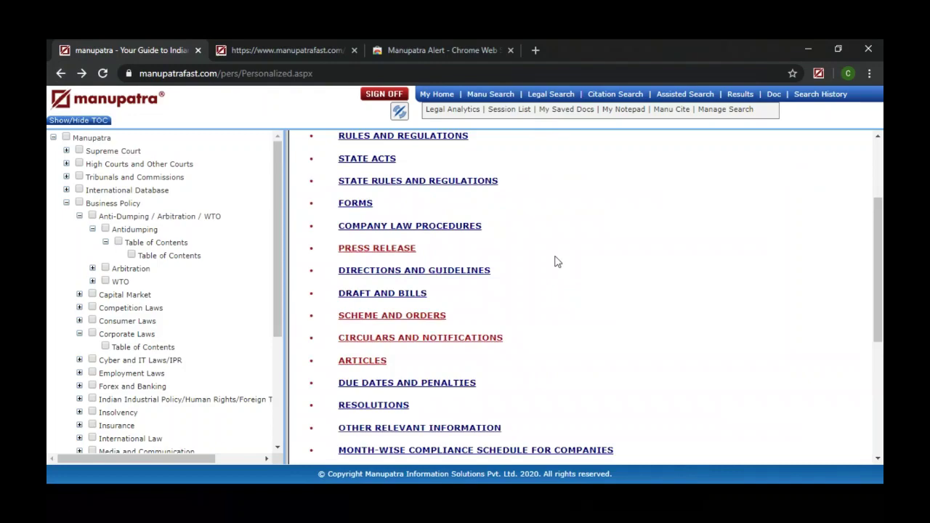
Step: View the year-wise list of Bills in the Draft and Bills section, and return to the Corporate Laws contents
scroll(556, 260, down, 1)
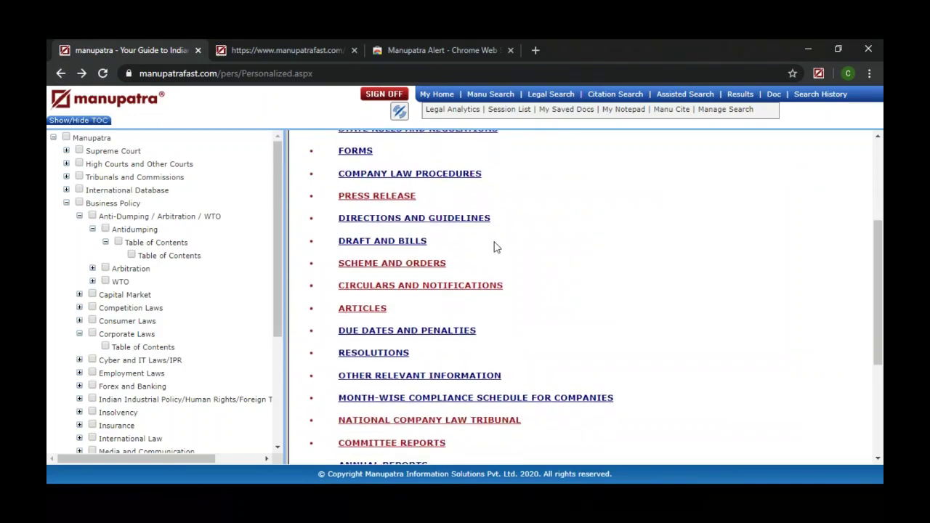
click(410, 242)
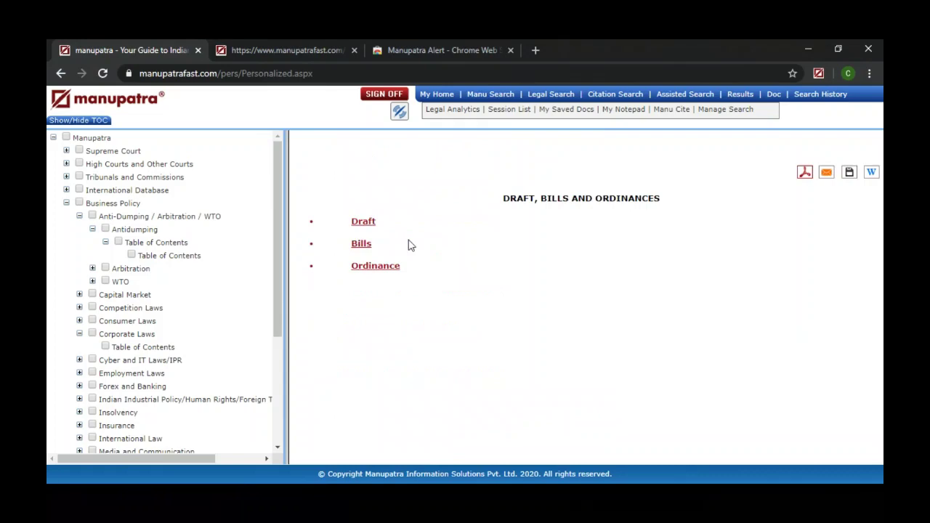
click(362, 244)
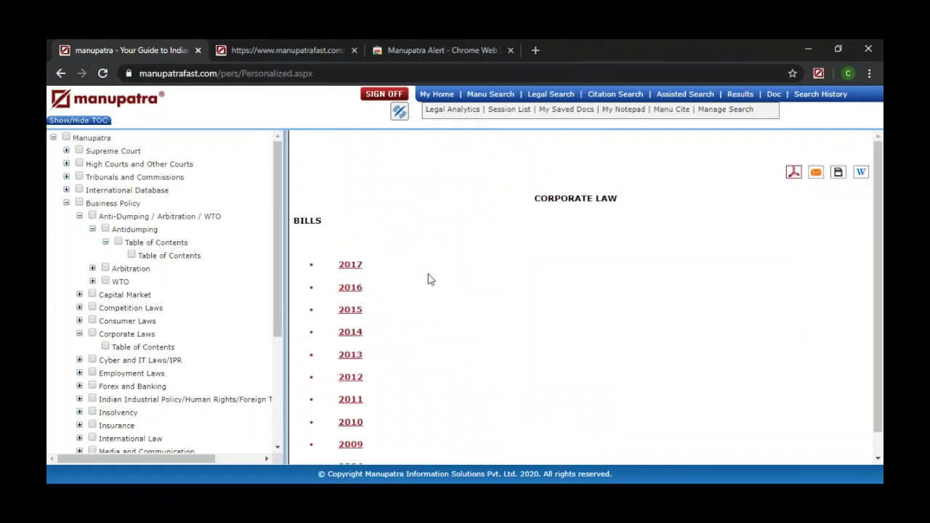
click(59, 73)
click(59, 73)
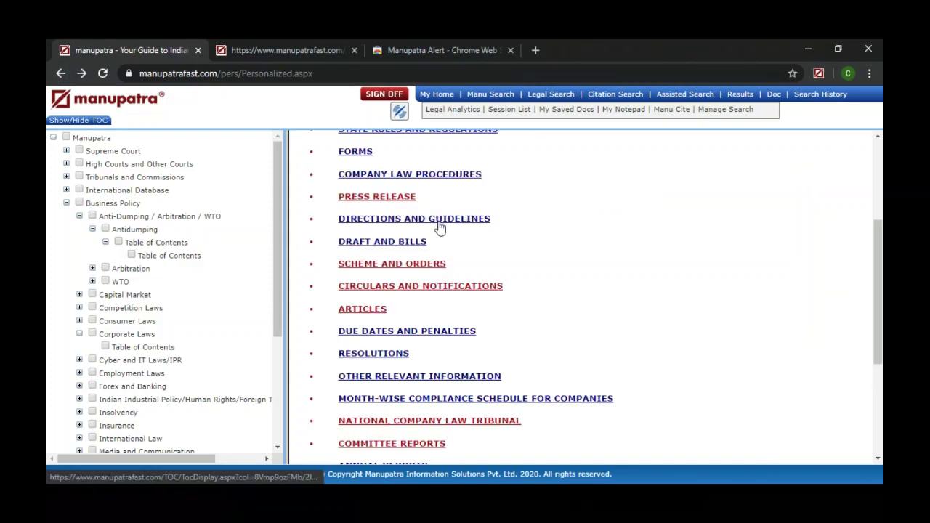
Step: View the Scheme and Orders lists and the Articles page of Corporate Laws, returning to the contents after each section
click(422, 266)
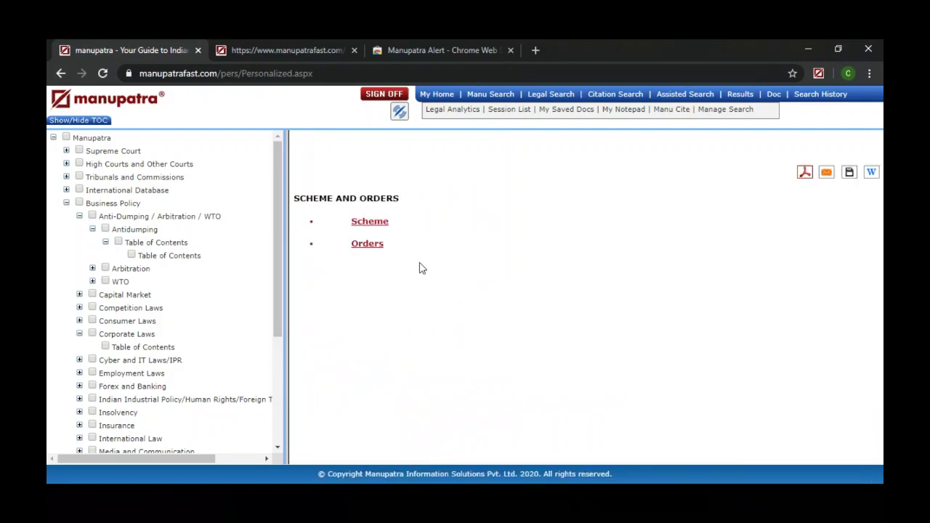
click(376, 226)
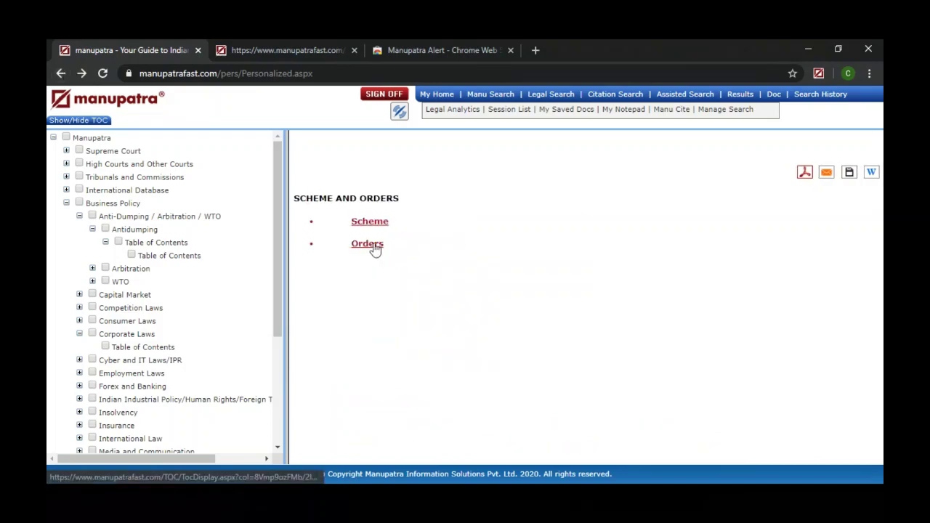
click(367, 244)
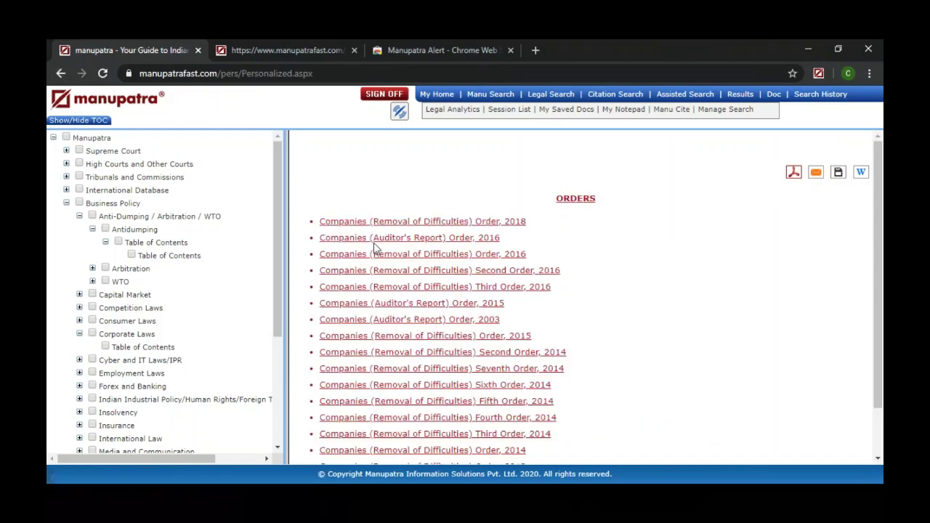
click(60, 74)
click(60, 75)
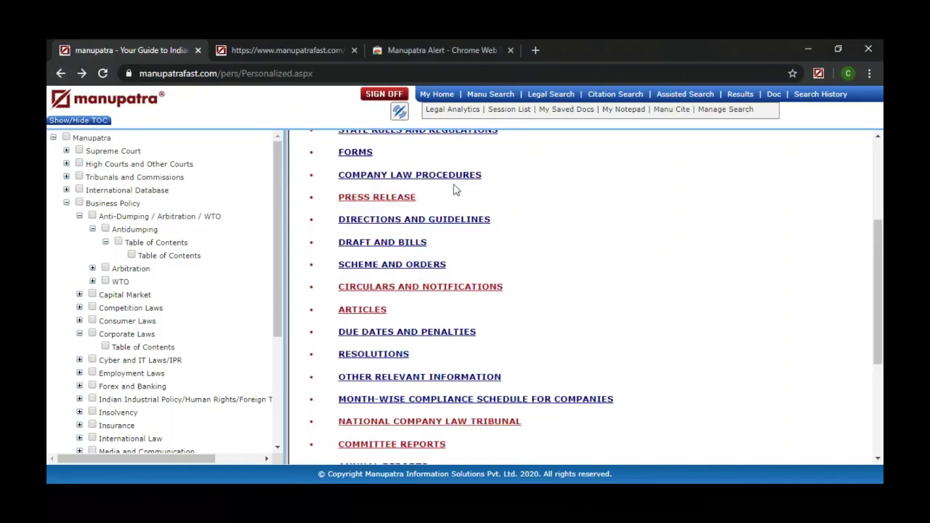
click(363, 311)
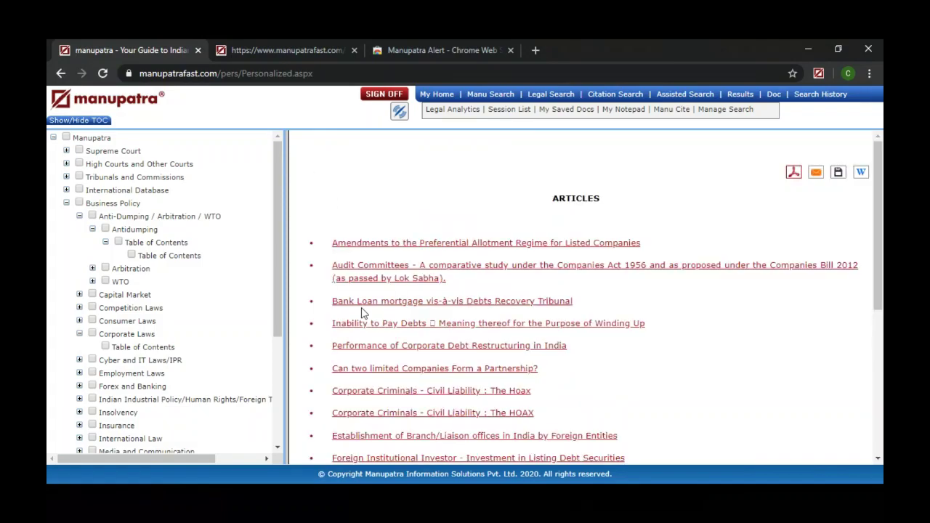
click(60, 74)
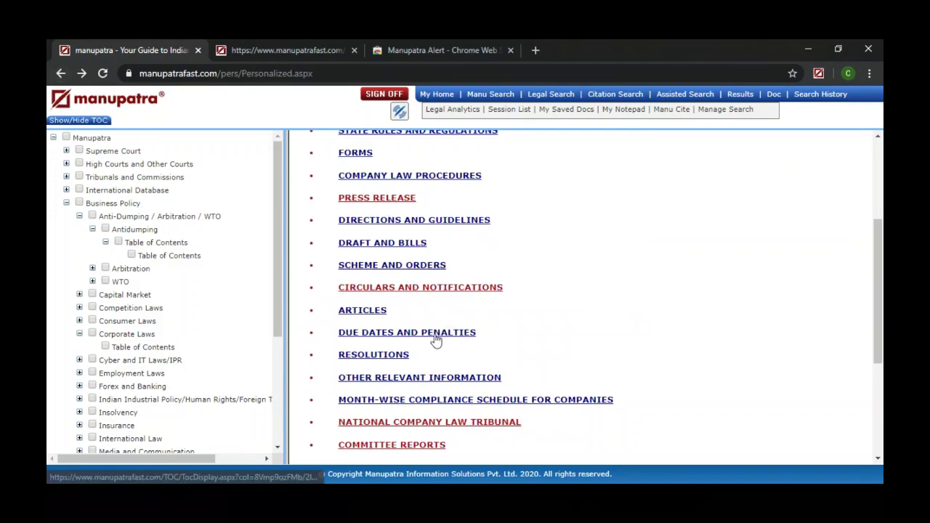
Step: Read through the Companies Act, 2013 offences and punishments table in Due Dates and Penalties, and return to the Corporate Laws contents
click(464, 336)
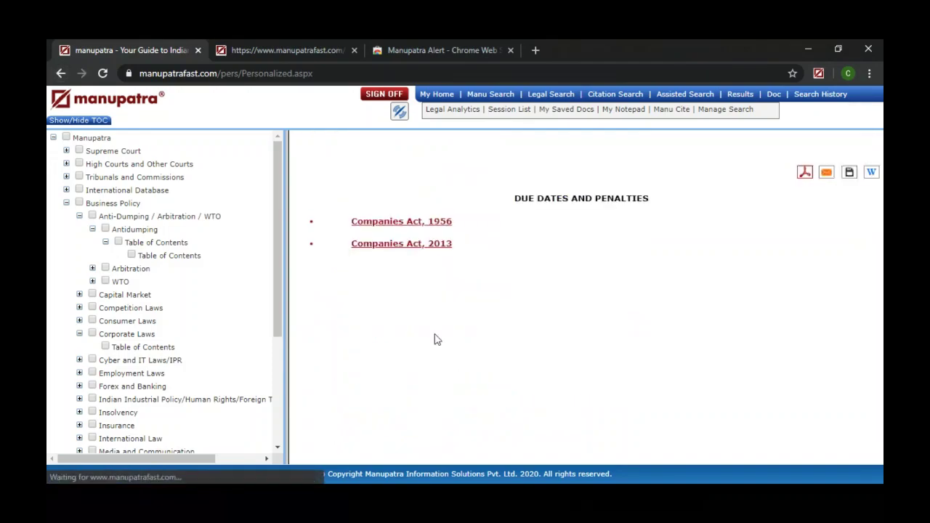
click(425, 248)
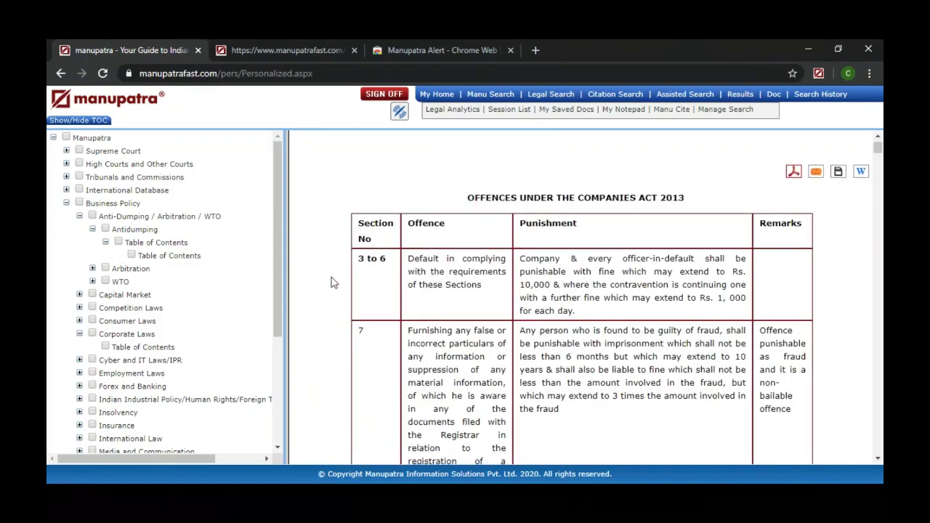
scroll(331, 282, down, 1)
scroll(330, 283, down, 1)
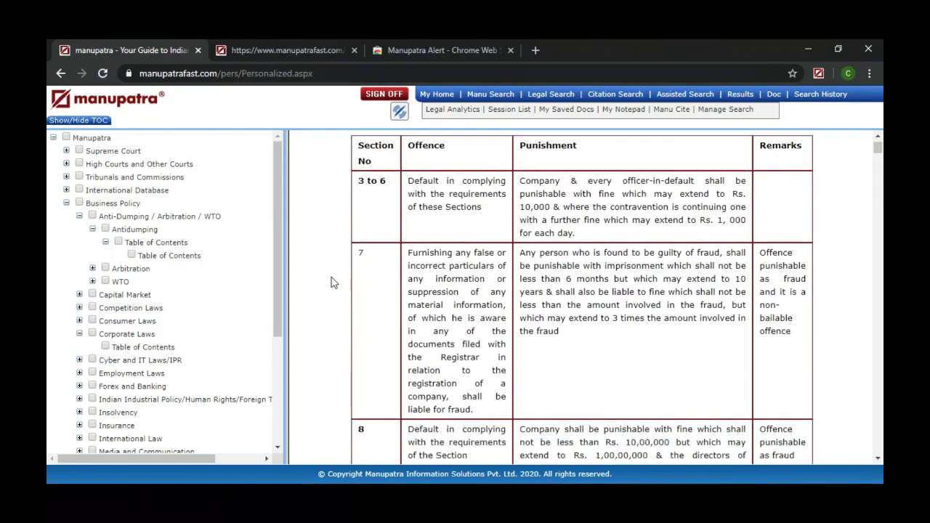
scroll(330, 282, down, 2)
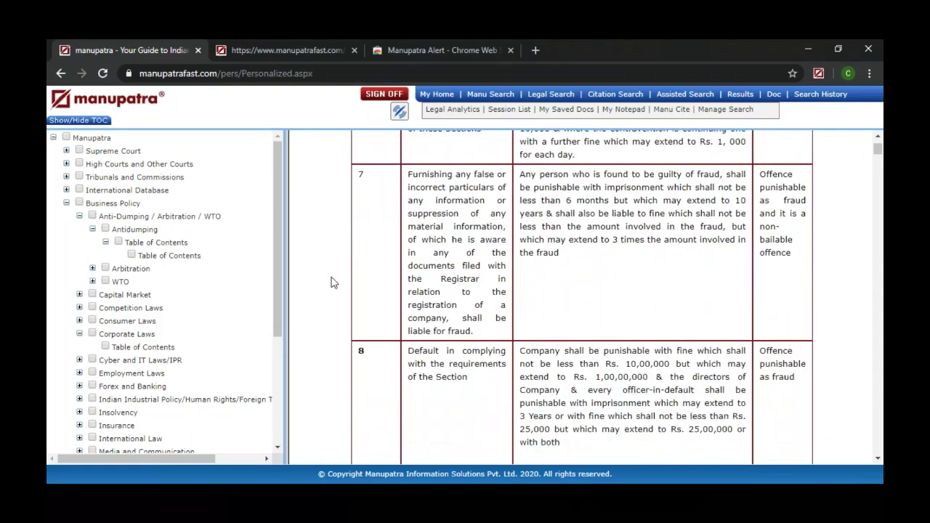
scroll(331, 283, down, 15)
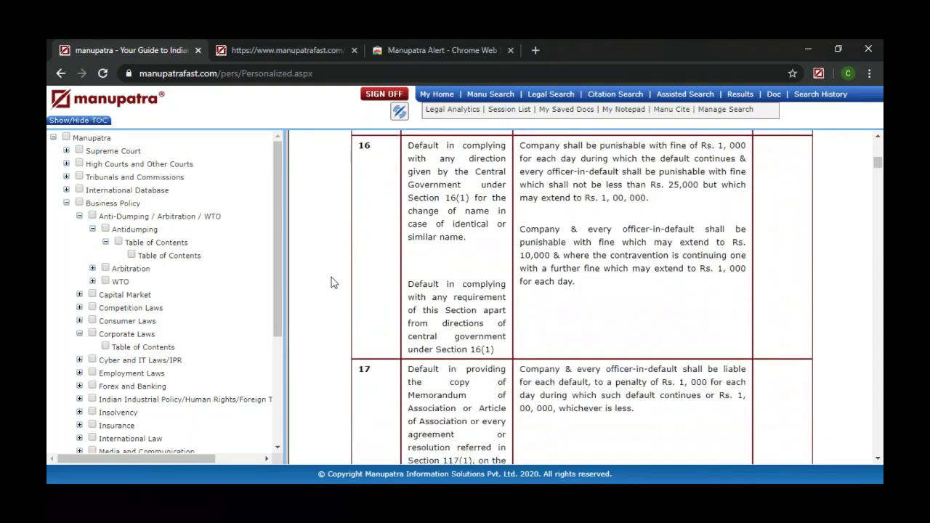
scroll(331, 283, down, 10)
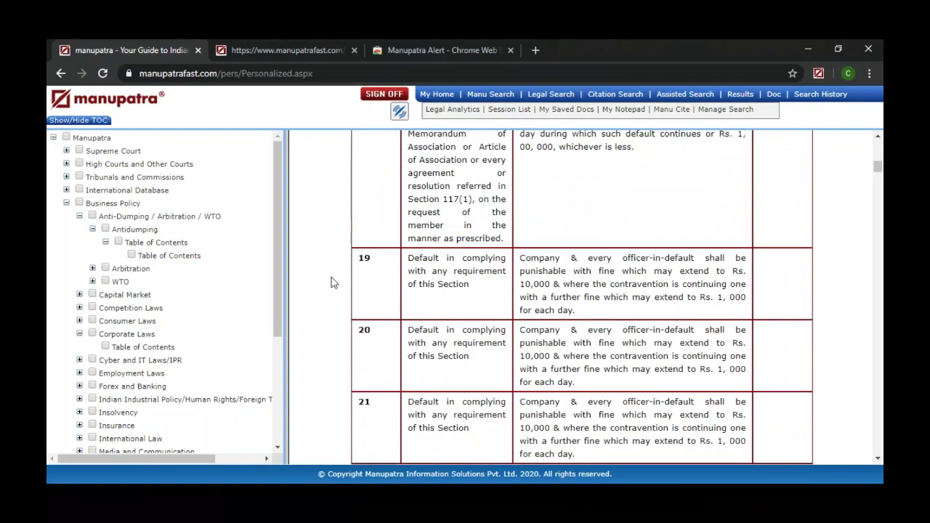
scroll(331, 283, down, 8)
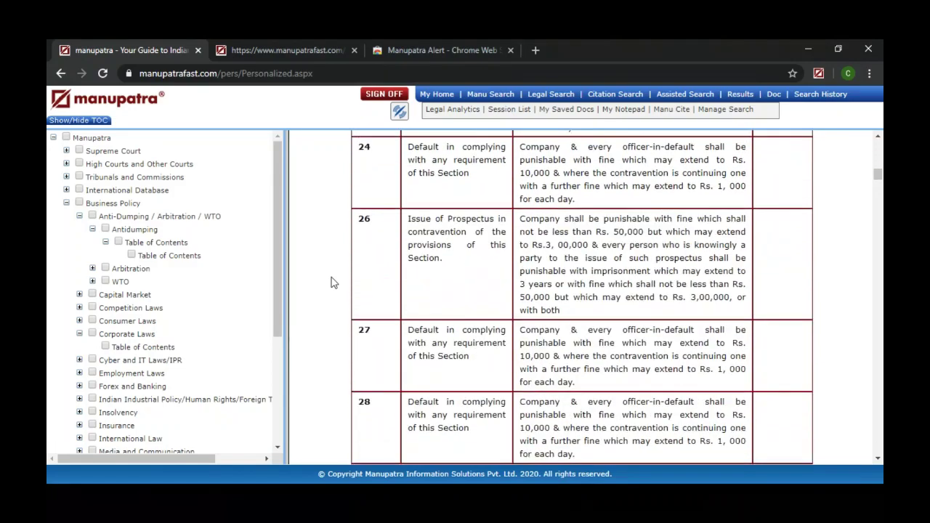
scroll(330, 283, down, 8)
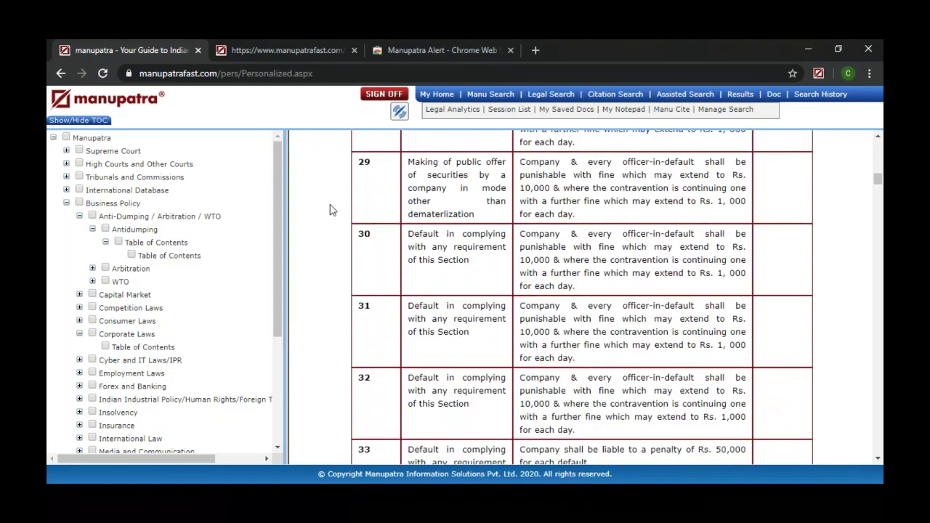
scroll(330, 210, down, 4)
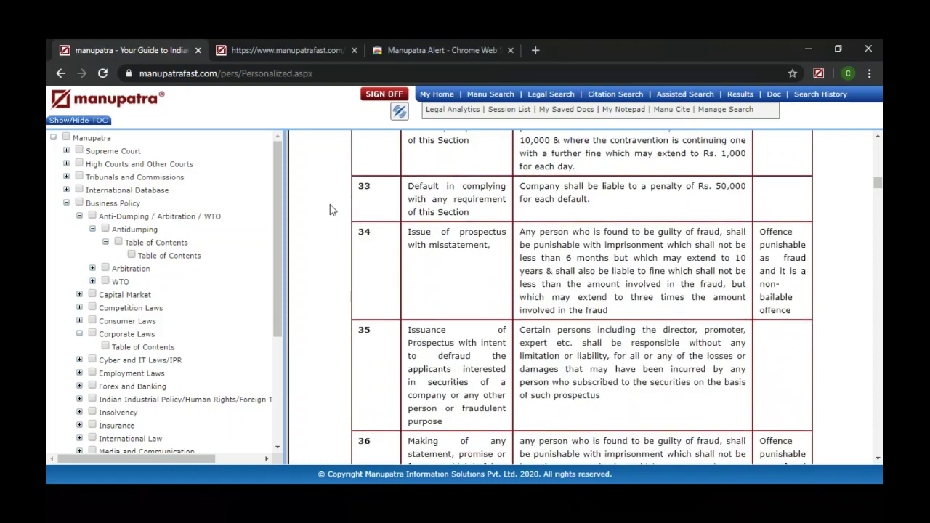
click(60, 73)
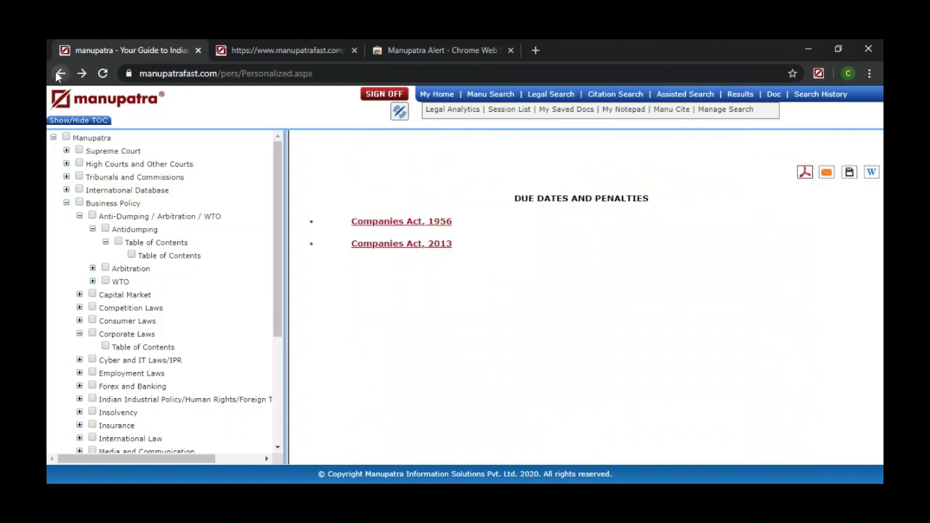
click(60, 73)
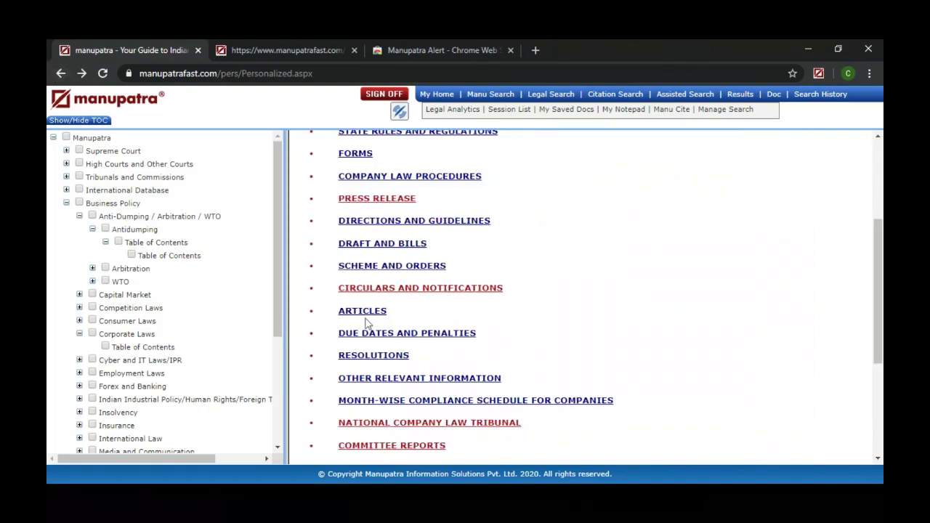
Step: Open the Resolutions section and browse the list of resolutions as per the Companies Act, 2013
click(379, 356)
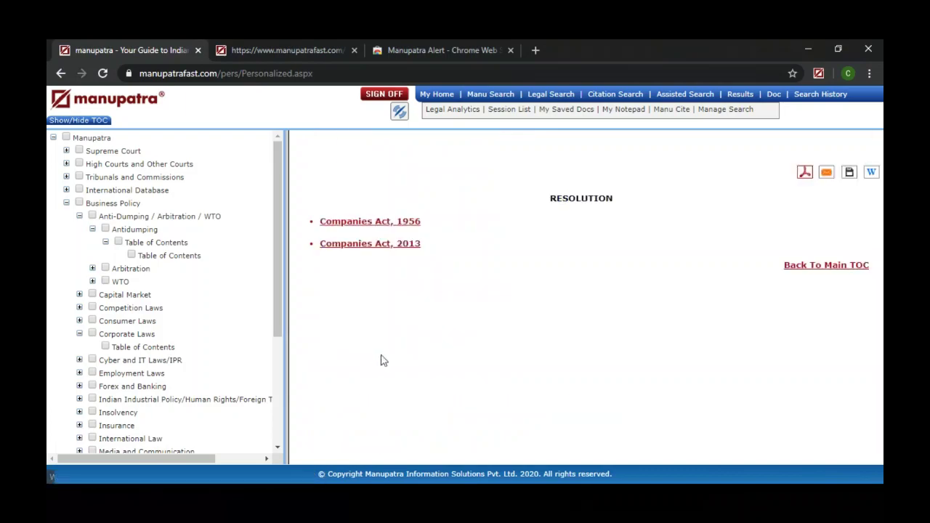
click(396, 246)
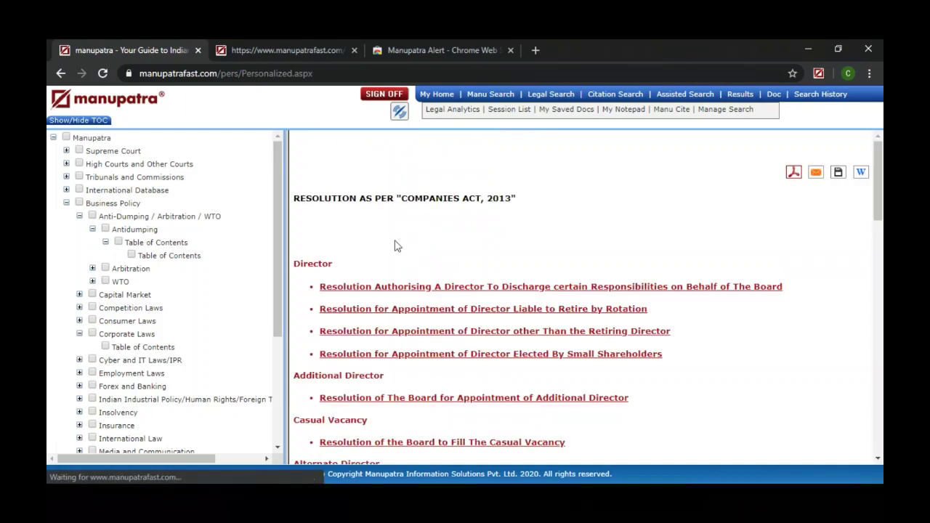
scroll(442, 234, down, 3)
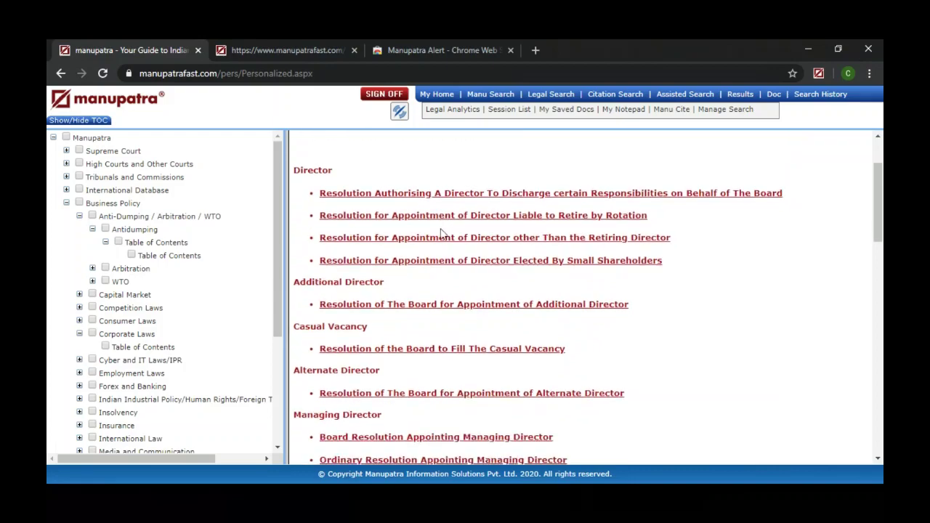
scroll(442, 234, down, 1)
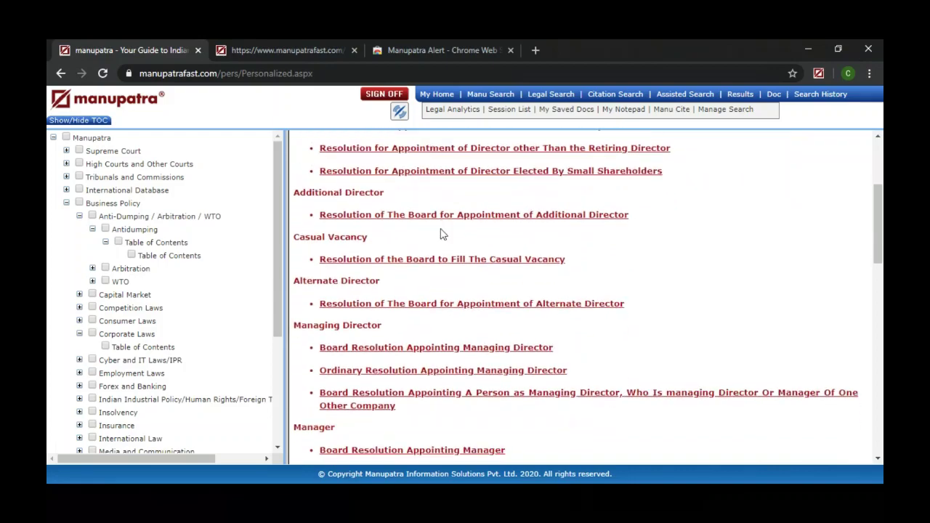
scroll(442, 234, down, 2)
scroll(442, 234, down, 1)
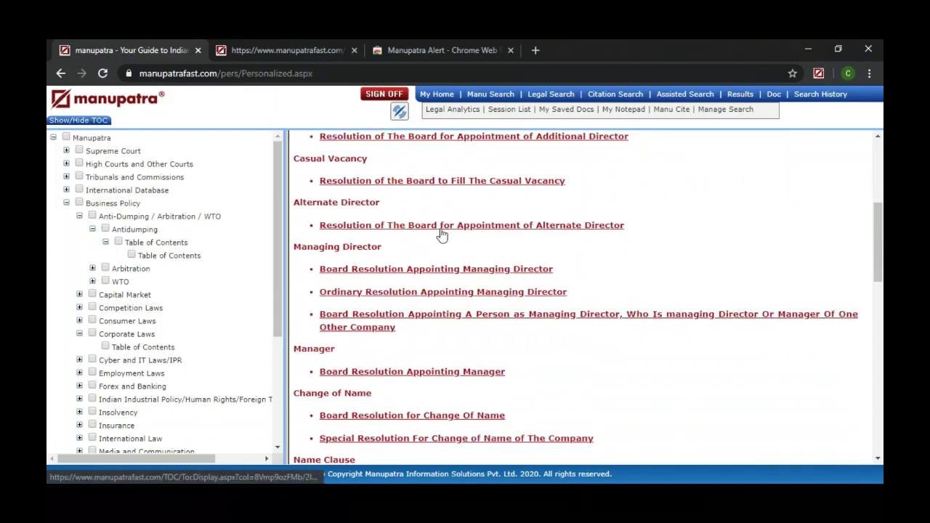
scroll(442, 234, down, 1)
scroll(442, 234, down, 4)
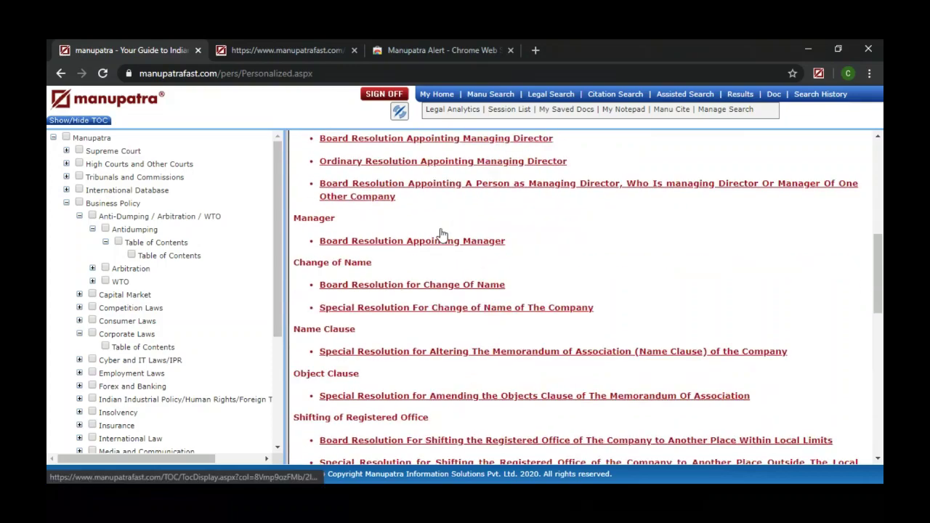
scroll(442, 234, down, 1)
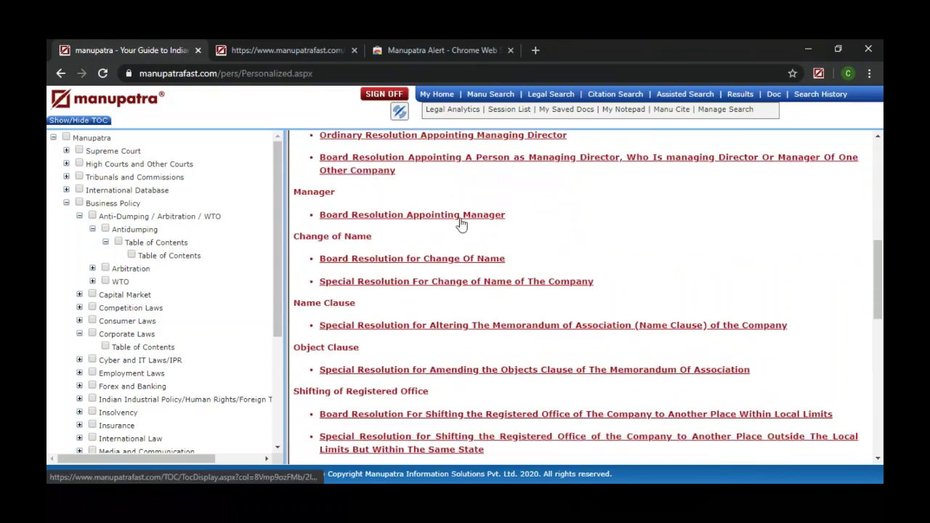
Step: Read the Board Resolution Appointing Manager, and return to the Corporate Laws contents
click(461, 218)
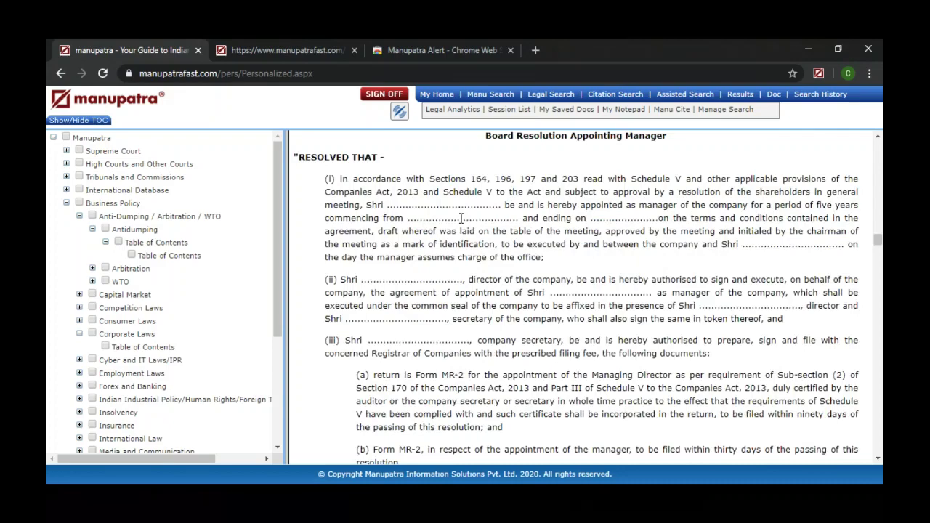
scroll(460, 218, down, 5)
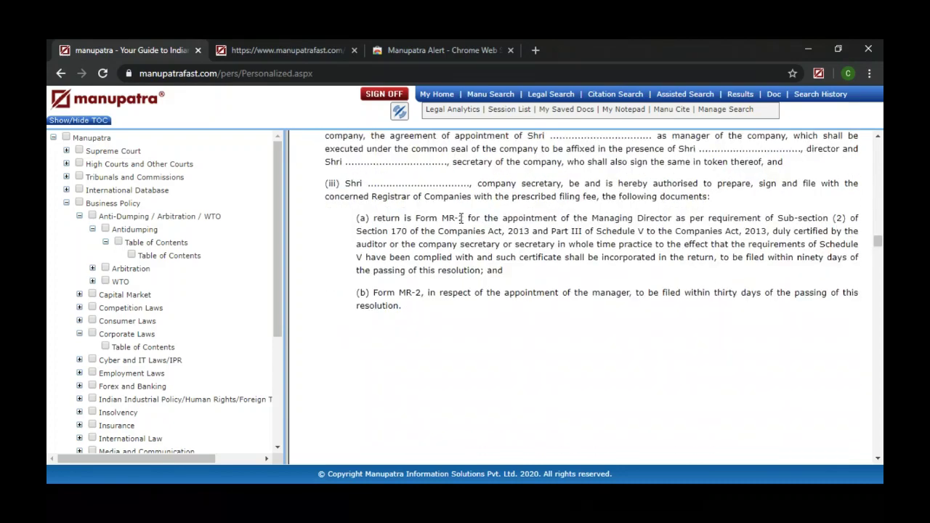
click(61, 73)
click(61, 74)
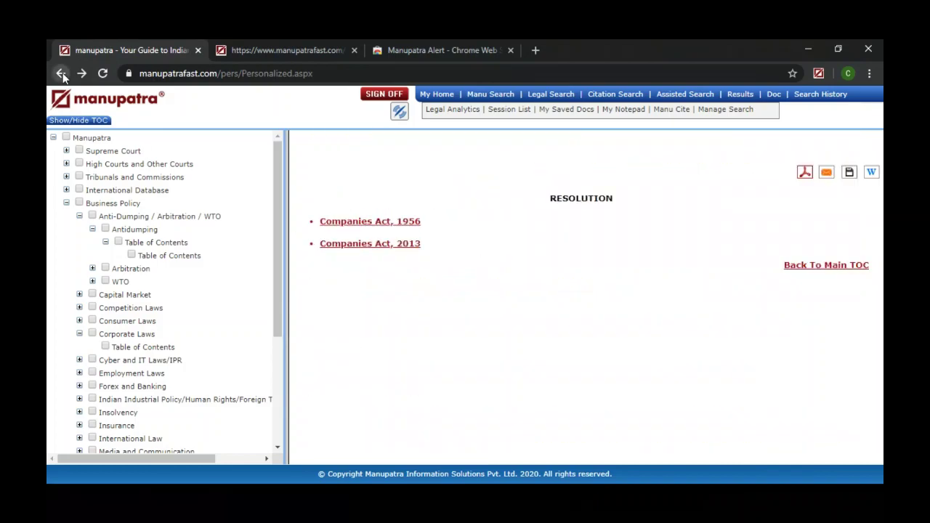
click(61, 73)
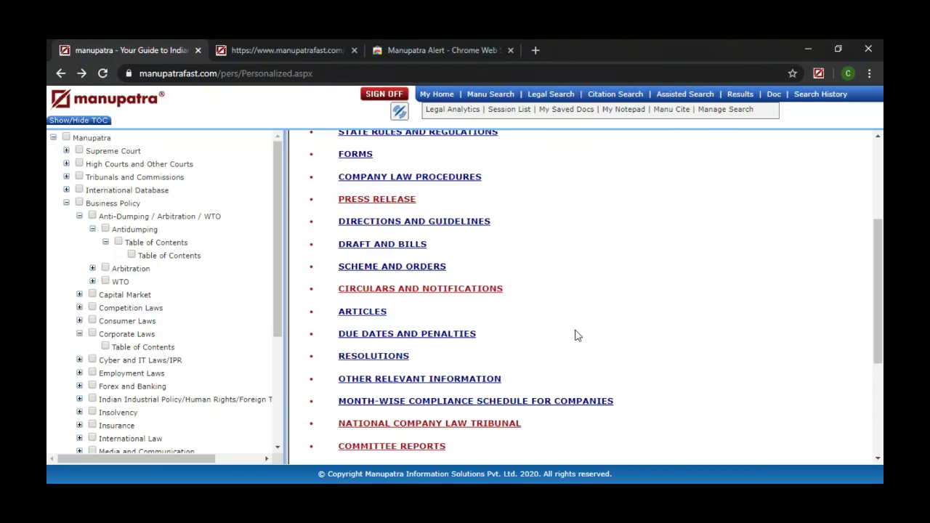
Step: View the Other Relevant Information list, and return to the Corporate Laws contents
scroll(578, 336, down, 2)
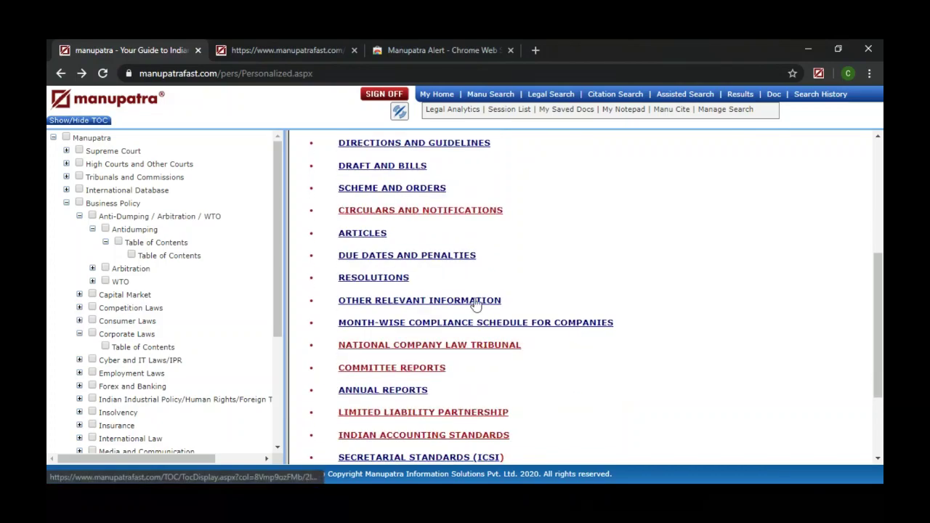
click(474, 301)
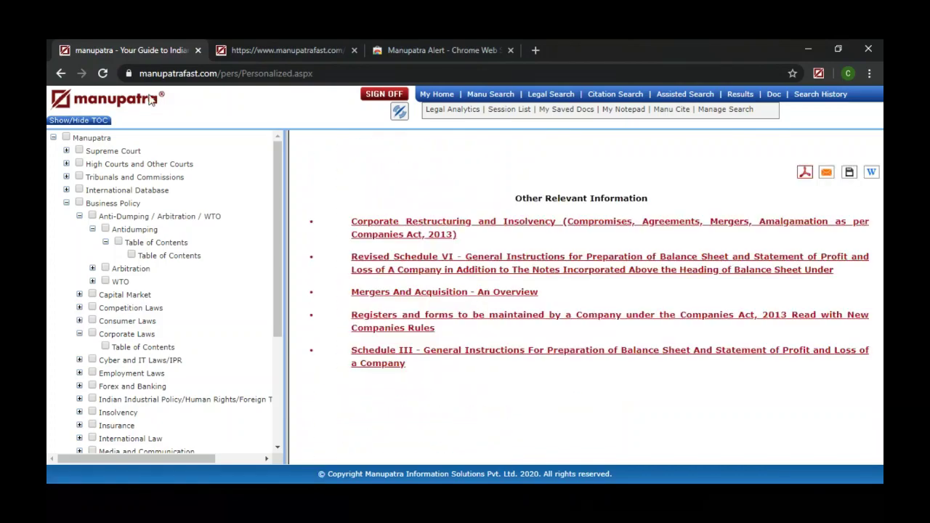
click(61, 74)
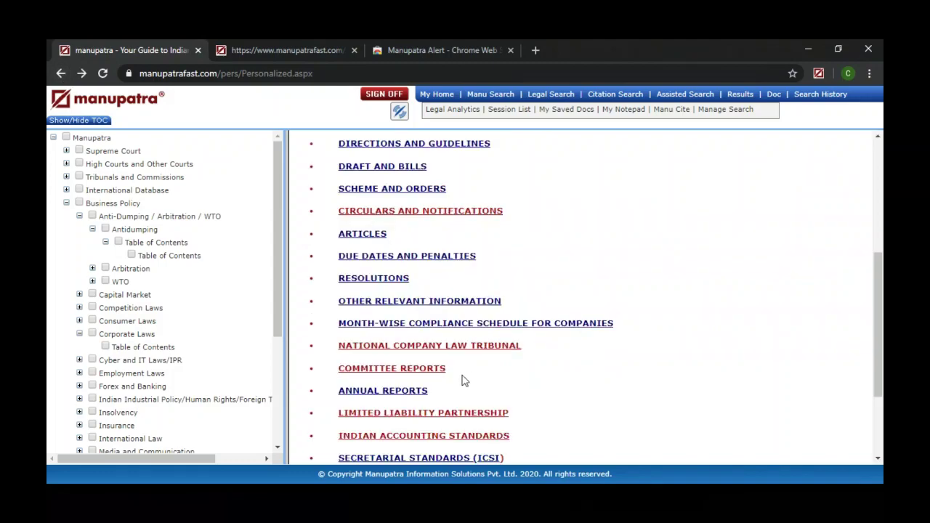
Step: Open the April page of the 2020 month-wise compliance schedule for companies, narrowing the contents tree slightly
click(463, 325)
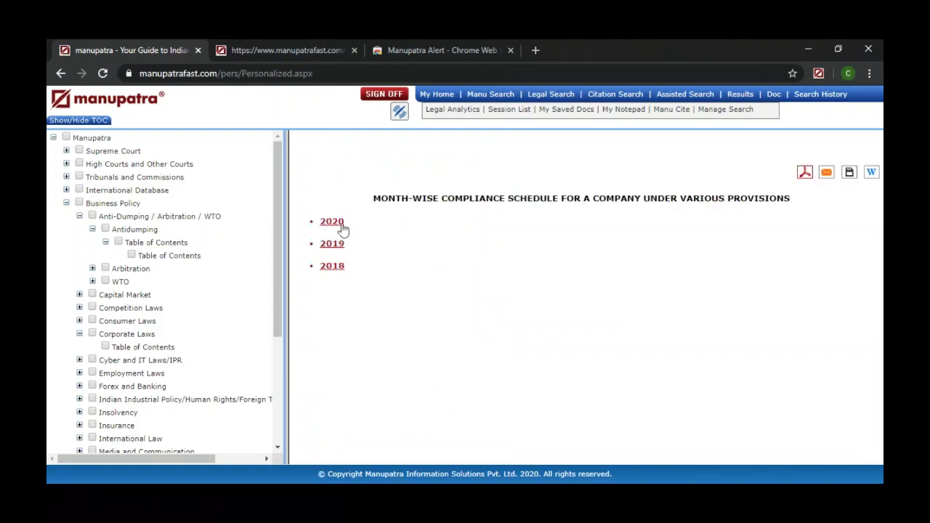
click(333, 225)
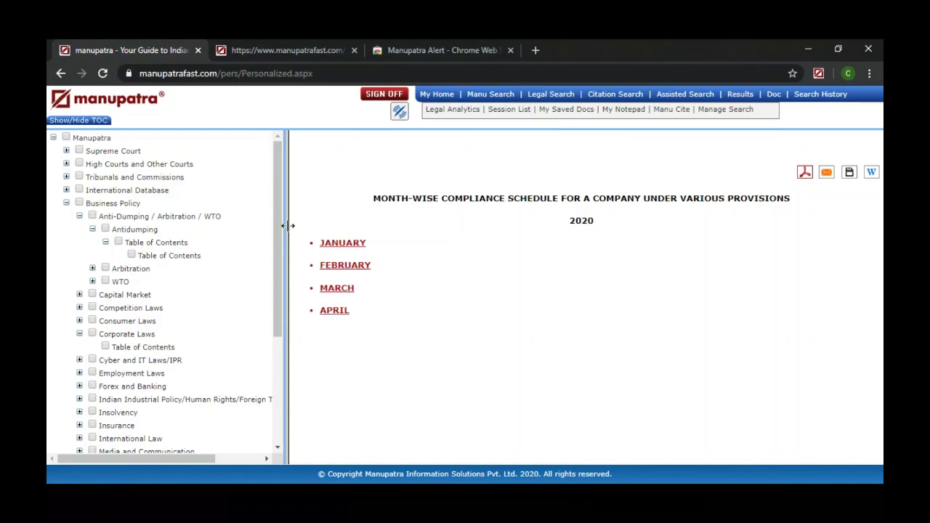
drag(289, 225, 271, 225)
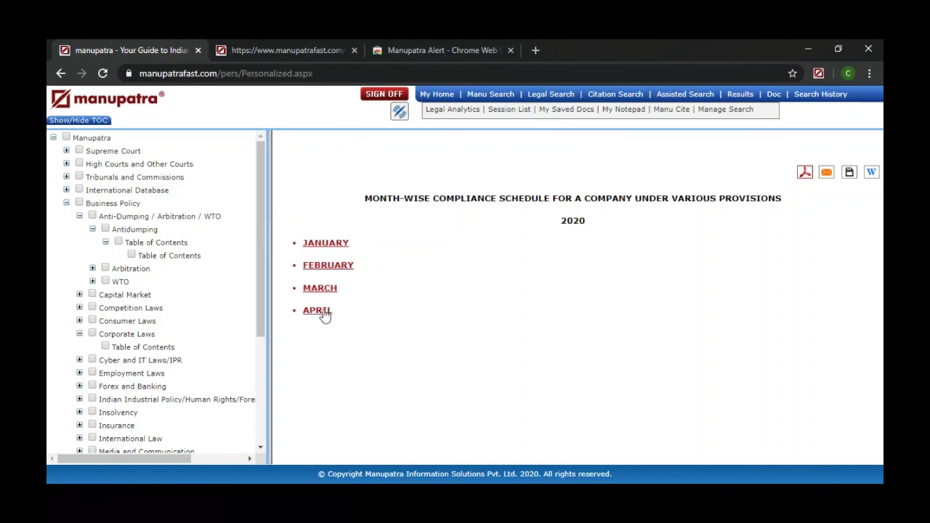
click(325, 316)
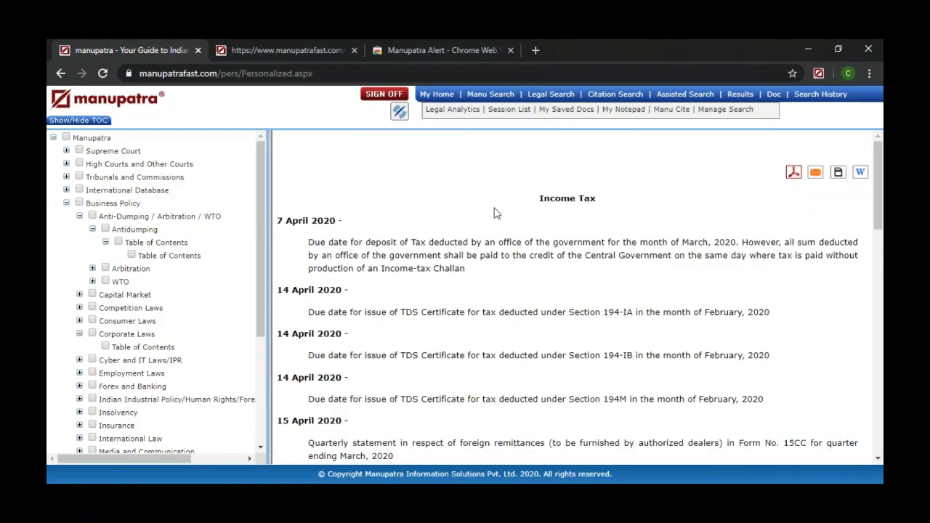
Step: Read through the April 2020 income tax, labour law and GST due dates, and return to the Corporate Laws contents
scroll(493, 213, down, 2)
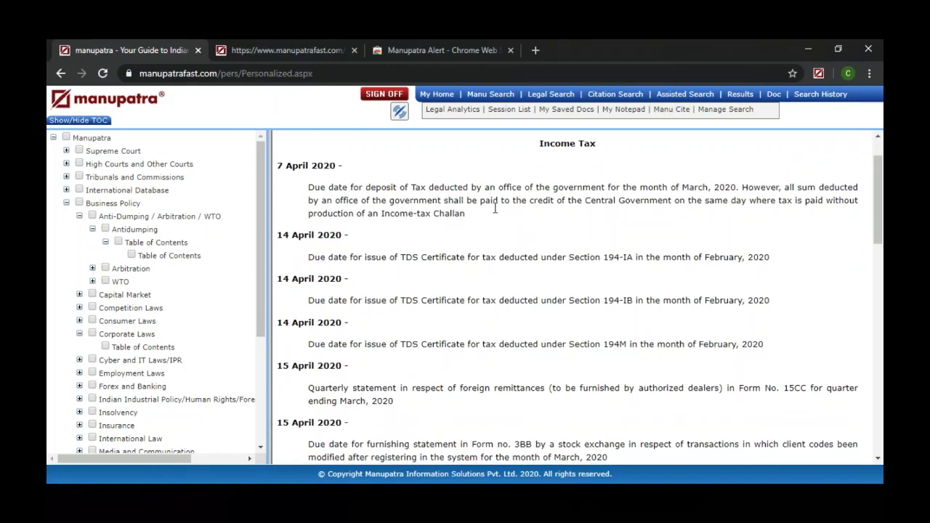
scroll(495, 209, down, 7)
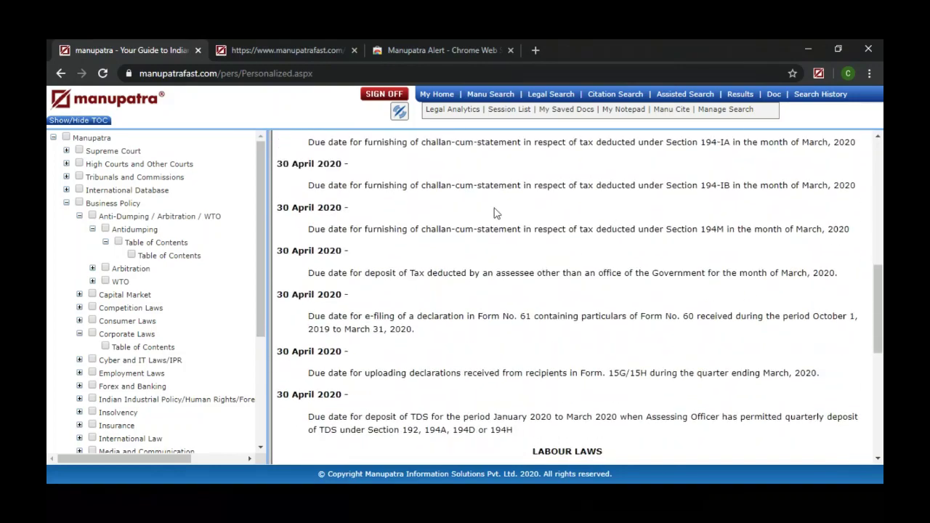
scroll(493, 213, down, 10)
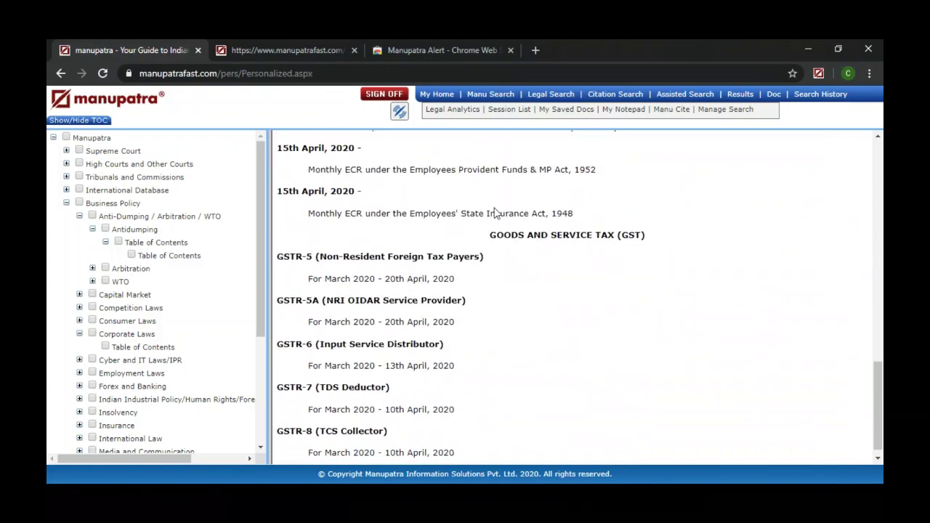
scroll(494, 213, down, 1)
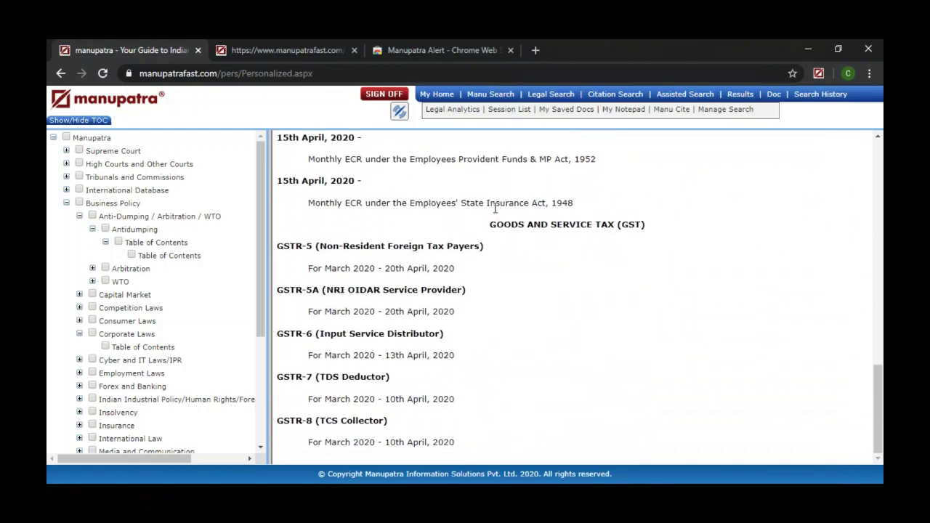
click(61, 74)
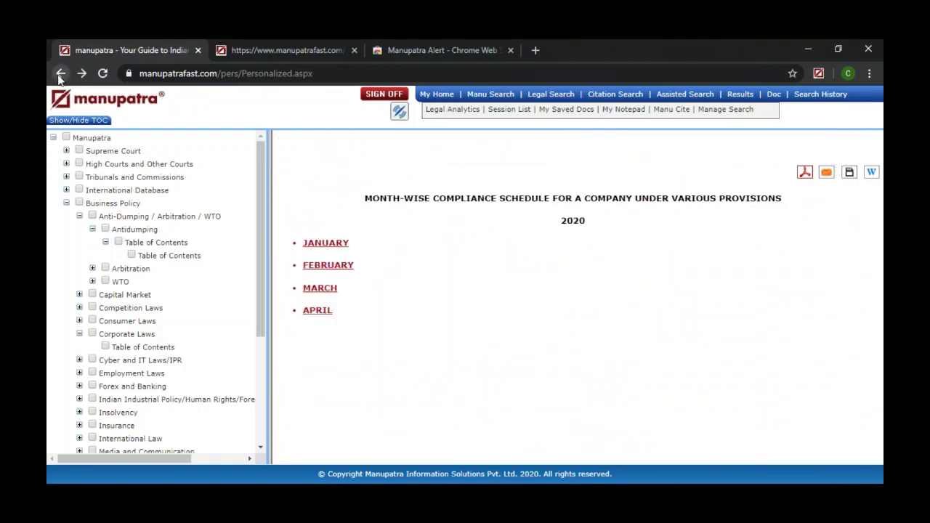
click(61, 74)
click(61, 74)
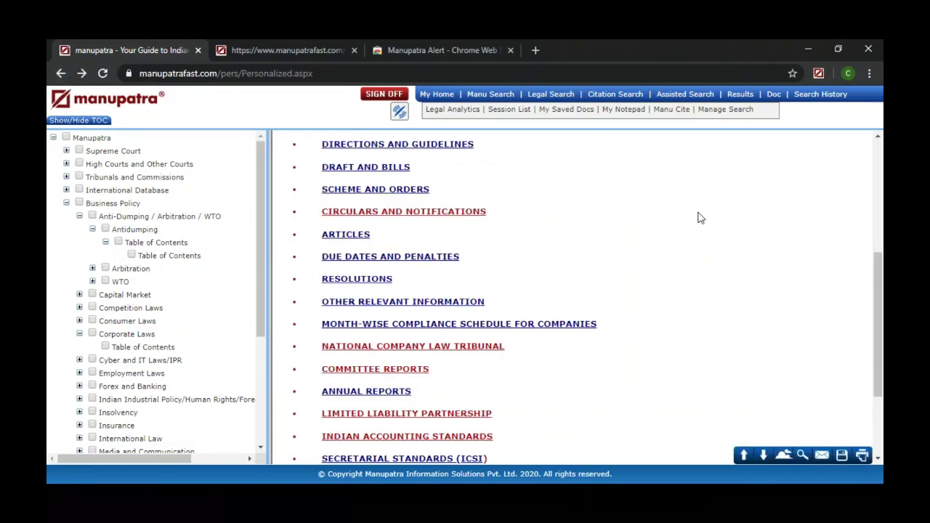
Step: View the National Company Law Tribunal section, and return to the Corporate Laws contents
scroll(700, 218, down, 1)
scroll(700, 218, down, 4)
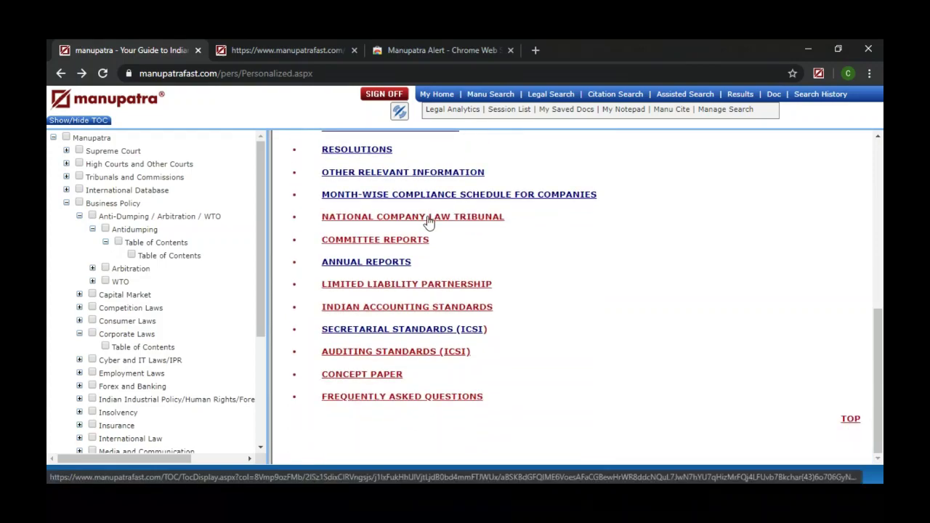
click(428, 219)
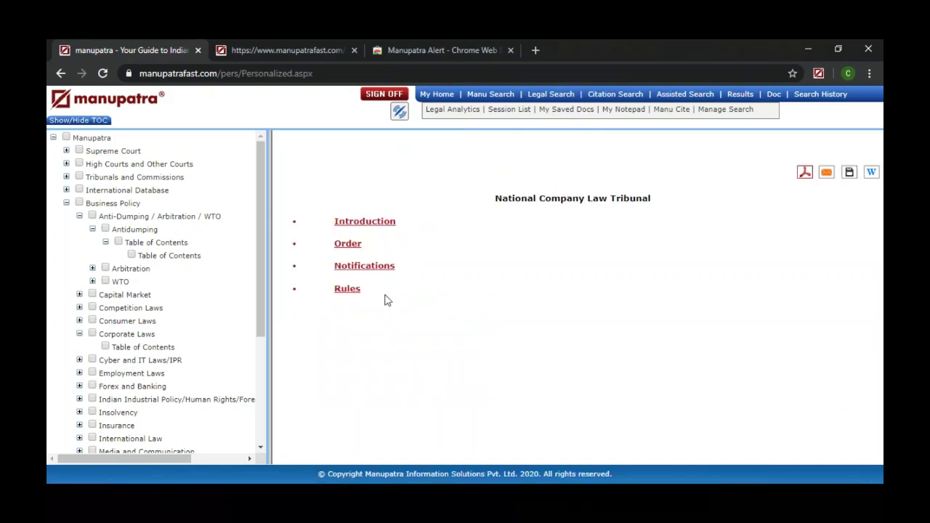
click(62, 74)
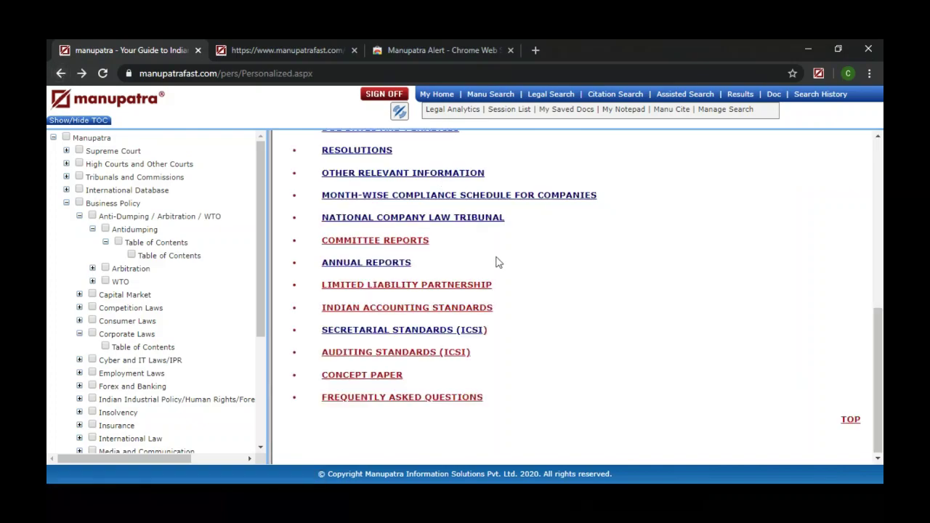
Step: View the Committee Reports list, and return to the Corporate Laws contents
click(389, 243)
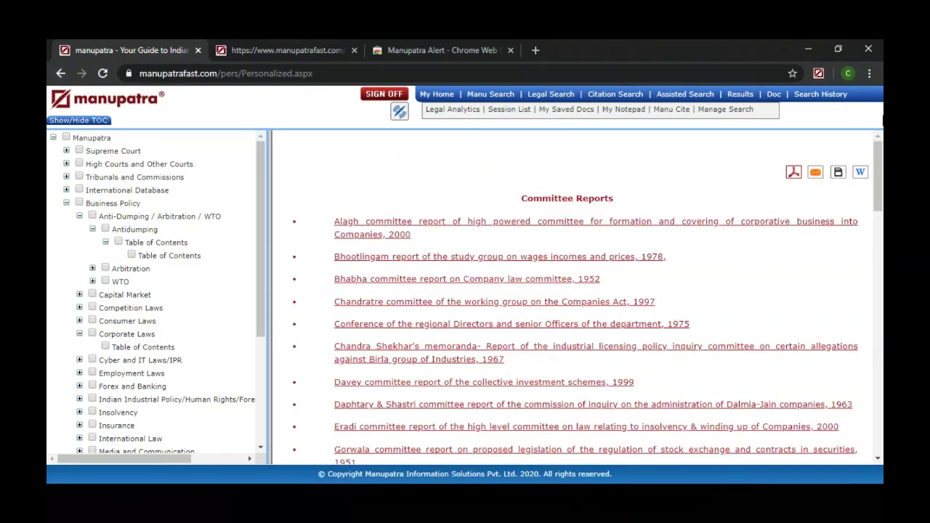
drag(880, 173, 878, 148)
click(60, 75)
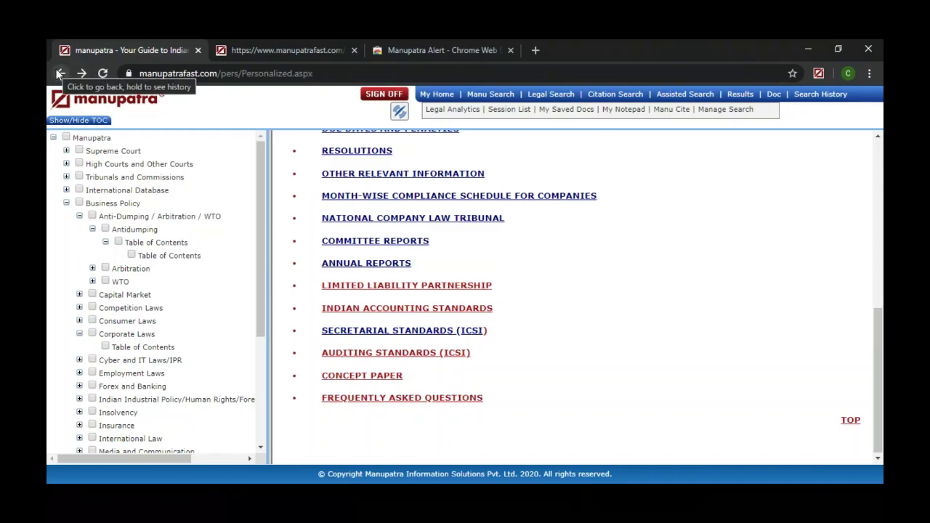
Step: Go back to the Anti-Dumping contents, view the list from its beginning, and leave it
click(60, 75)
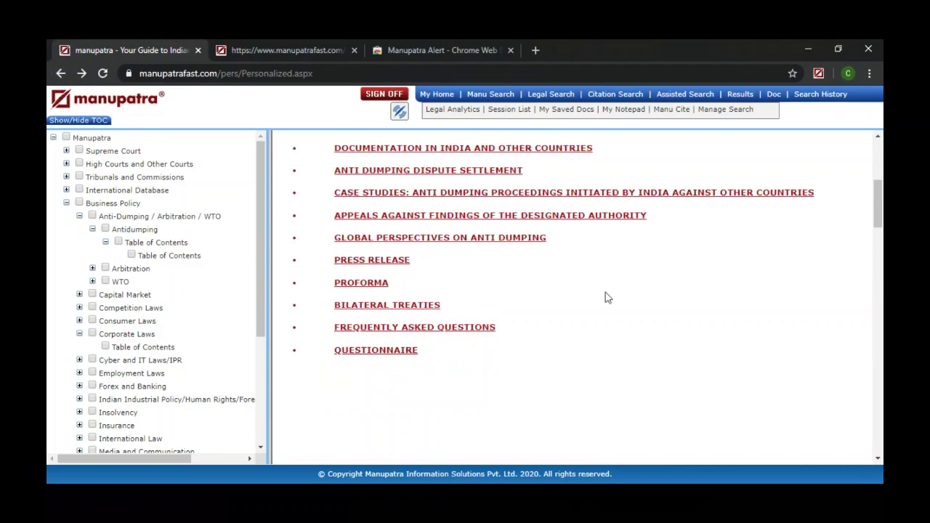
drag(877, 211, 878, 168)
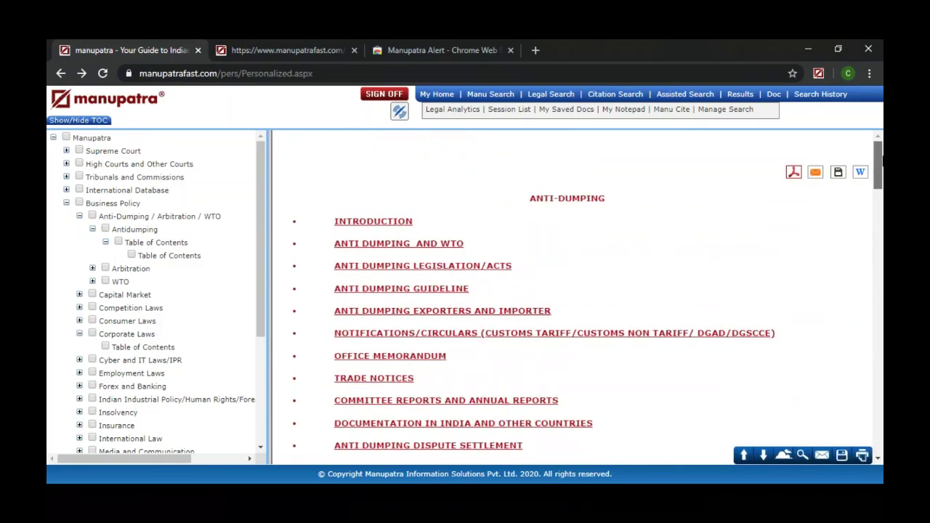
click(61, 73)
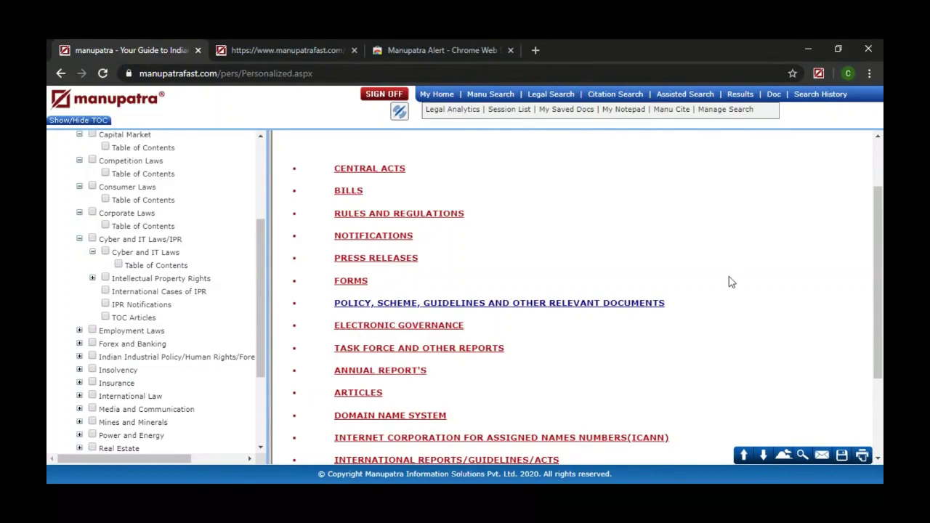
Step: Look over the Cyber and IT Laws contents, and expand Intellectual Property Rights and its Table of Contents in the tree
scroll(730, 282, down, 1)
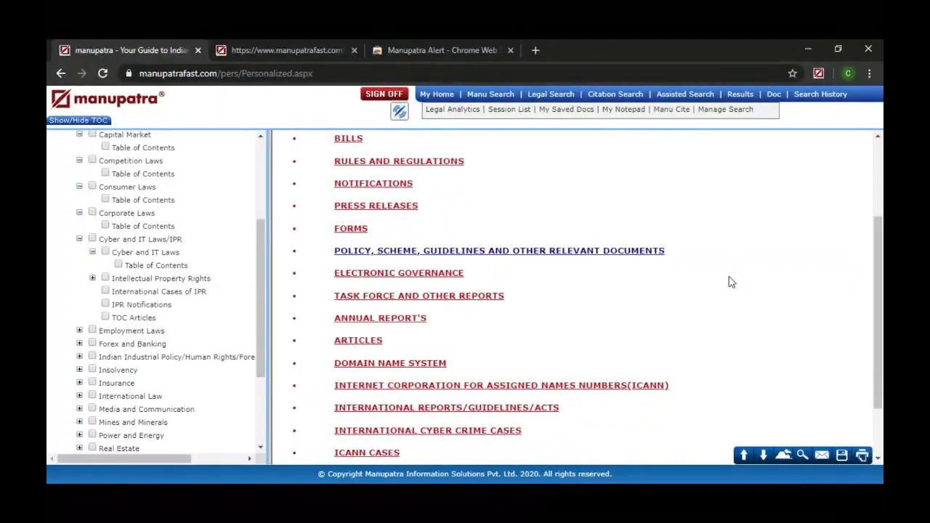
click(93, 280)
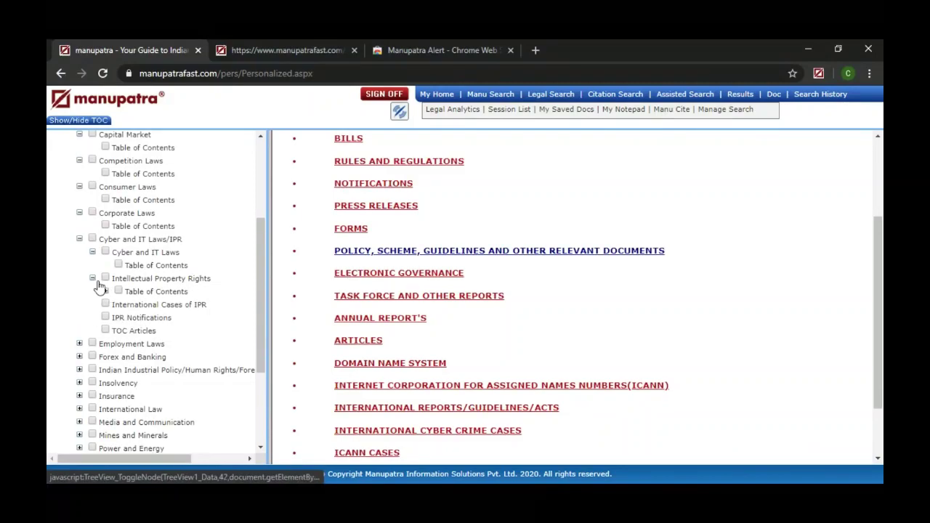
click(106, 292)
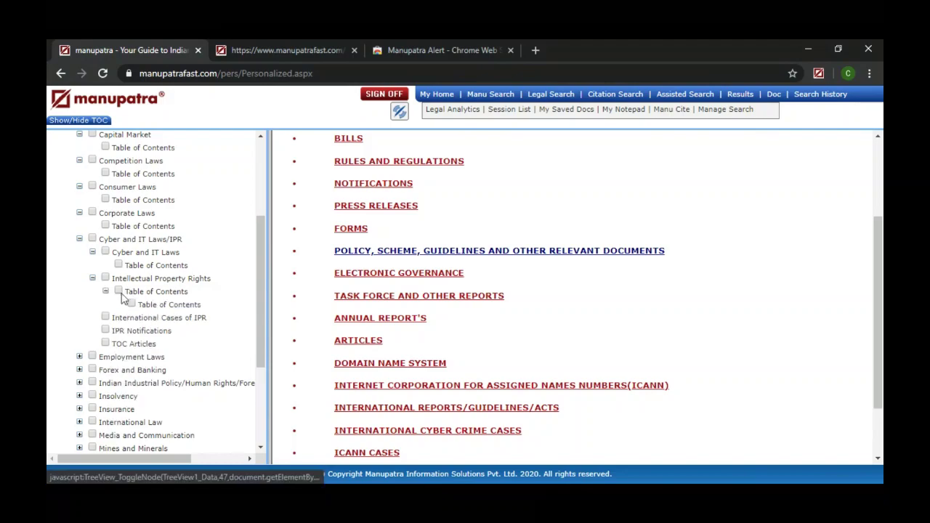
Step: View the Intellectual Property Rights contents, open its Case Studies-India list, and return to the contents
click(154, 306)
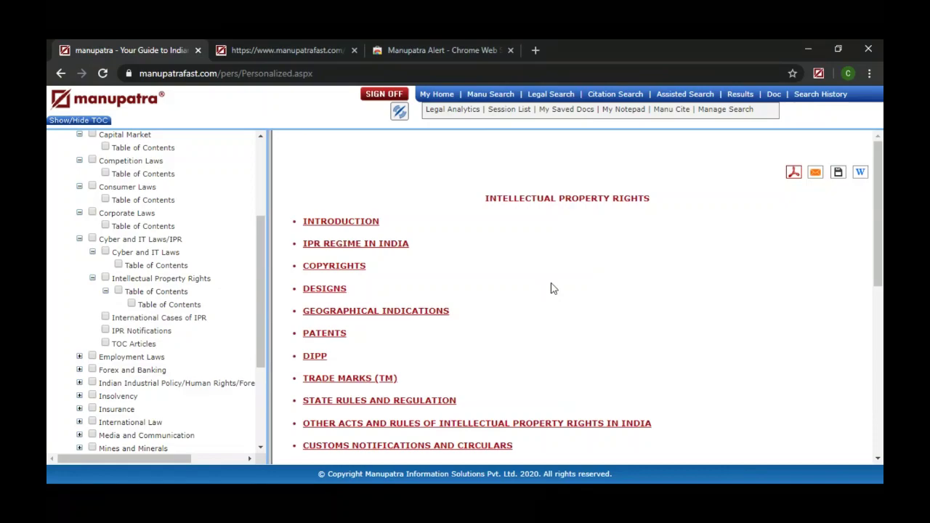
scroll(551, 289, down, 1)
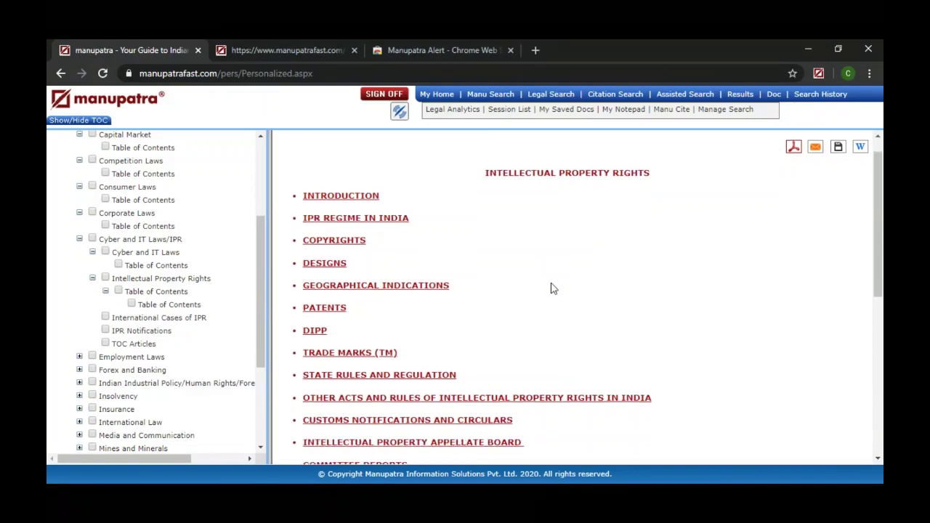
scroll(551, 288, down, 2)
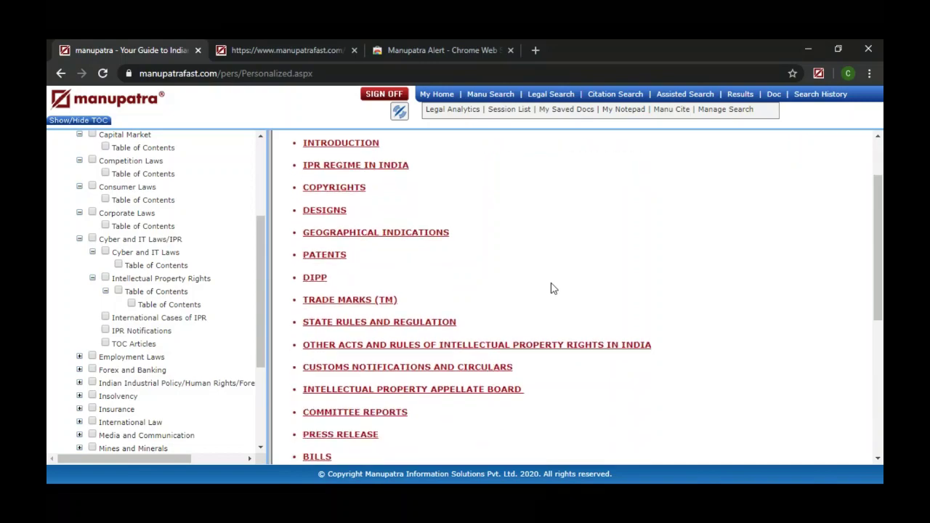
scroll(551, 288, down, 6)
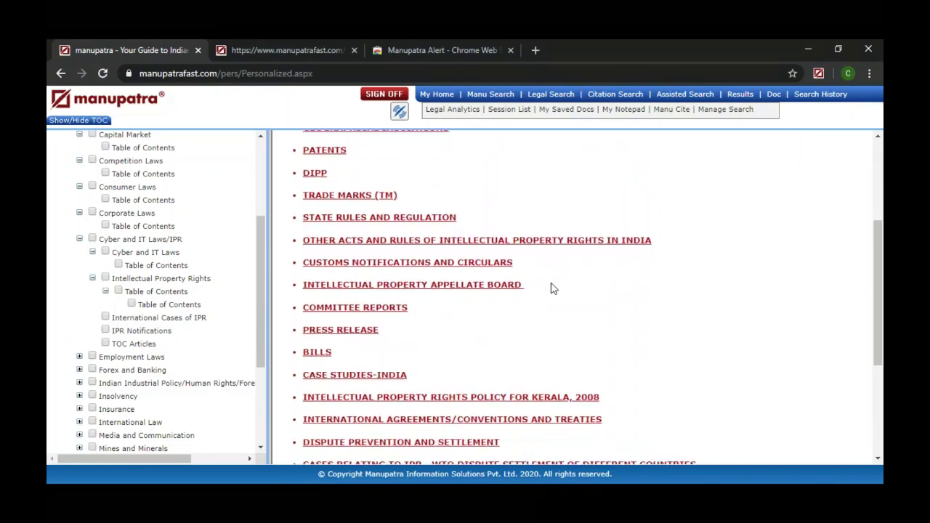
scroll(551, 289, down, 2)
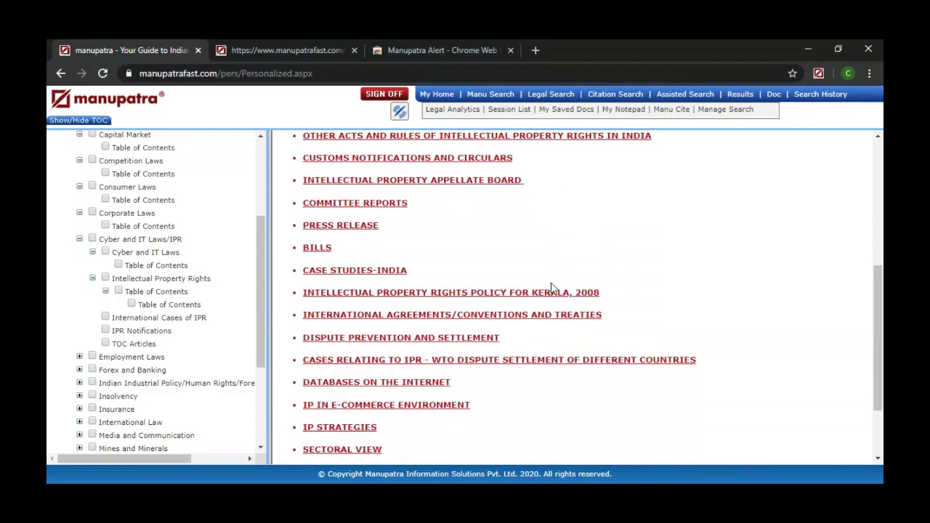
click(401, 275)
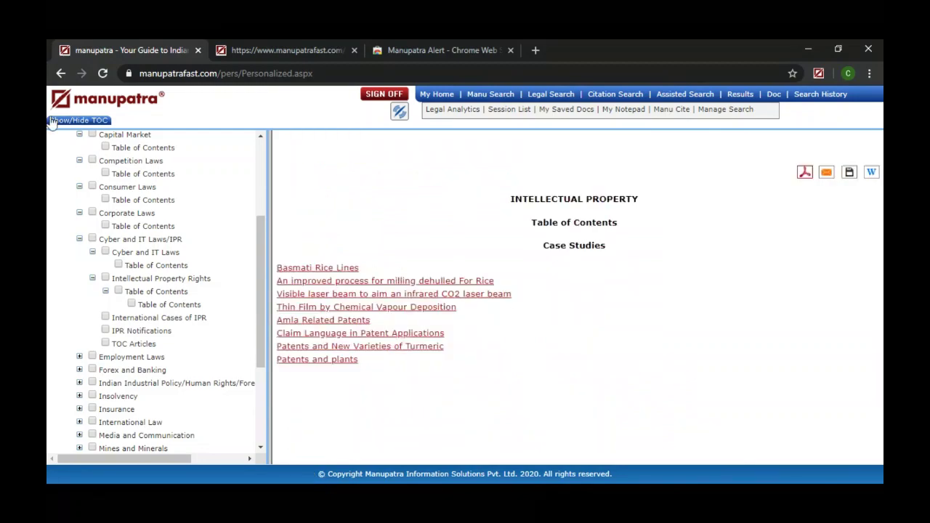
click(62, 73)
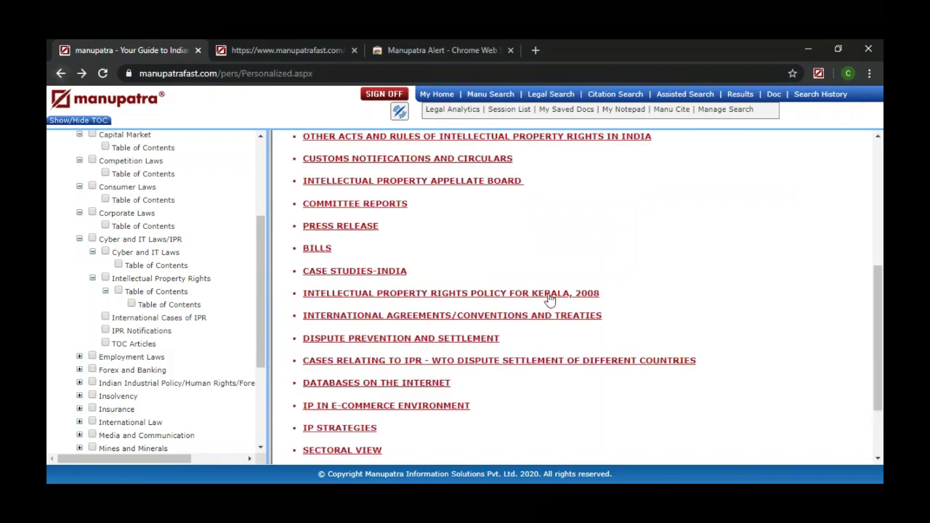
Step: Expand Employment Laws and Labour and Industrial in the tree, and view the Labour and Industrial contents through the end
drag(260, 333, 260, 377)
click(79, 262)
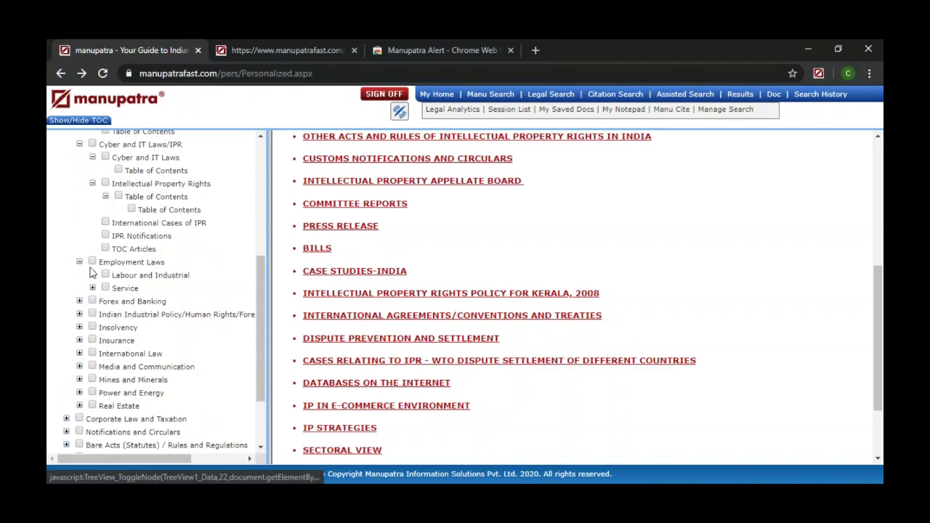
click(93, 275)
click(141, 294)
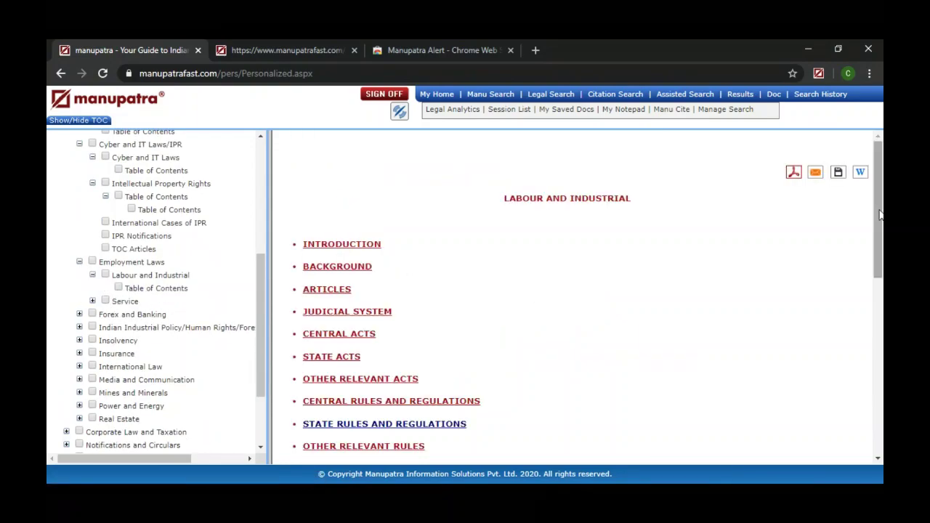
drag(879, 212, 883, 328)
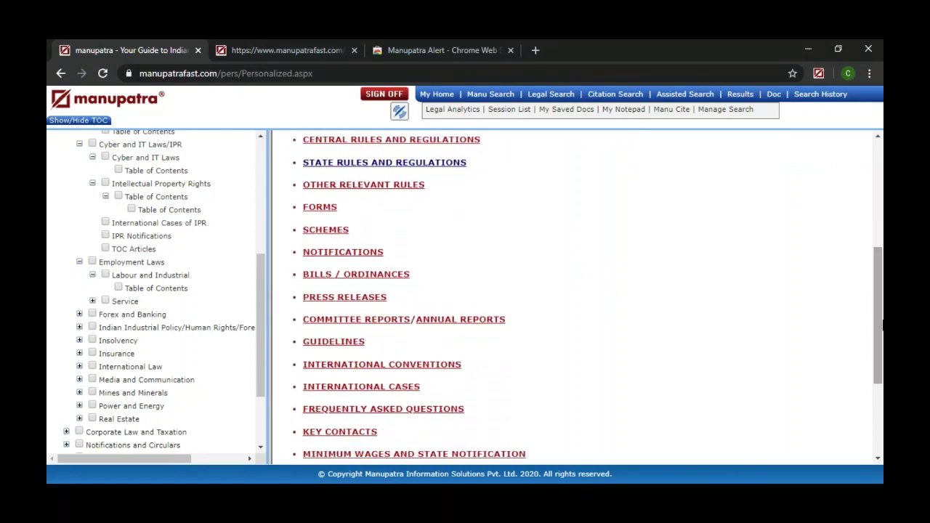
drag(883, 328, 883, 416)
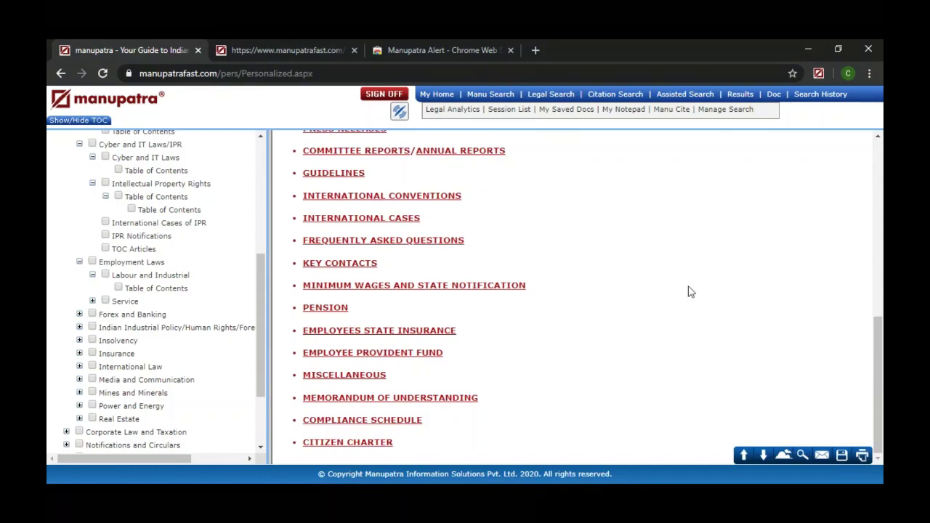
Step: View Minimum Wages in the States under Minimum Wages and State Notification, and go back to the Intellectual Property Rights contents
click(508, 288)
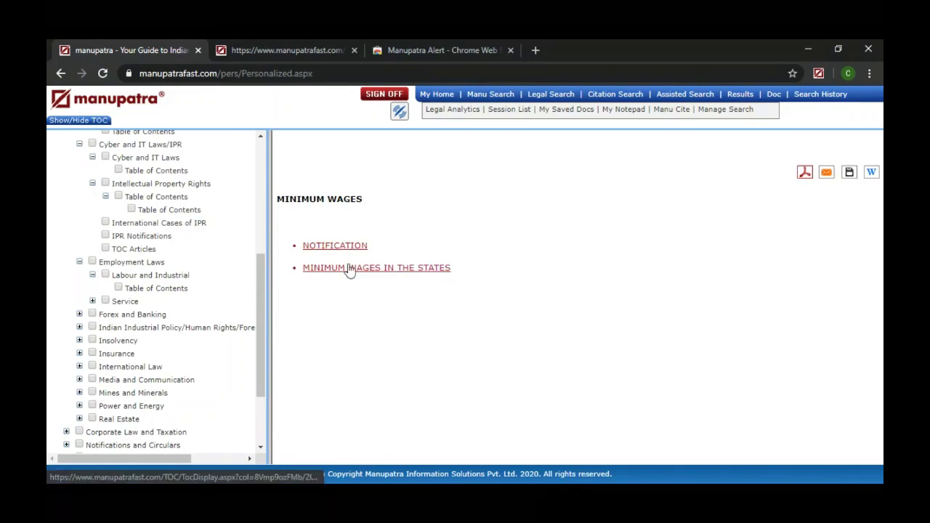
click(350, 268)
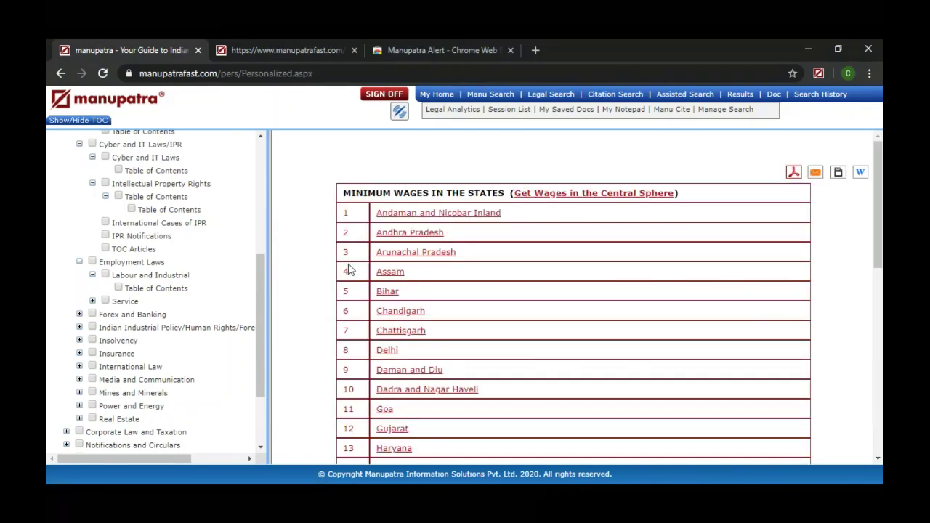
click(61, 74)
click(61, 74)
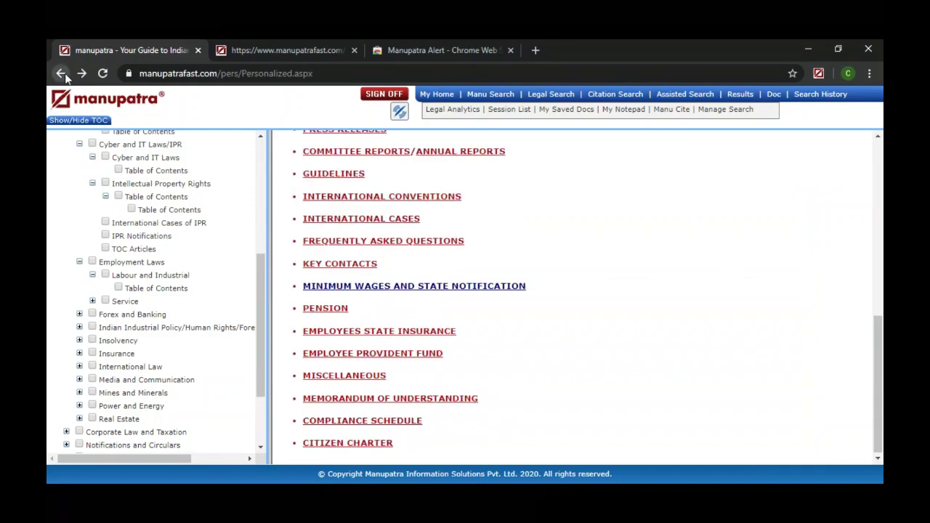
click(61, 74)
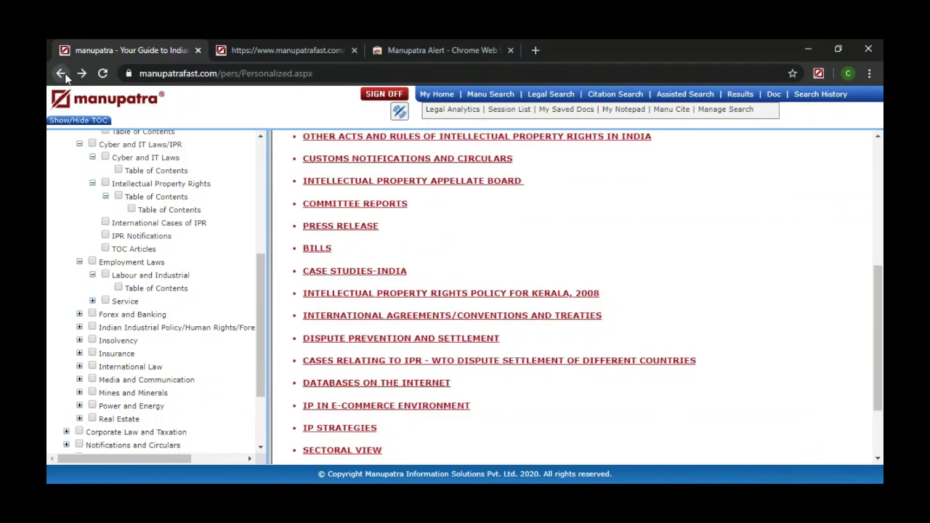
Step: Expand Service under Employment Laws, and view the Service Laws contents through the end
click(92, 301)
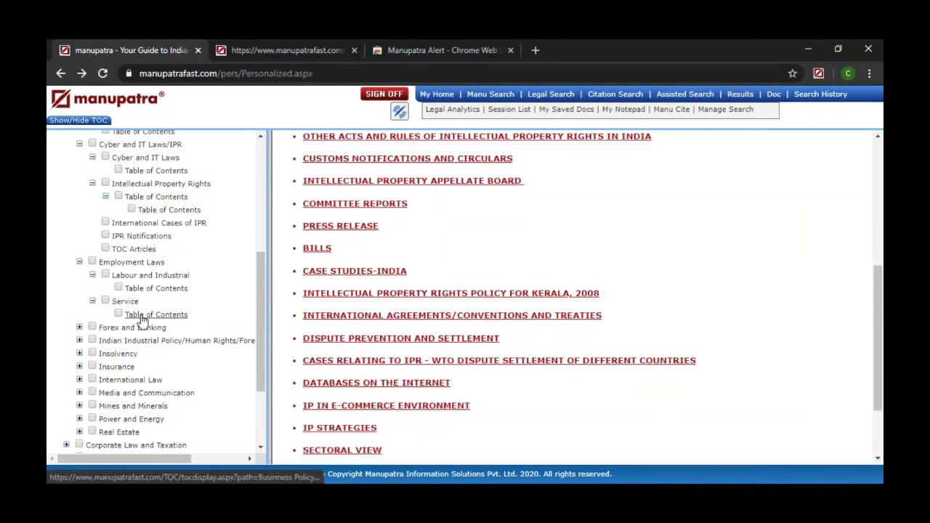
click(143, 318)
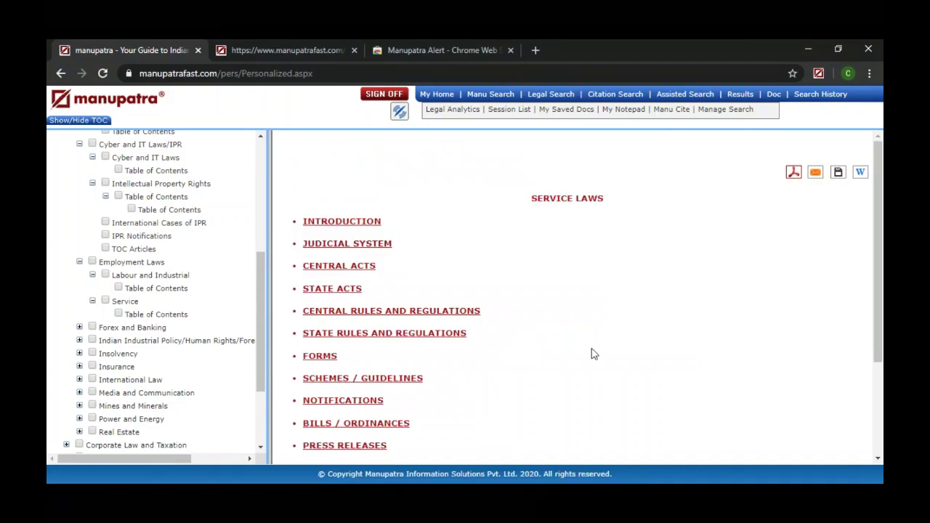
drag(877, 215, 877, 309)
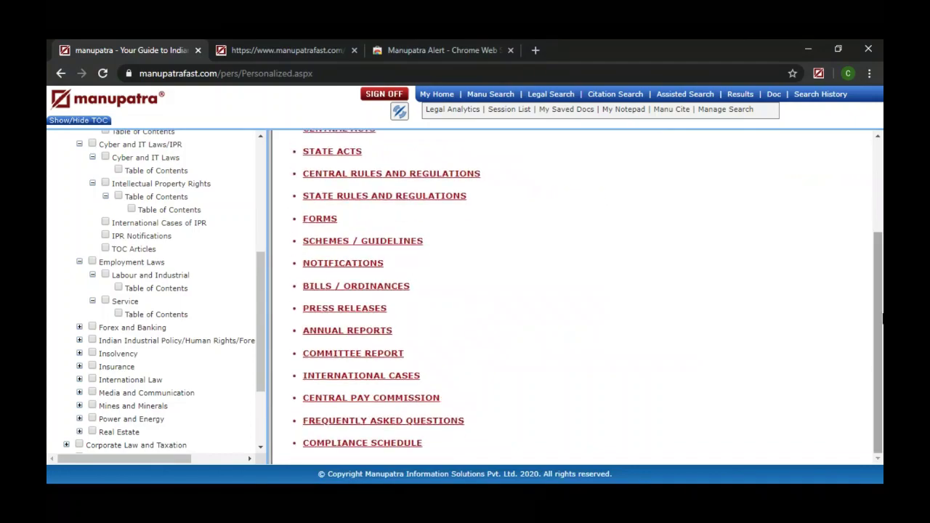
Step: Open the Forex and Banking contents, and view the Forms list under Foreign Exchange Management Act, 1999
click(80, 328)
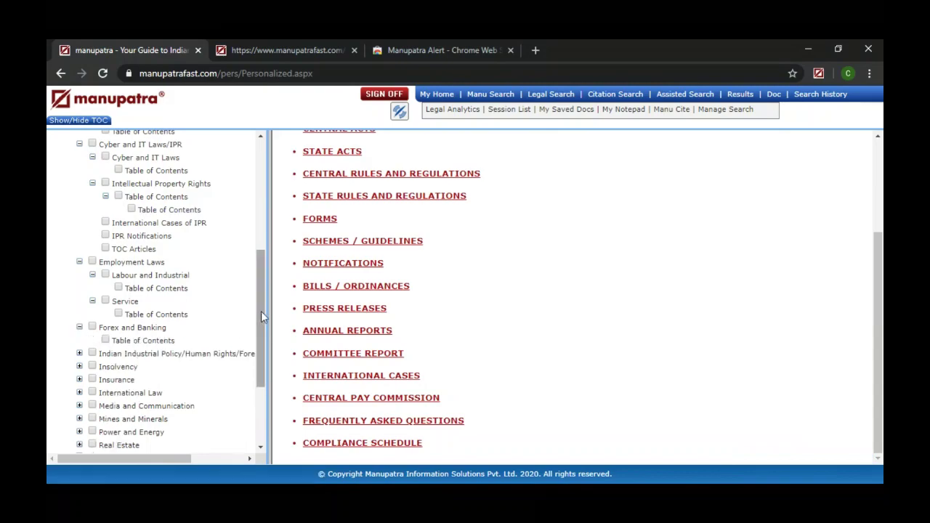
click(139, 341)
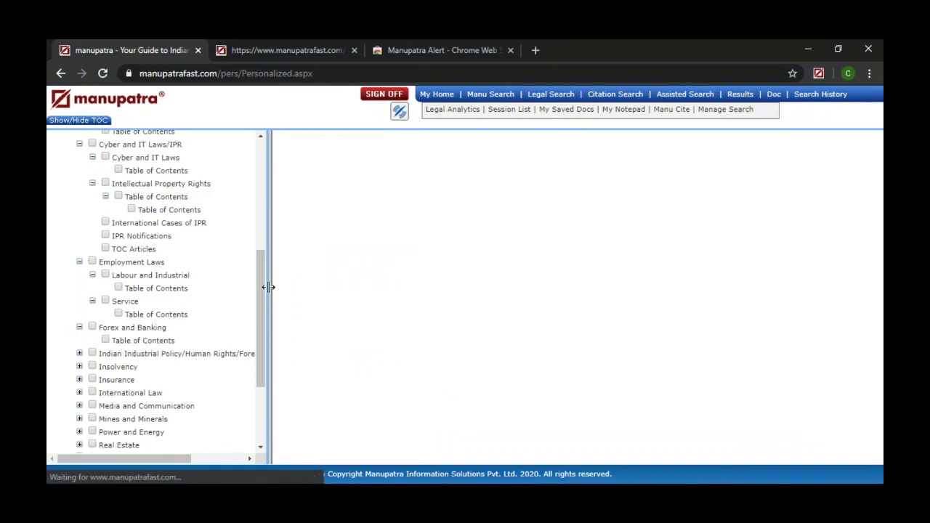
scroll(262, 286, down, 2)
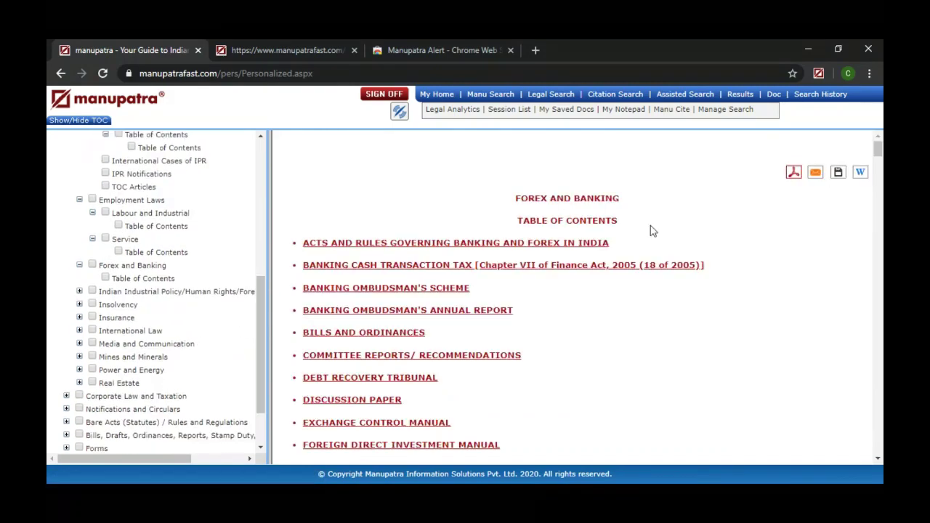
drag(878, 150, 878, 163)
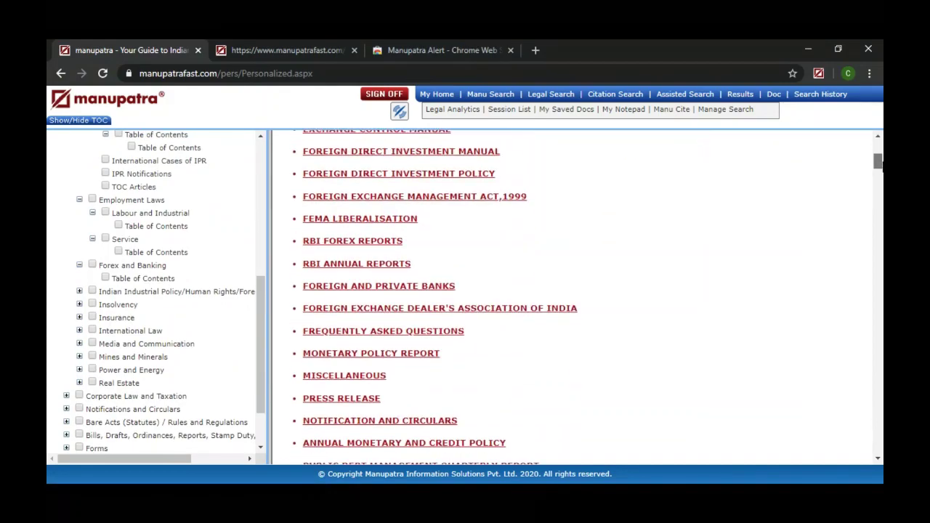
click(422, 203)
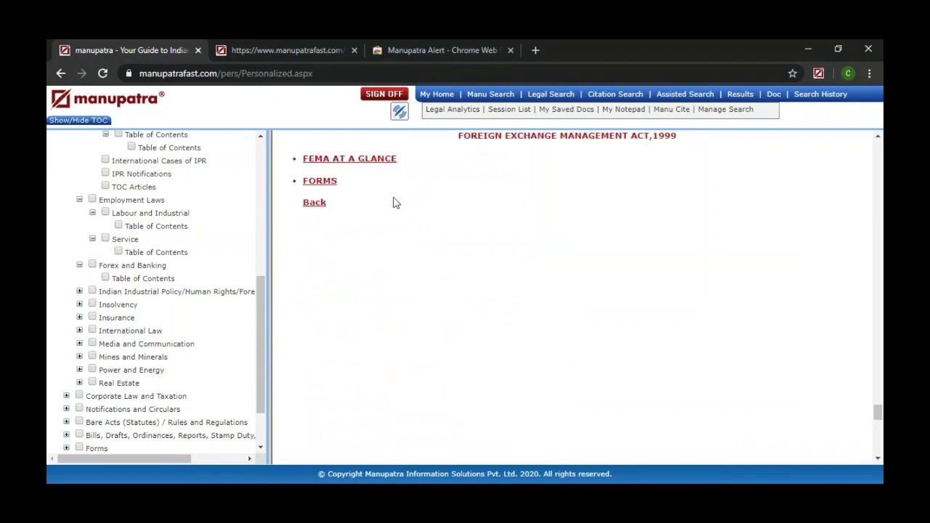
click(320, 181)
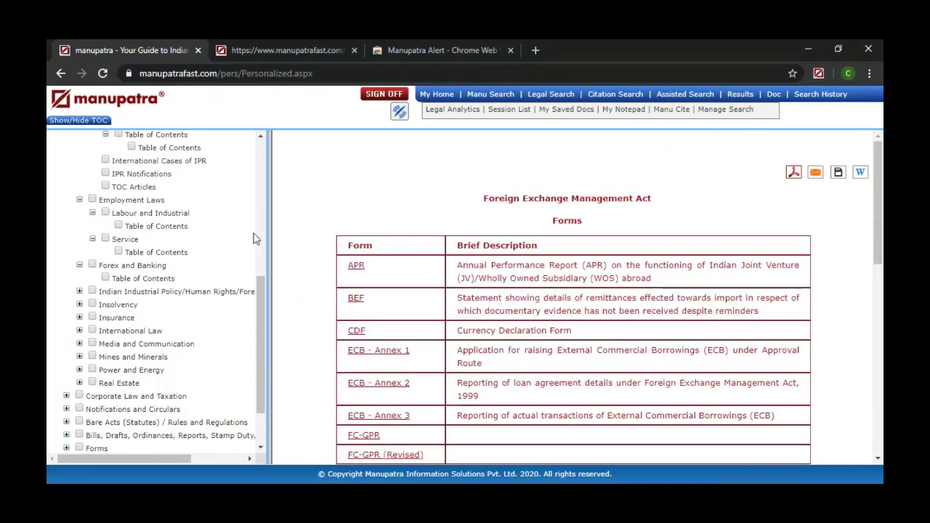
Step: Expand Indian Industrial Policy Procedures down to its inner Table of contents, and view the Industrial Procedures in India list
click(79, 292)
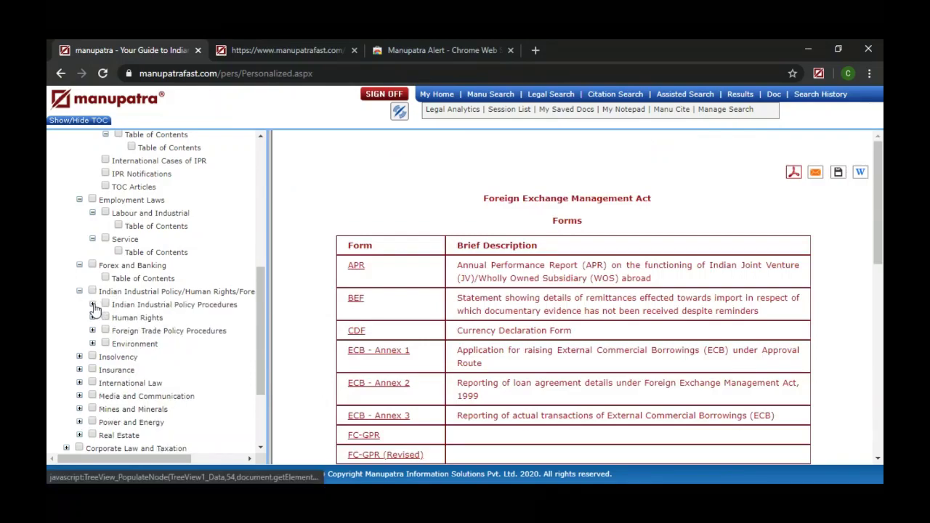
click(92, 305)
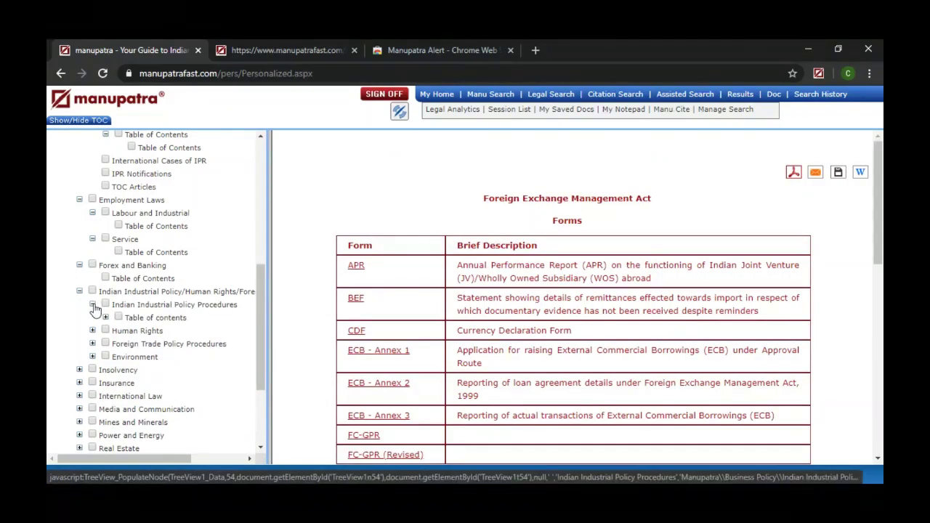
click(106, 317)
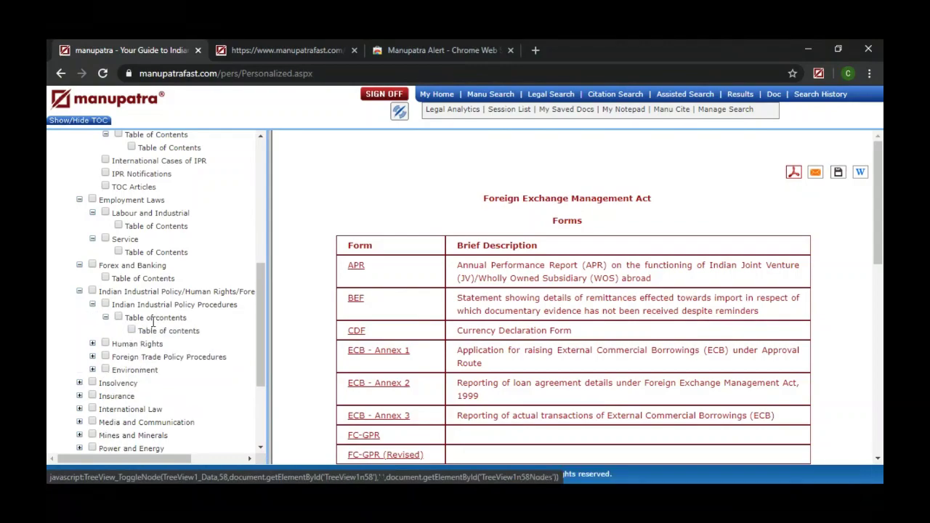
click(163, 332)
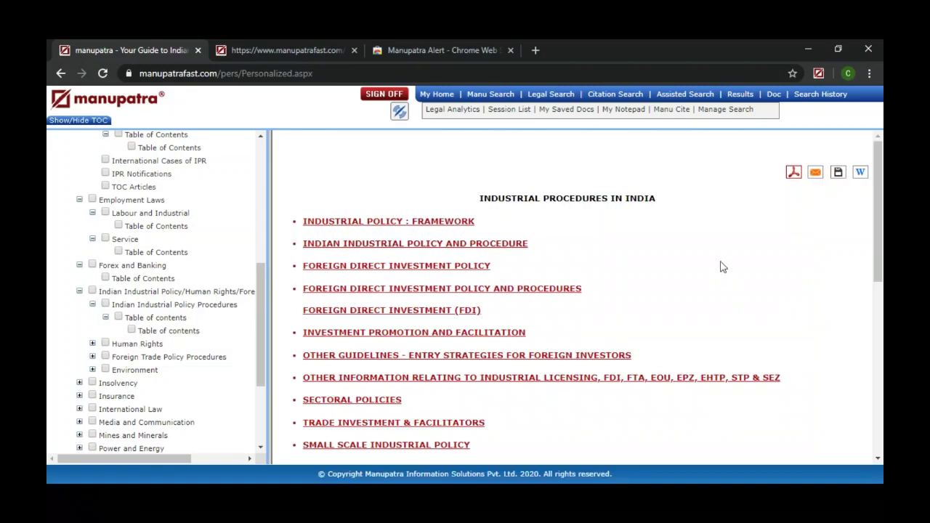
scroll(721, 267, down, 2)
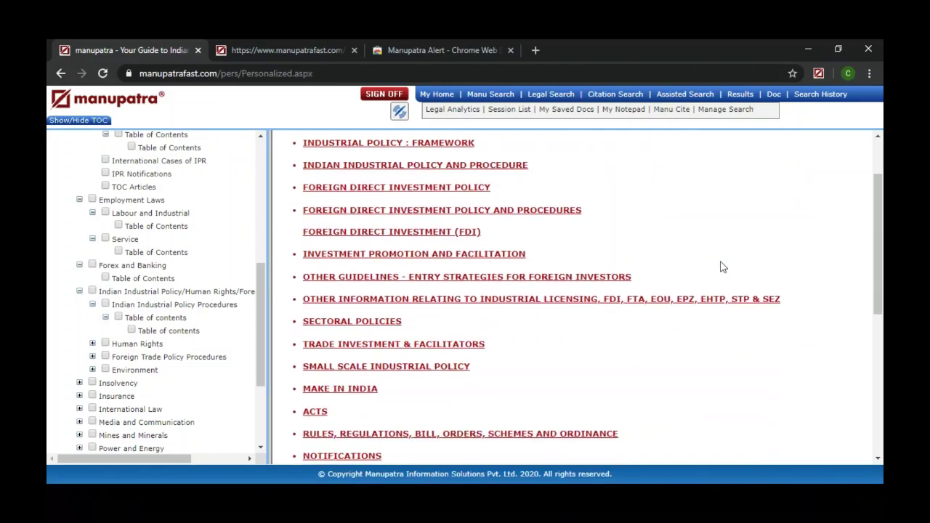
Step: Open the Human Rights contents, and view the Central Acts list under Important Legislations-Indian
click(92, 344)
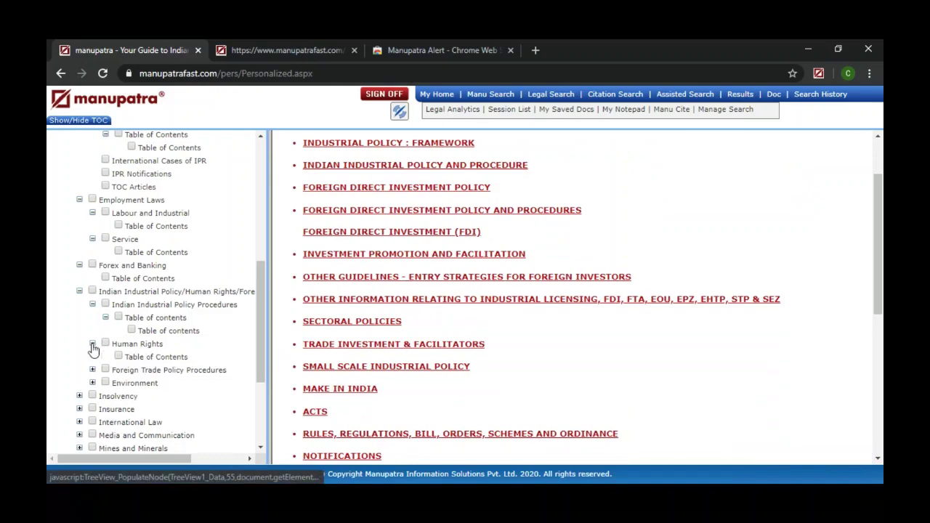
click(145, 357)
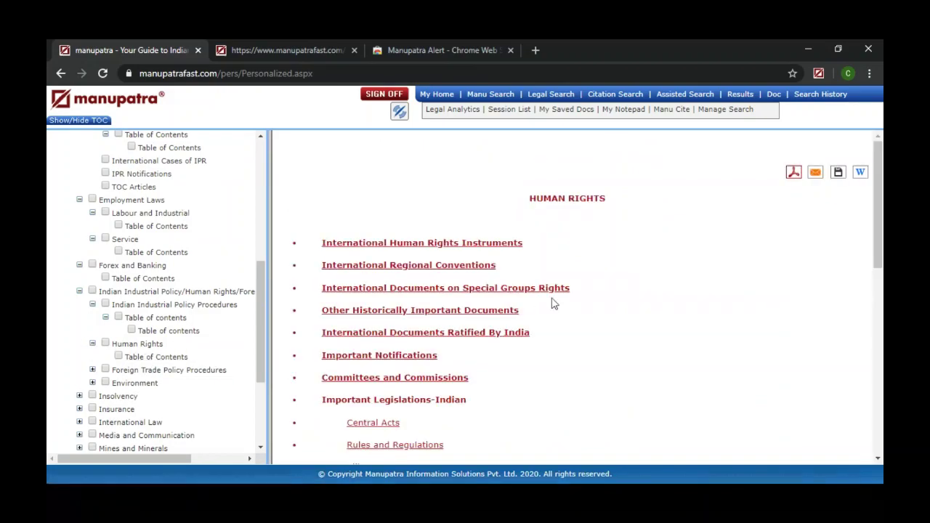
scroll(553, 304, down, 3)
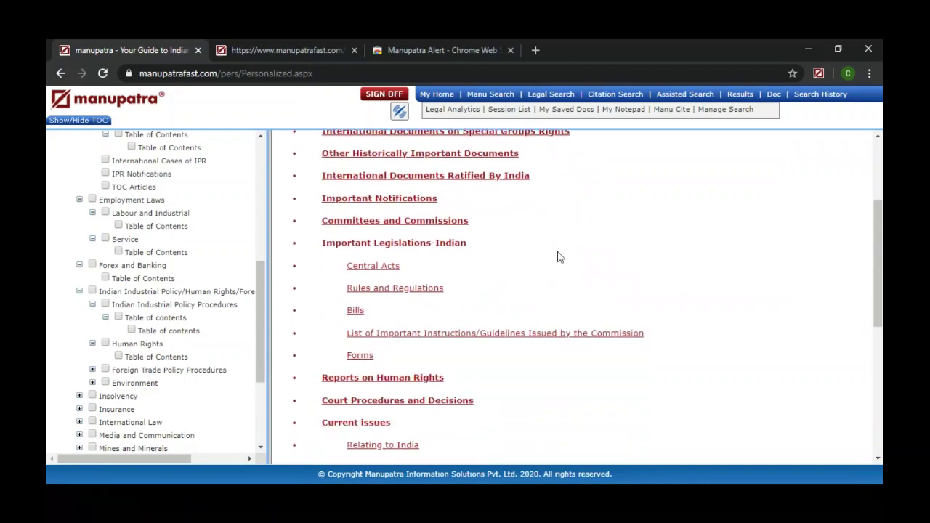
click(383, 267)
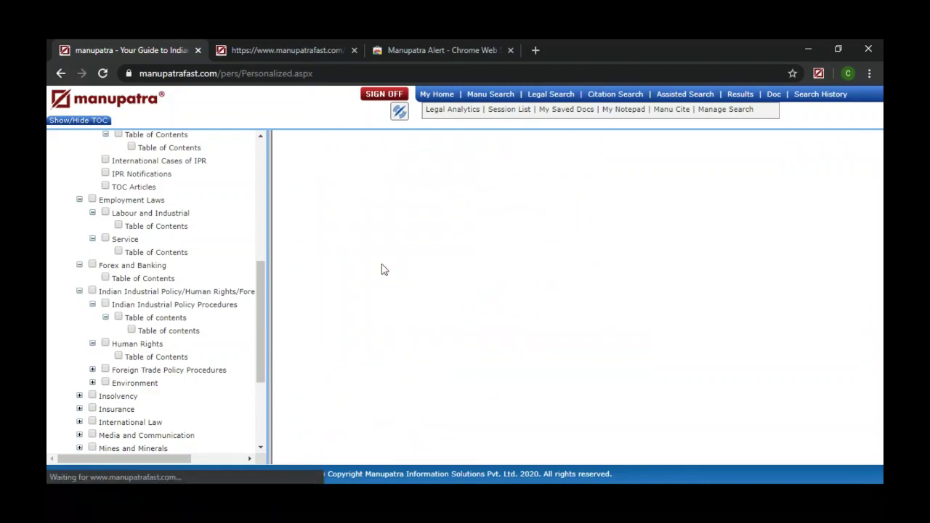
scroll(629, 244, down, 2)
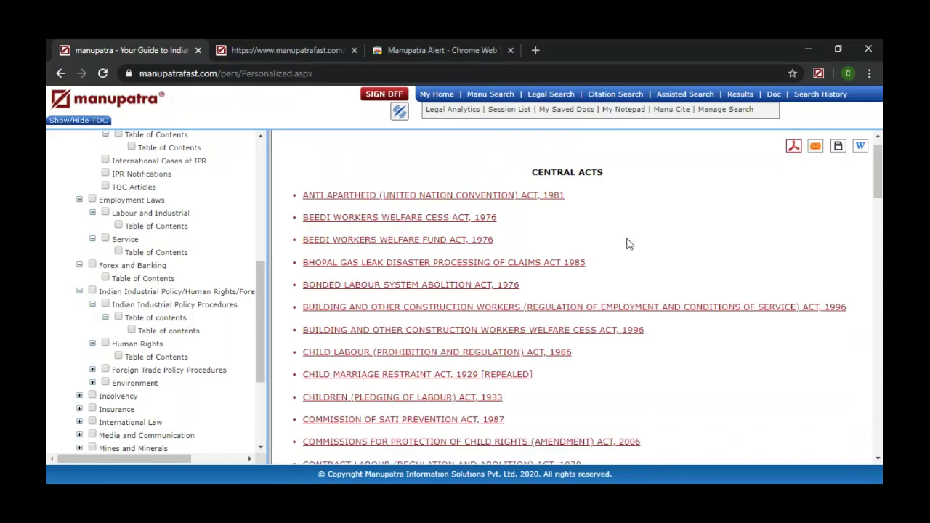
scroll(629, 245, down, 2)
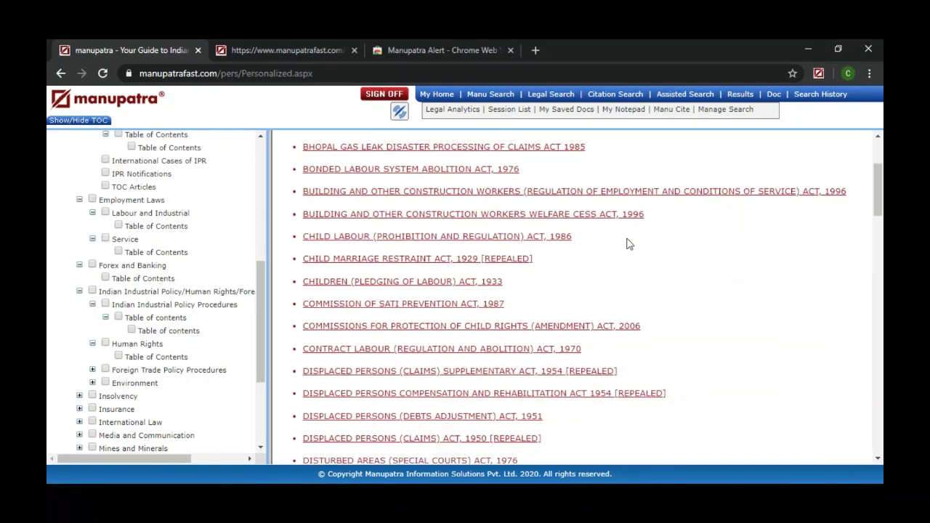
Step: Expand Foreign Trade Policy Procedures down to its inner Table of Contents, and view the Foreign Trade Policy and Procedures list through the end
scroll(629, 244, down, 1)
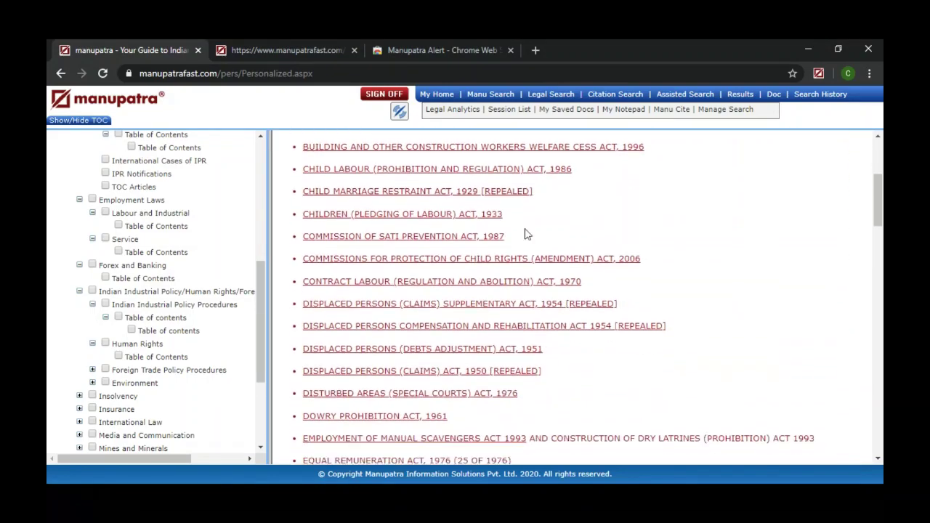
drag(256, 300, 261, 344)
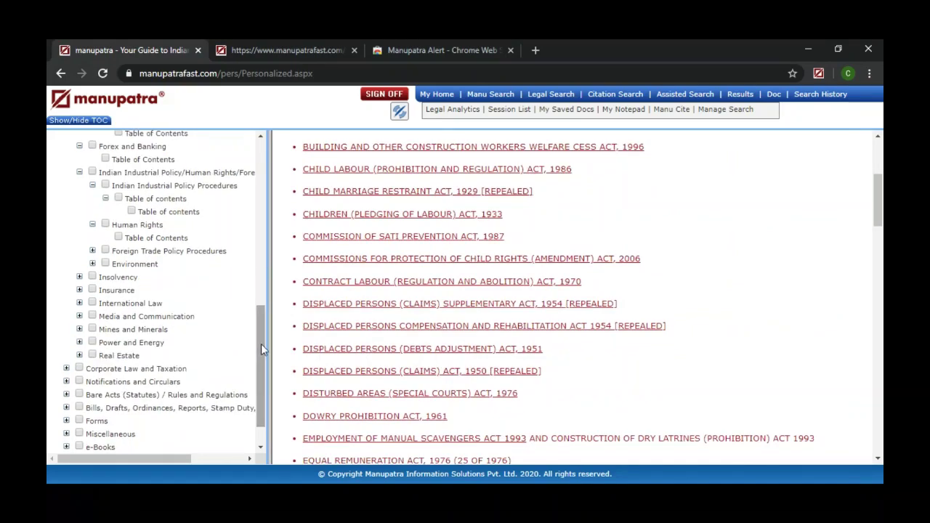
click(93, 251)
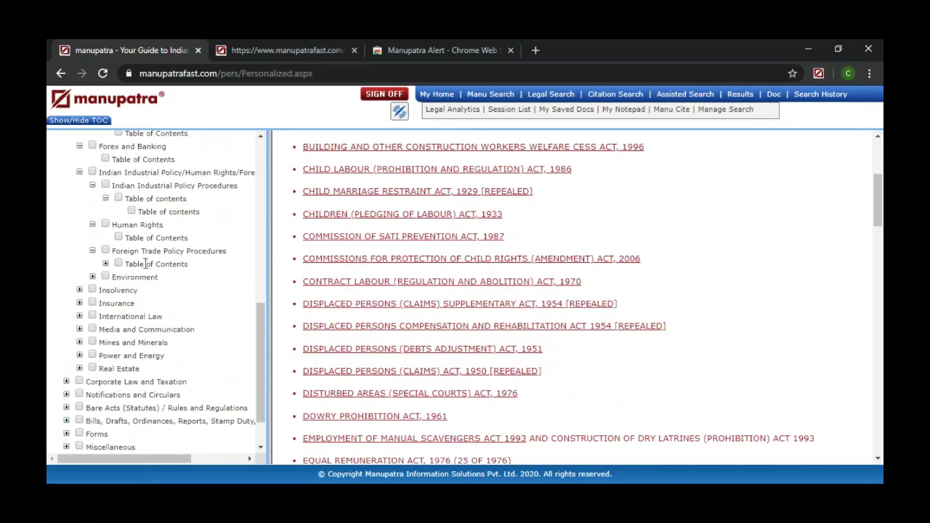
click(106, 264)
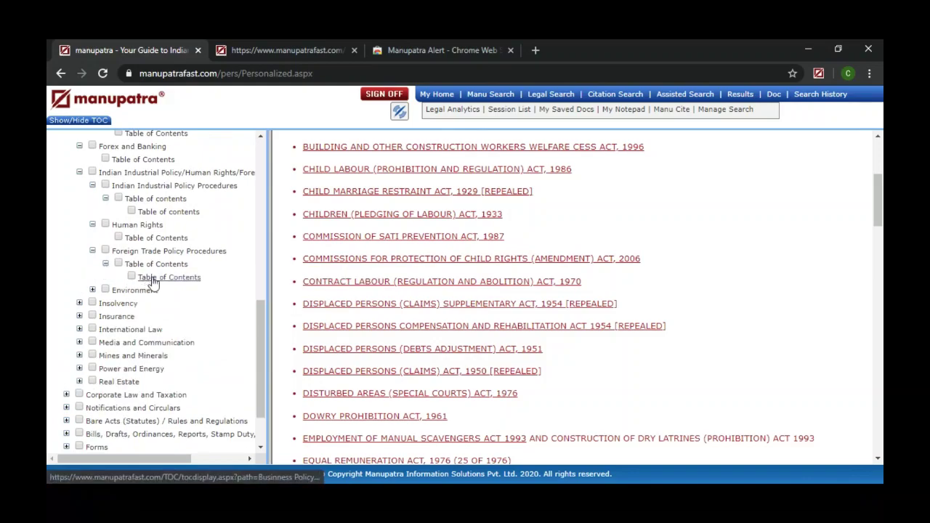
click(153, 281)
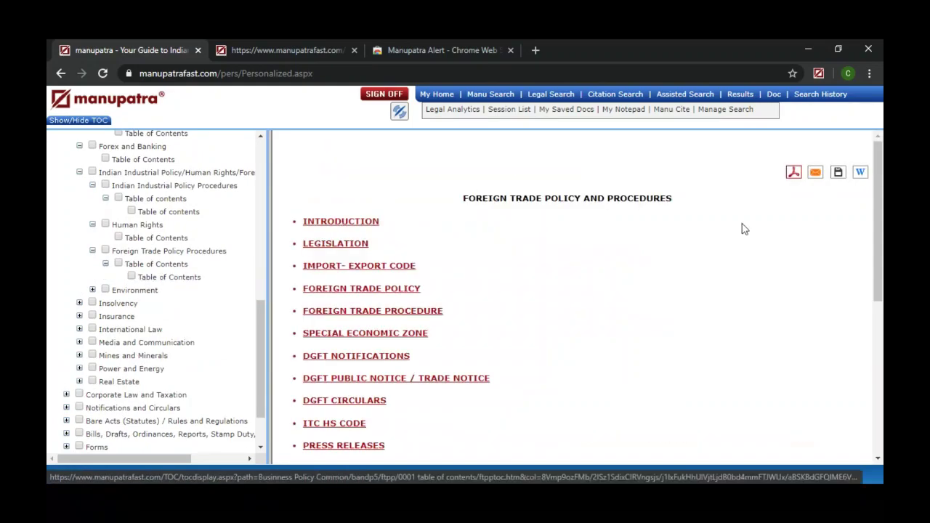
scroll(744, 230, down, 1)
scroll(744, 229, down, 3)
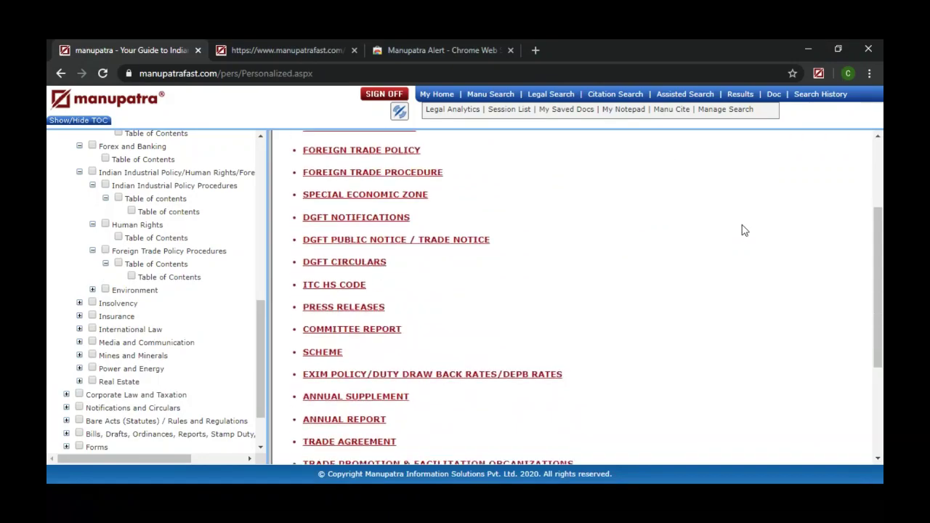
scroll(744, 229, down, 2)
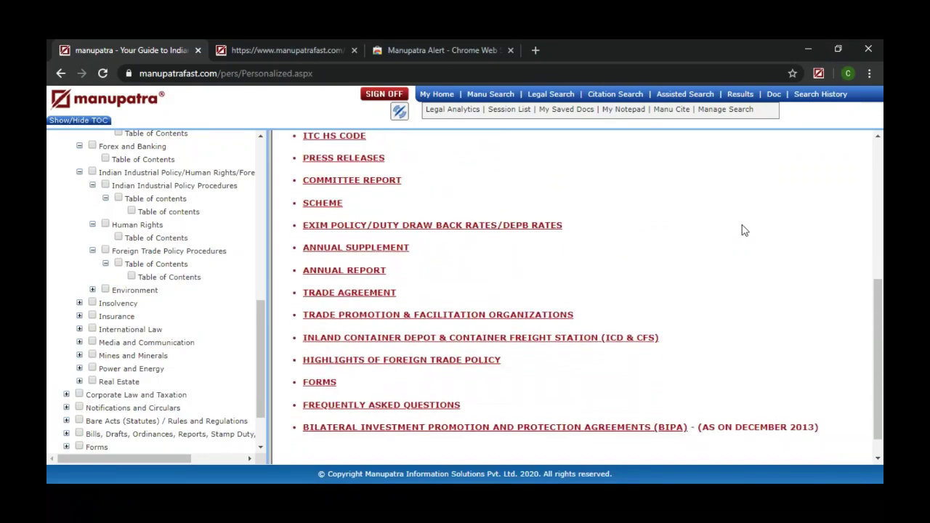
Step: Open the Environment contents, and view the Year 2019 list under Notifications
click(92, 291)
click(148, 304)
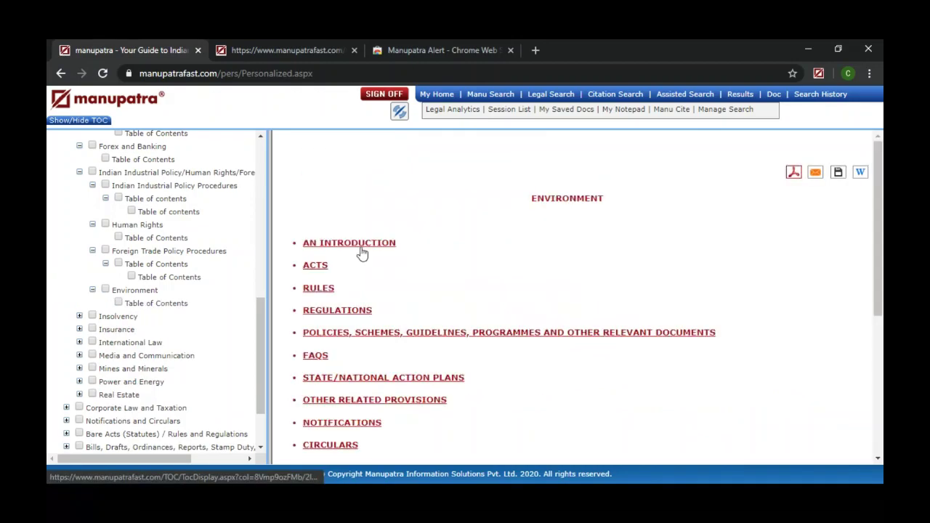
scroll(419, 257, down, 2)
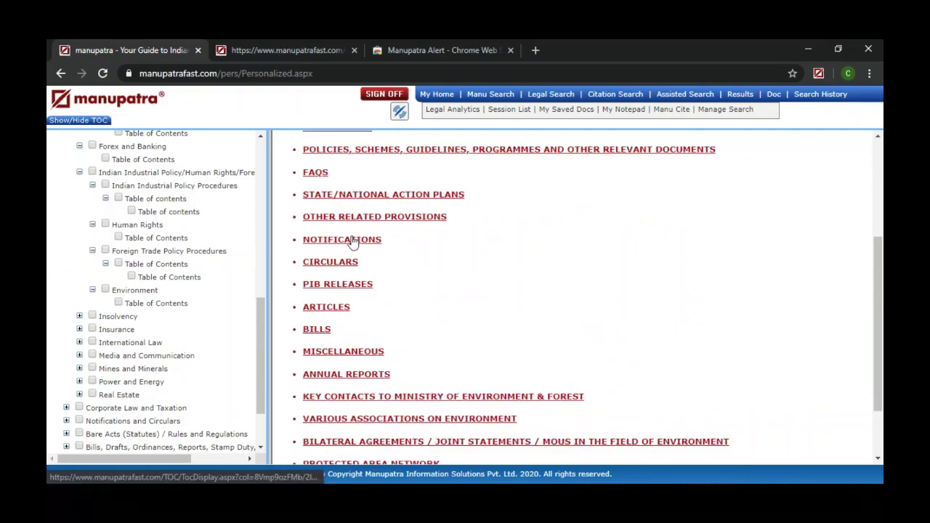
click(352, 241)
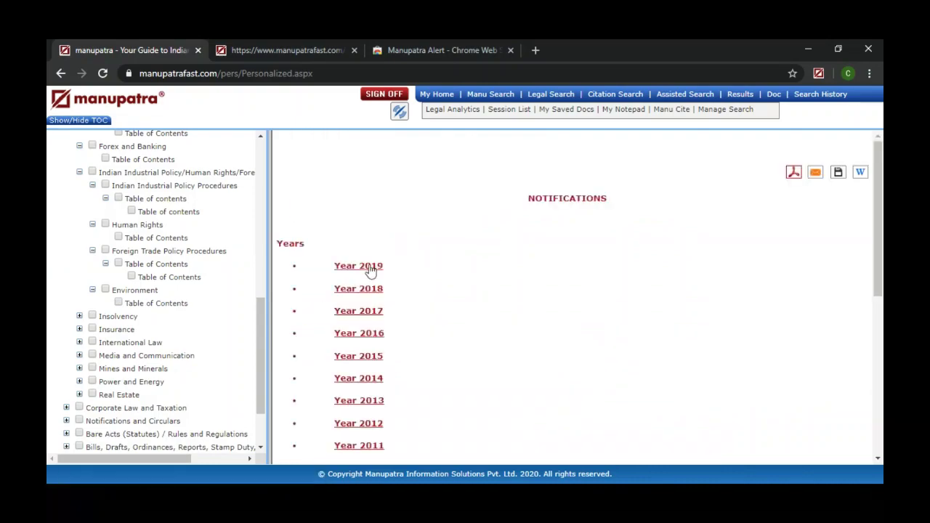
click(371, 270)
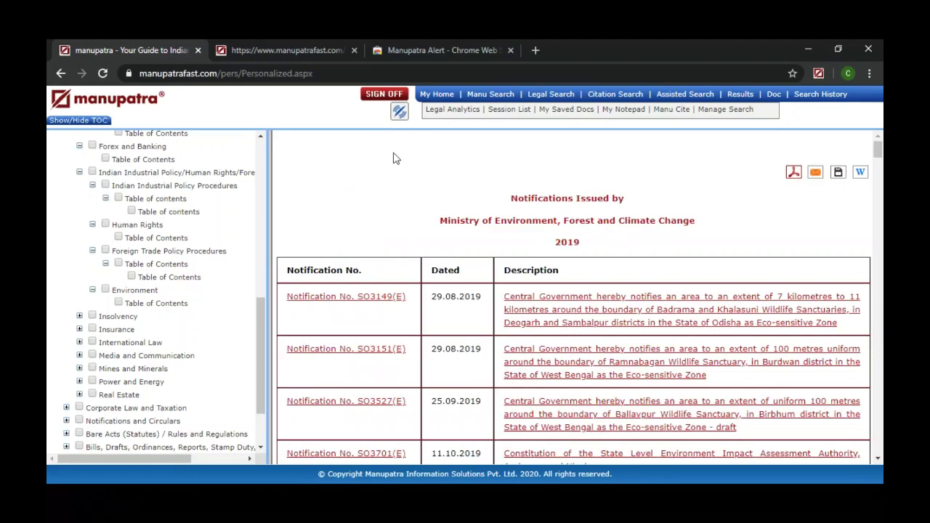
scroll(393, 159, down, 1)
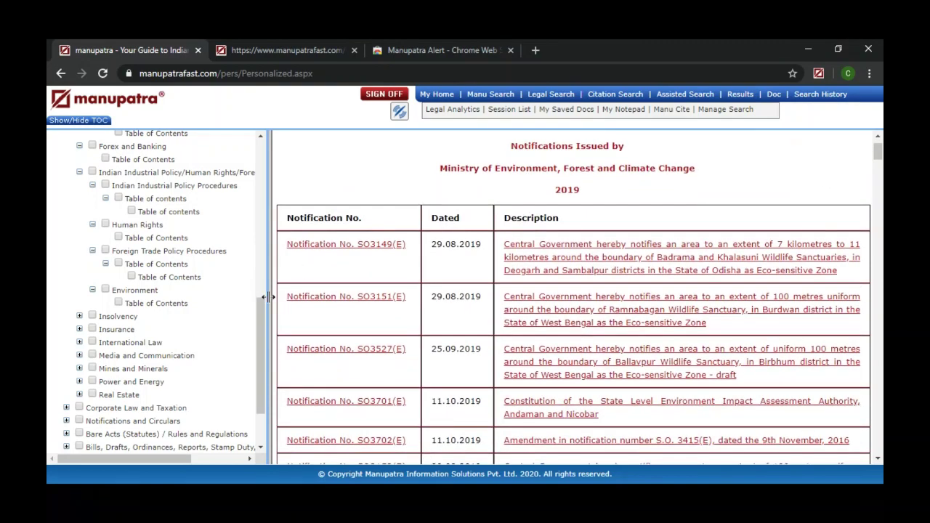
Step: Expand Insolvency, open its Table of Contents, and view the list through the end
click(80, 317)
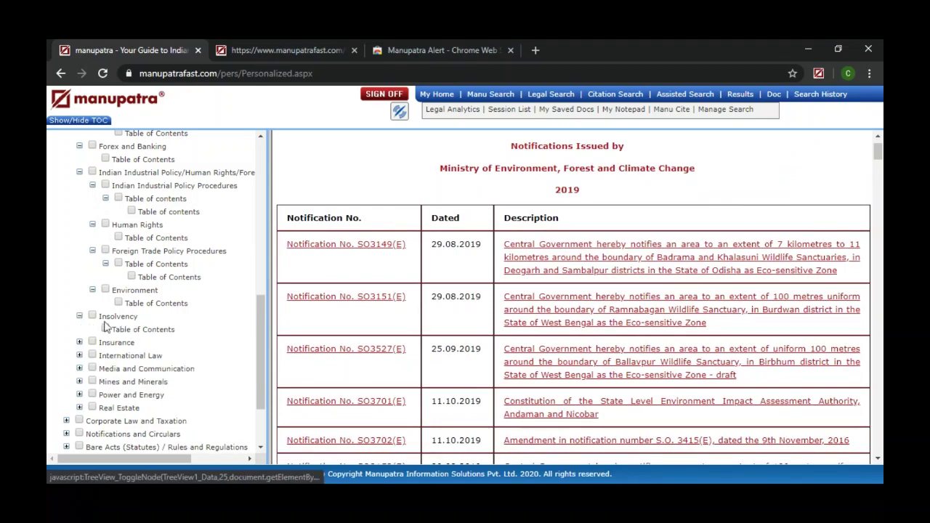
click(128, 331)
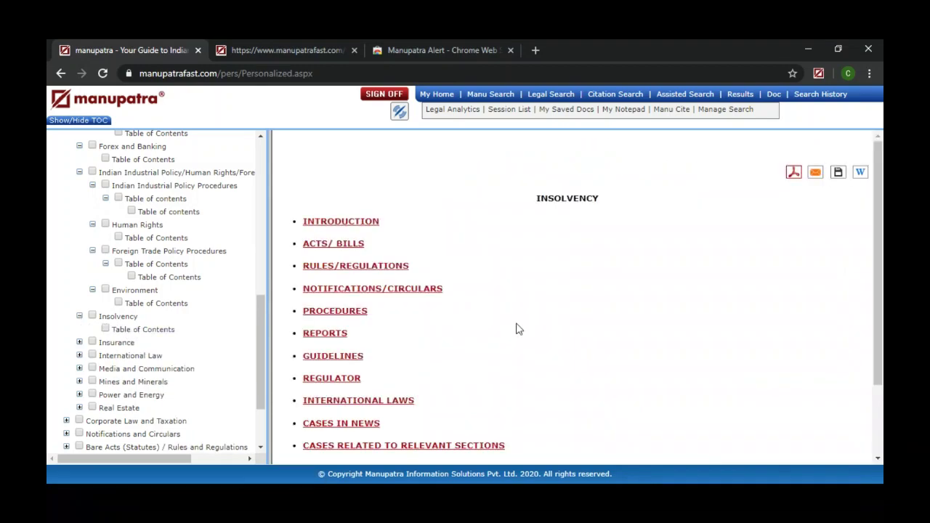
scroll(518, 330, down, 3)
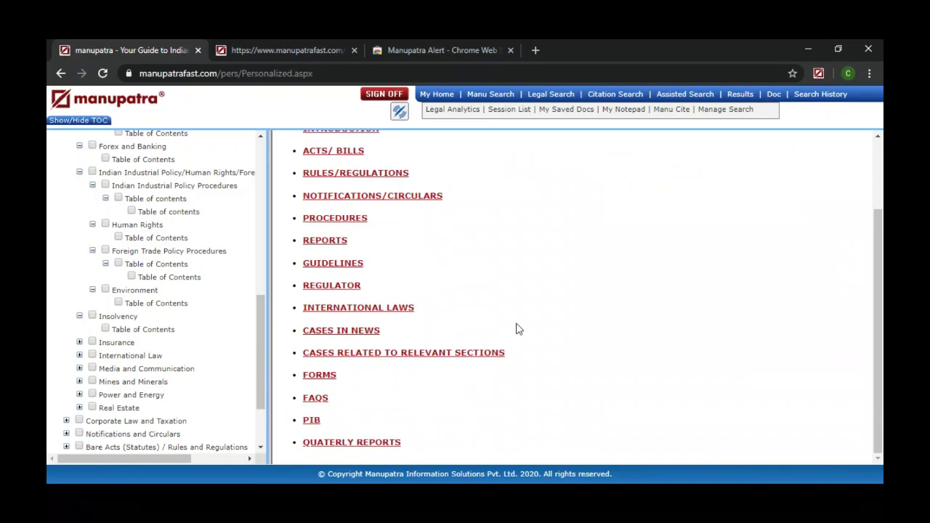
Step: Expand Insurance, open its Table of Contents, and view the Insurance topics down to Reinsurance
click(80, 345)
click(128, 356)
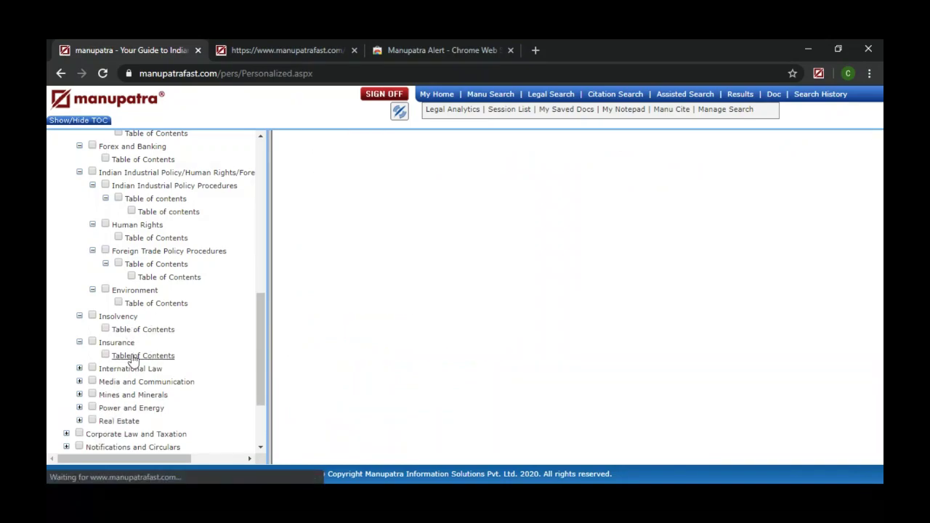
scroll(553, 304, down, 1)
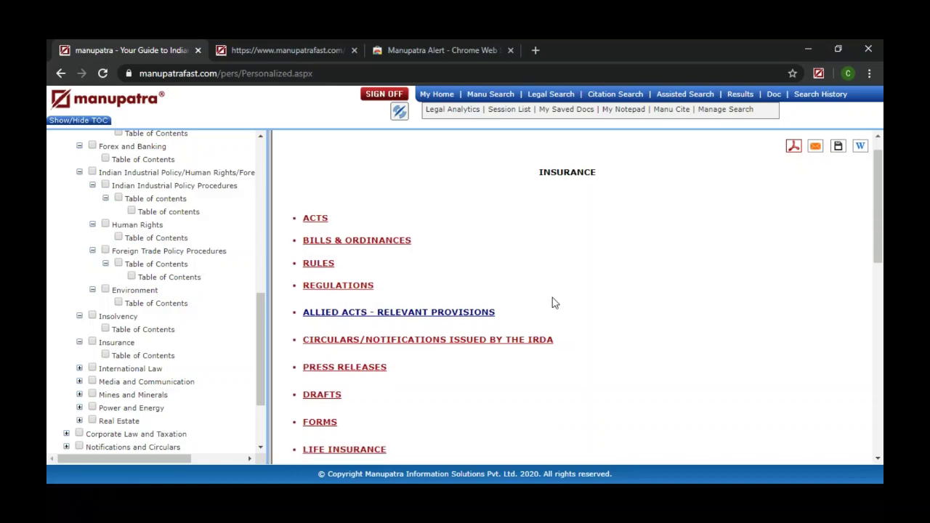
scroll(552, 303, down, 3)
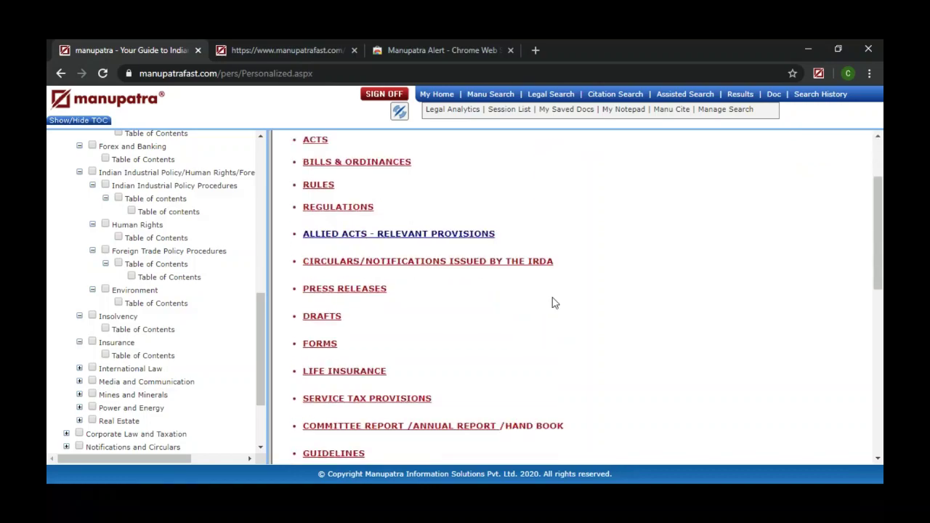
scroll(553, 303, down, 2)
scroll(553, 303, down, 3)
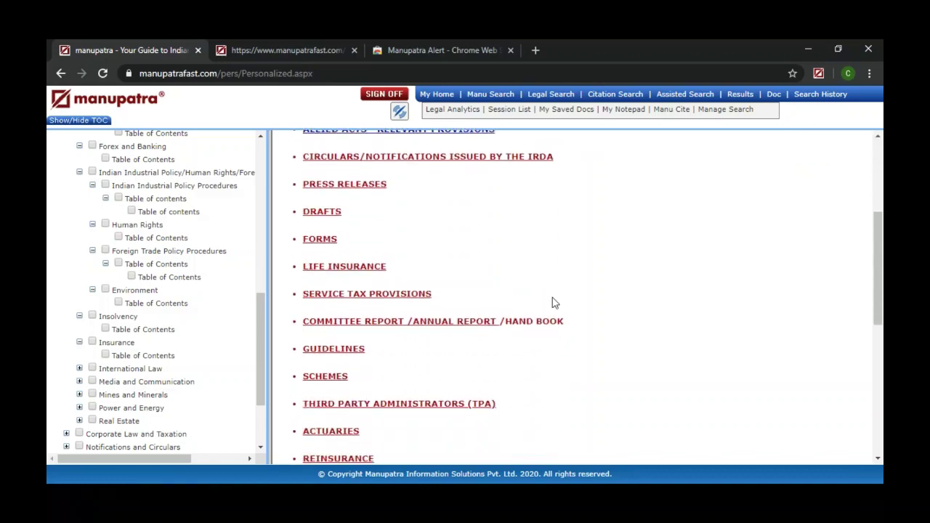
Step: Open the International Law contents, and view Model Law UNCITRAL under Insolvency in Private International Law
click(79, 369)
click(131, 385)
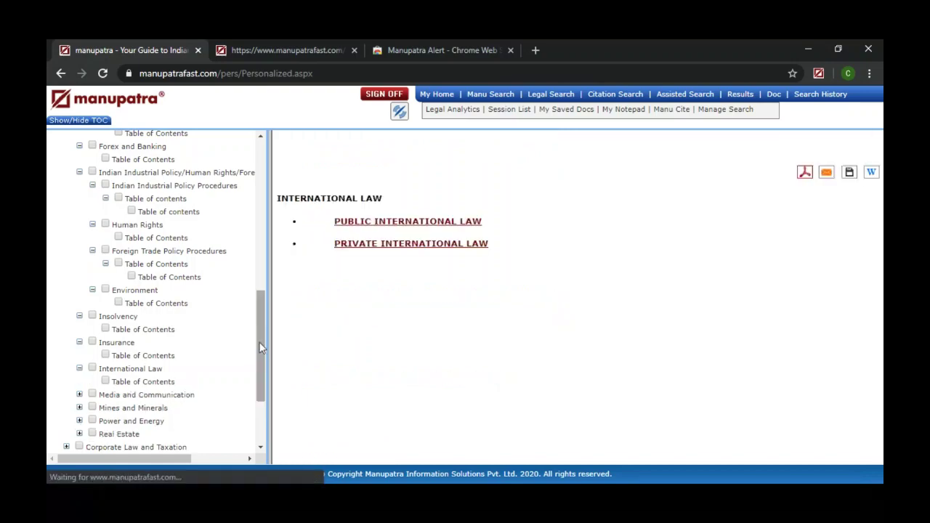
scroll(259, 349, down, 4)
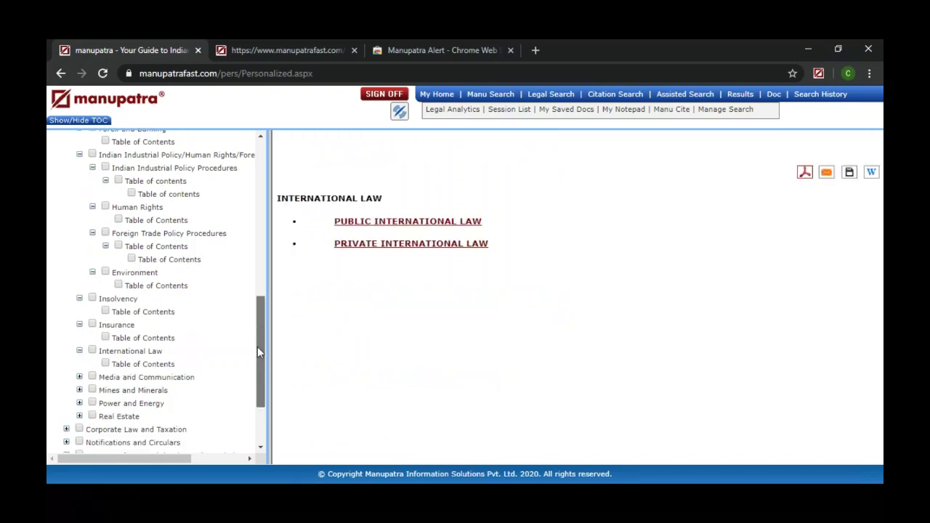
click(414, 247)
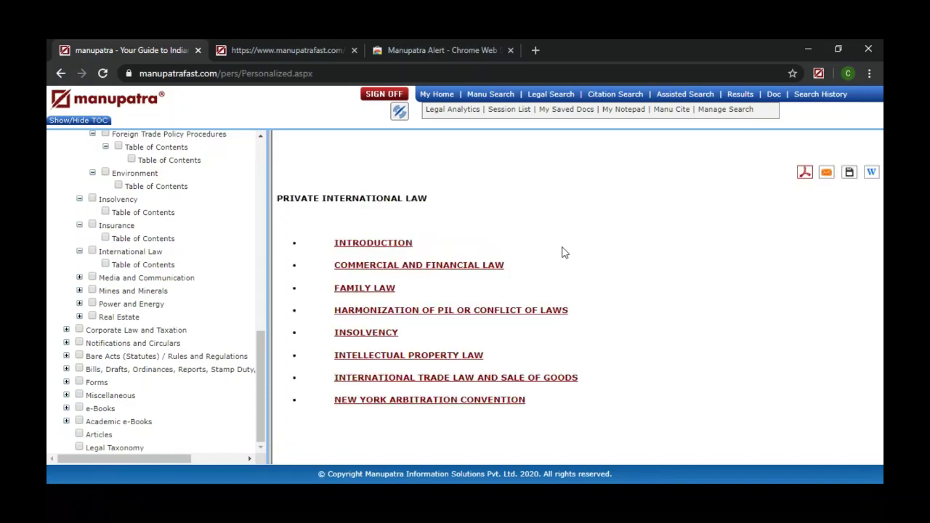
click(368, 336)
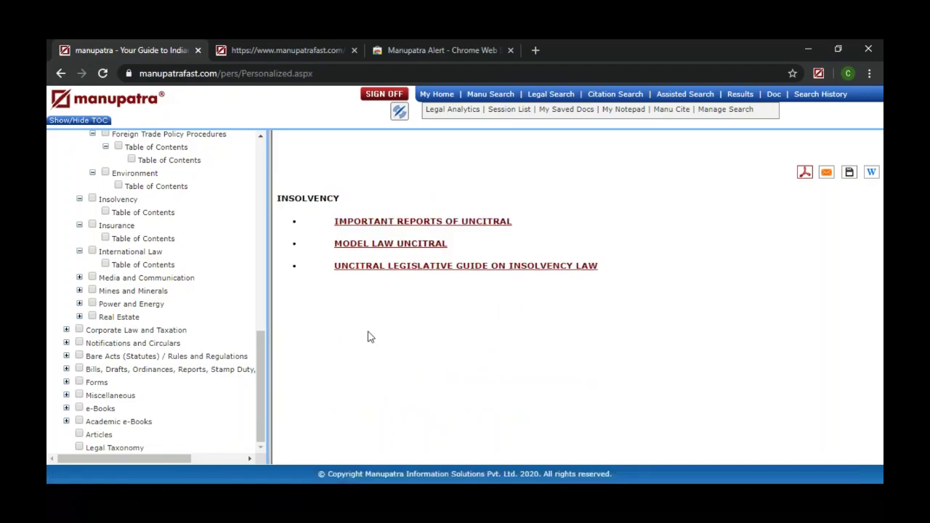
click(418, 247)
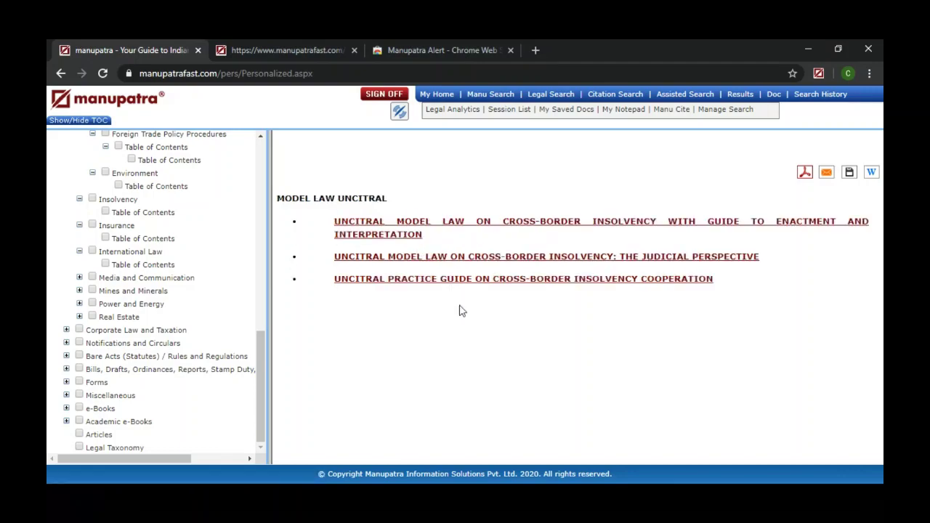
Step: Open the Media and Communication contents, and view the Central Acts list
click(79, 278)
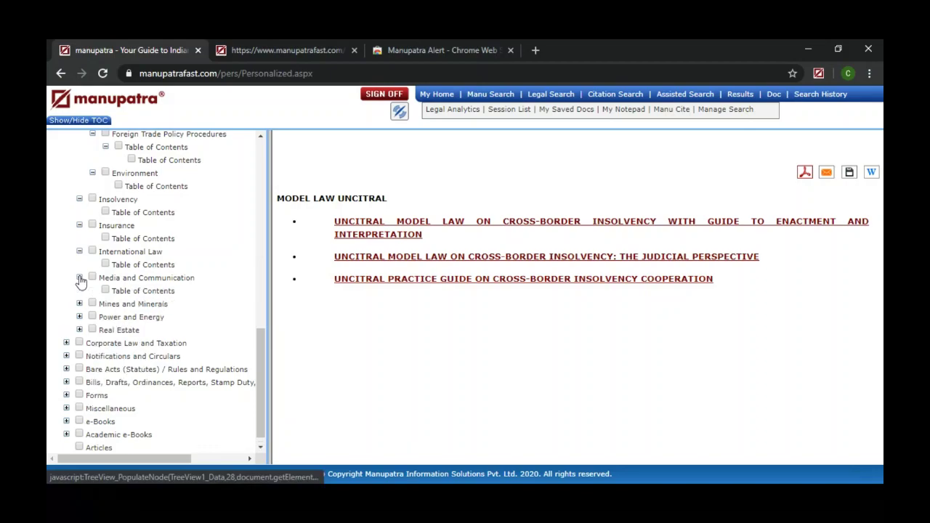
click(131, 292)
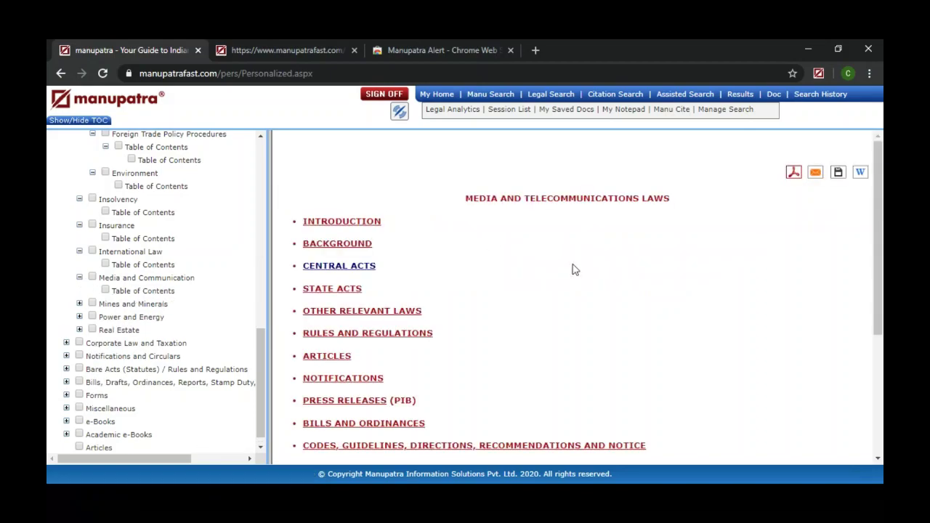
scroll(574, 269, down, 2)
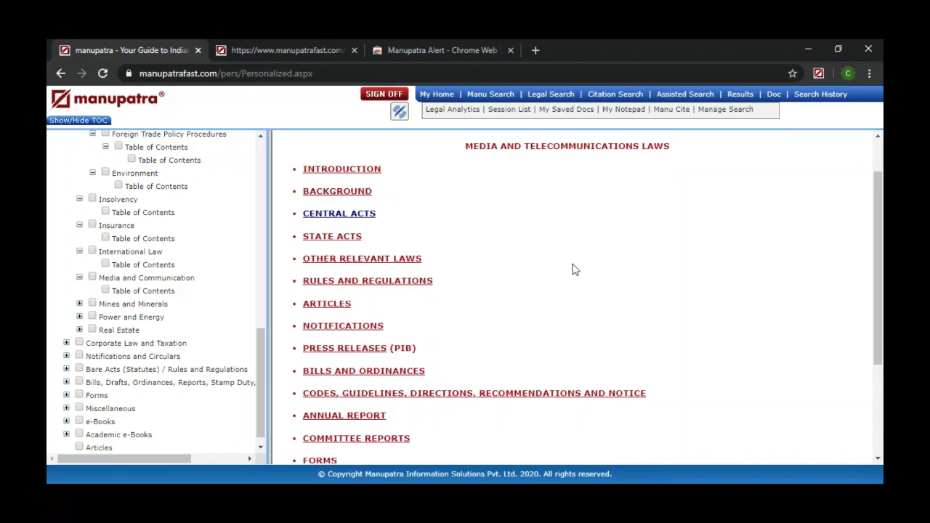
click(363, 215)
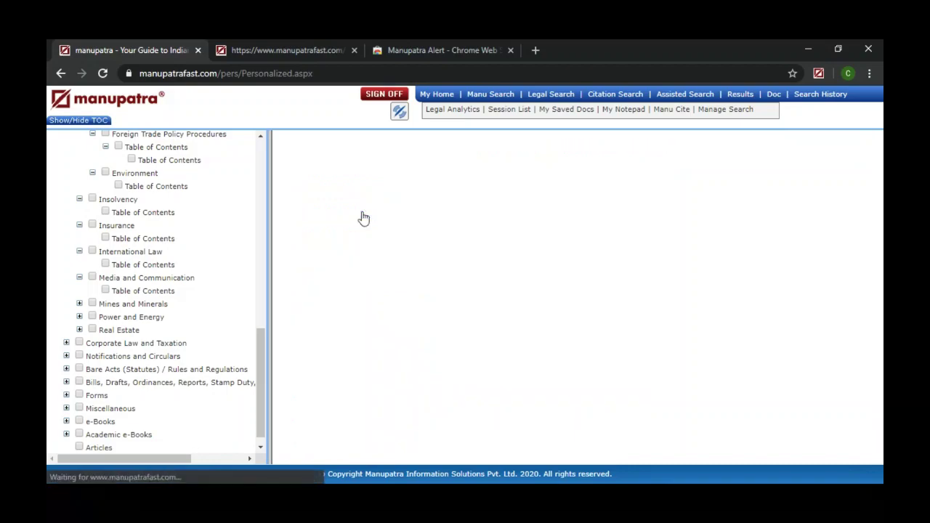
scroll(727, 240, down, 4)
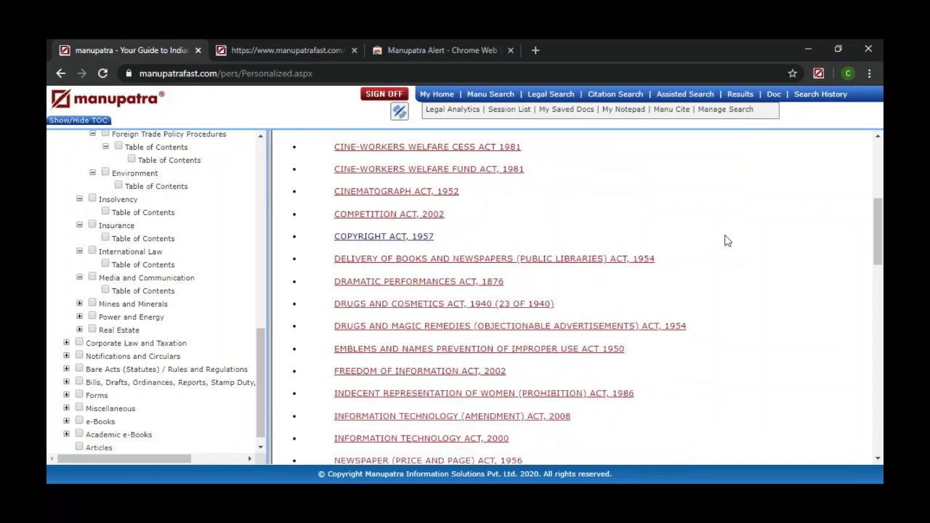
scroll(727, 241, down, 1)
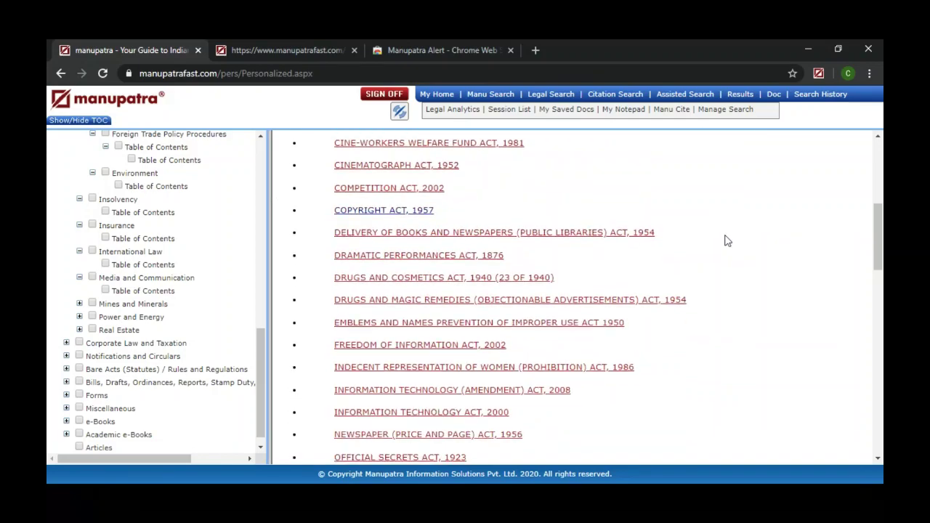
Step: Expand Mines and Minerals, open its Table of Contents, and view the list through Budget Reports
click(80, 303)
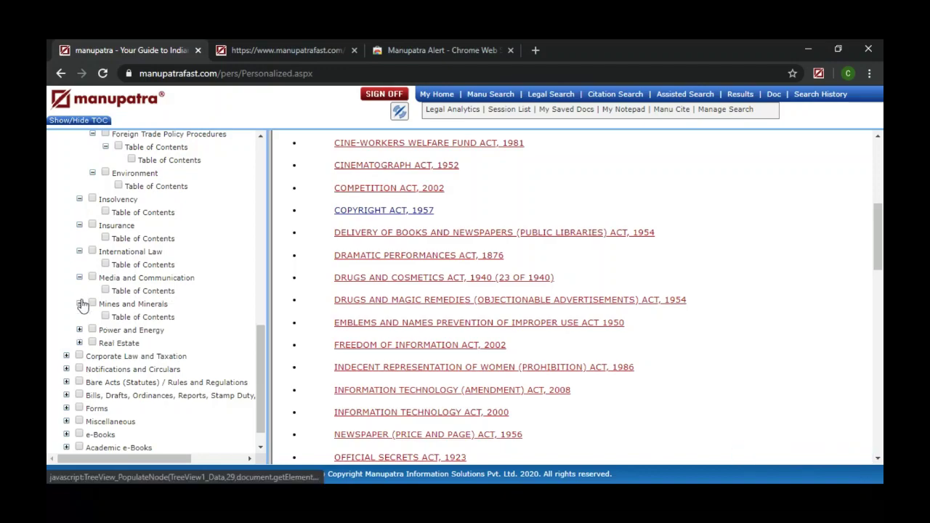
click(137, 320)
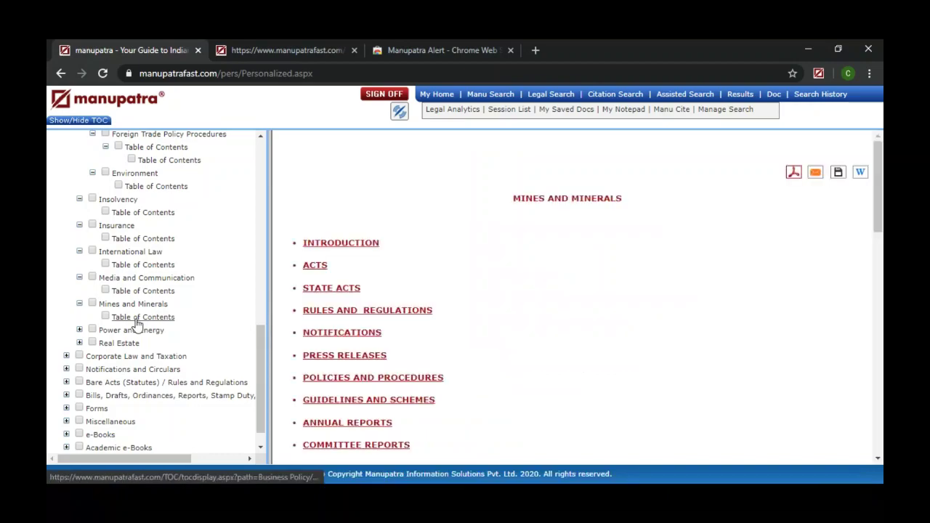
scroll(519, 298, down, 2)
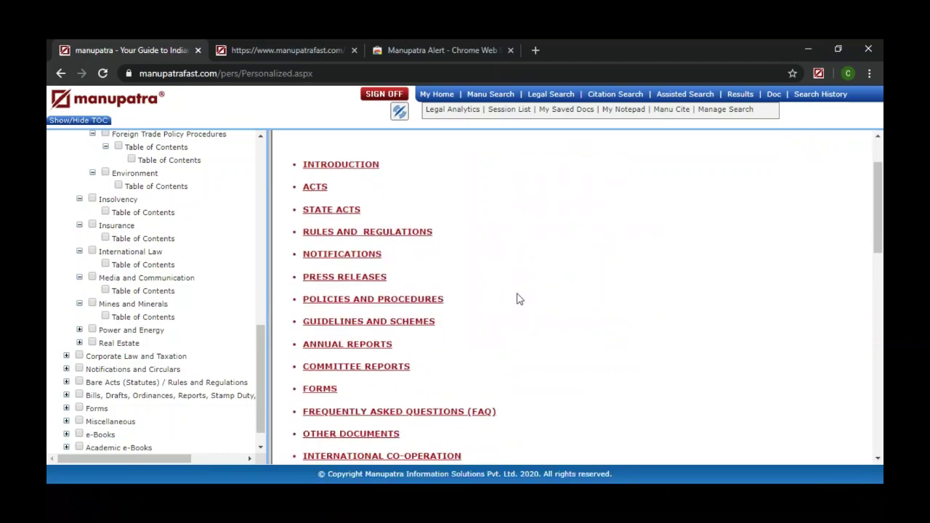
scroll(520, 298, down, 3)
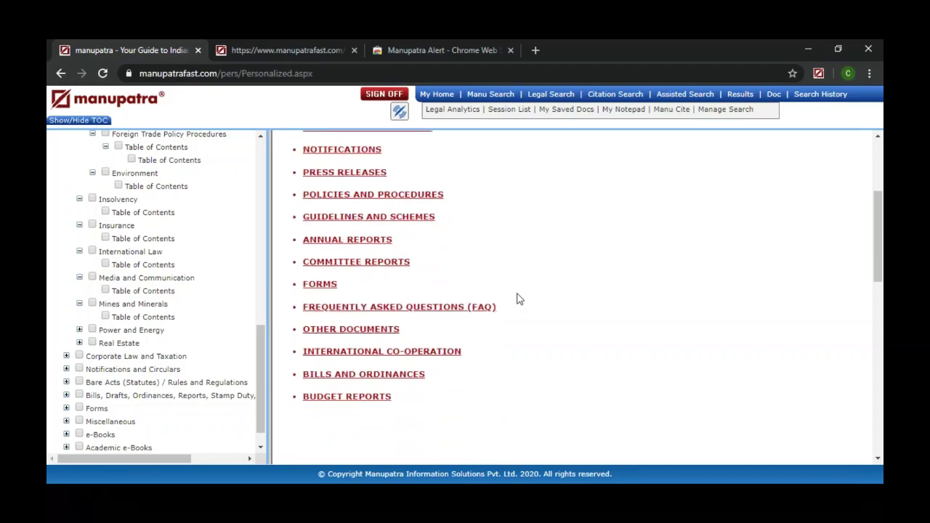
Step: Expand Power and Energy, and open its Table of Contents
click(79, 330)
click(132, 345)
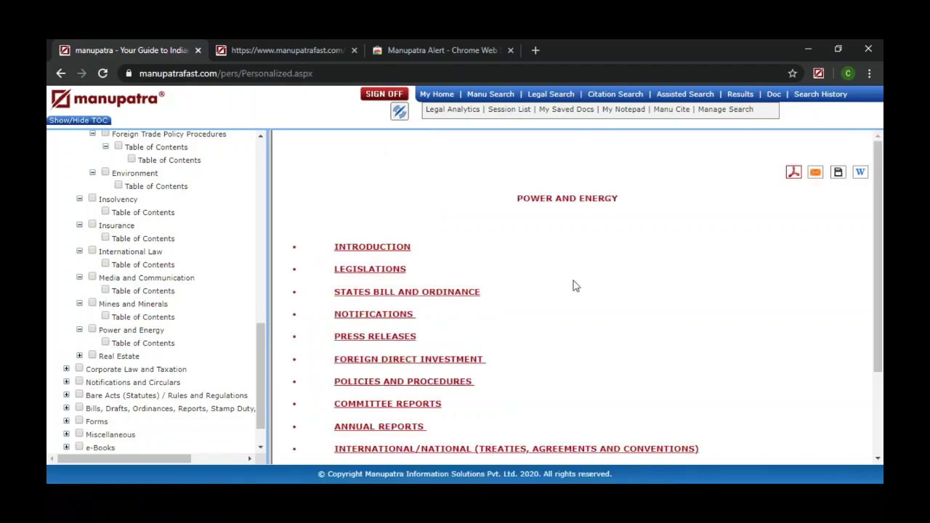
Step: Look over the rest of the Power and Energy contents, and open the Real Estate Table of Contents
scroll(574, 286, down, 3)
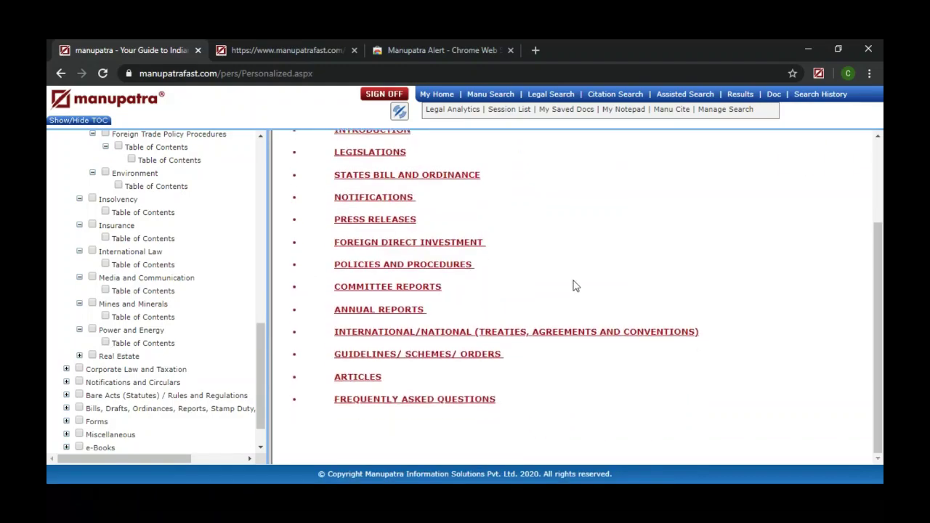
click(80, 356)
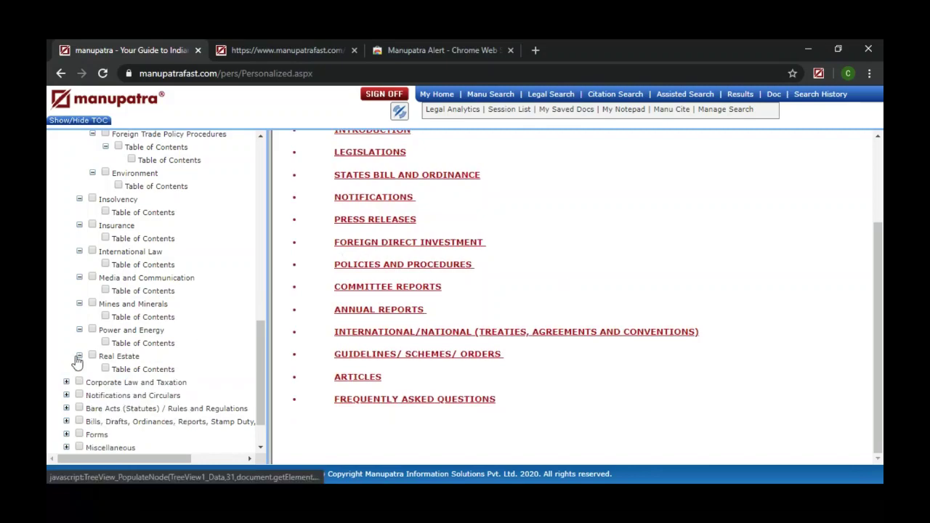
click(133, 372)
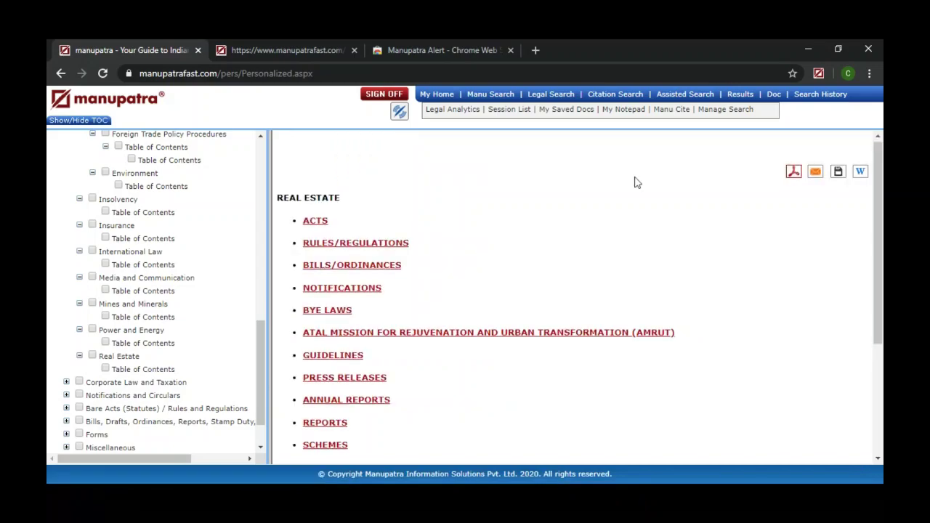
scroll(634, 183, down, 1)
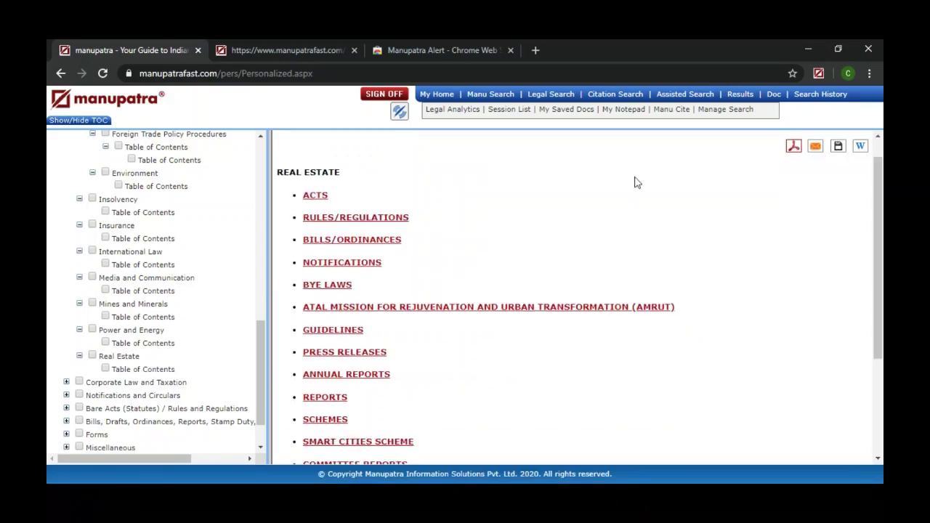
scroll(635, 182, down, 2)
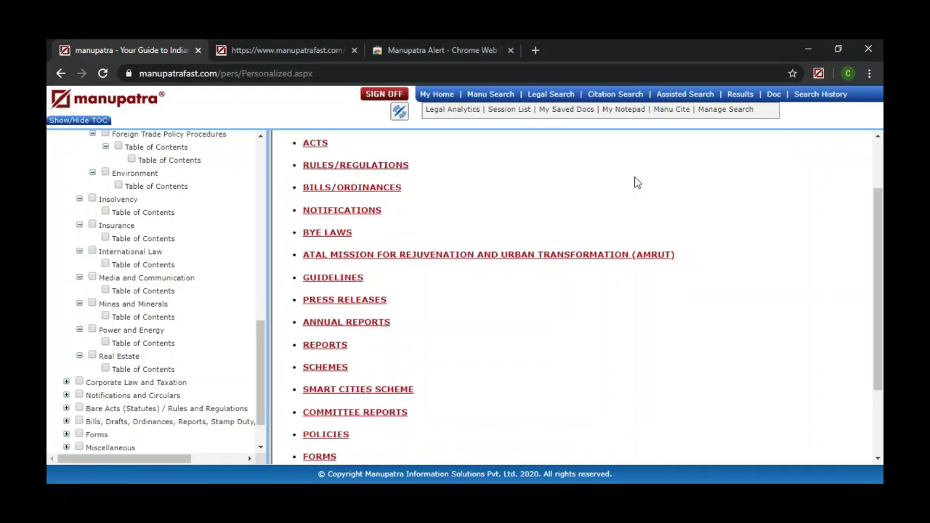
Step: View the Acts page and the Smart Cities Scheme list under Real Estate, returning to the contents after each
click(317, 145)
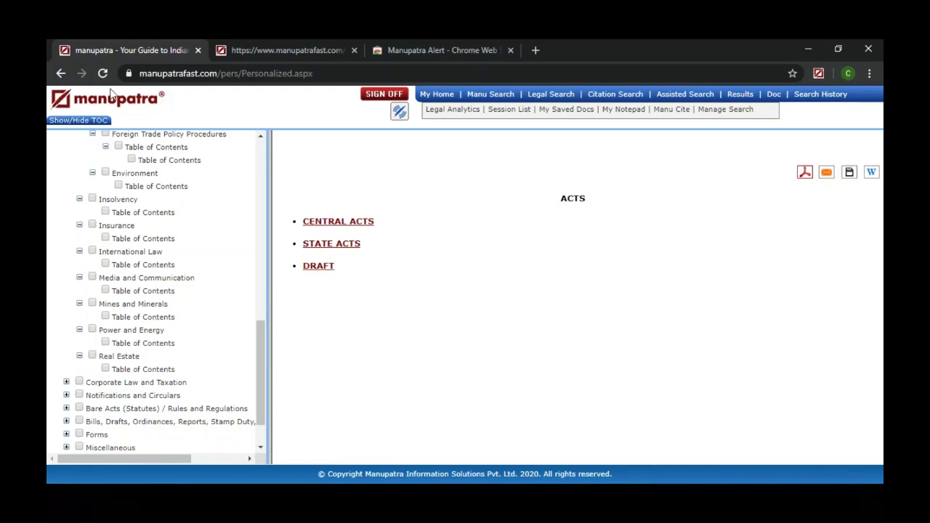
click(60, 74)
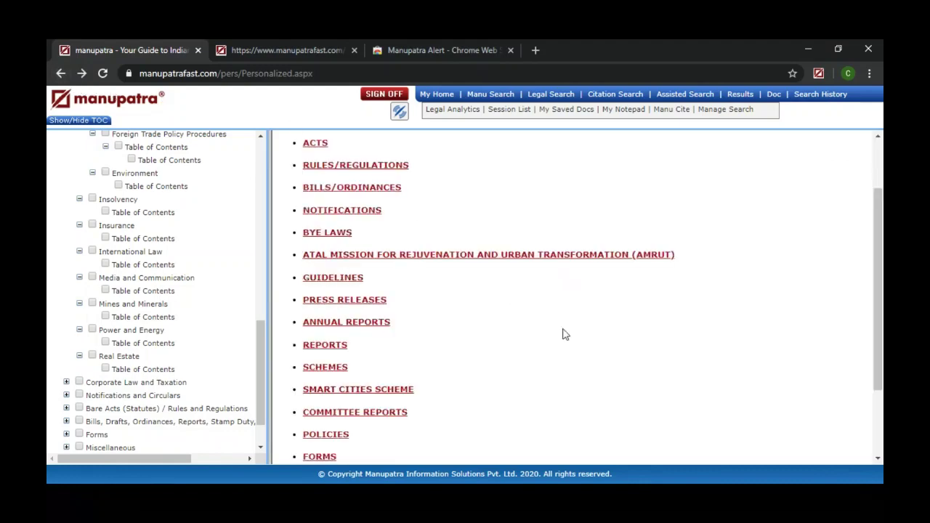
scroll(565, 335, down, 1)
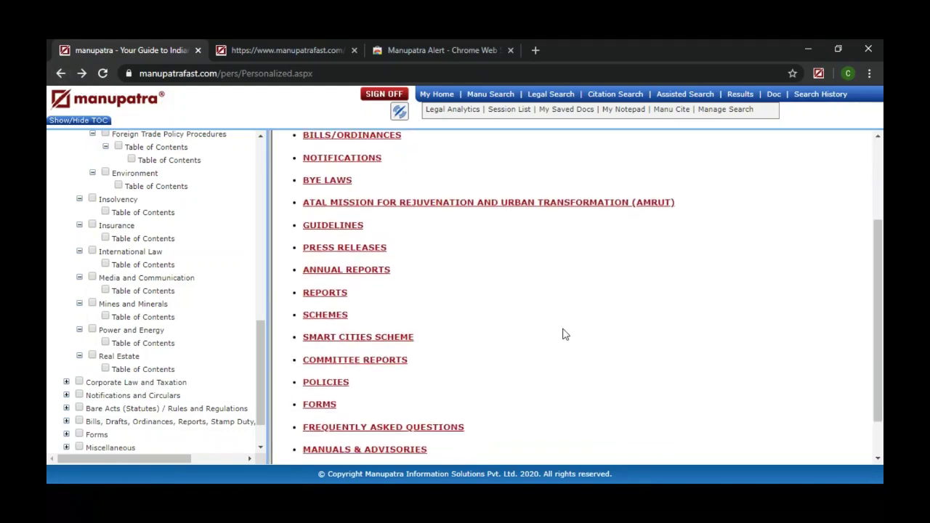
click(364, 338)
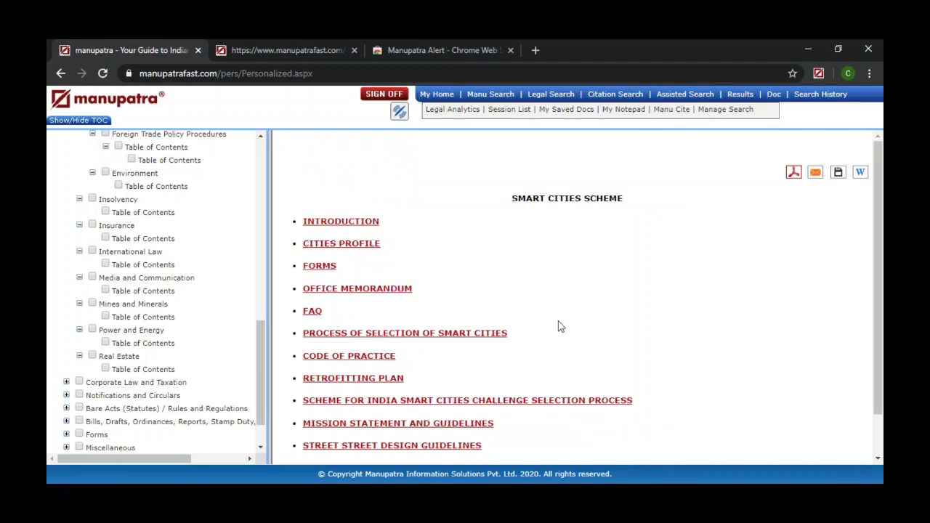
scroll(560, 326, down, 1)
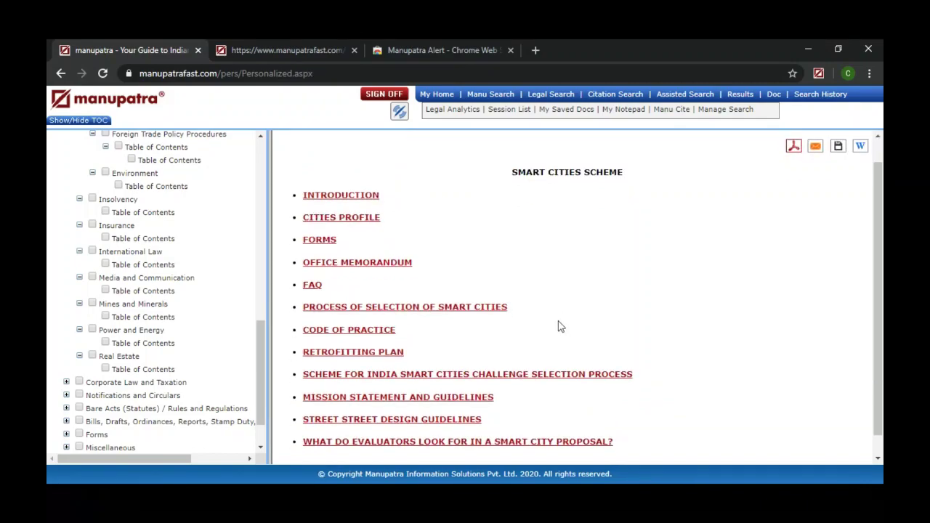
scroll(561, 326, down, 1)
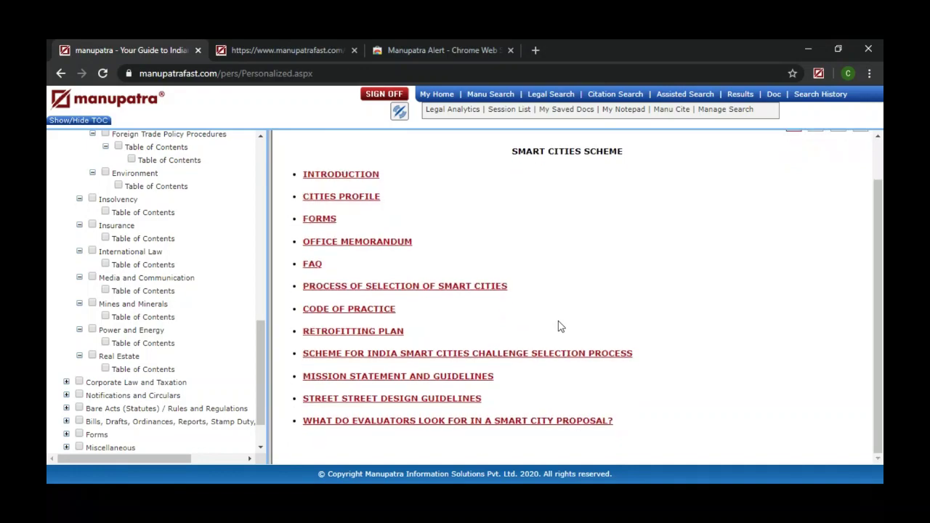
click(60, 75)
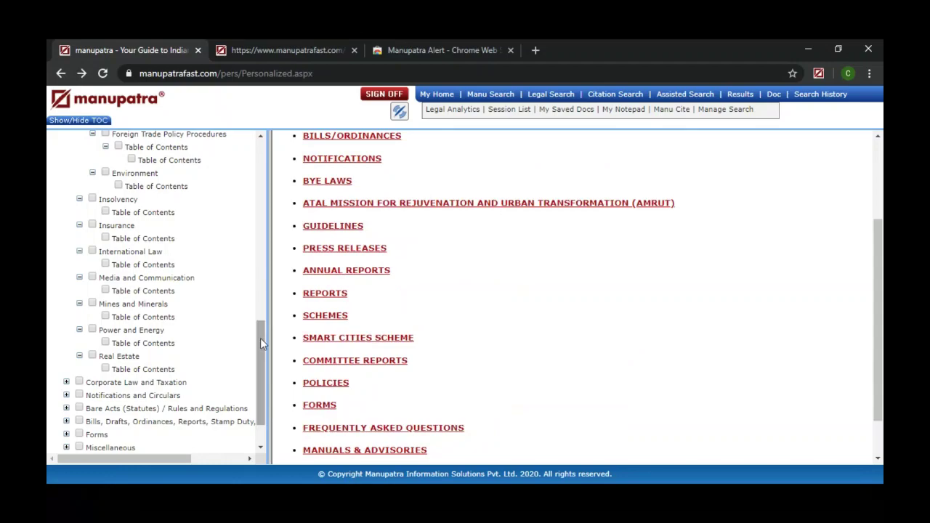
Step: Collapse the Business Policy branch and narrow the contents tree to widen the document area
drag(262, 343, 271, 158)
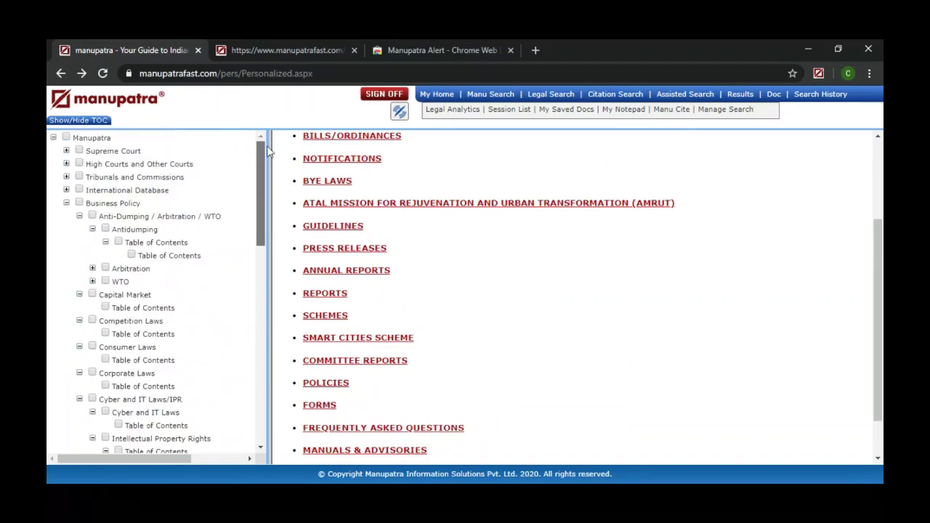
click(66, 204)
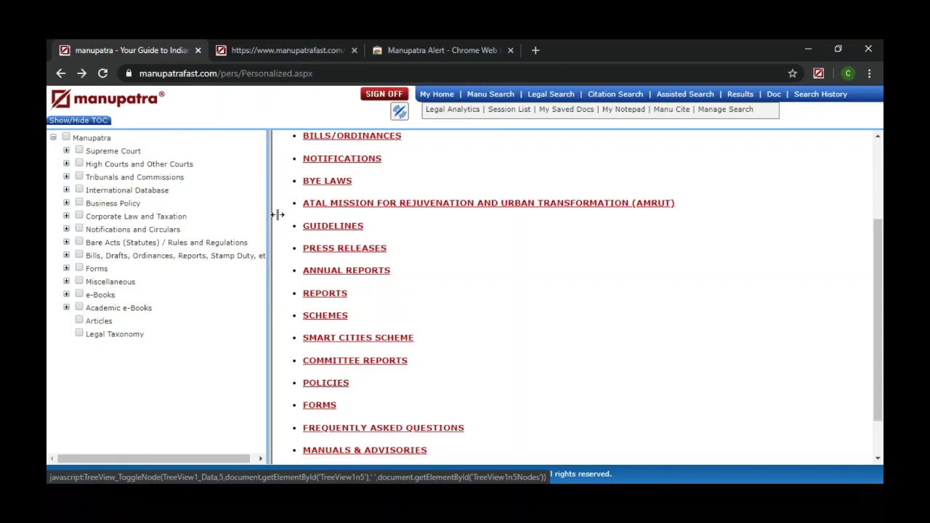
drag(272, 234, 168, 234)
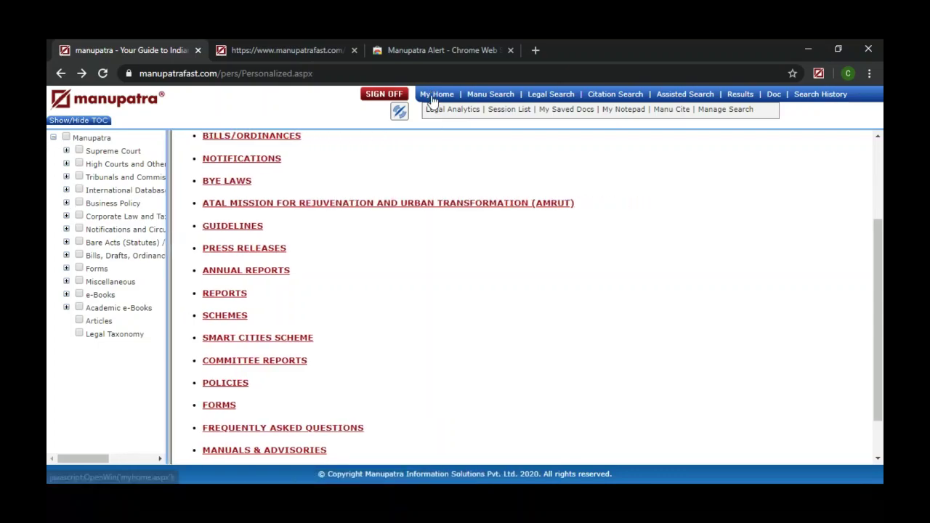
Step: Open Manu Search and look up "human rights and refugees" among both the database documents and the articles
click(431, 95)
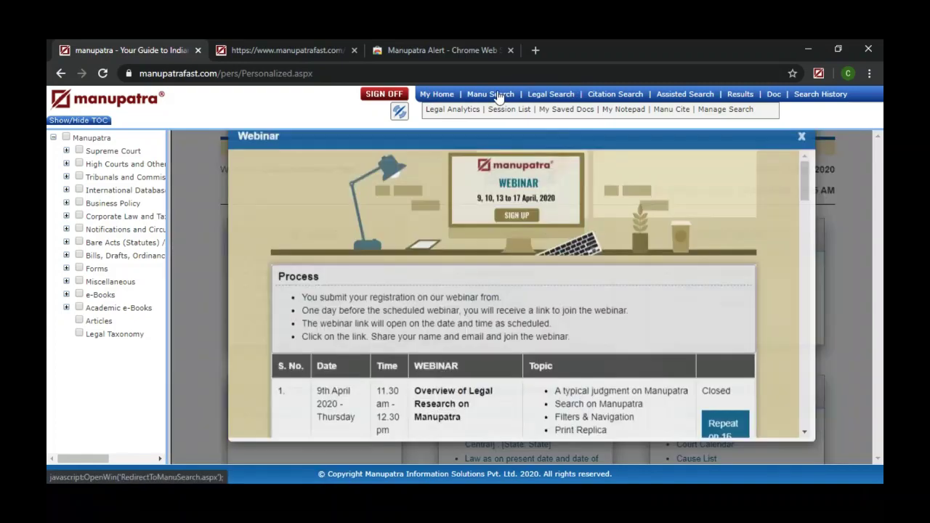
click(499, 95)
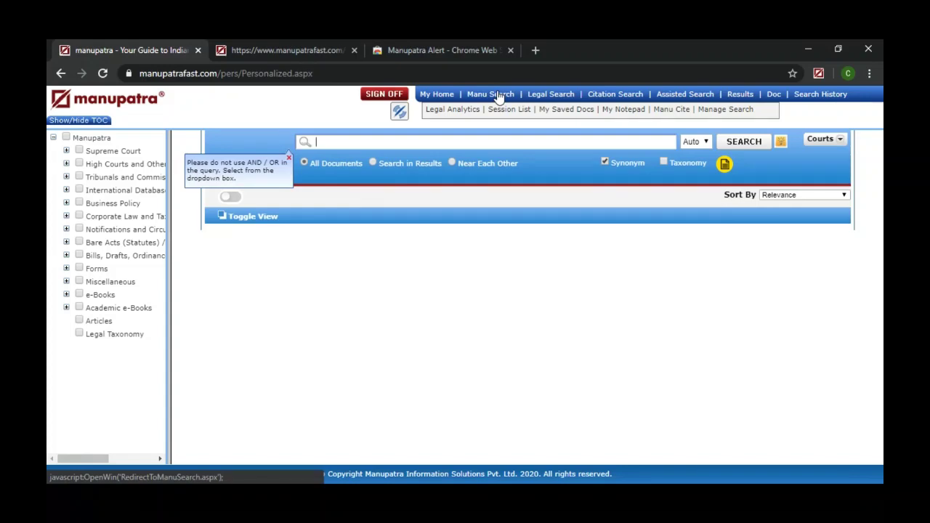
text(human)
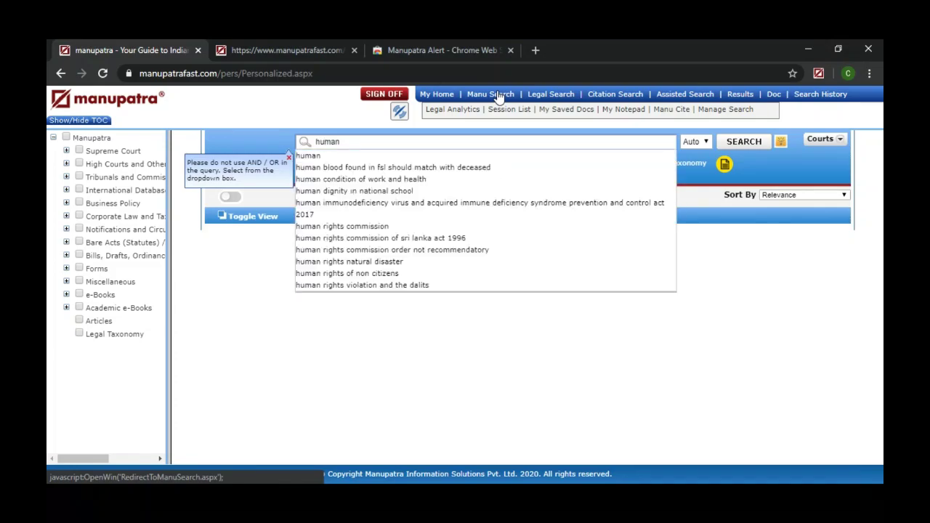
text( rights)
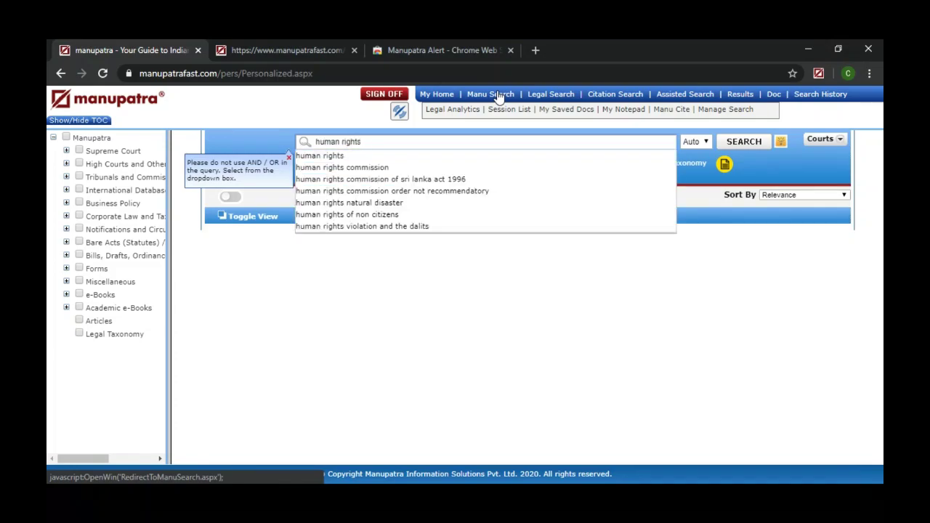
text( and r)
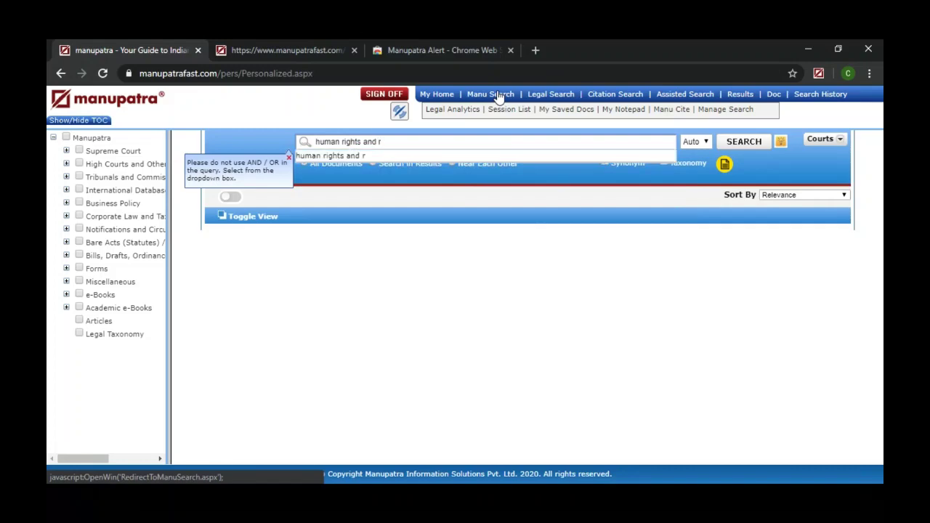
text(egu)
text(gees)
click(391, 142)
key(BackSpace)
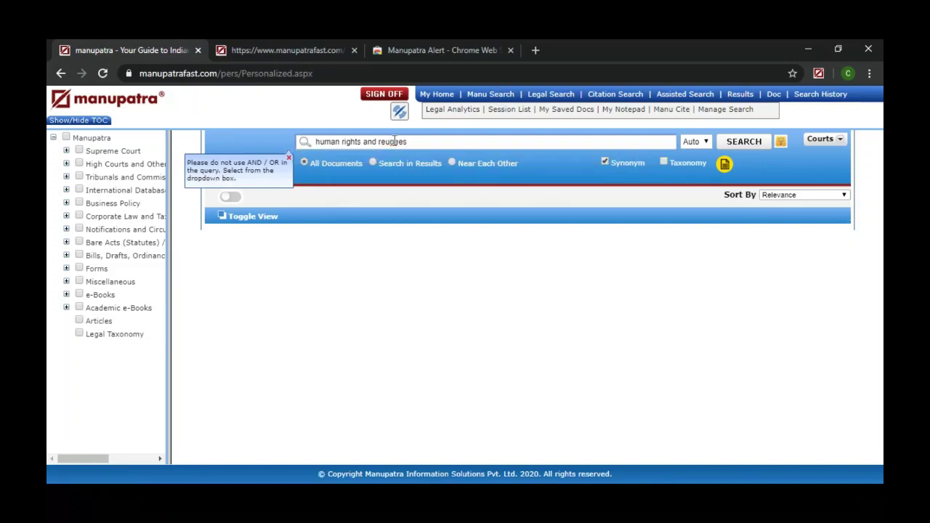
text(f)
click(430, 142)
click(725, 163)
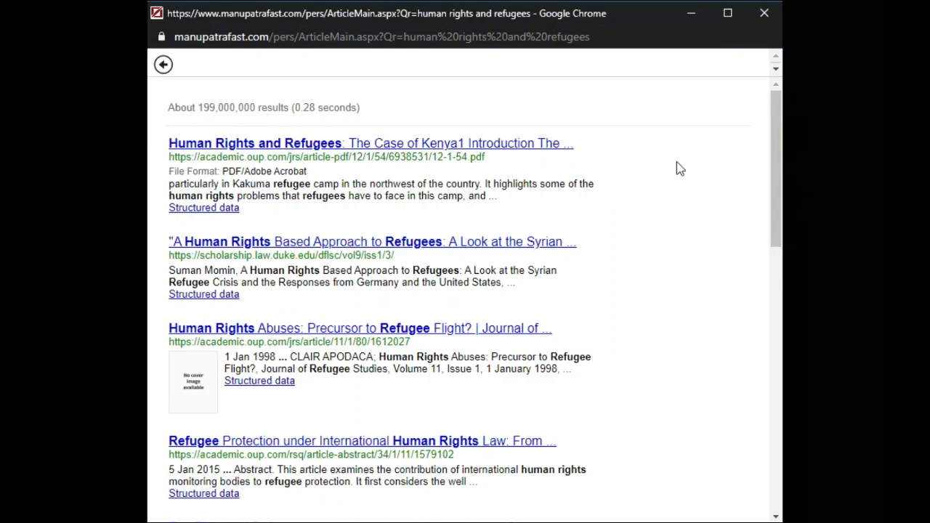
Step: View the article "Human Rights and Refugees: The Case of Kenya" and close the article window
click(460, 151)
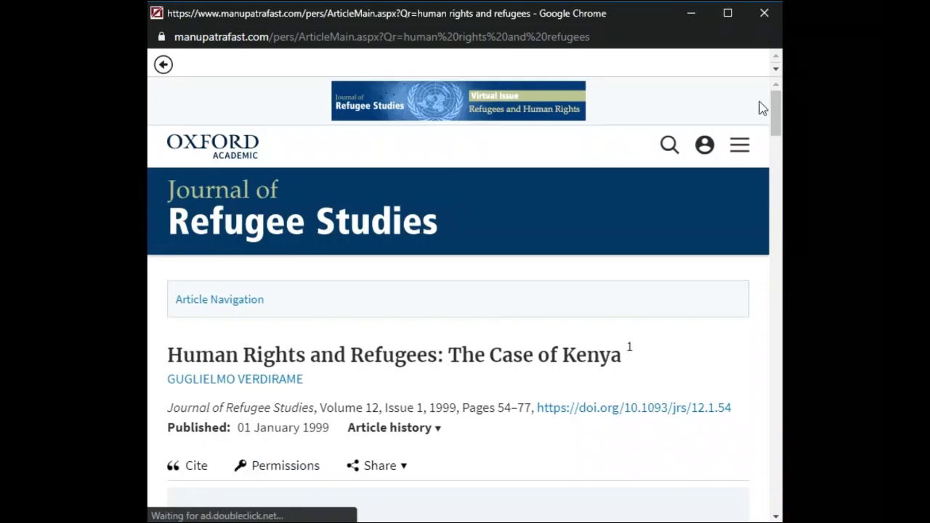
mouse_move(777, 114)
mouse_down()
mouse_move(779, 163)
mouse_move(778, 113)
mouse_up()
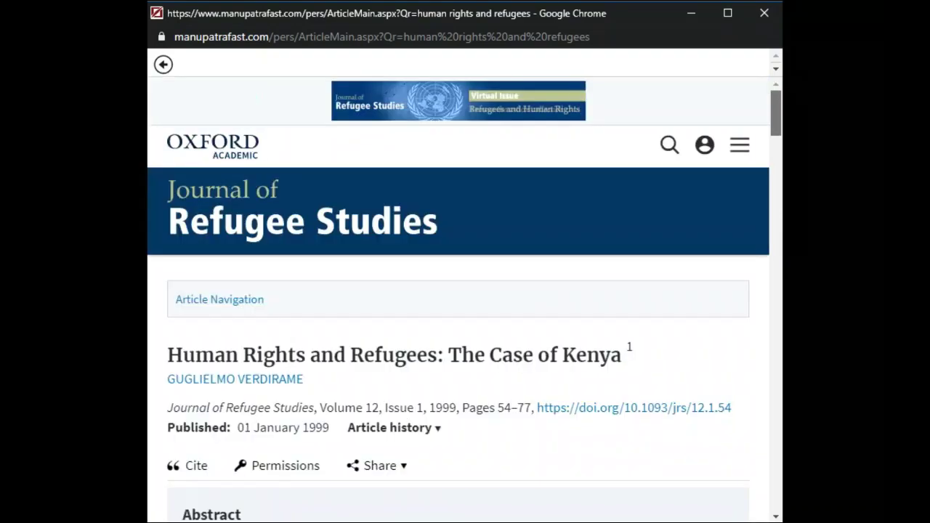
click(766, 13)
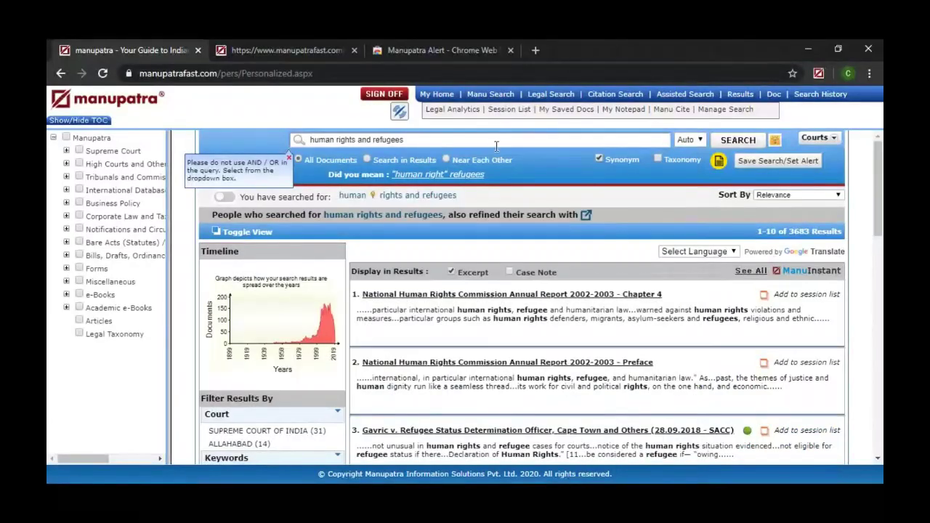
Step: Replace the query with "force majeure contract" and search the articles for it
click(496, 143)
key(BackSpace)
key(BackSpace)
key(BackSpace)
key(BackSpace)
key(BackSpace)
key(BackSpace)
key(BackSpace)
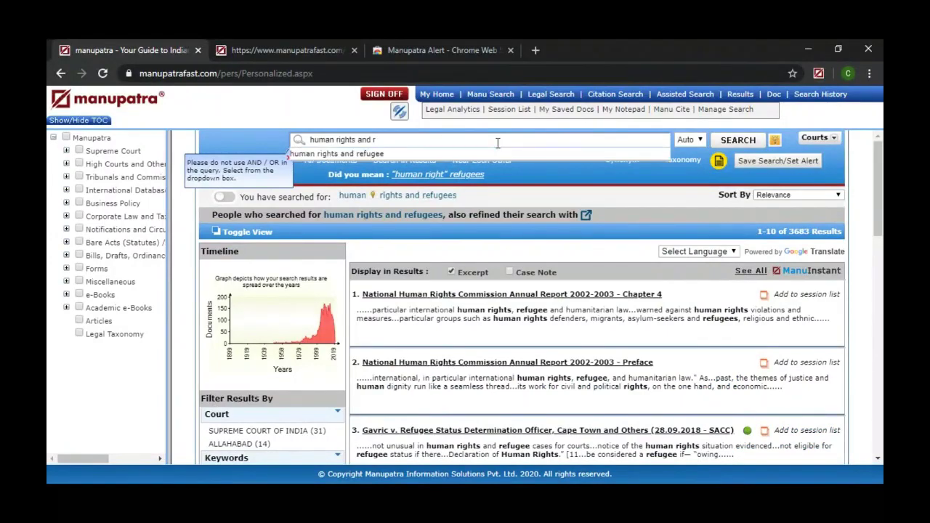
key(BackSpace)
key(BackSpace)
key(BackSpace)
key(BackSpace)
key(BackSpace)
key(BackSpace)
key(BackSpace)
key(BackSpace)
key(BackSpace)
key(BackSpace)
key(BackSpace)
key(BackSpace)
key(BackSpace)
key(BackSpace)
key(BackSpace)
key(BackSpace)
key(BackSpace)
key(BackSpace)
text(f)
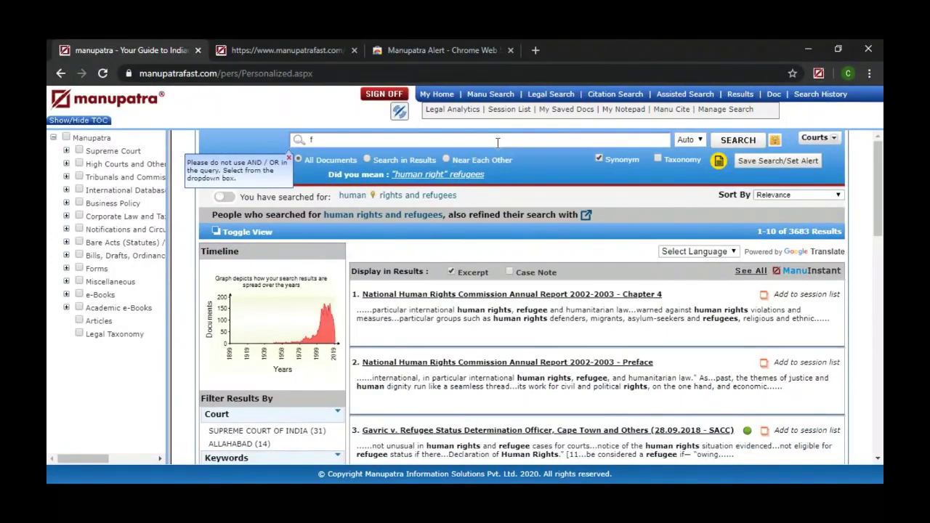
text(orce m)
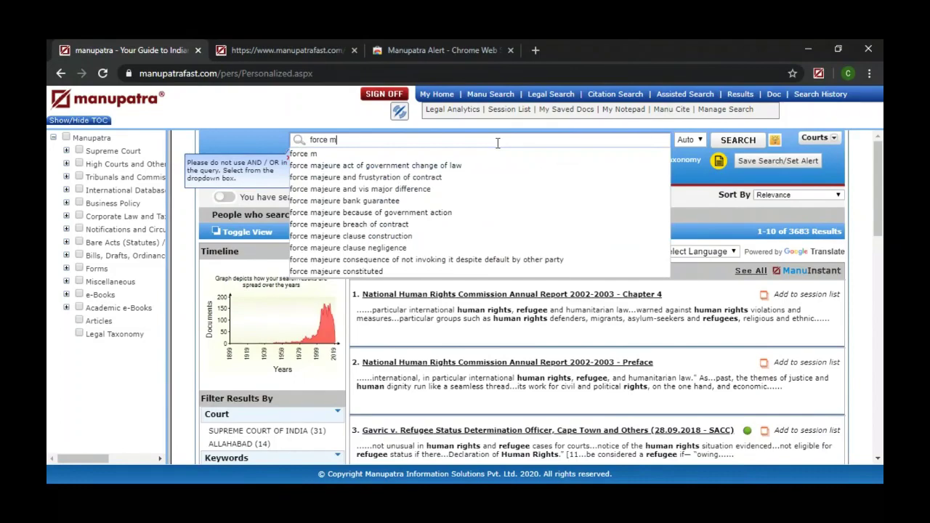
text(ajeure contract)
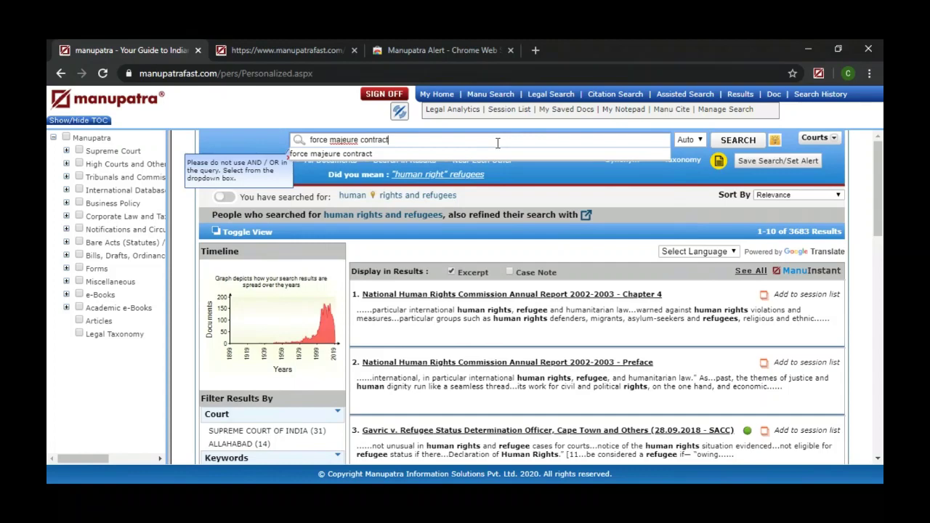
click(753, 146)
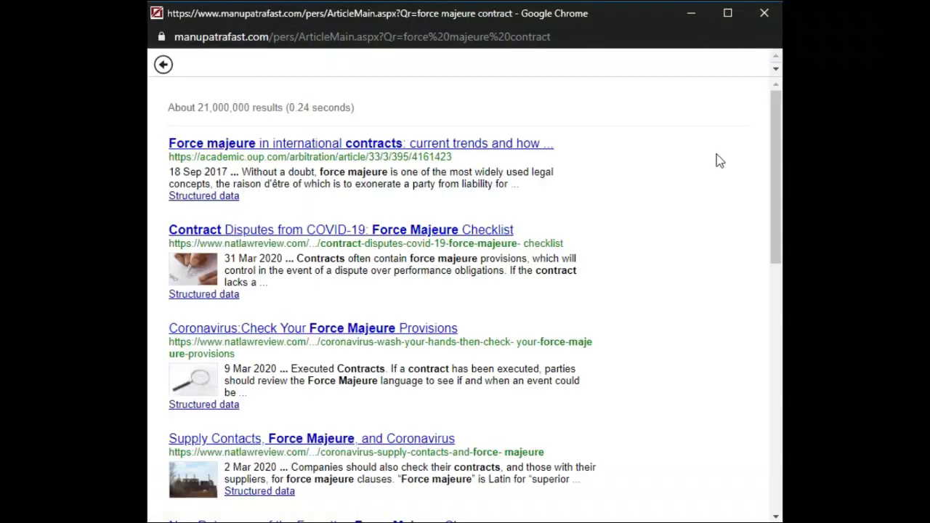
Step: View the article on force majeure in international contracts past its abstract, and close the article window
click(525, 150)
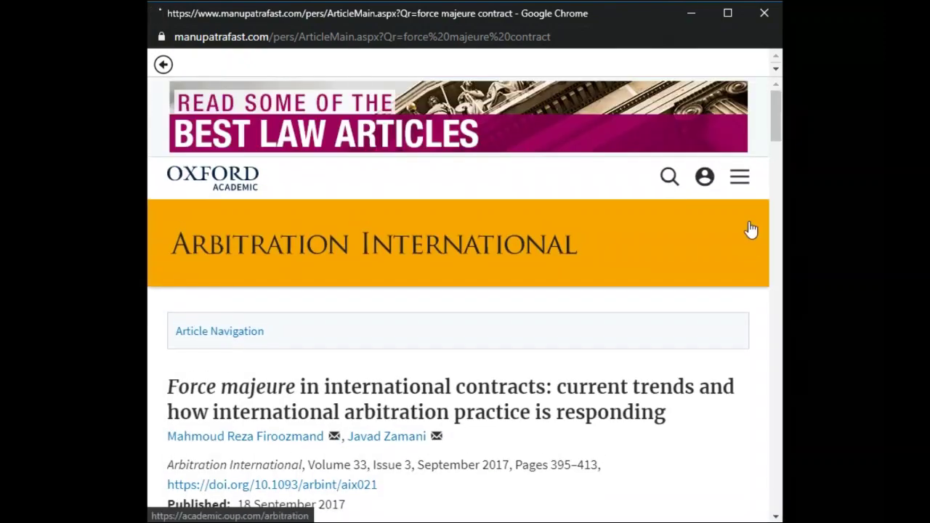
scroll(777, 138, down, 1)
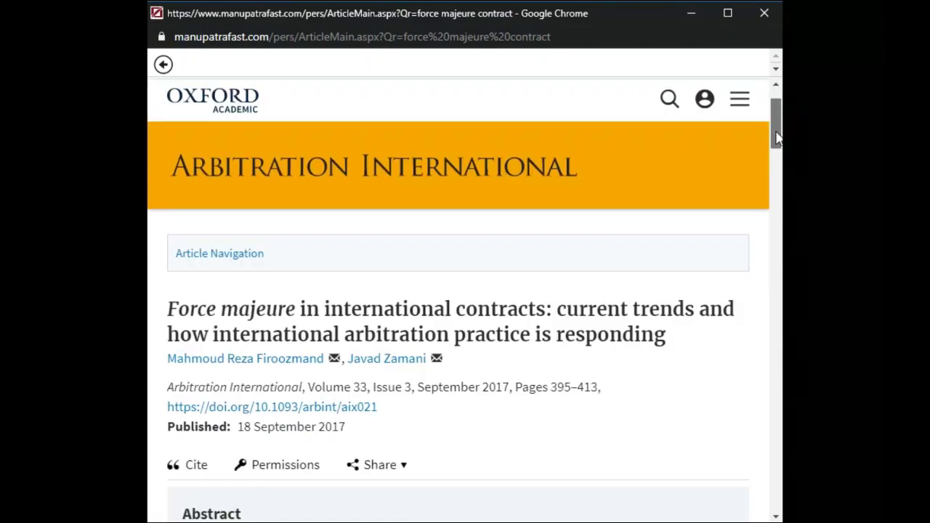
drag(777, 138, 776, 195)
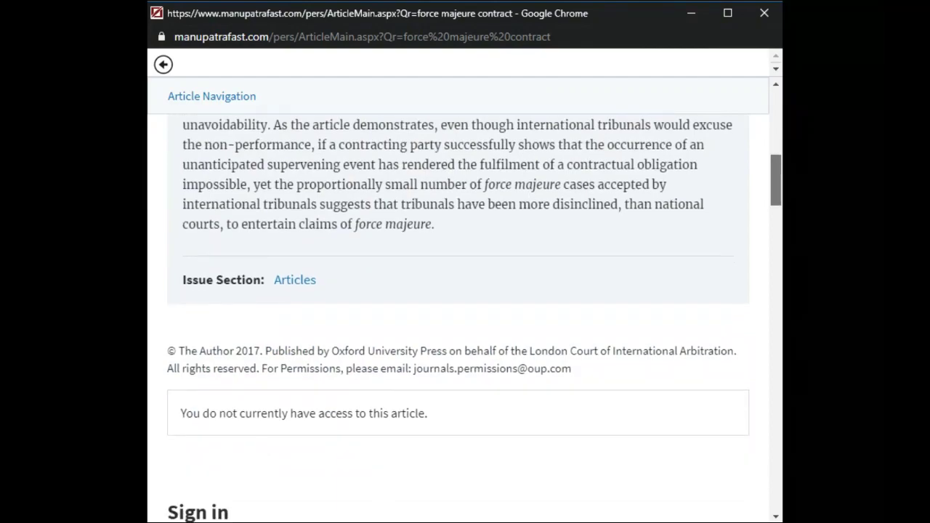
click(764, 13)
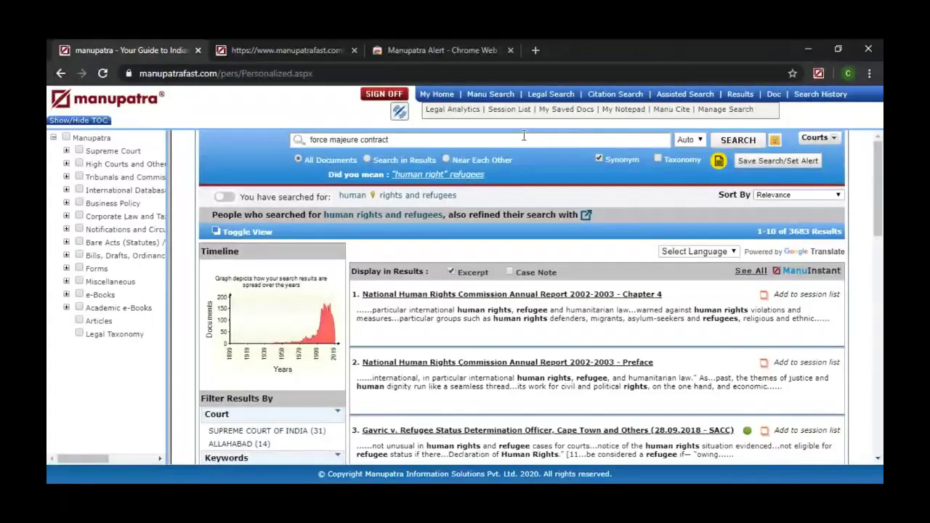
Step: Replace the query with "data privacy infringement" and search the articles for it
click(521, 142)
key(BackSpace)
key(BackSpace)
key(BackSpace)
key(BackSpace)
key(BackSpace)
key(BackSpace)
key(BackSpace)
key(BackSpace)
key(BackSpace)
key(BackSpace)
key(BackSpace)
key(BackSpace)
key(BackSpace)
key(BackSpace)
key(BackSpace)
key(BackSpace)
key(BackSpace)
key(BackSpace)
key(BackSpace)
key(BackSpace)
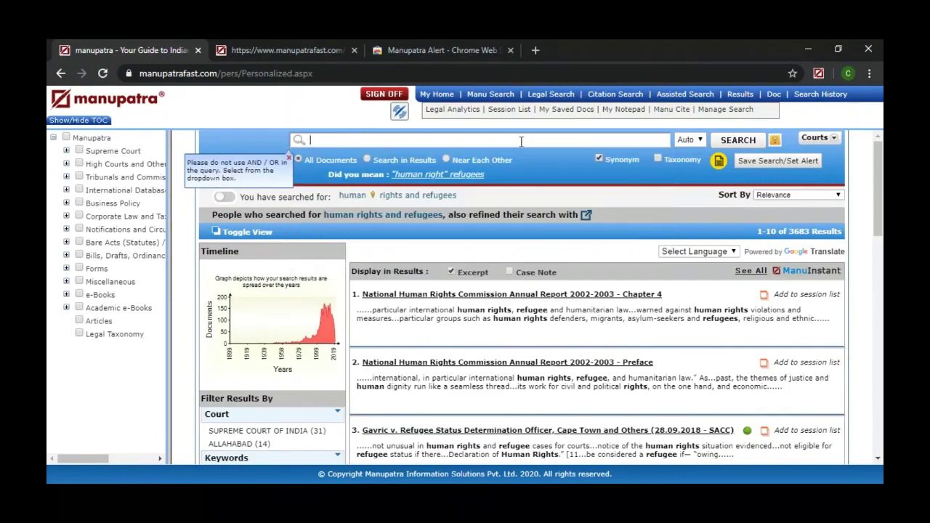
text(data)
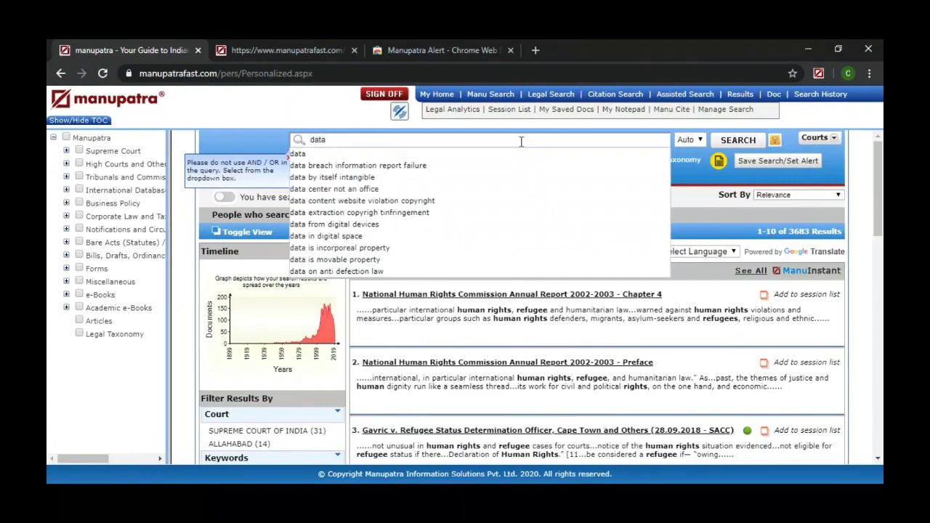
text( privacy)
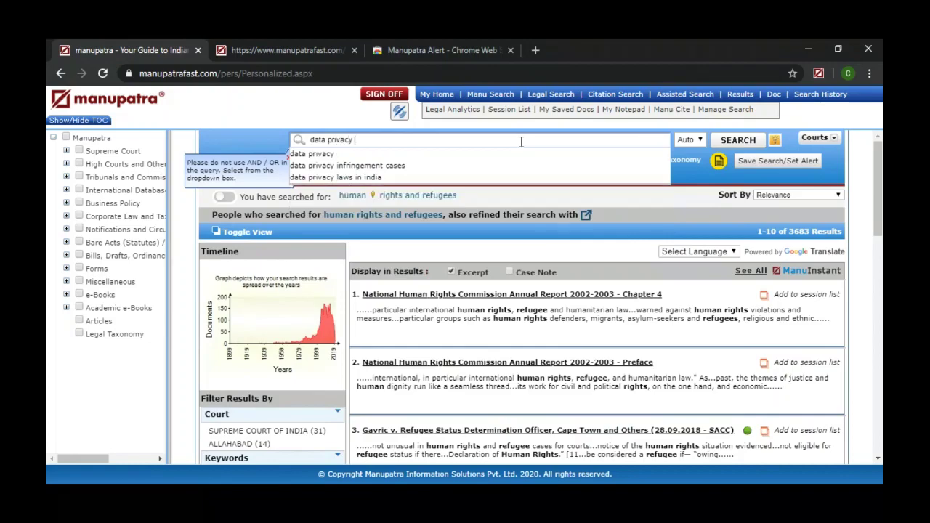
text( inf)
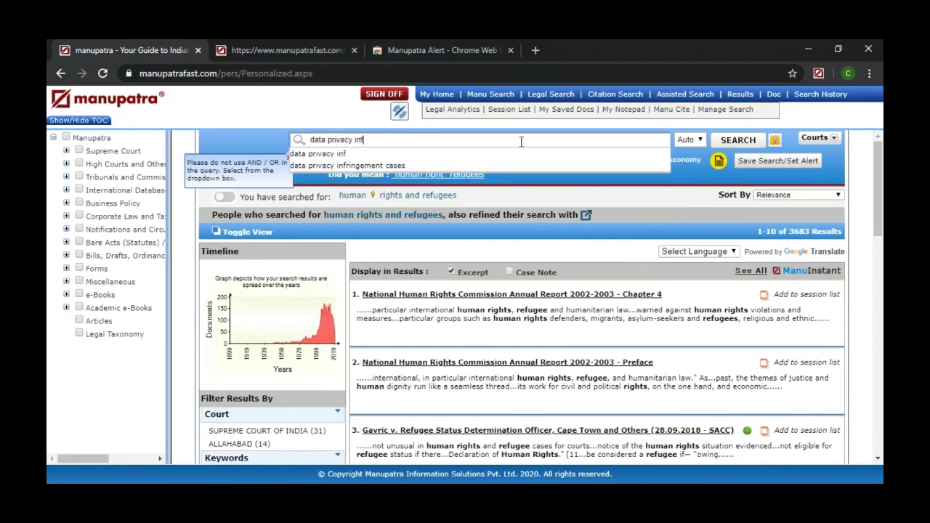
text(ringement)
click(719, 162)
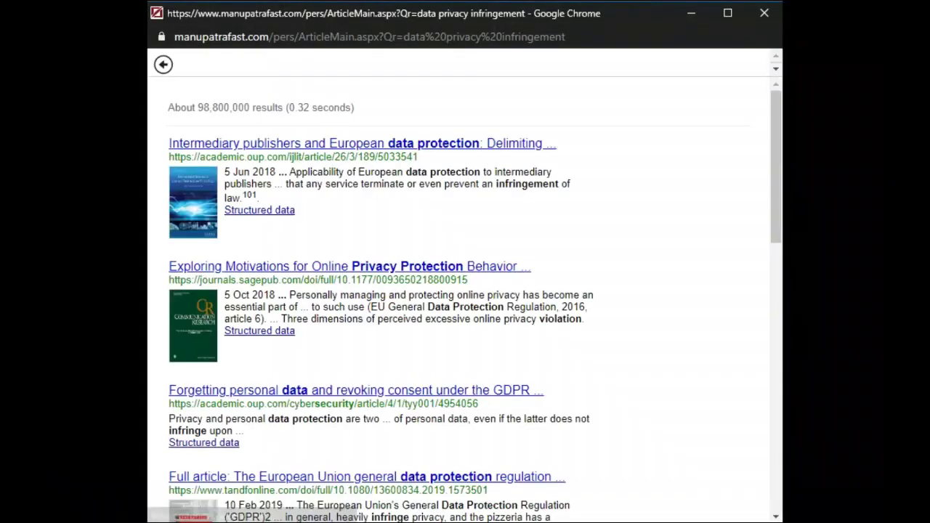
Step: Look through the first page of data privacy infringement articles down to its end, and close the article window
scroll(671, 167, down, 3)
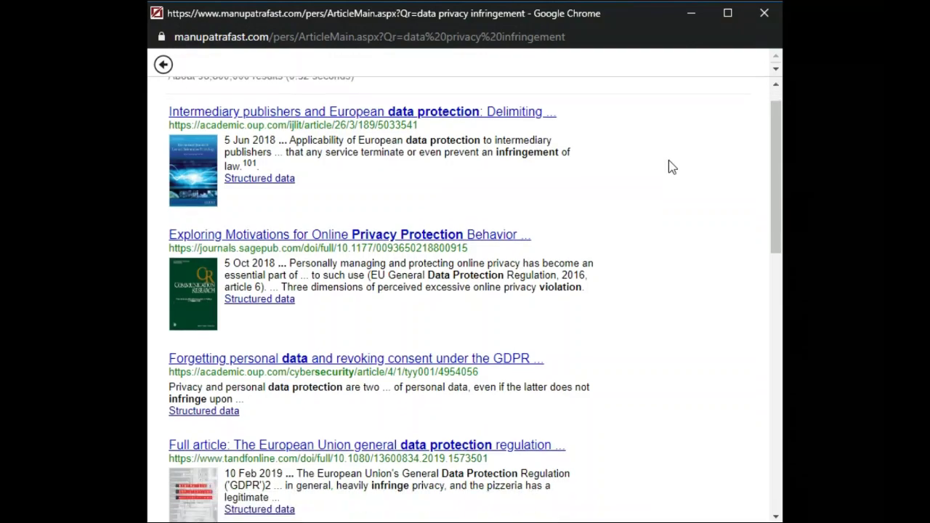
scroll(672, 167, down, 4)
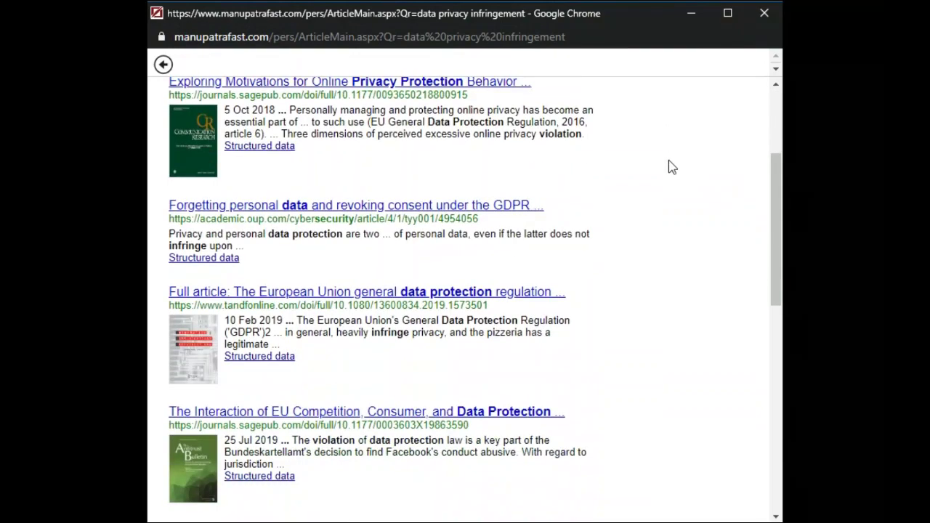
scroll(671, 167, down, 5)
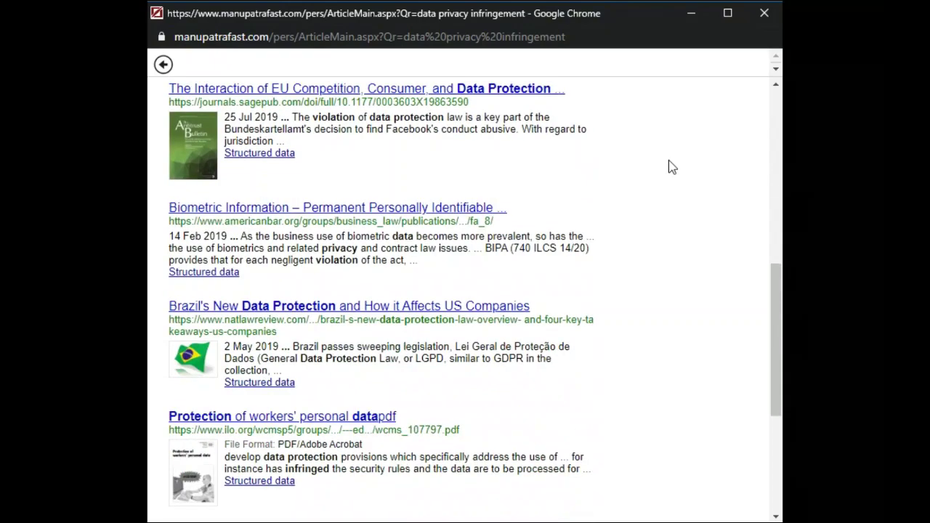
scroll(671, 167, down, 4)
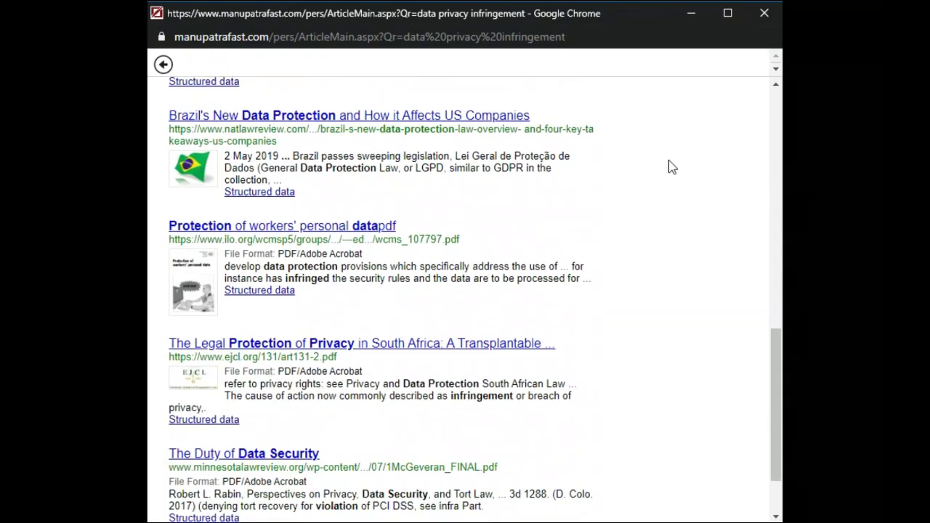
scroll(671, 167, down, 2)
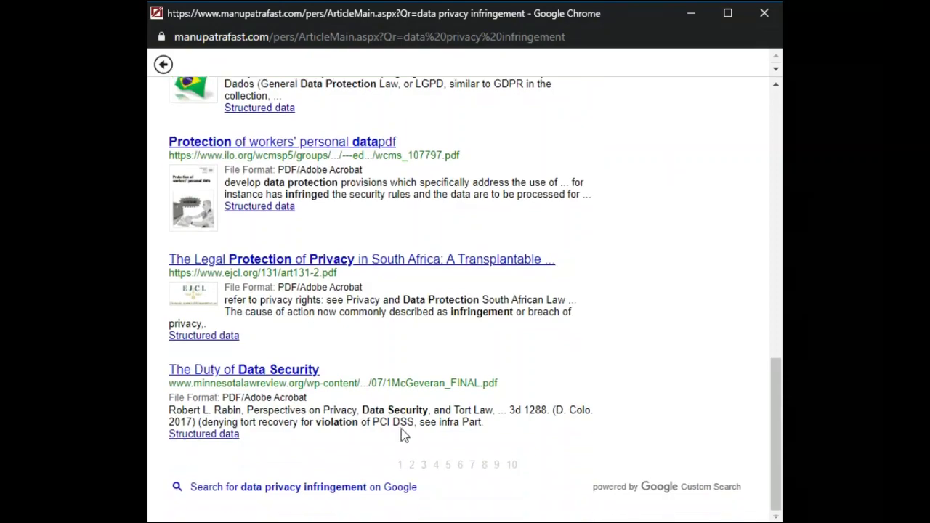
drag(772, 399, 710, 86)
click(765, 13)
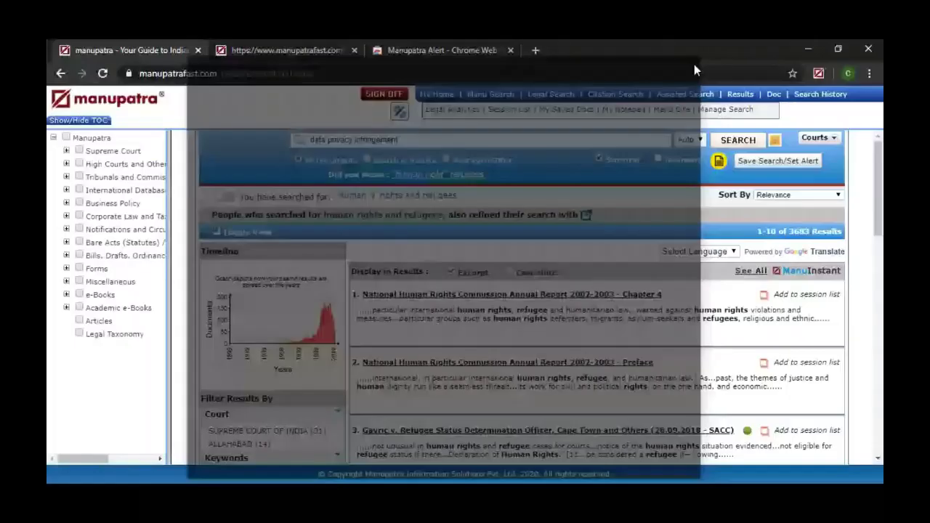
Step: Replace the query with "blockchain", search the articles for it, and look over the first articles listed
key(BackSpace)
key(BackSpace)
key(BackSpace)
key(BackSpace)
key(BackSpace)
key(BackSpace)
key(BackSpace)
key(BackSpace)
key(BackSpace)
key(BackSpace)
key(BackSpace)
key(BackSpace)
key(BackSpace)
key(BackSpace)
key(BackSpace)
key(BackSpace)
key(BackSpace)
key(BackSpace)
key(BackSpace)
key(BackSpace)
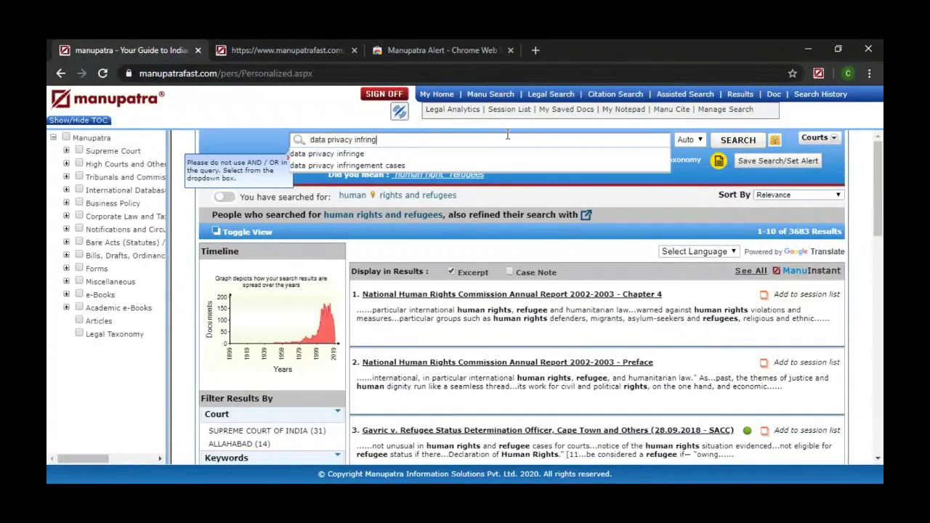
text(blo)
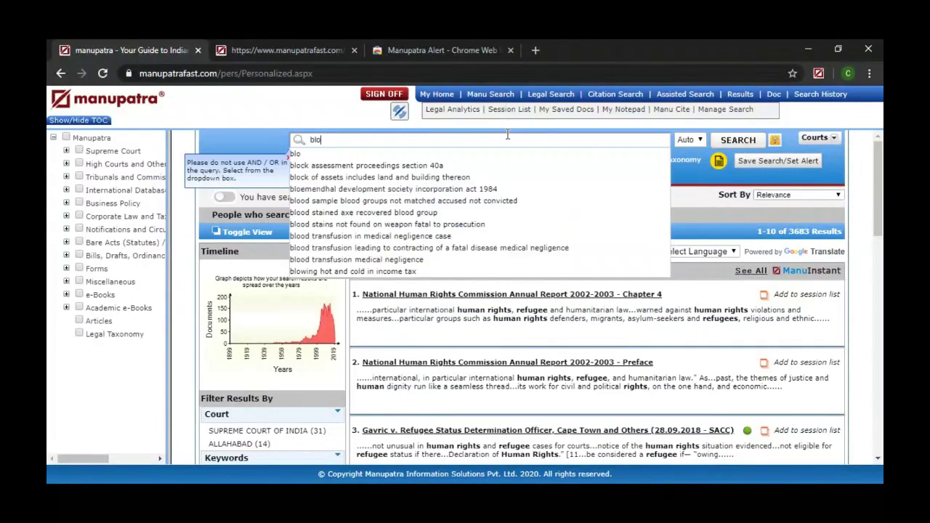
text(ckchain)
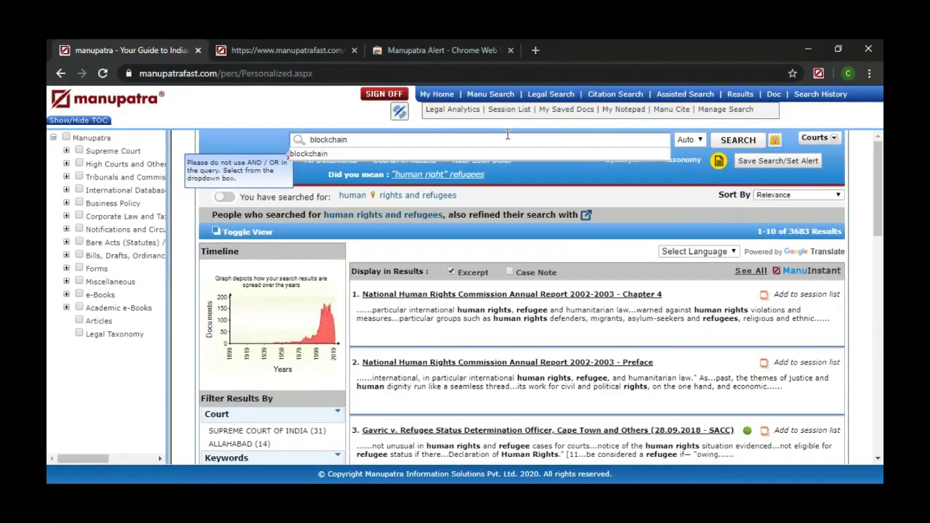
click(719, 163)
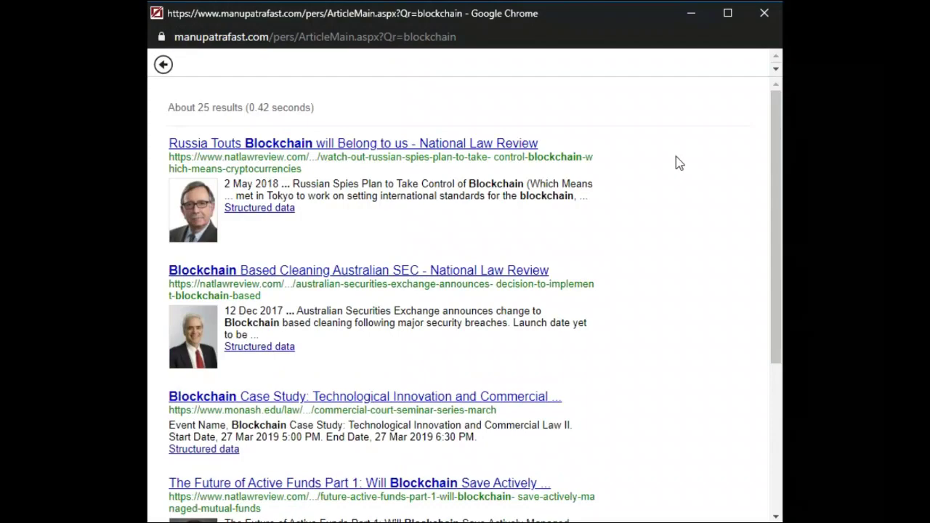
scroll(676, 163, down, 2)
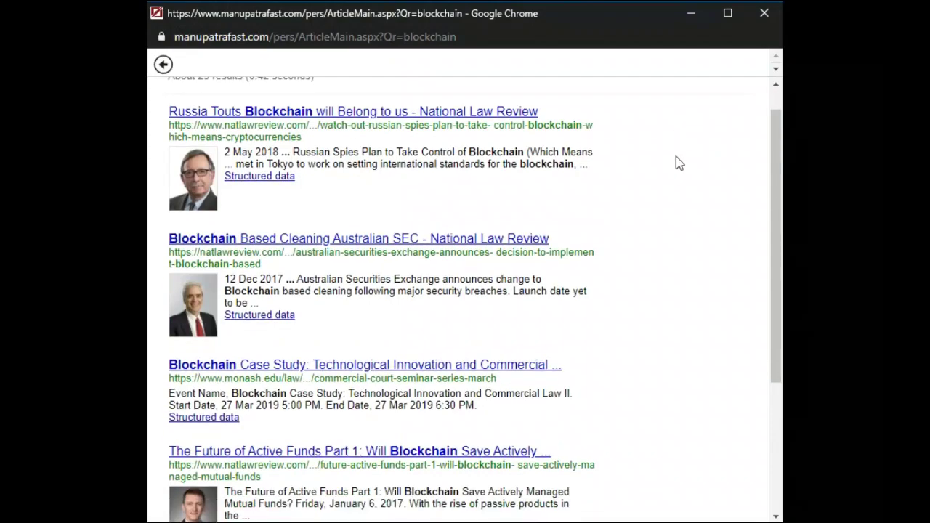
Step: Look through the blockchain article search results and close the article window
scroll(676, 163, down, 3)
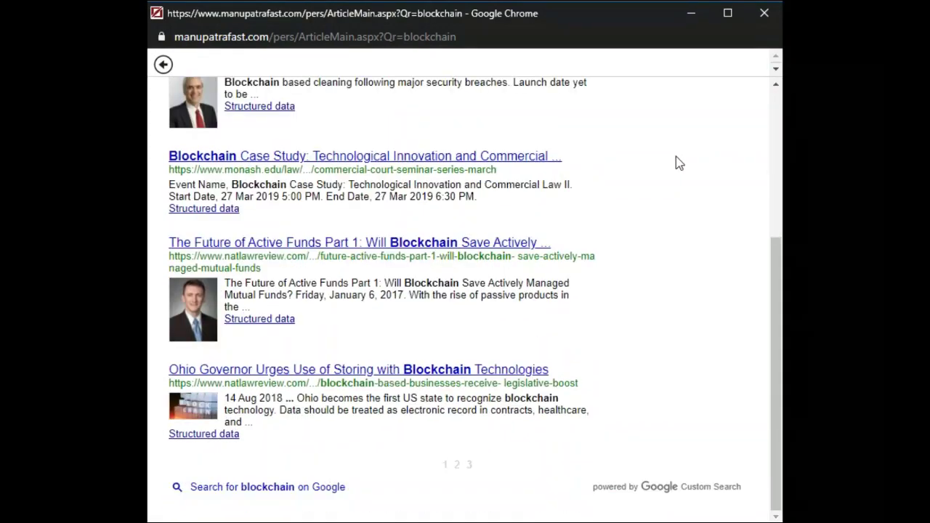
scroll(676, 163, up, 5)
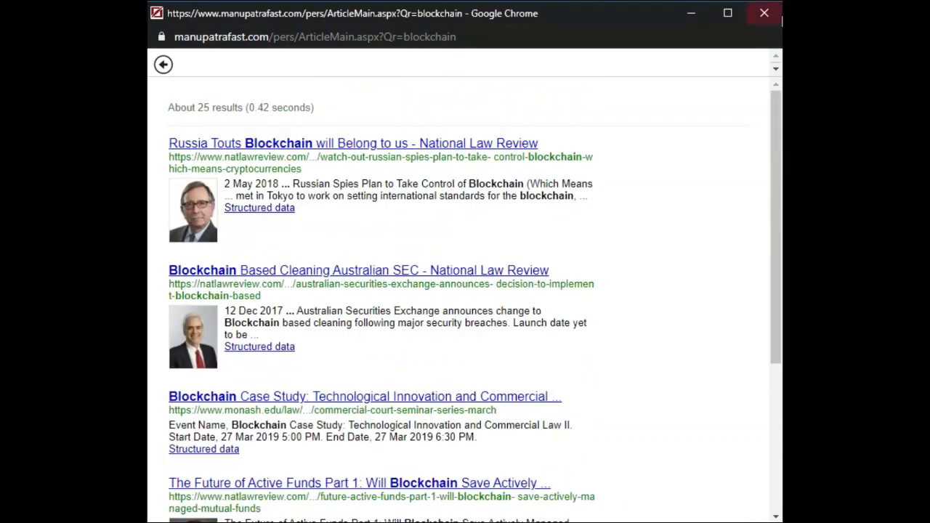
click(758, 20)
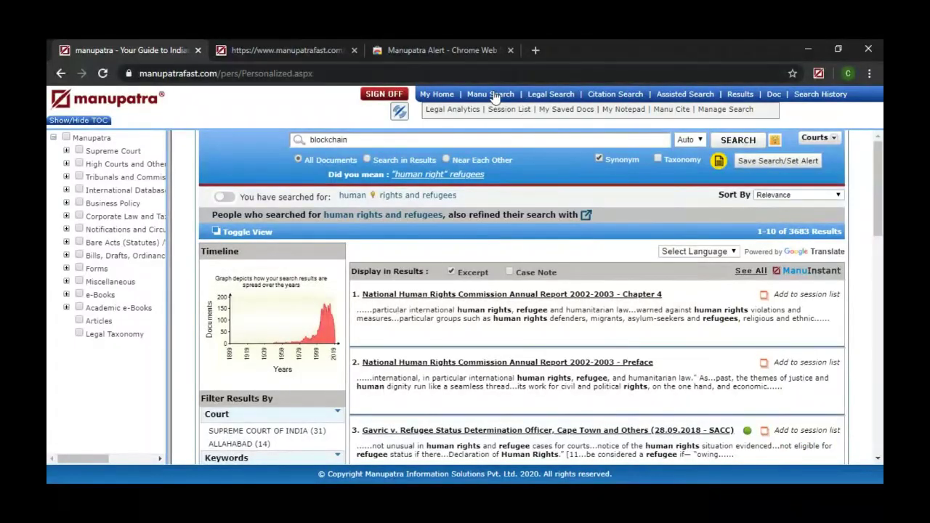
Step: Visit the Manu Search page, then return to My Home and dismiss the webinar notice
click(492, 95)
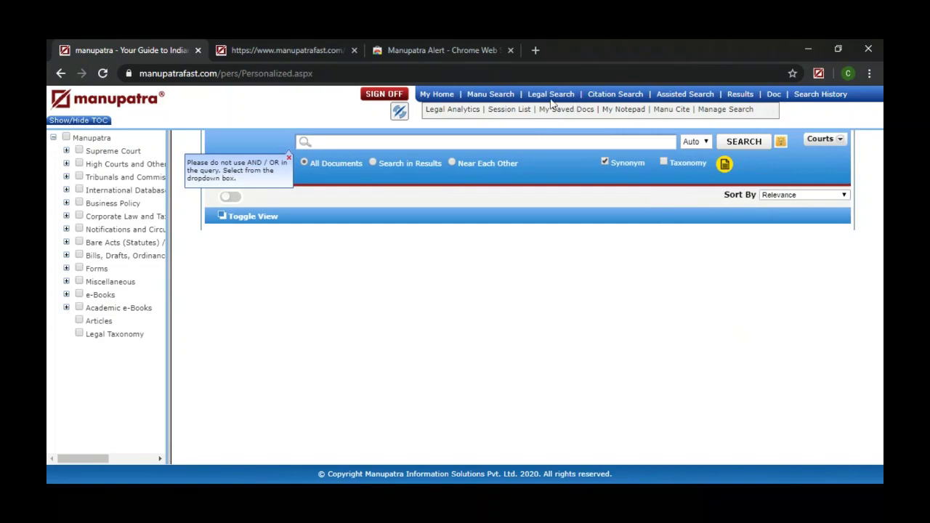
click(436, 95)
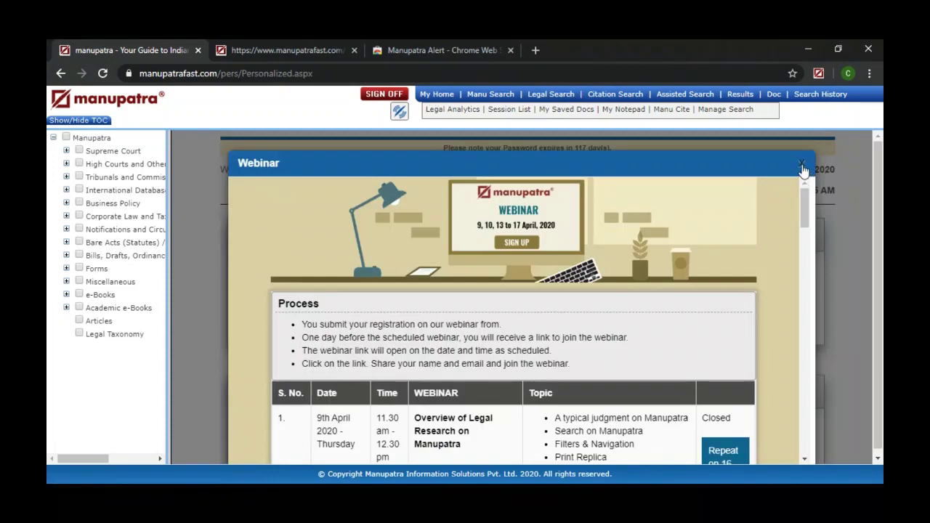
click(803, 167)
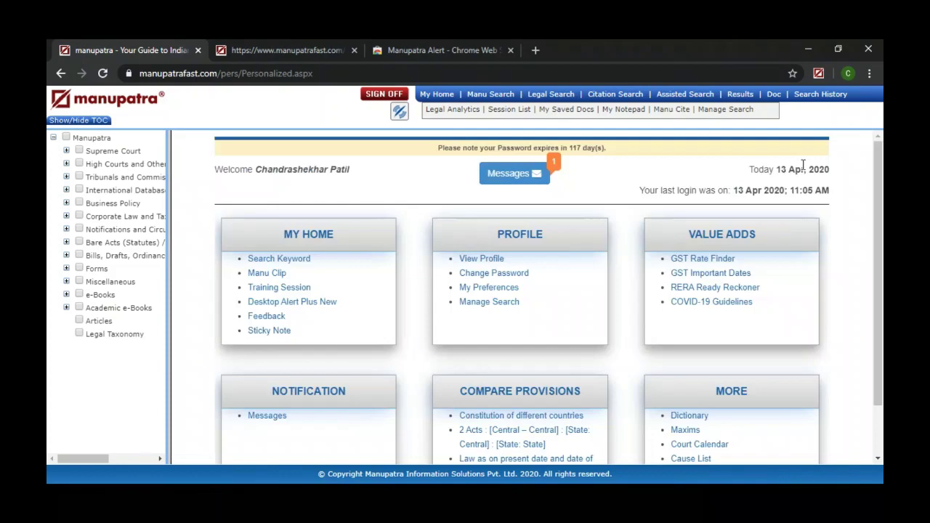
Step: Run an Advance Search in Legal Search with "minerva mills" as the Appellant/Respondent
click(562, 100)
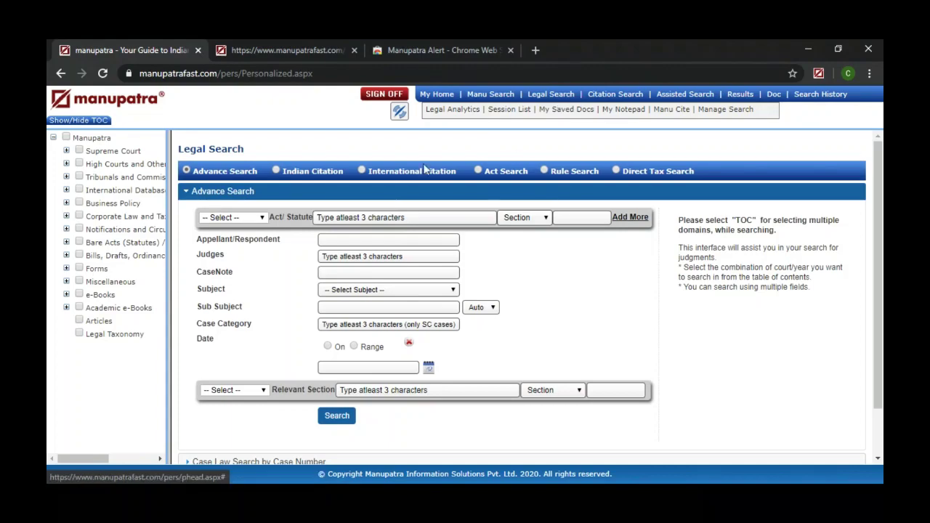
click(393, 239)
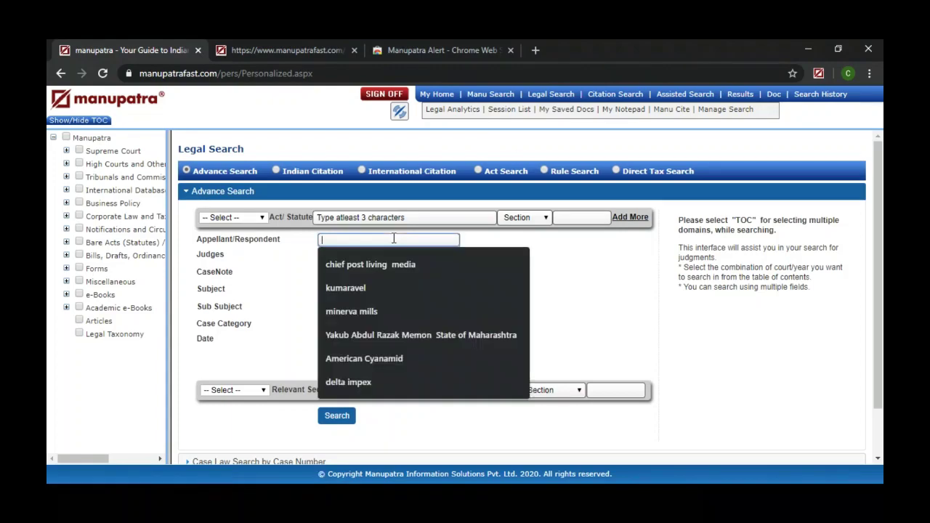
text(m)
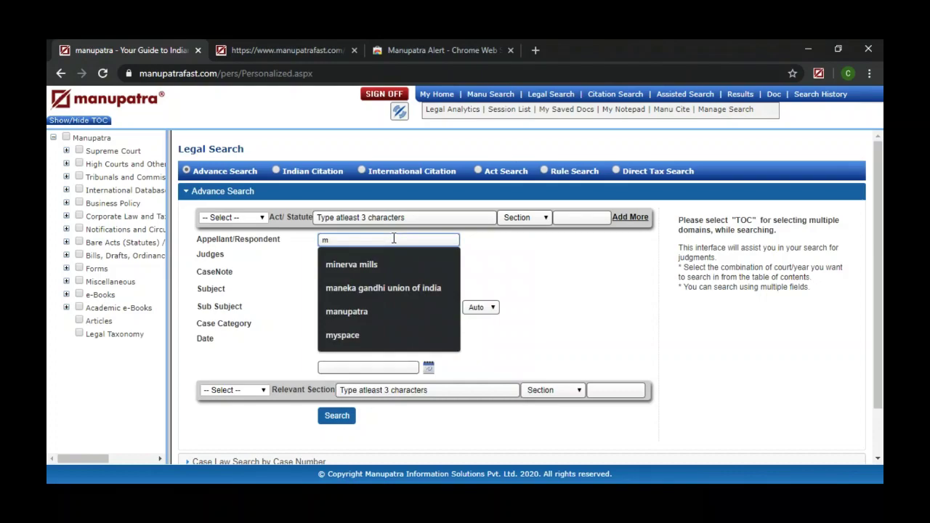
key(Down)
key(Return)
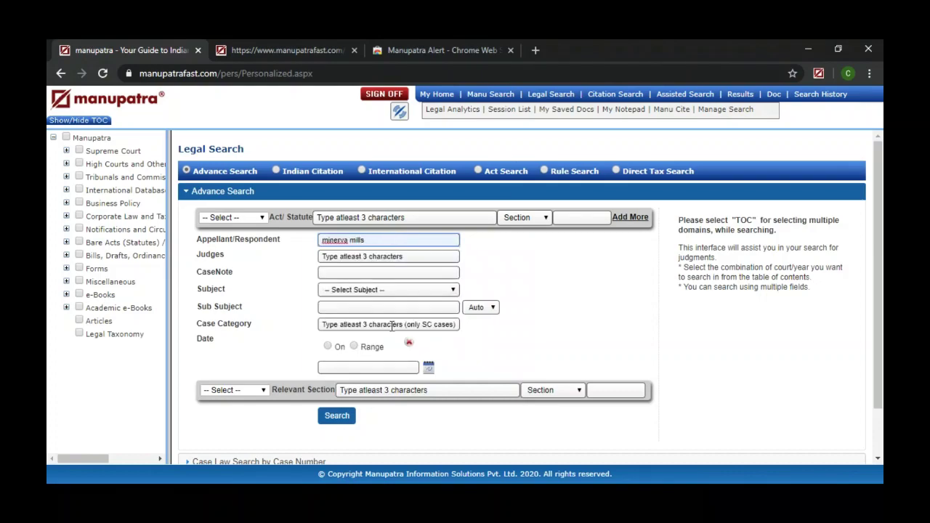
click(338, 417)
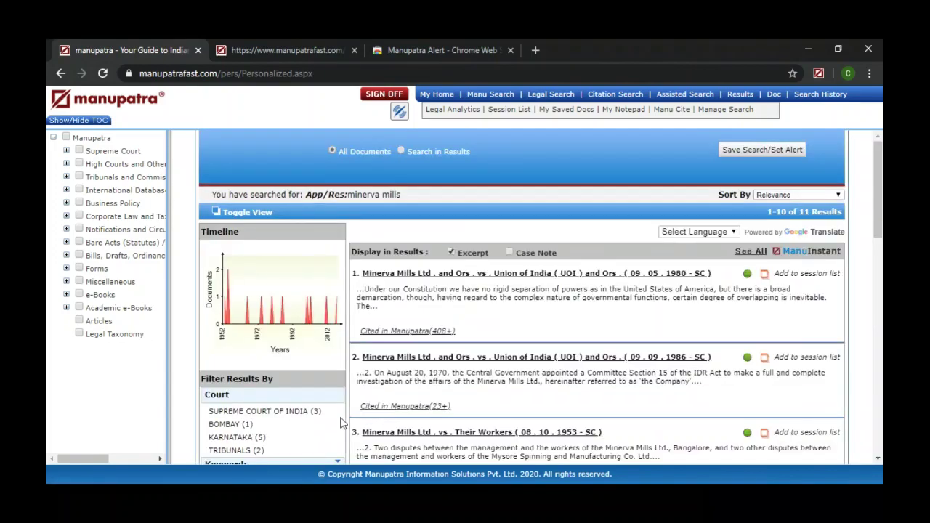
Step: Open the Minerva Mills vs. Union of India judgment of 09.05.1980 and bring up its Authority Check timeline
click(591, 274)
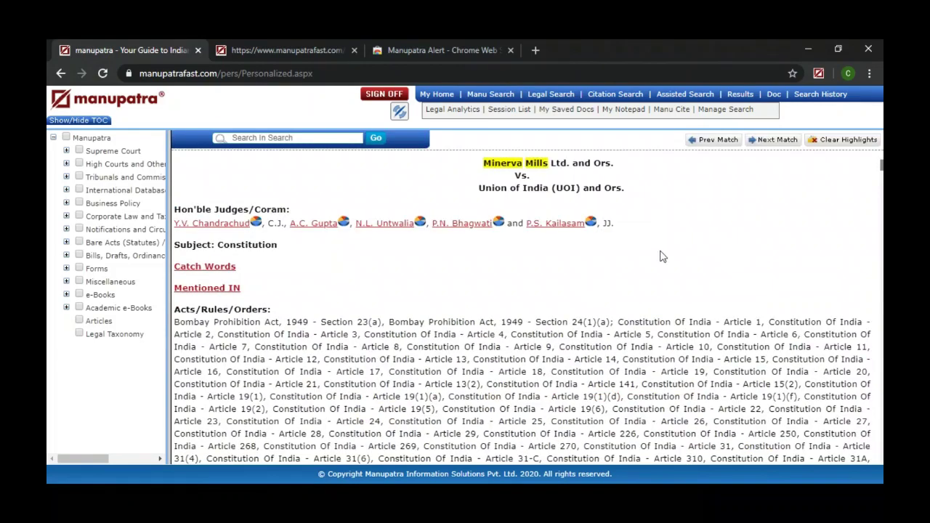
scroll(661, 256, up, 5)
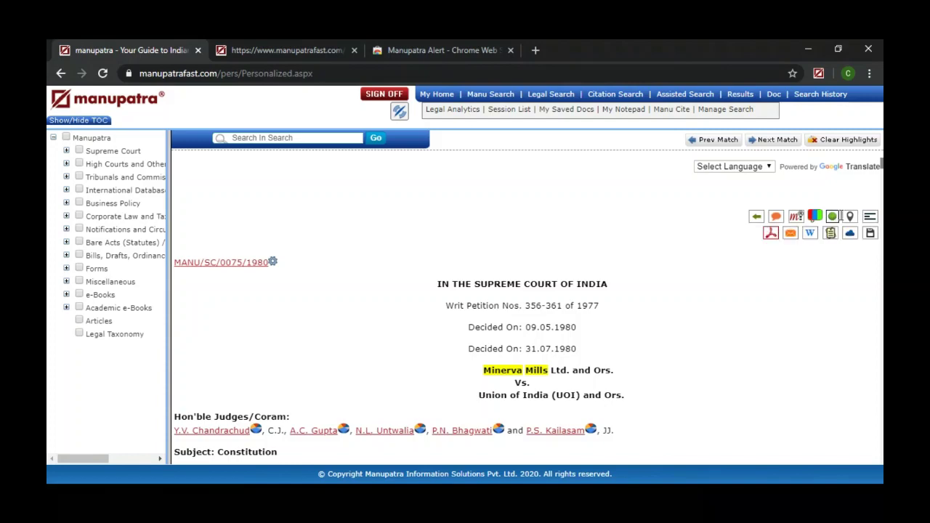
click(832, 217)
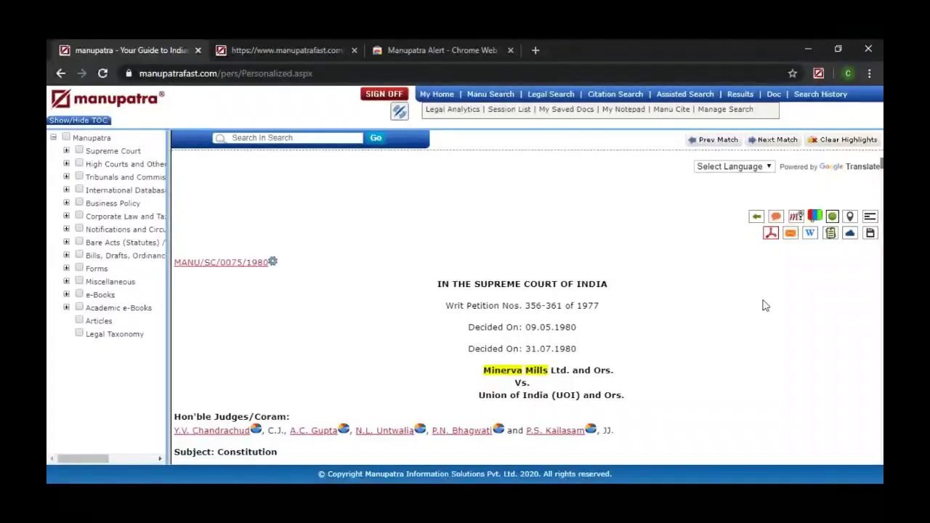
click(832, 217)
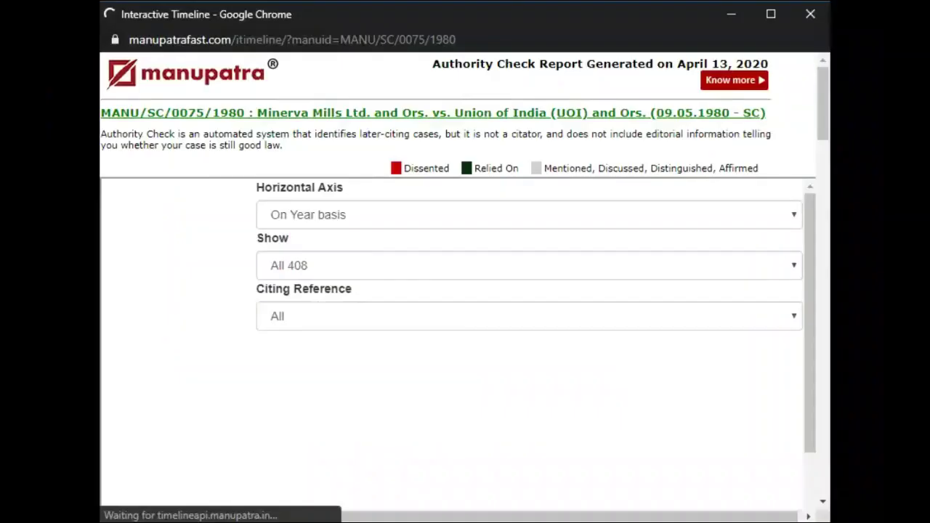
Step: Maximize the Interactive Timeline window and examine the citing cases plotted by court and year
click(772, 13)
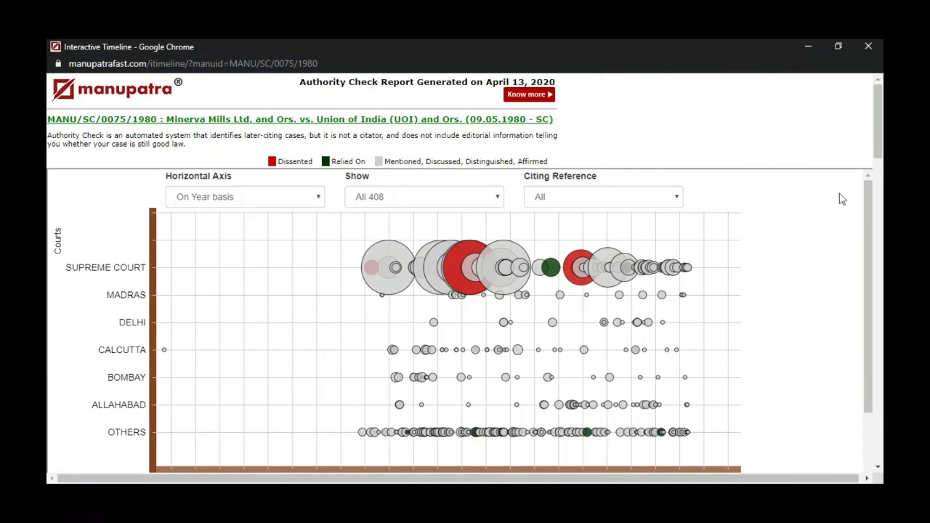
drag(872, 214, 872, 246)
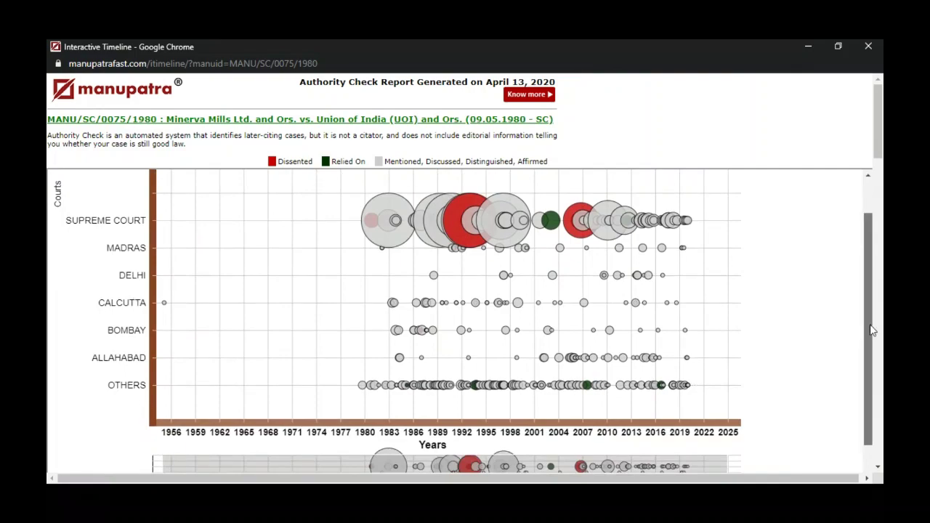
drag(872, 332, 877, 263)
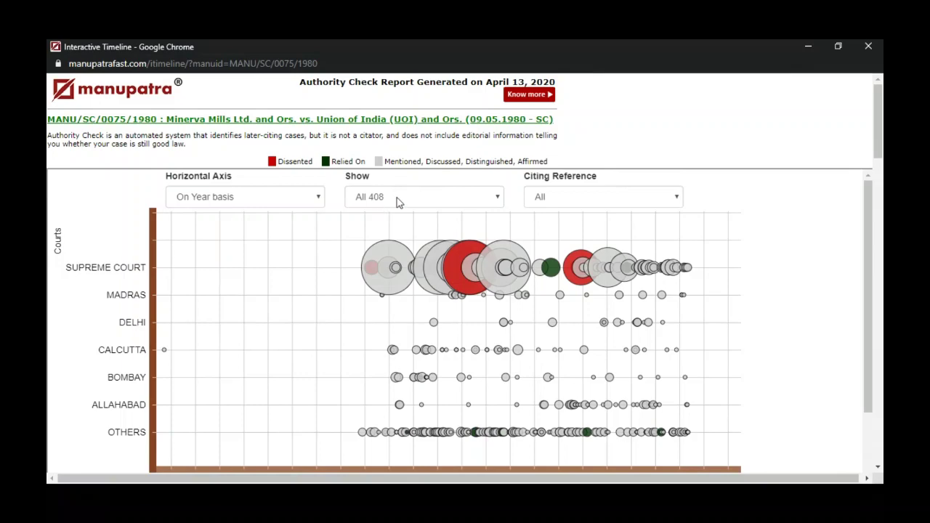
Step: Limit the timeline to 320 and then 5 citing cases, and restore it to All 408
click(397, 203)
key(Down)
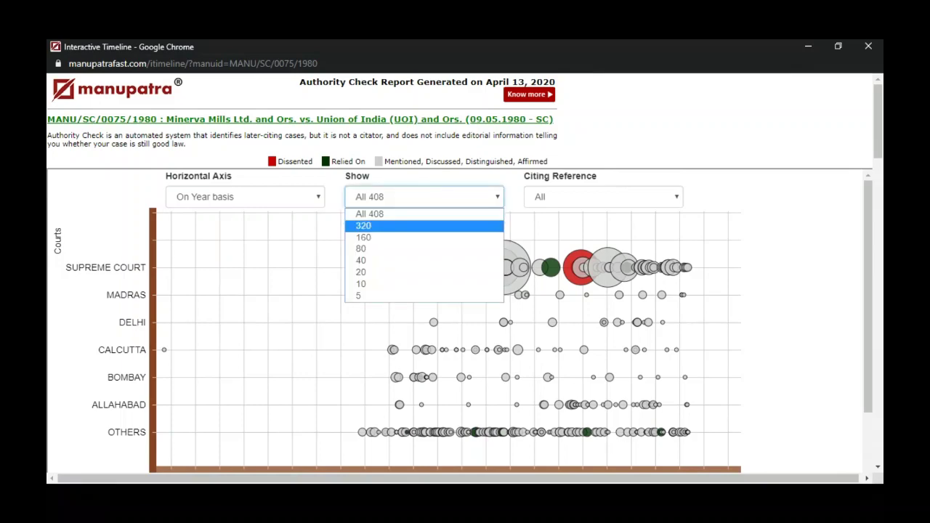
click(398, 227)
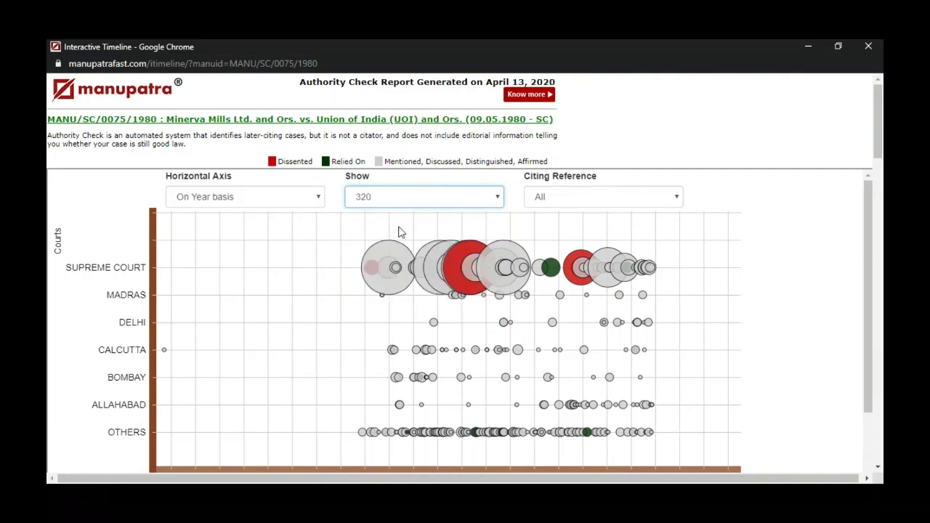
click(430, 203)
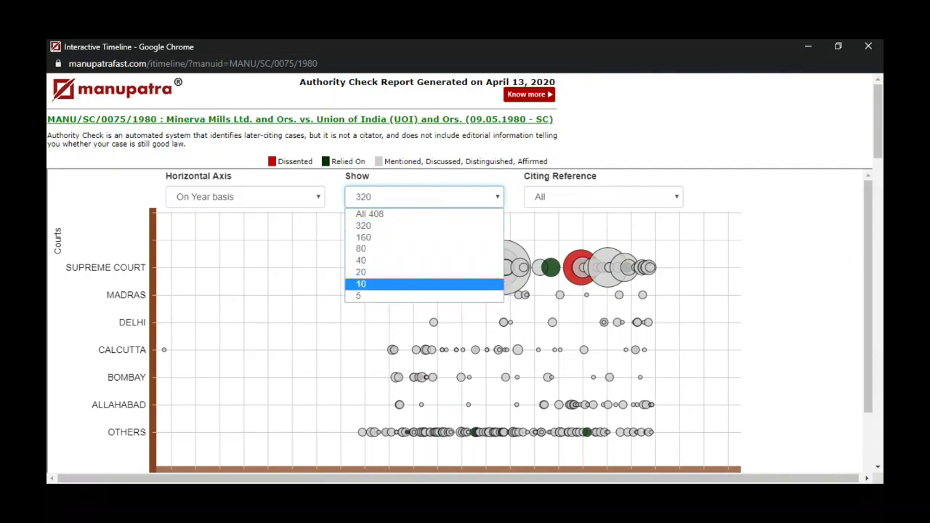
click(422, 295)
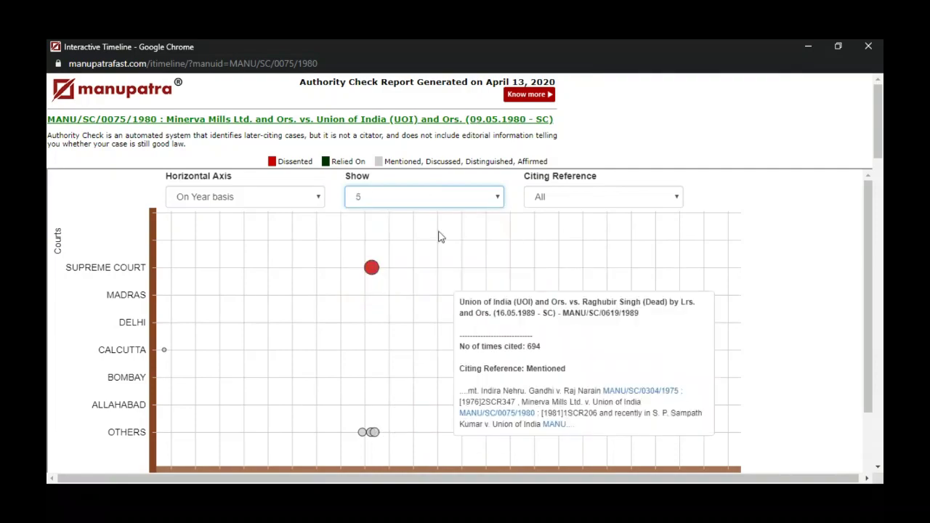
click(452, 205)
click(447, 216)
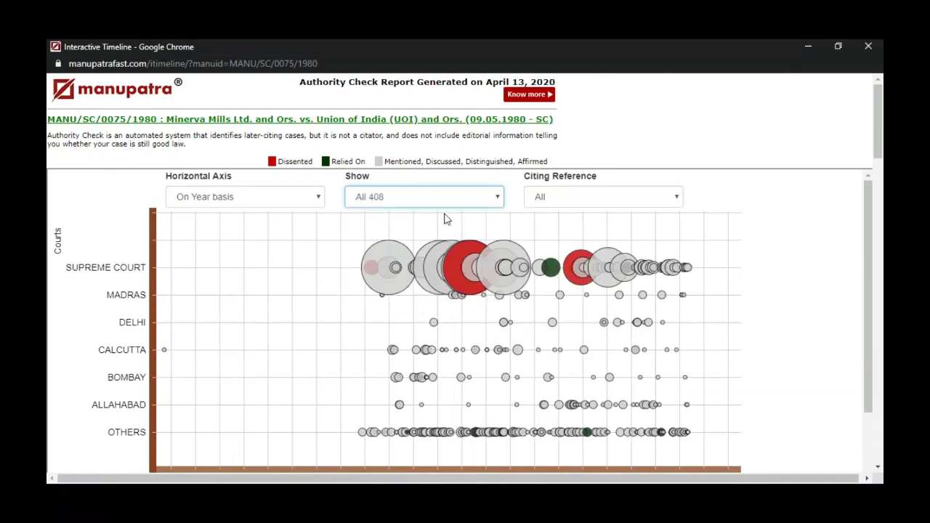
Step: Filter the timeline's Citing Reference by Relied On and then Discussed, and inspect the Supreme Court bubbles
click(557, 200)
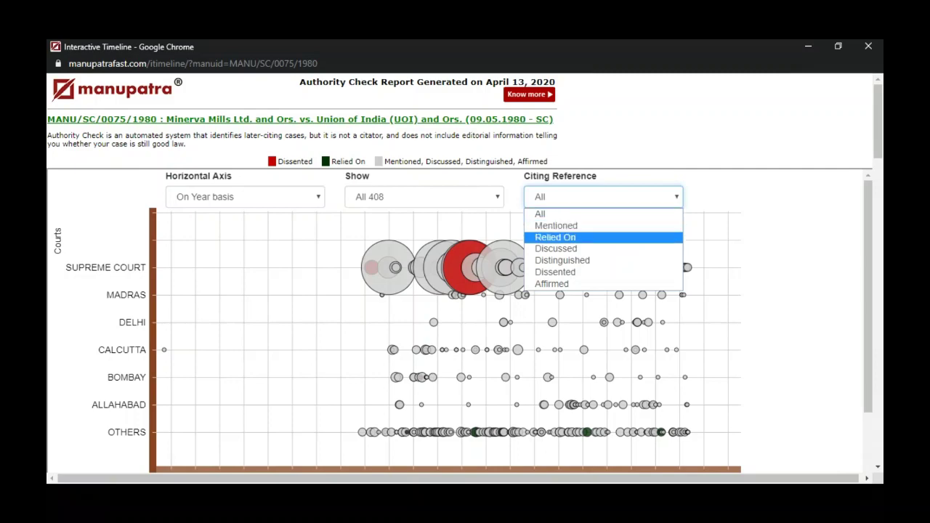
click(579, 238)
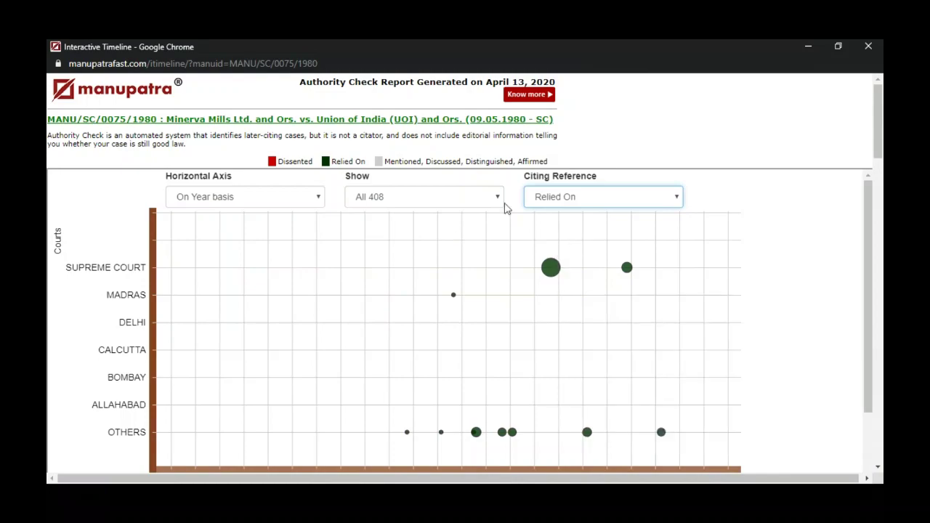
click(552, 199)
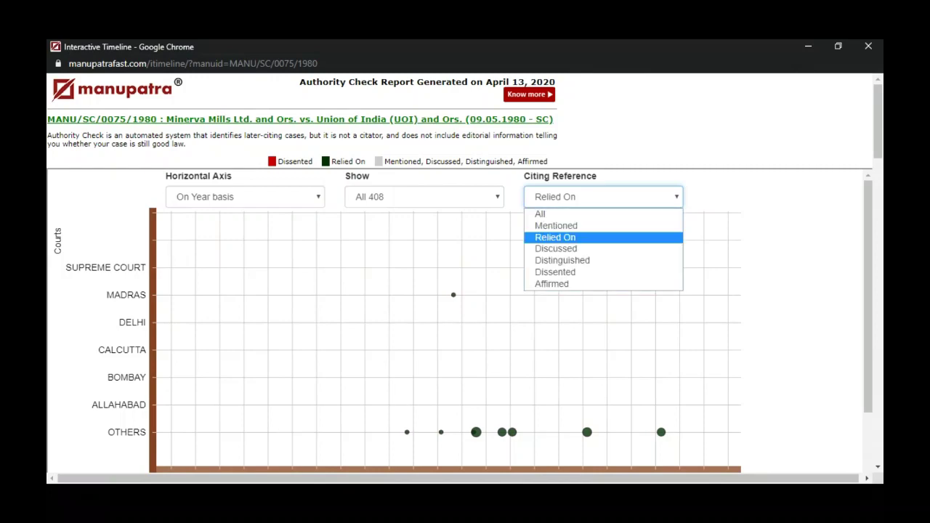
click(564, 249)
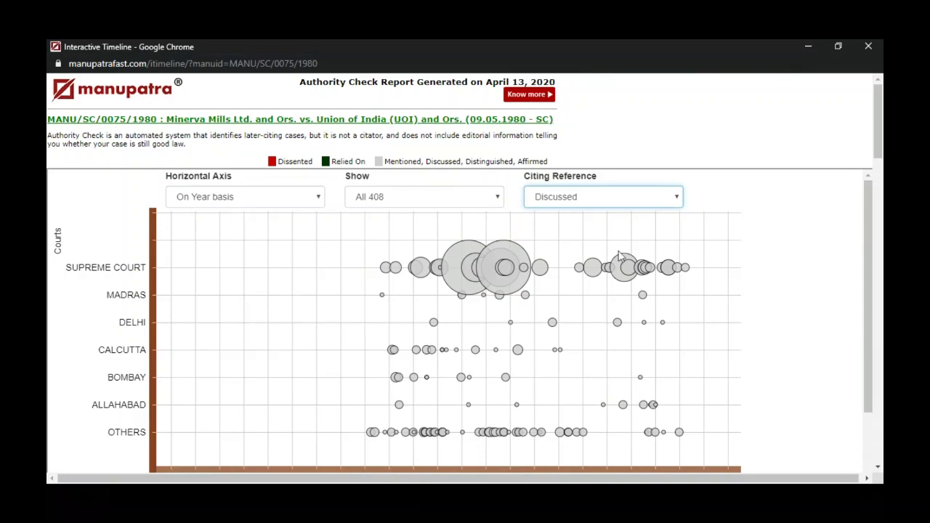
mouse_move(625, 264)
mouse_move(504, 249)
drag(871, 228, 879, 163)
Step: Reset the Citing Reference filter to All, and close the Authority Check report after reviewing the full chart
click(633, 205)
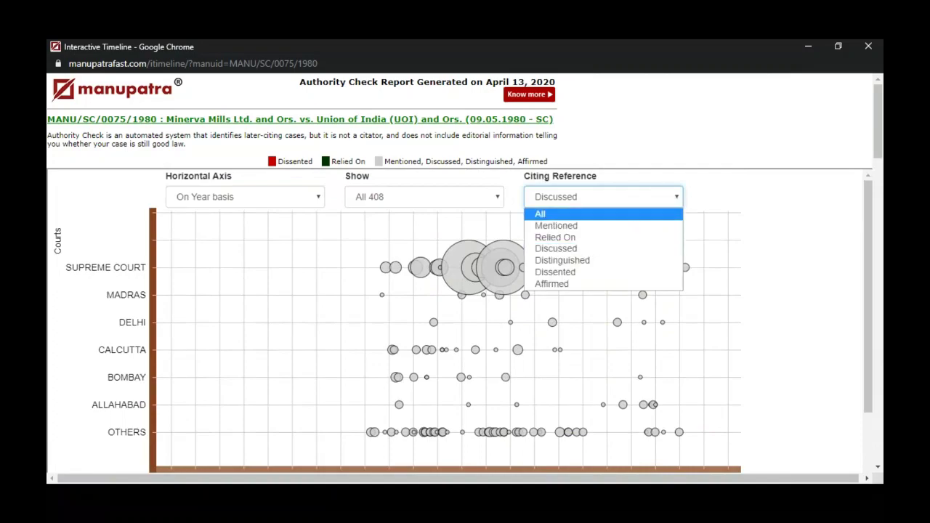
click(610, 215)
mouse_move(459, 256)
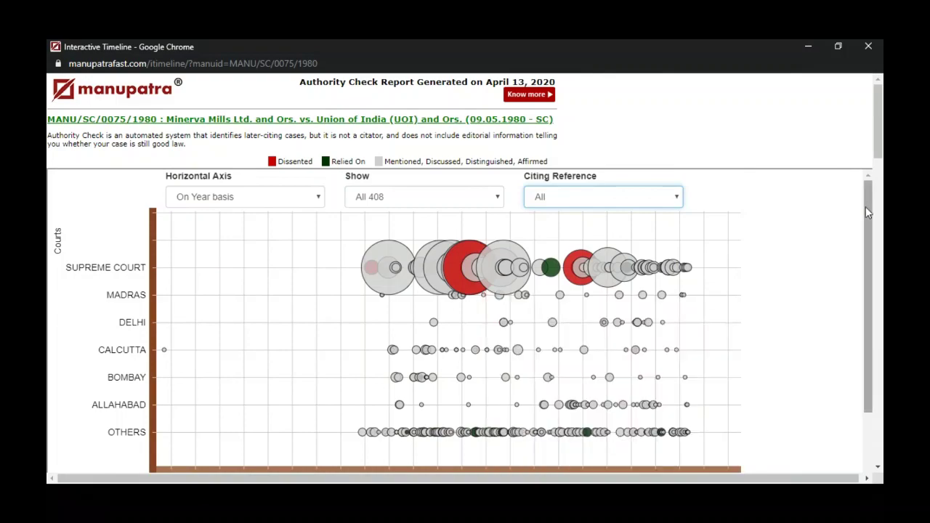
drag(866, 210, 882, 299)
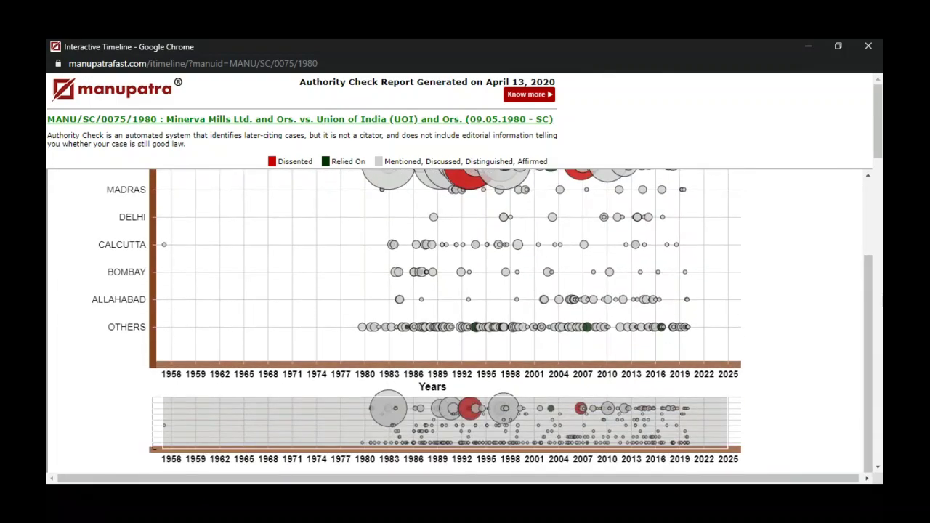
drag(878, 303, 876, 227)
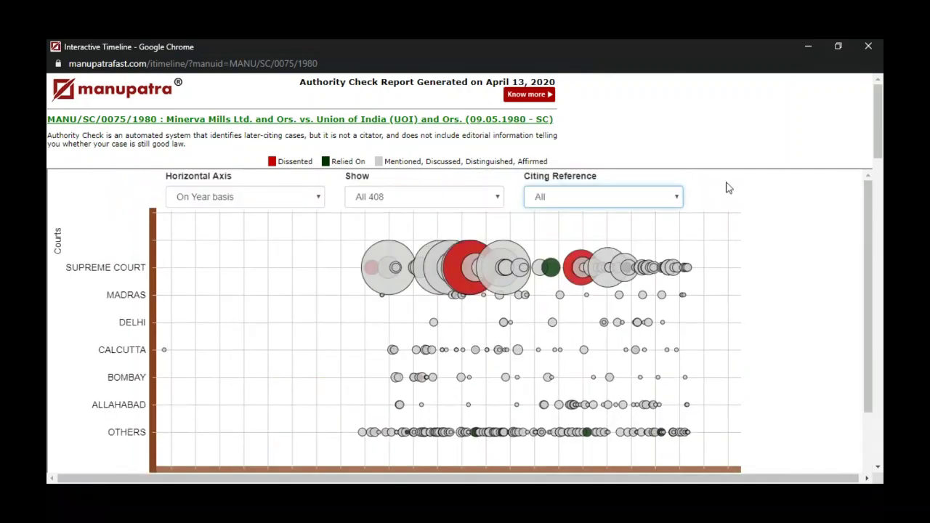
click(877, 43)
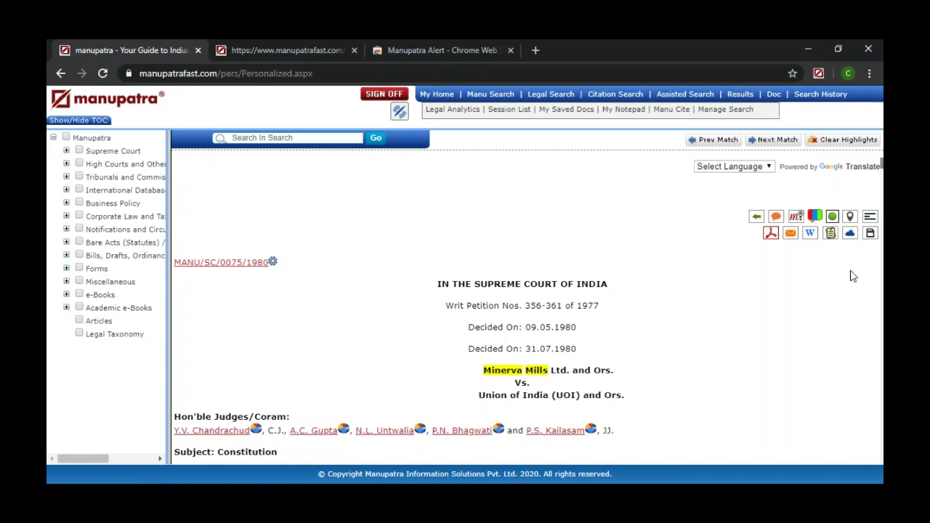
Step: Open the judgment's Case Map in a maximized window and check the relation marked on a citing-case arrow
click(852, 217)
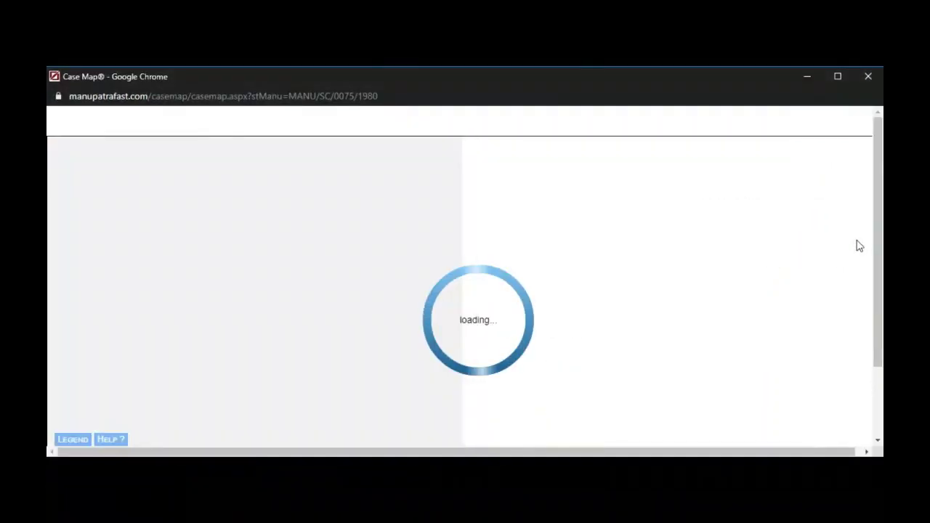
click(838, 76)
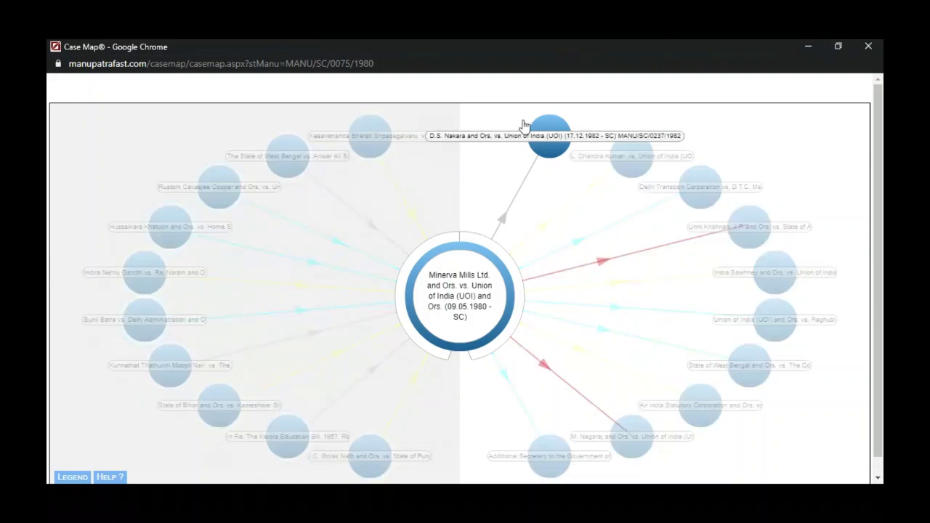
mouse_move(545, 231)
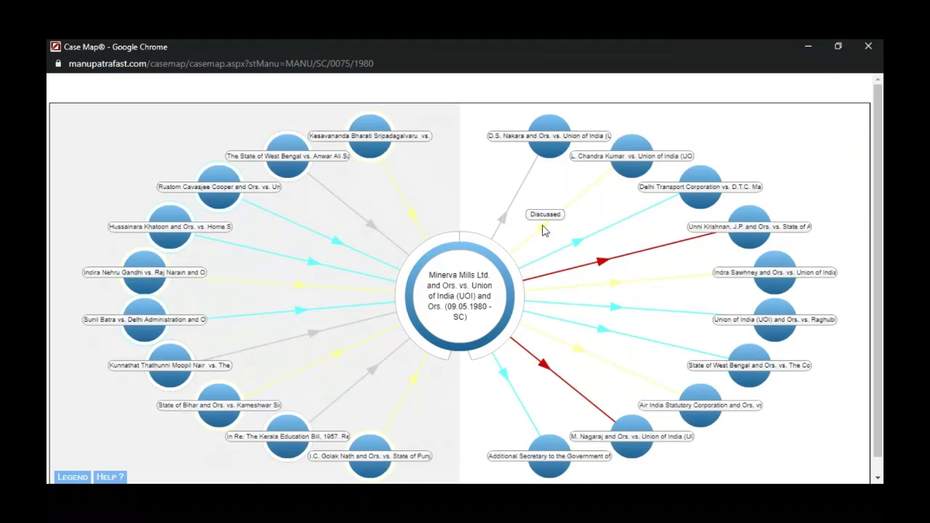
Step: Check the relations marked on the citing-case arrows, and view the Case Map of the dissenting 1993 State of Andhra Pradesh case before closing it
mouse_move(578, 247)
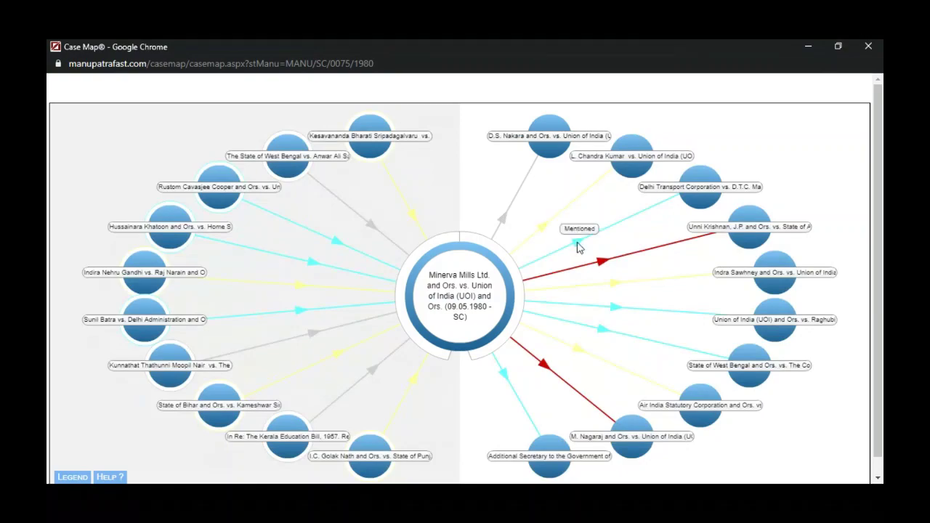
mouse_move(606, 264)
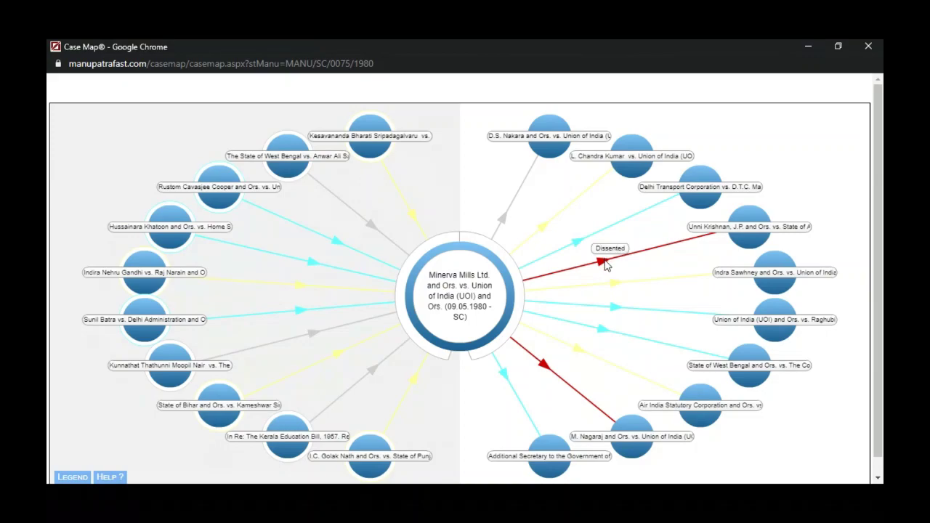
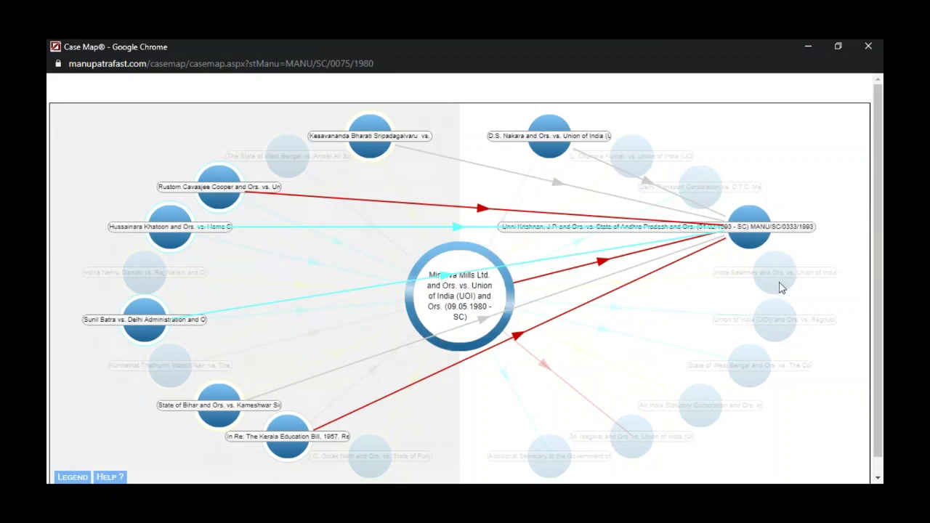
click(807, 226)
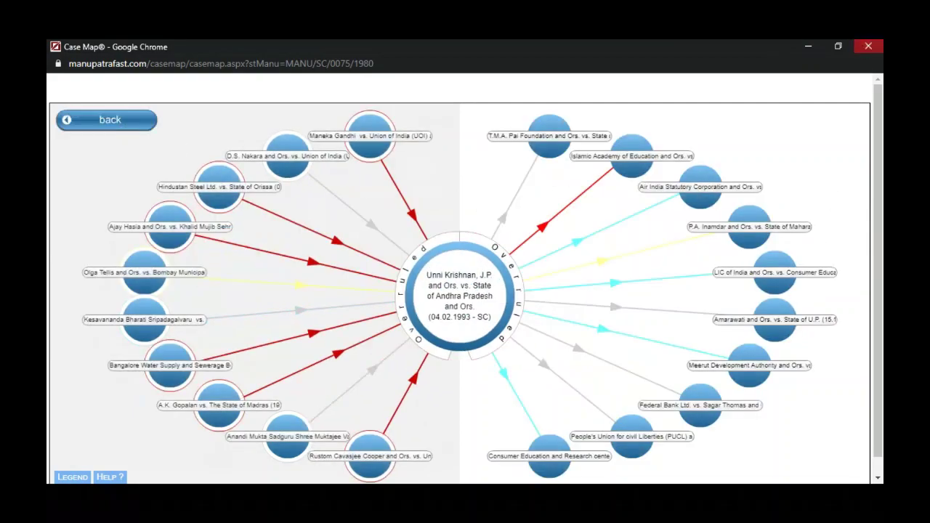
click(868, 47)
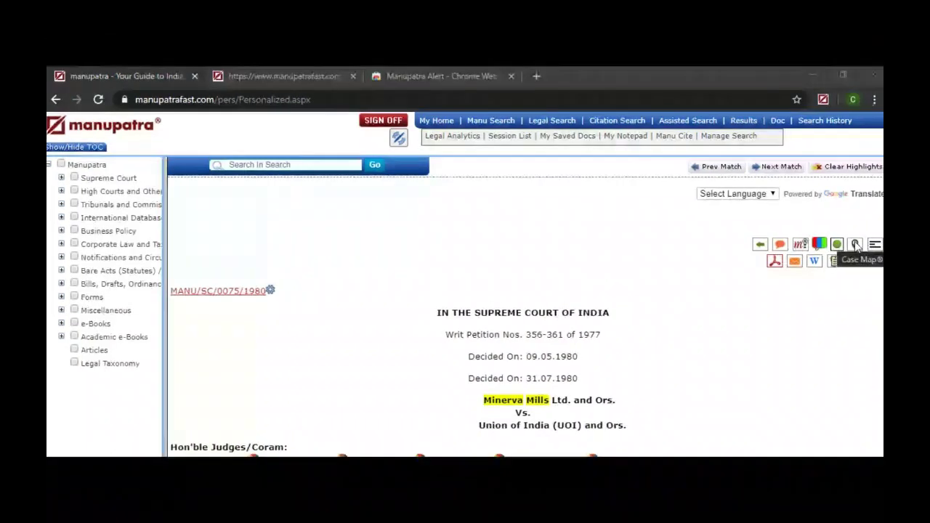
Step: Reopen the Minerva Mills Case Map in a maximized window, review its cited and citing cases, and close it
click(856, 245)
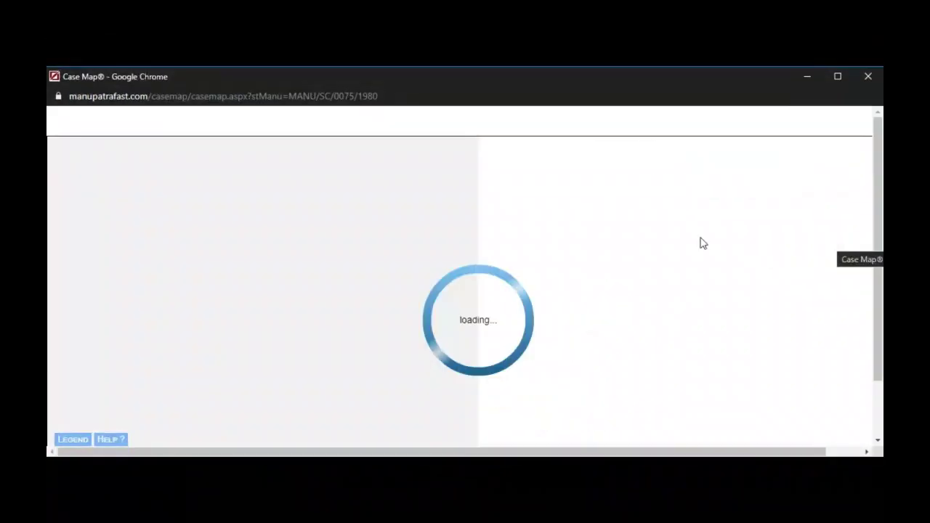
click(837, 77)
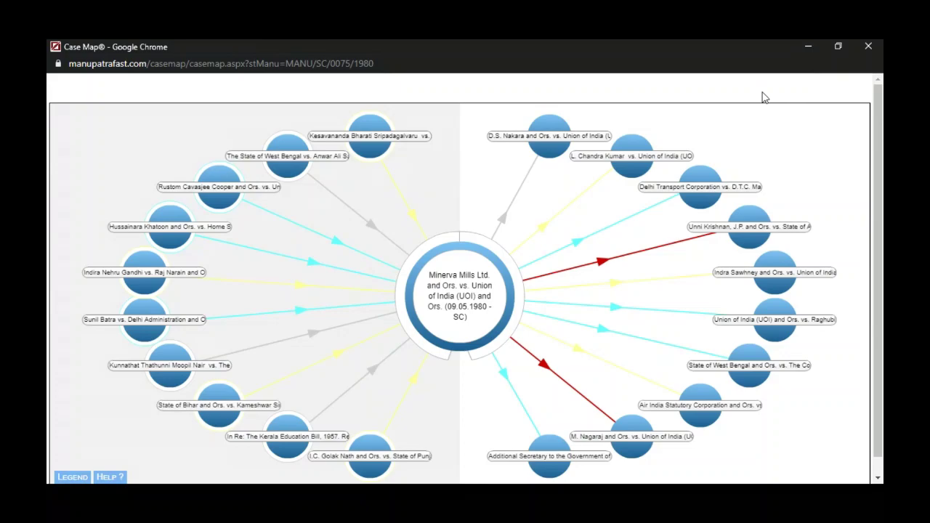
click(869, 47)
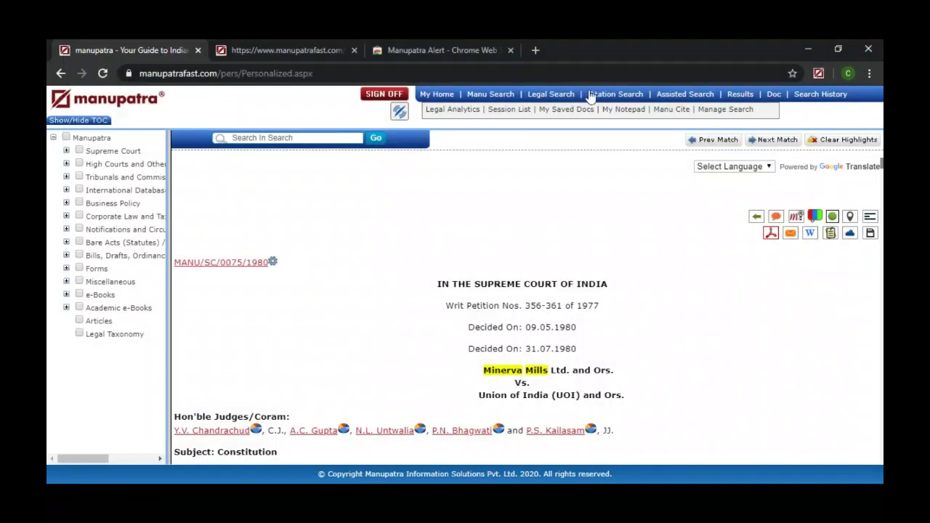
Step: Run a Legal Search Advance Search for judgments with "patel engineering" as the Appellant/Respondent
scroll(562, 98, down, 1)
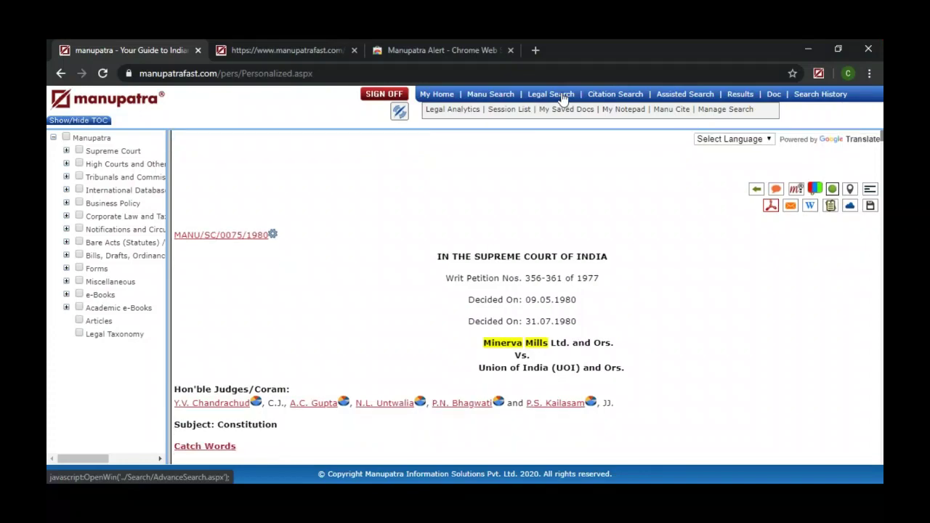
click(562, 96)
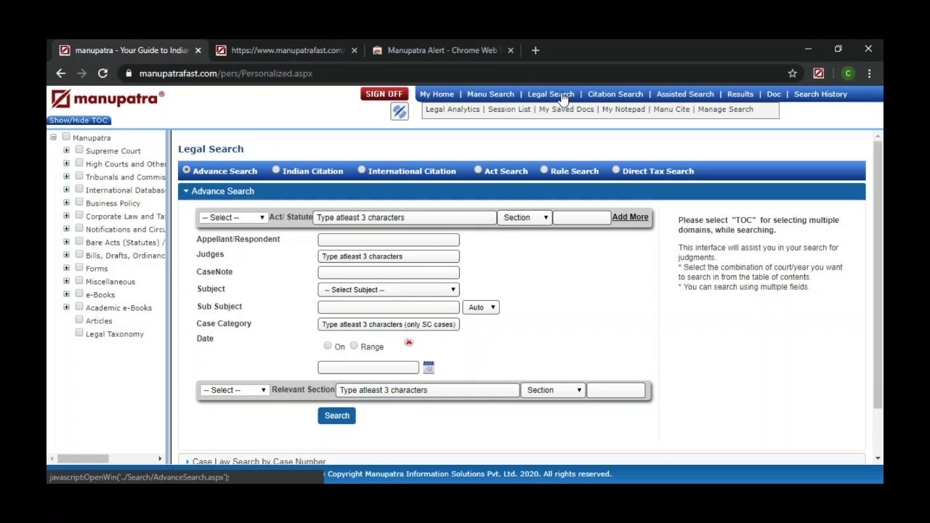
click(354, 241)
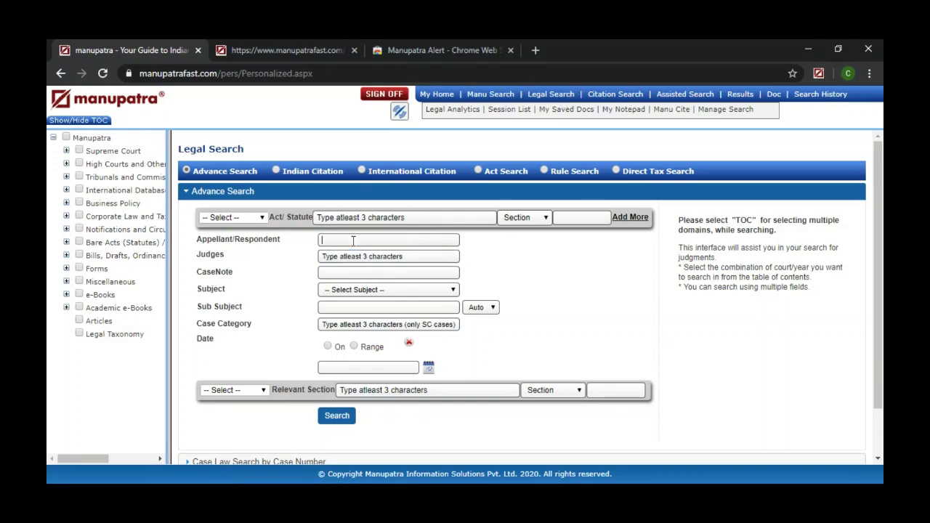
text(patel engineering)
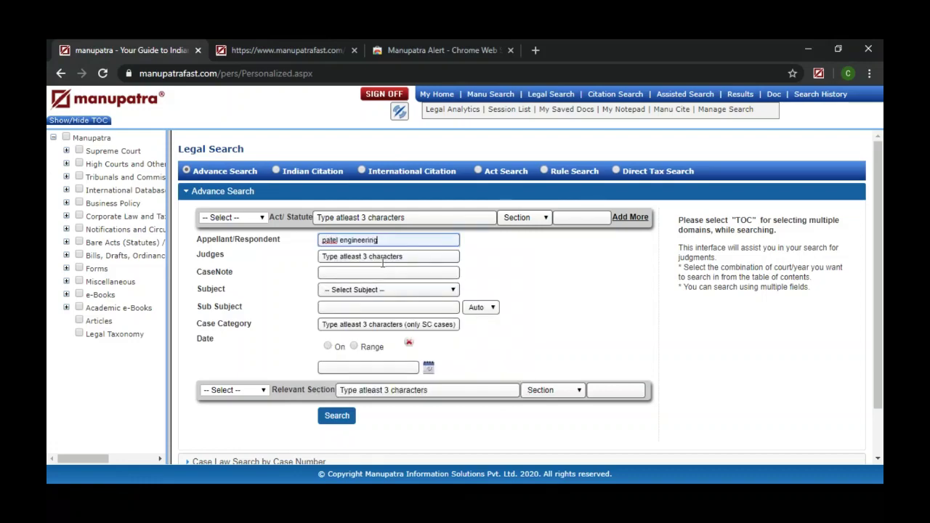
click(330, 421)
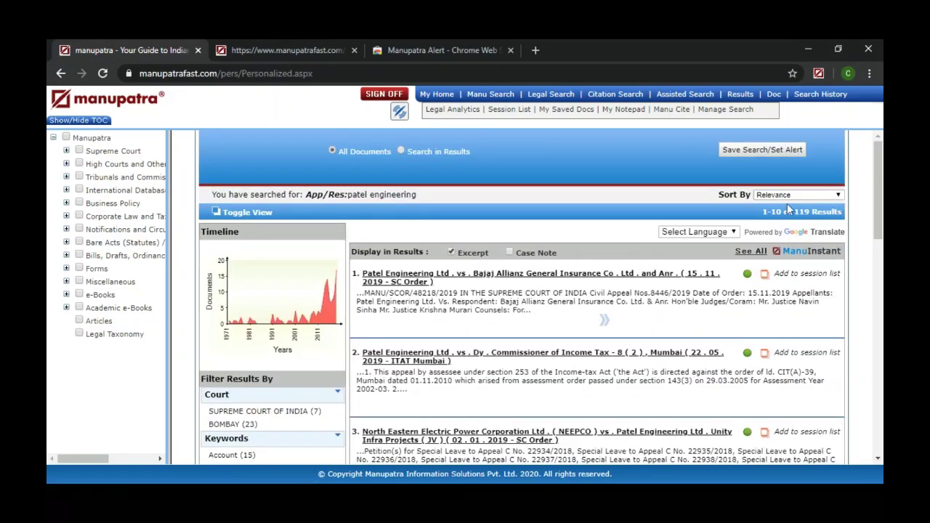
Step: Sort the search results by Cited (Most) and open the S.B.P. and Co. vs. Patel Engineering Ltd. judgment
click(823, 193)
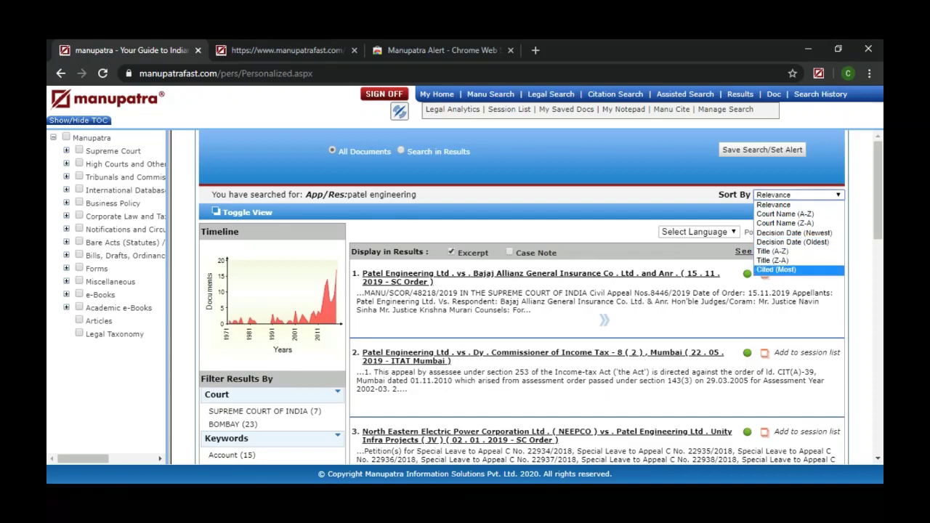
click(777, 270)
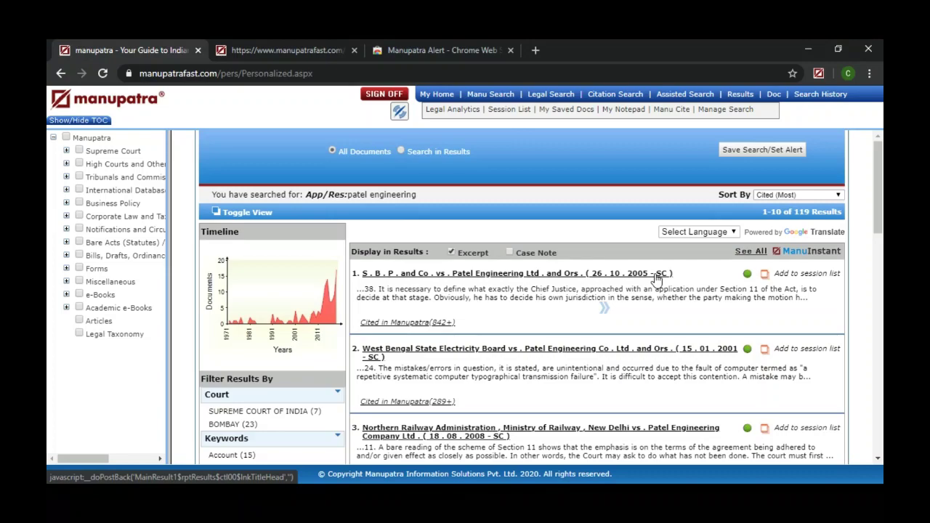
click(658, 276)
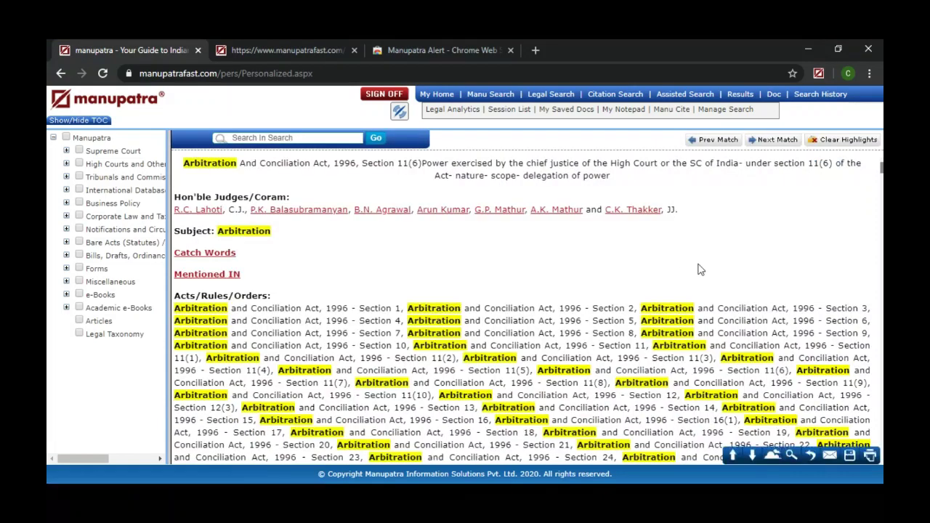
Step: Open the S.B.P. and Co. judgment's Authority Check timeline in a maximized window and inspect the Supreme Court bubbles
scroll(698, 267, up, 2)
scroll(698, 269, up, 4)
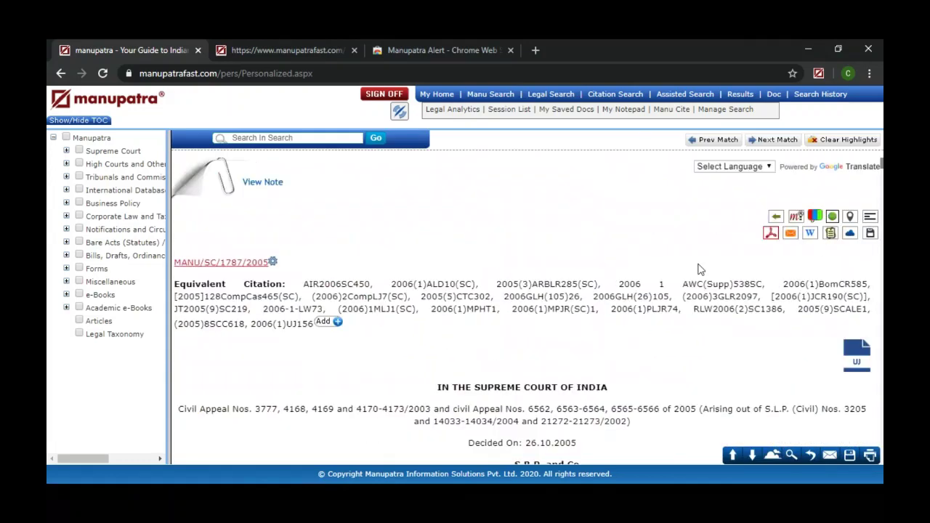
click(833, 218)
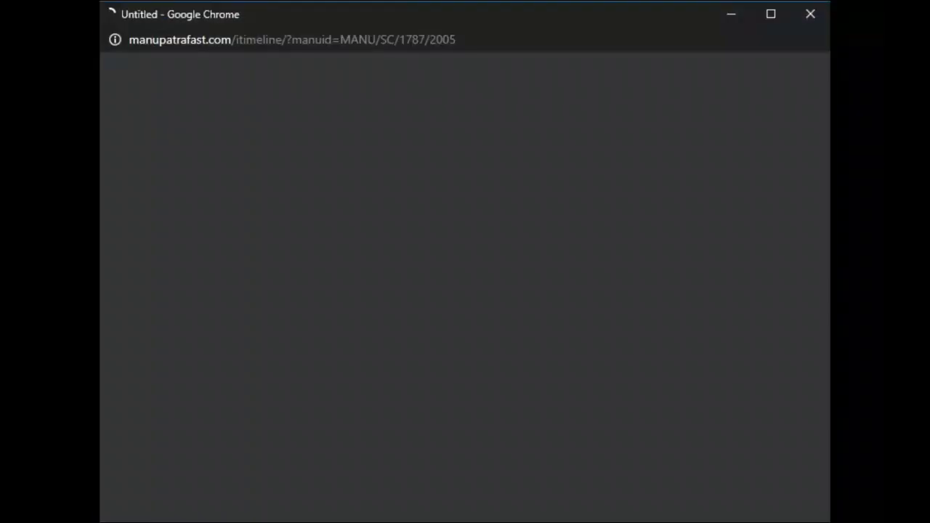
click(770, 15)
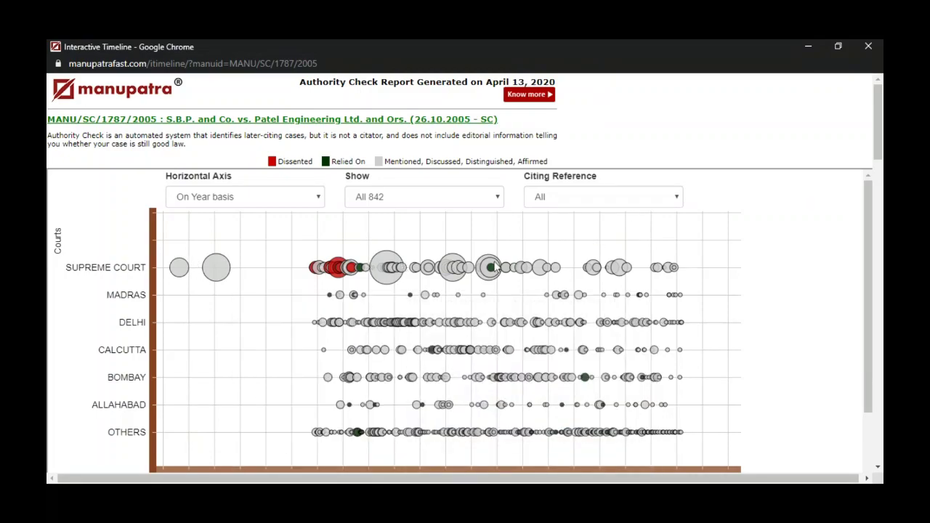
mouse_move(676, 269)
Step: Filter the timeline's Citing Reference by Dissented and inspect the details of the earliest Supreme Court bubble
click(642, 205)
key(Down)
key(Down)
key(Down)
key(Down)
key(Down)
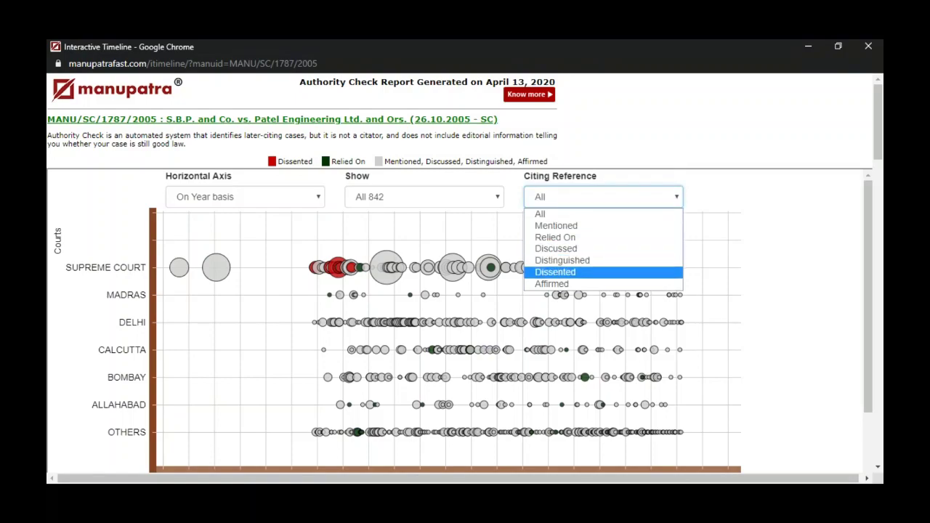
click(627, 272)
mouse_move(325, 272)
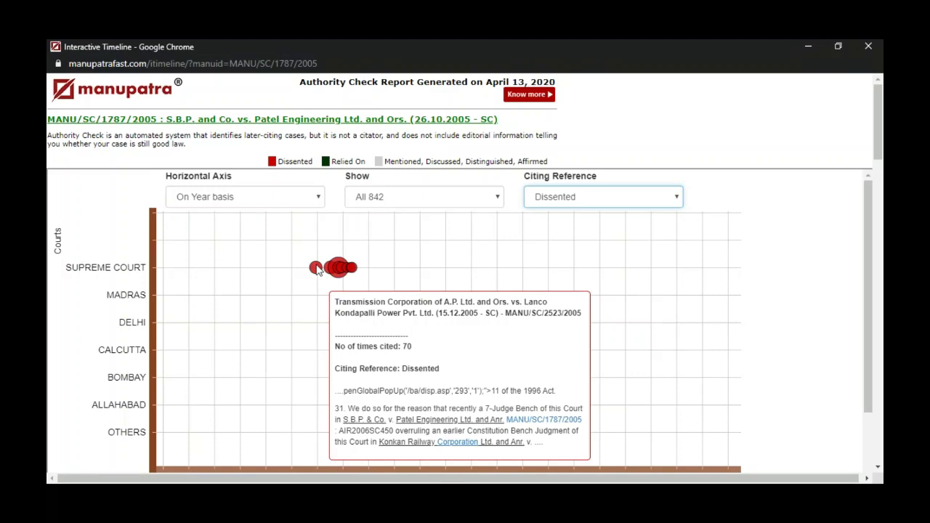
Step: Reset the timeline's Citing Reference filter from Dissented to All and review the full chart
click(606, 203)
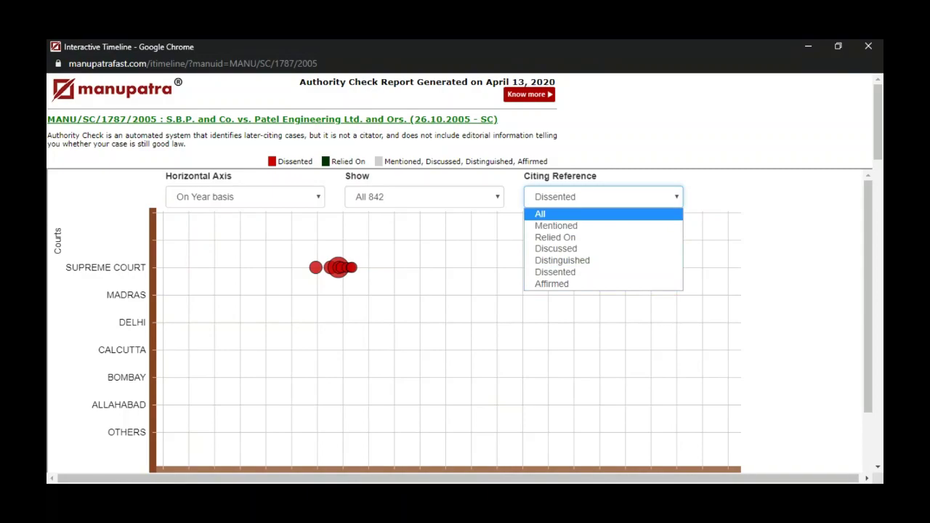
click(606, 215)
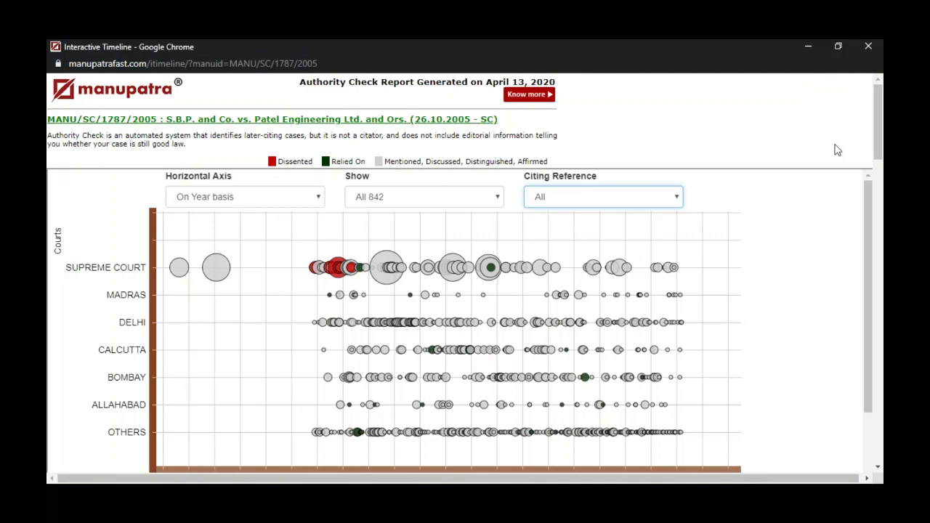
click(806, 212)
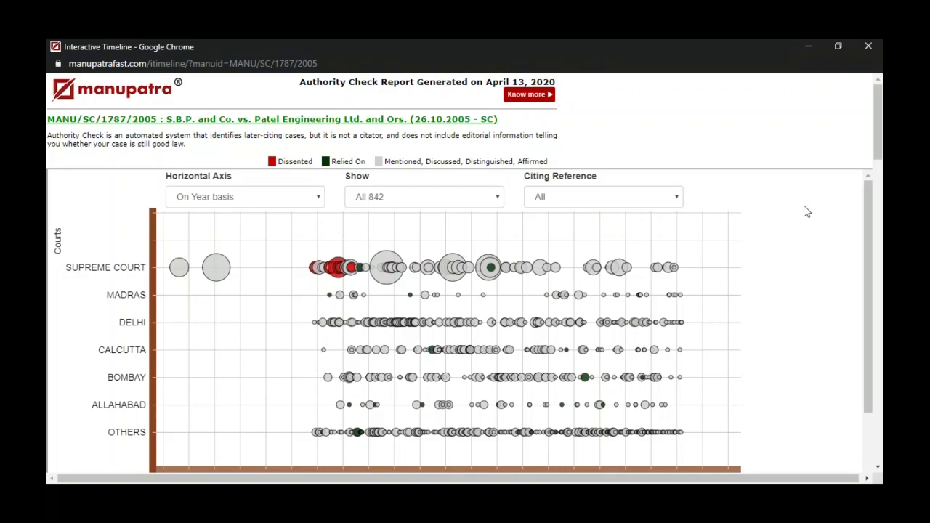
Step: Filter the Citing Reference by Relied On, inspect a Calcutta and a Supreme Court bubble, and close the Authority Check report
click(639, 201)
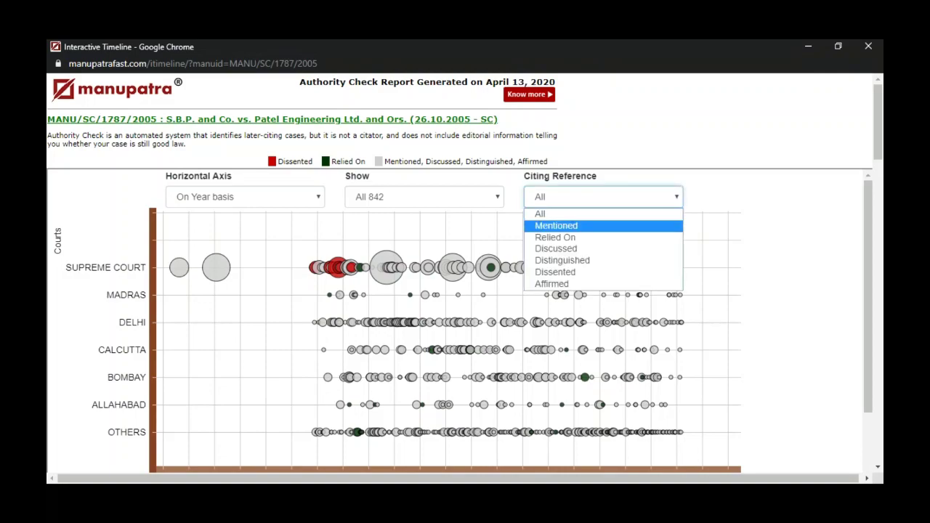
click(555, 237)
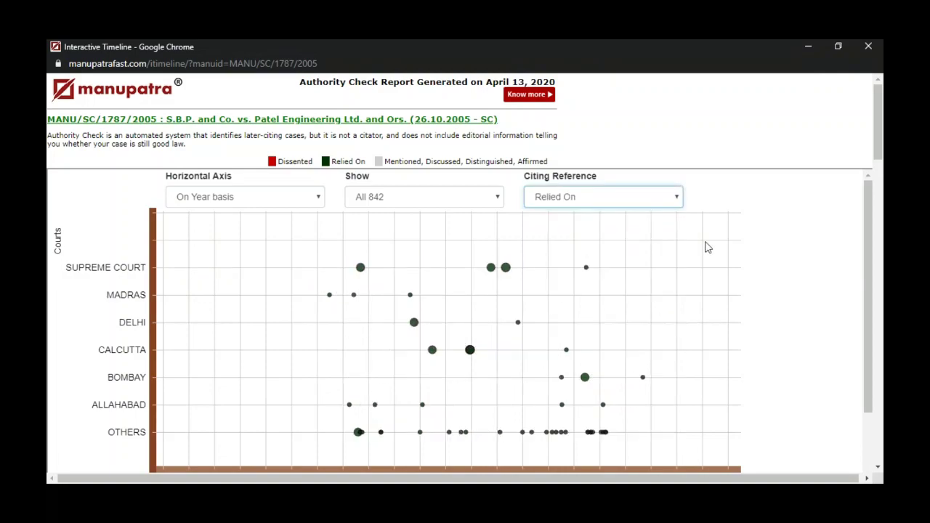
mouse_move(470, 351)
mouse_move(509, 273)
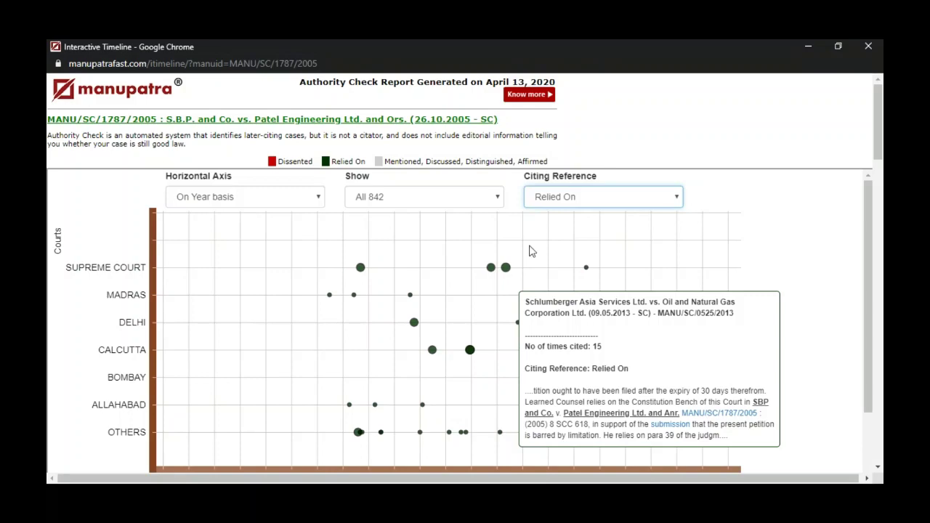
click(866, 46)
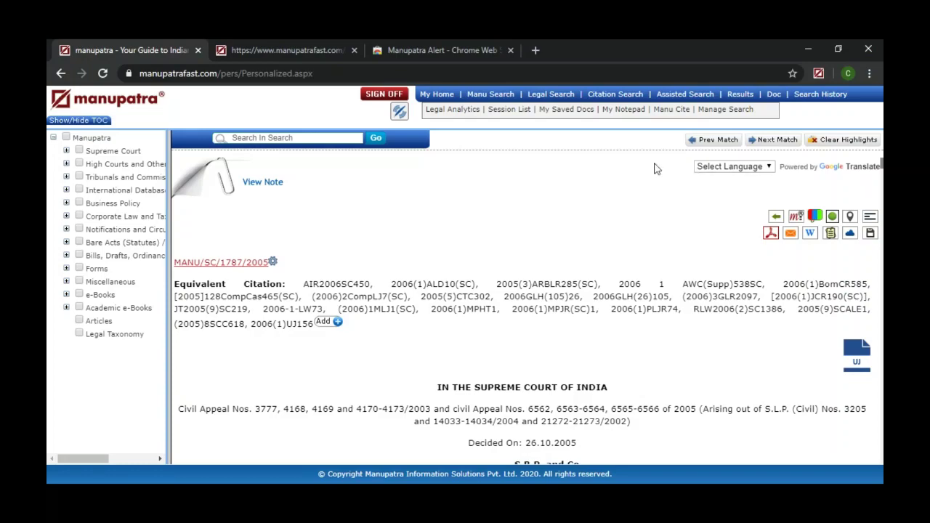
Step: Open the S.B.P. and Co. judgment's Case Map in a maximized window, review its case relations, and close it
click(852, 220)
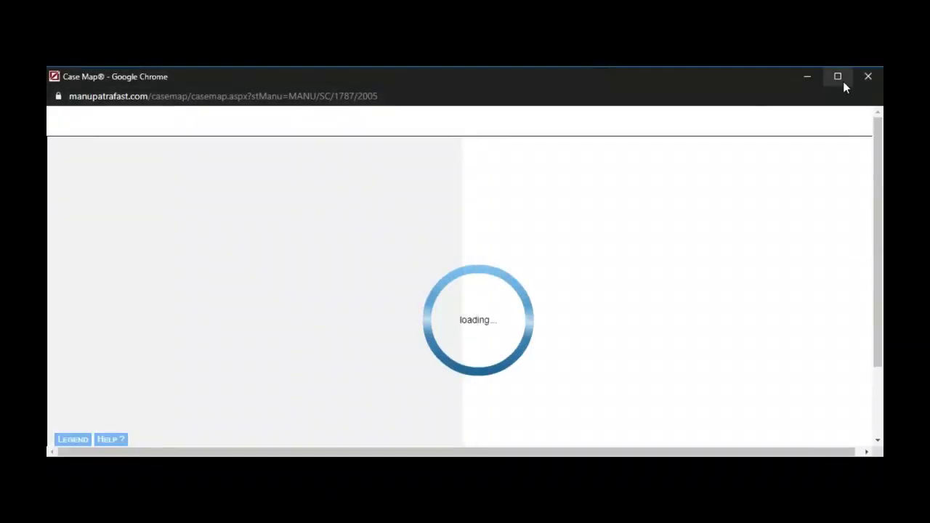
click(839, 77)
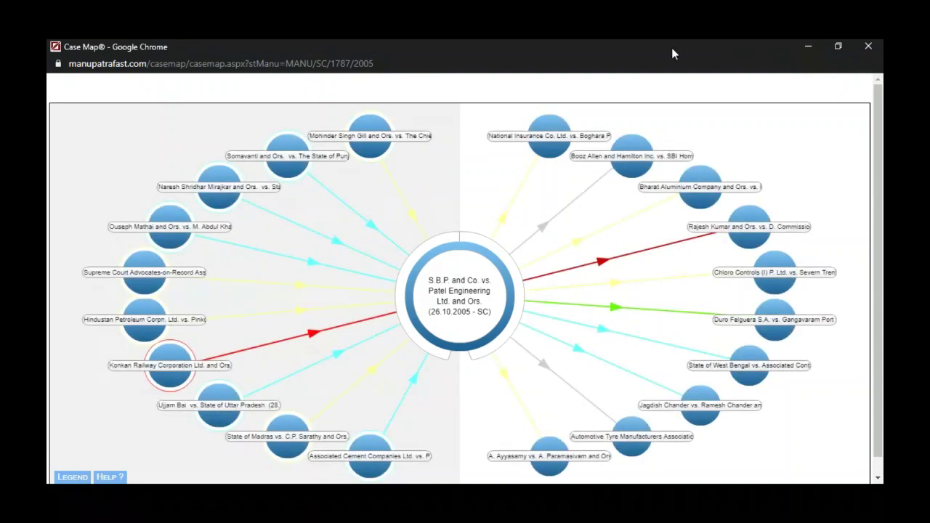
click(869, 46)
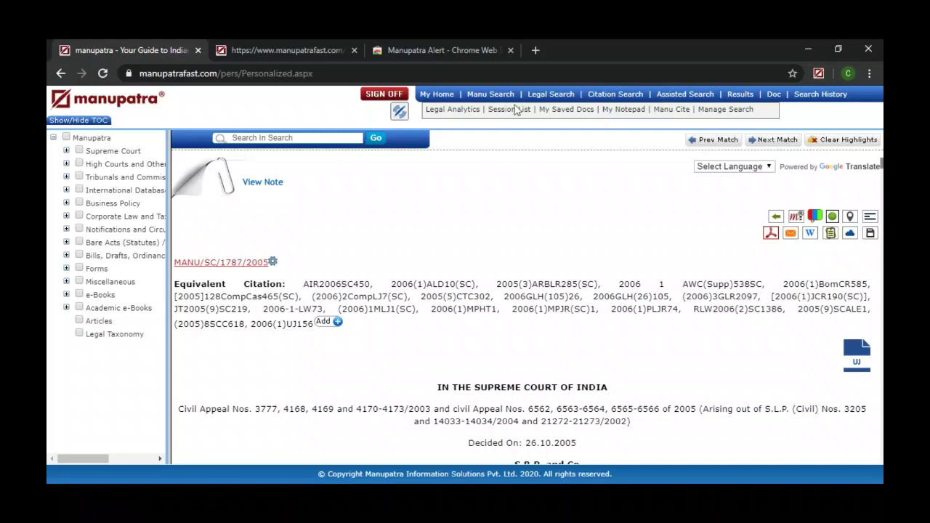
Step: Run an advanced Legal Search for judgments with "islamic academy" as the Appellant/Respondent
scroll(549, 99, down, 1)
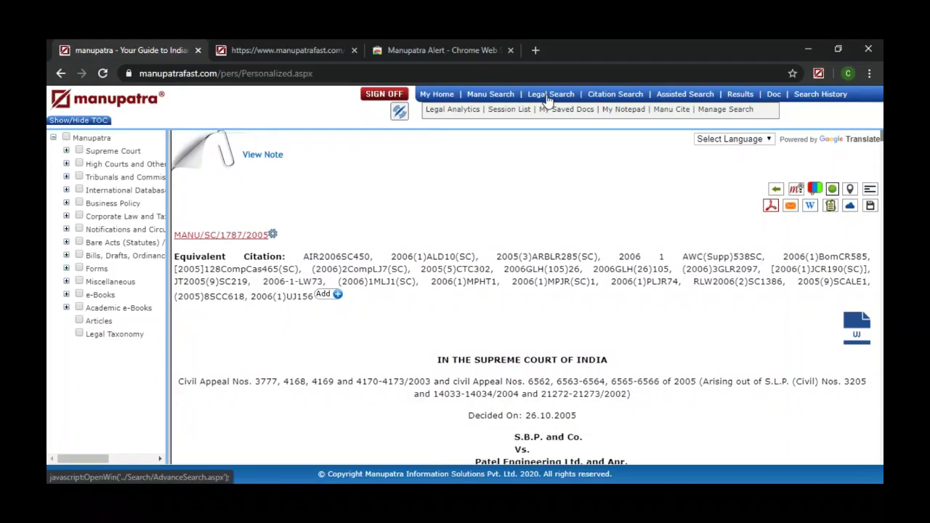
click(549, 94)
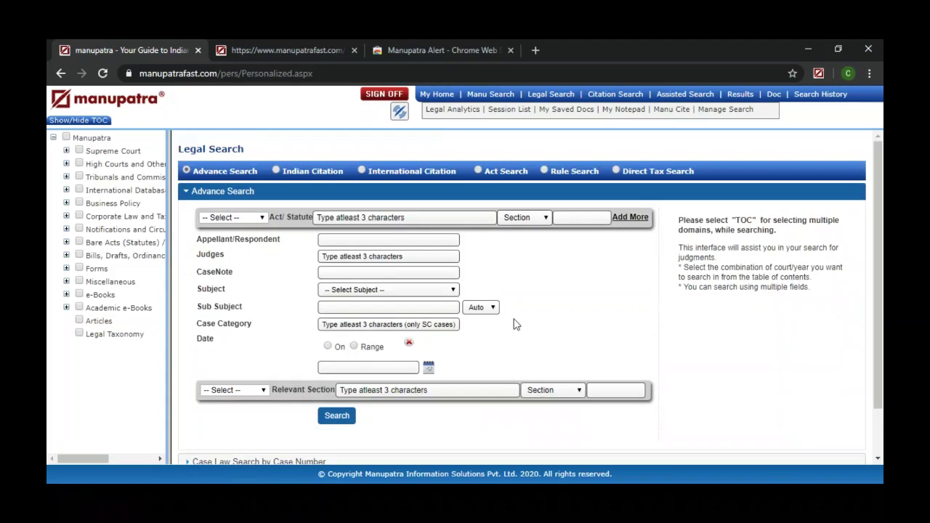
click(385, 237)
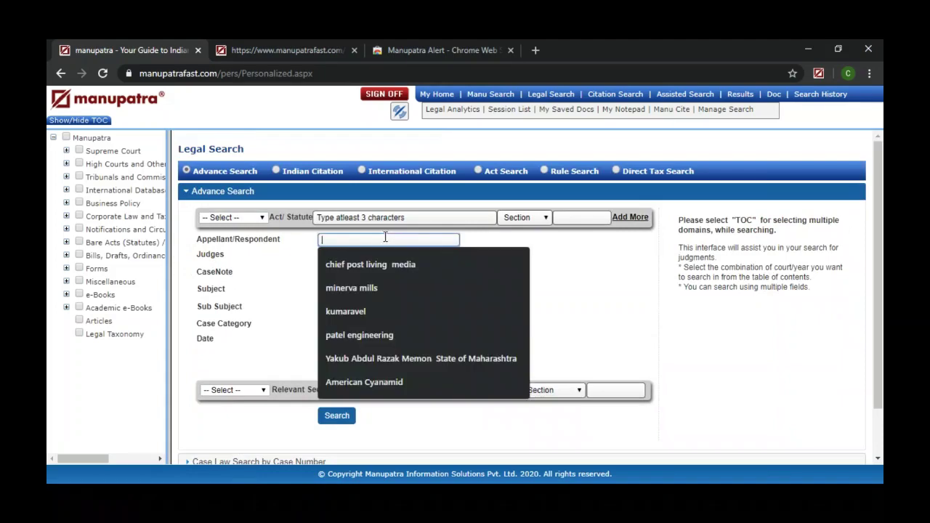
text(islamic)
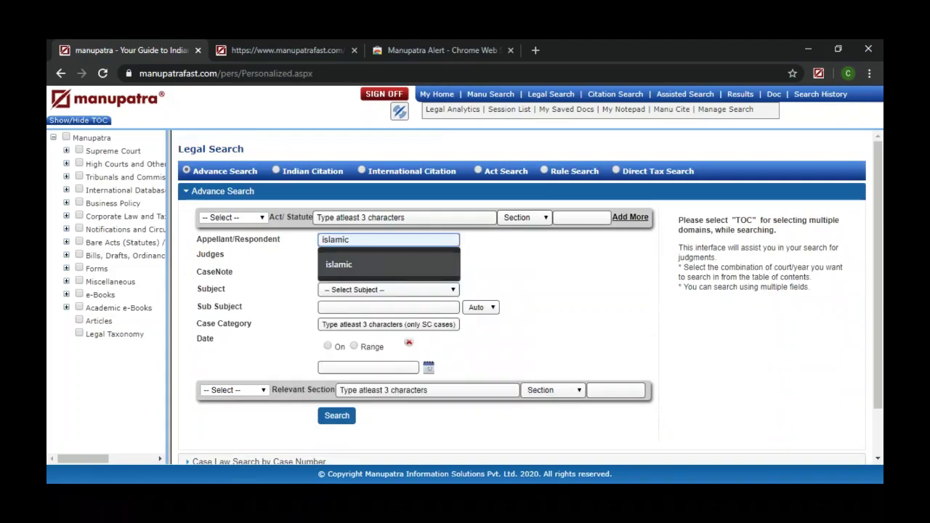
click(346, 265)
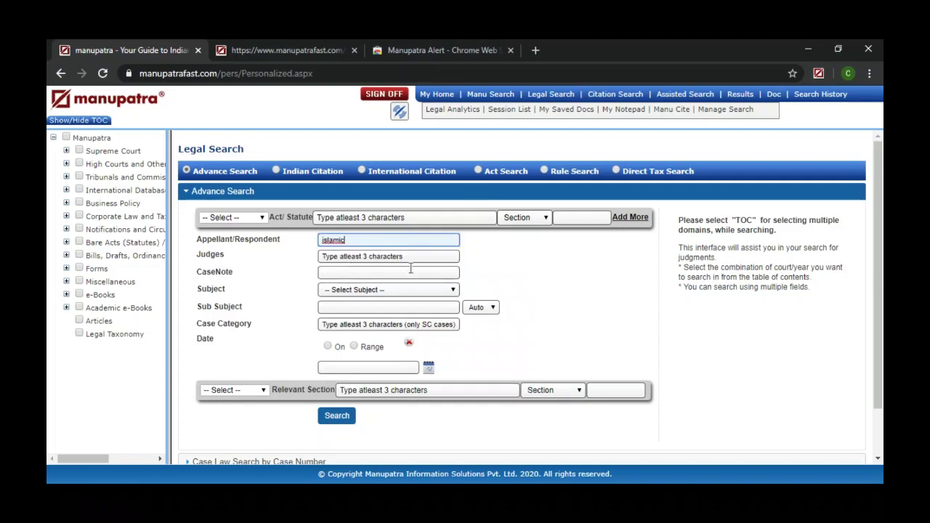
text(a)
text(cade)
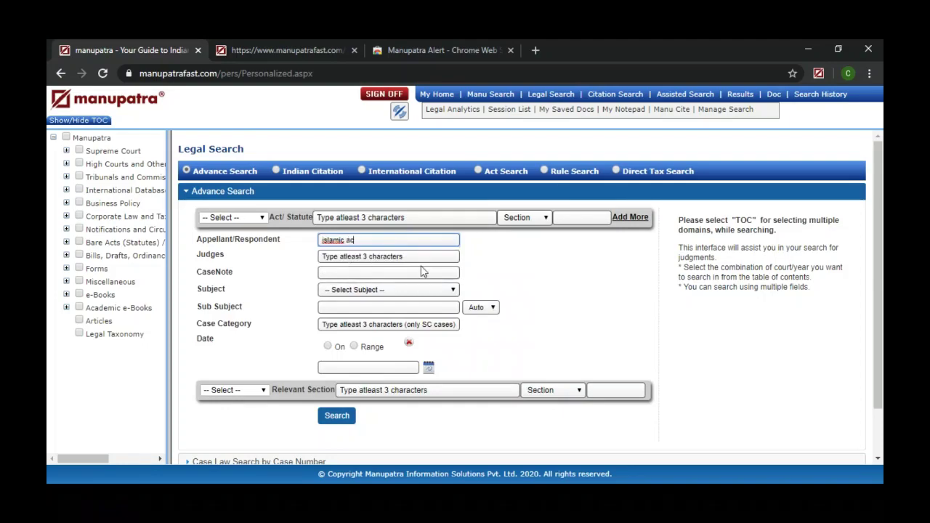
text(my)
click(333, 418)
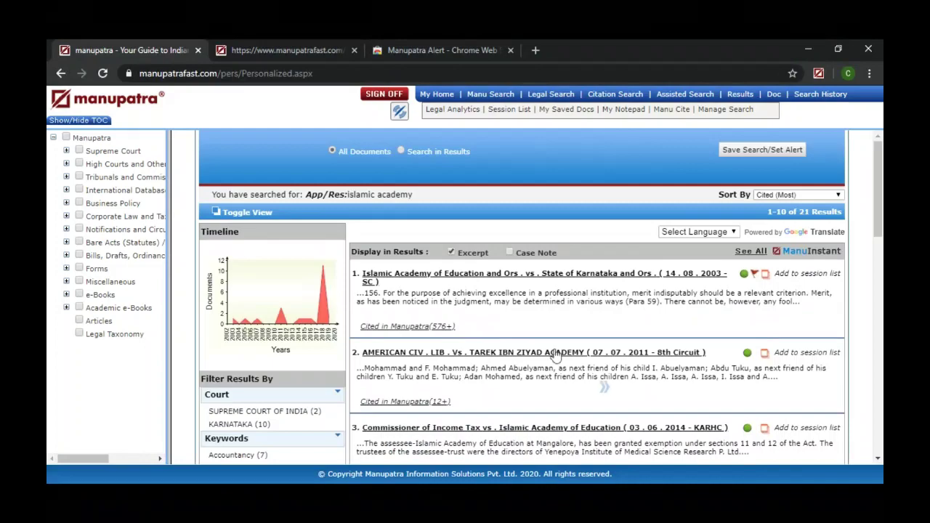
Step: Open the 2003 Islamic Academy of Education vs. State of Karnataka judgment's Authority Check timeline in a maximized window and inspect several Supreme Court bubbles
click(669, 279)
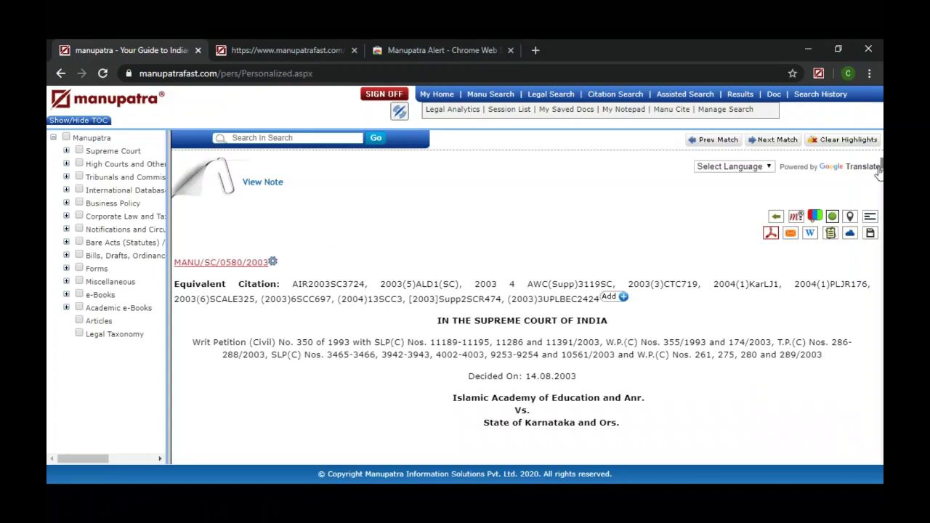
click(836, 223)
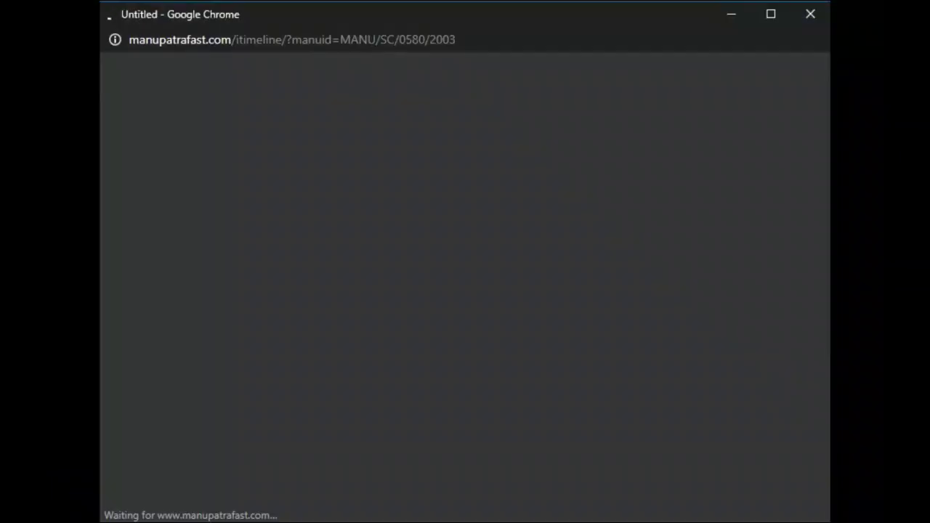
click(779, 17)
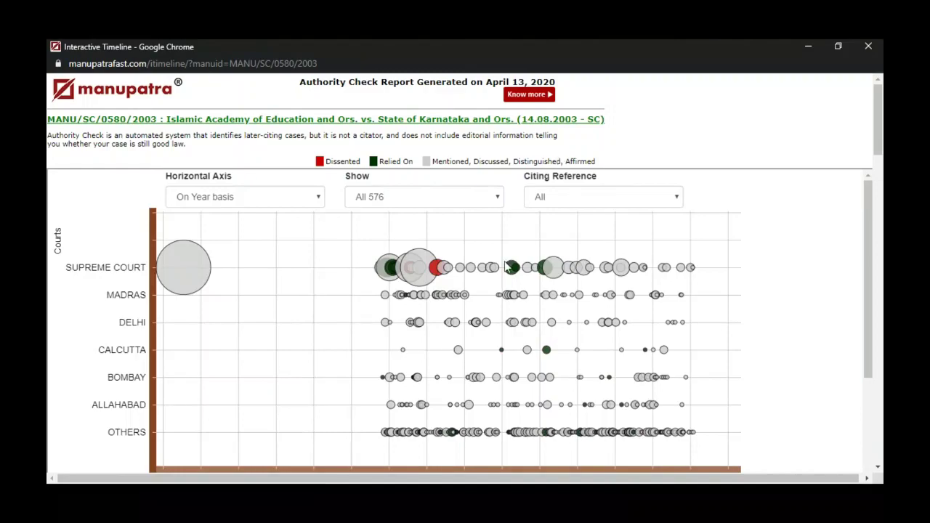
mouse_move(511, 271)
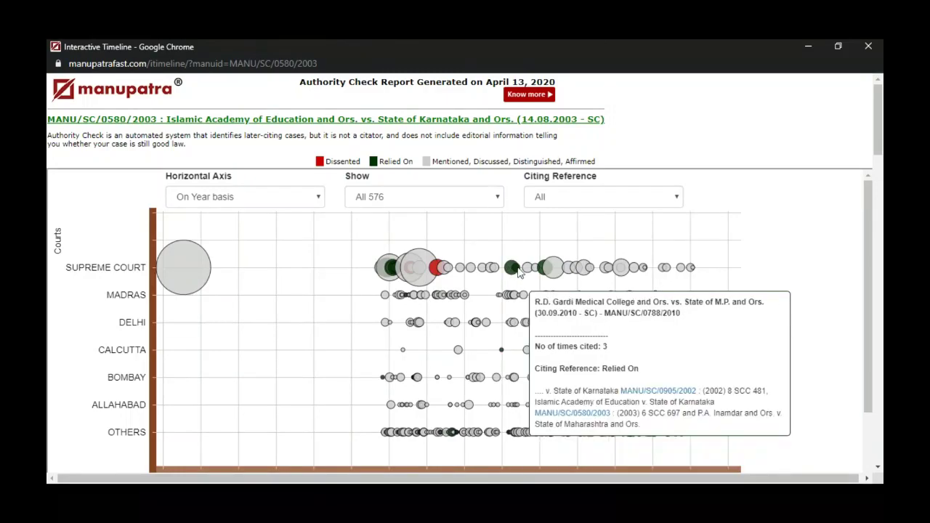
mouse_move(572, 269)
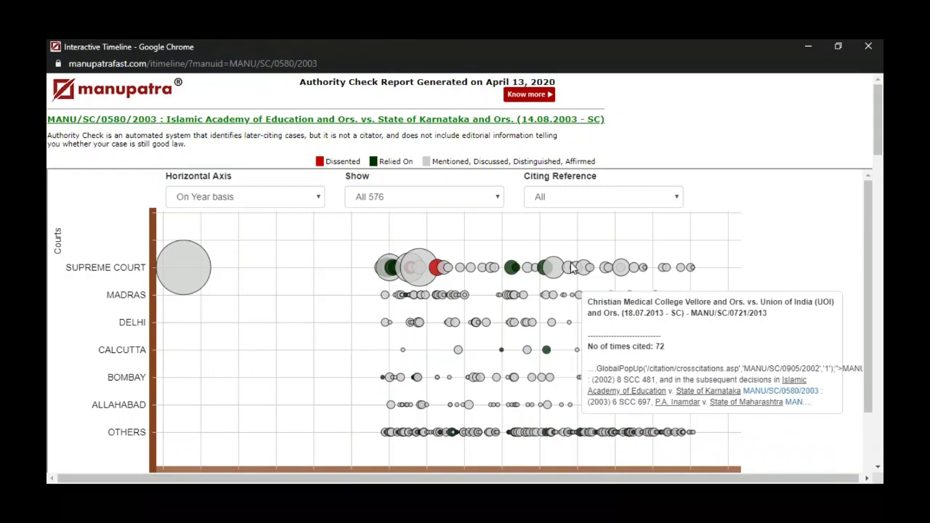
mouse_move(631, 270)
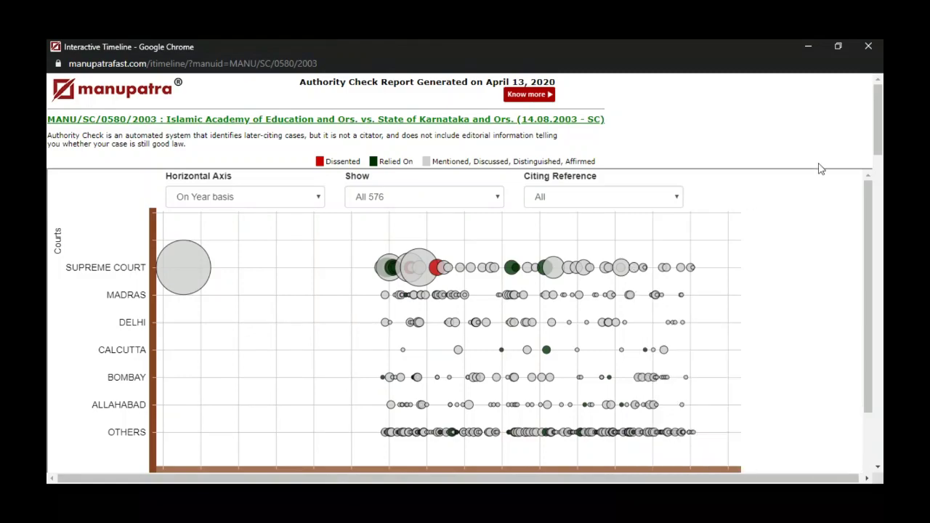
Step: Limit the timeline's Show setting to 320 citing cases, and reduce it further to 160
click(404, 201)
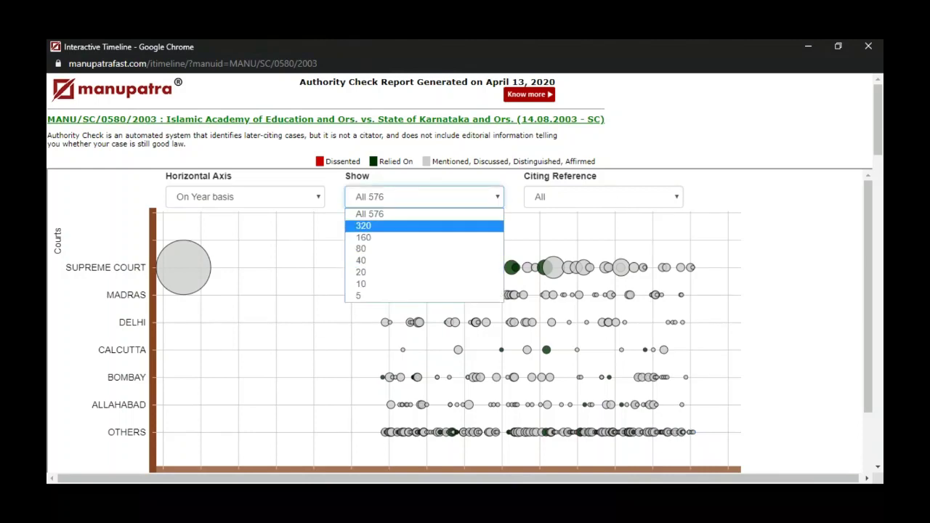
click(418, 226)
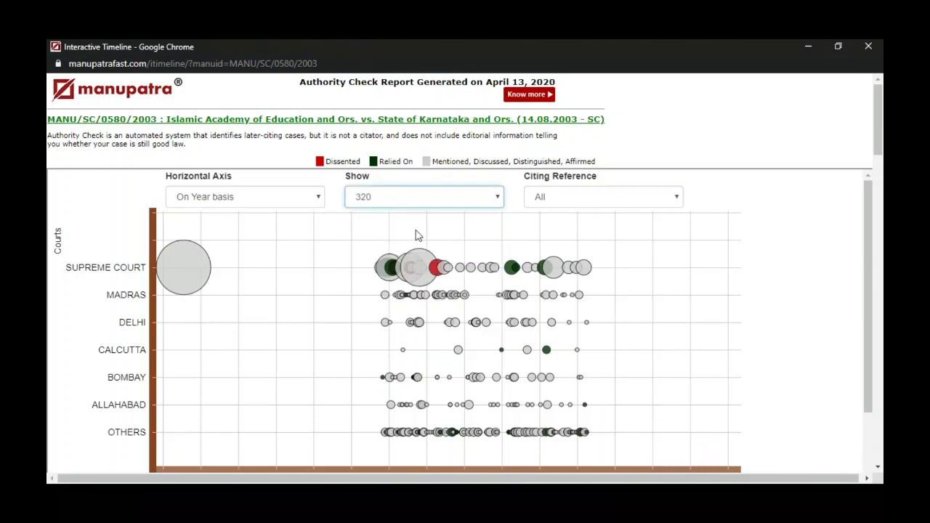
click(455, 193)
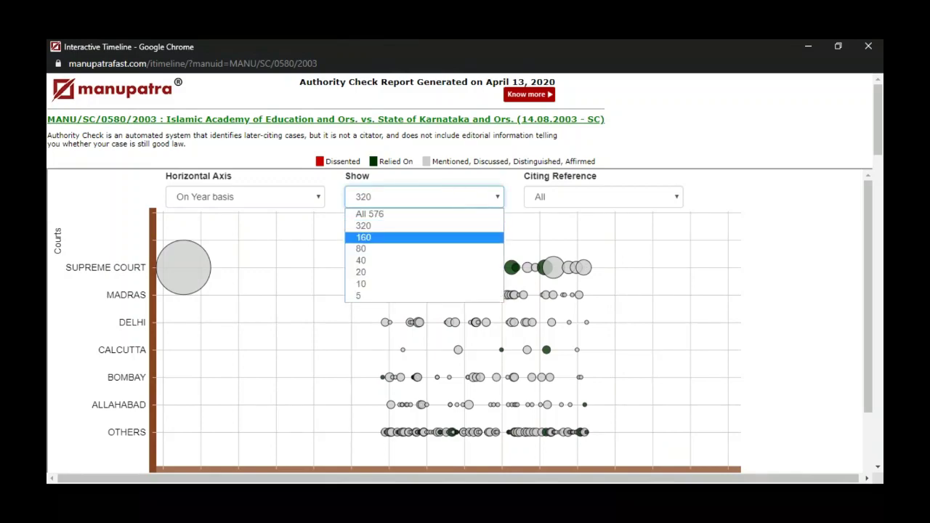
click(363, 237)
Step: Filter the timeline's Citing Reference by Relied On, review the remaining bubbles, and close the Authority Check report
click(551, 203)
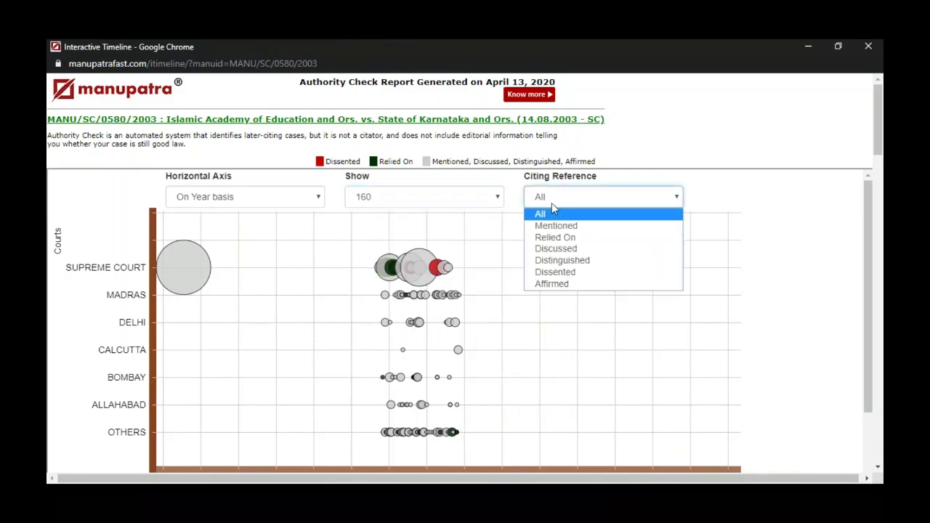
key(Down)
key(Down)
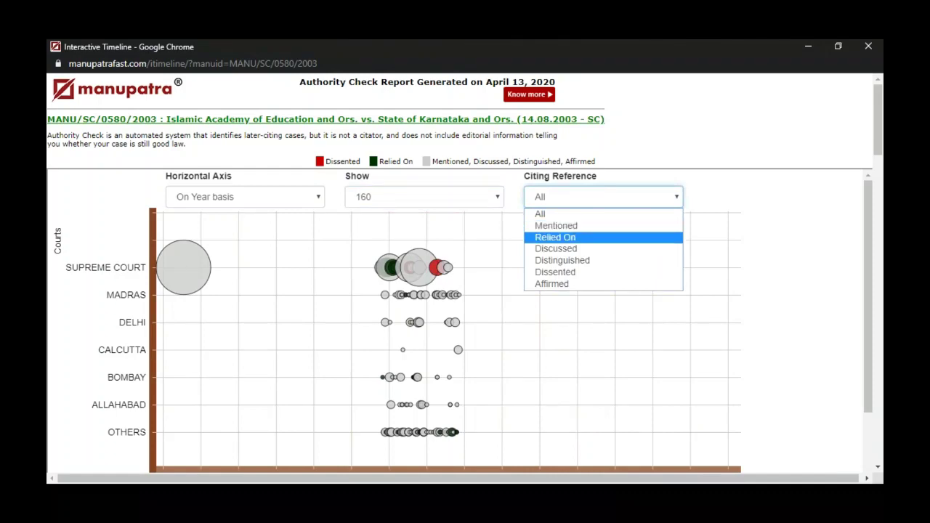
key(Return)
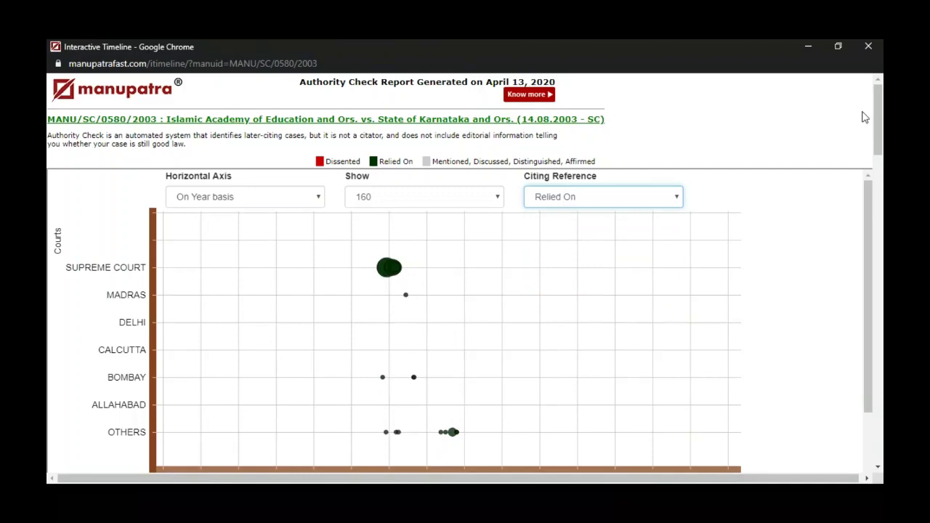
click(870, 46)
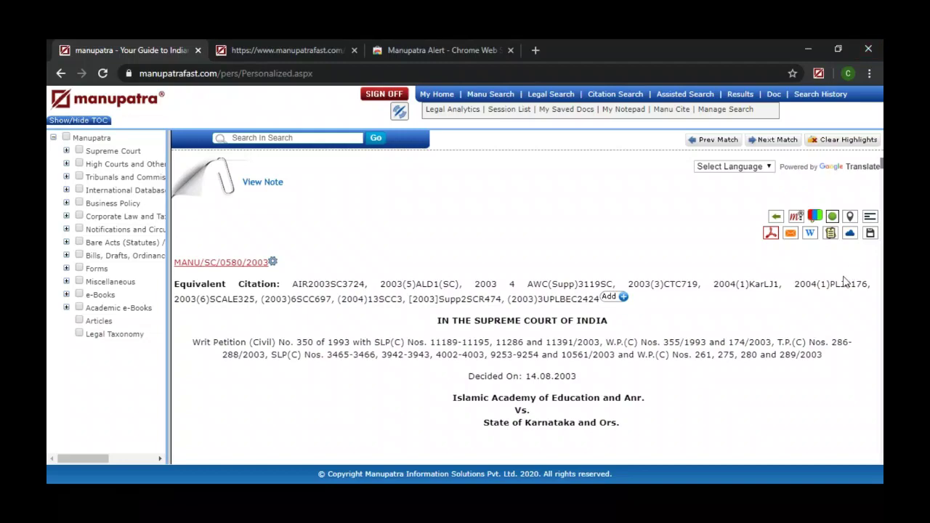
Step: Open the Islamic Academy judgment's Case Map in a maximized window, inspect the Modern Dental College case's links, and close the map
click(833, 217)
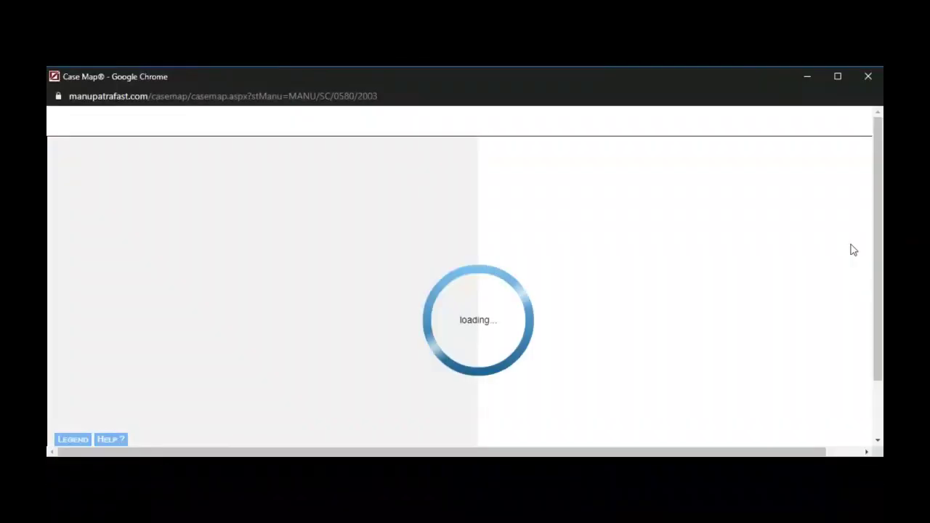
click(838, 77)
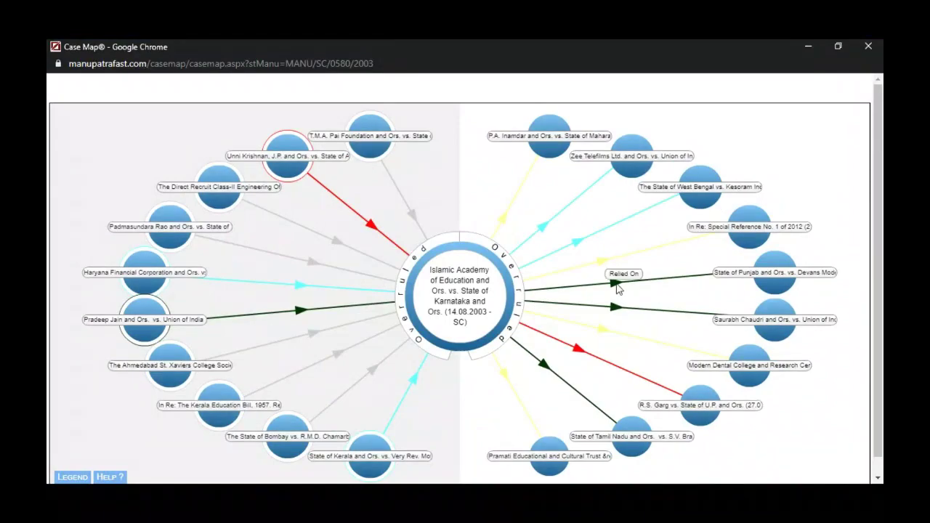
mouse_move(483, 256)
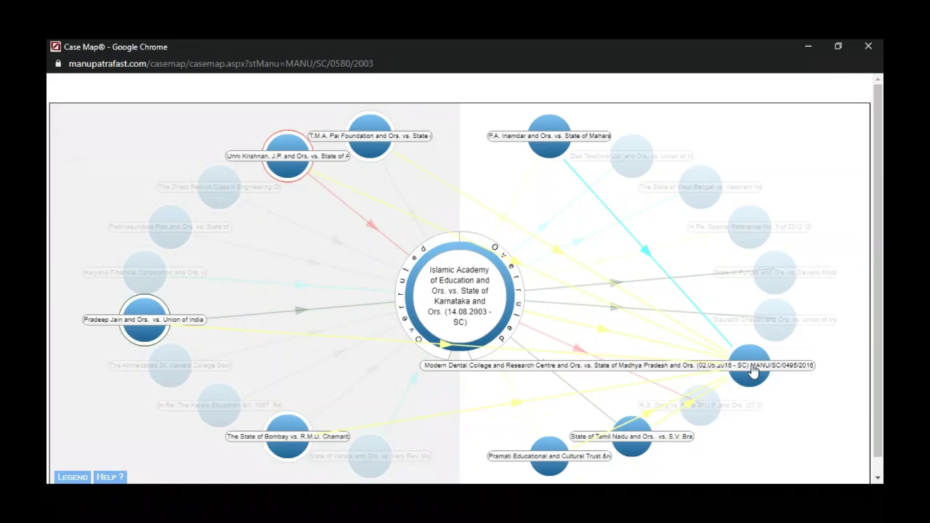
click(868, 46)
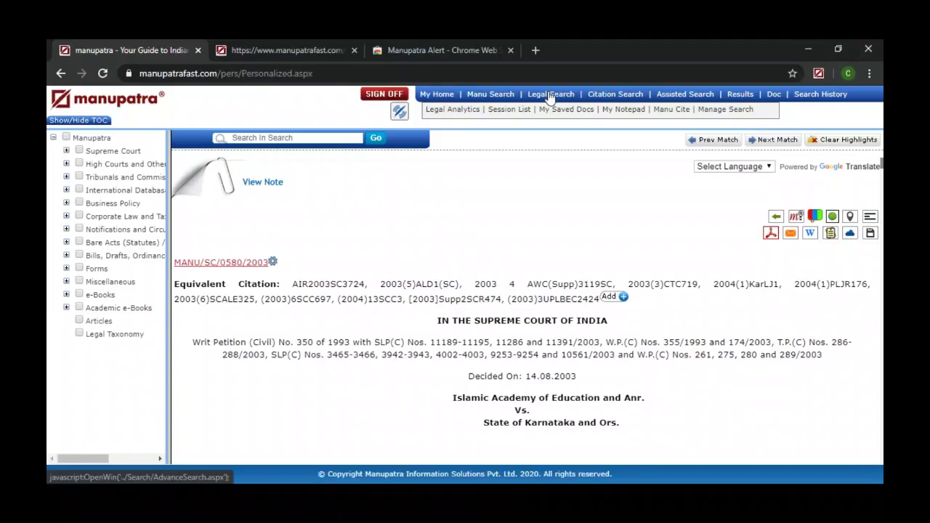
Step: Open Legal Analytics and run a Search Analytics query for "fundamental right speech" with synonyms included
click(455, 111)
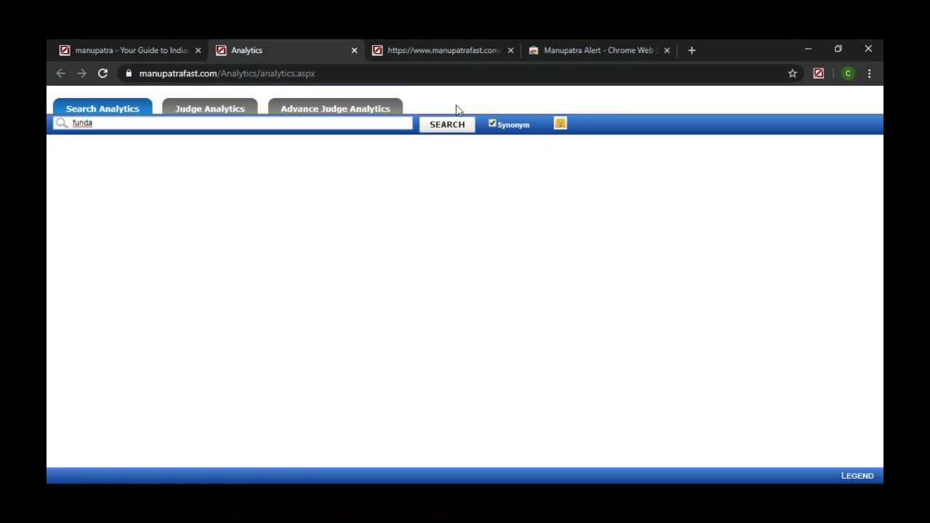
text(mental right speech)
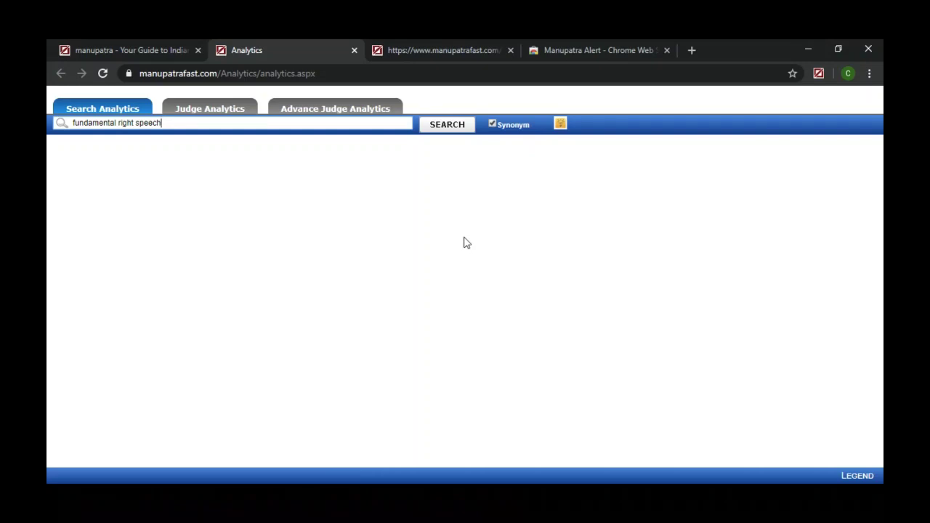
click(443, 127)
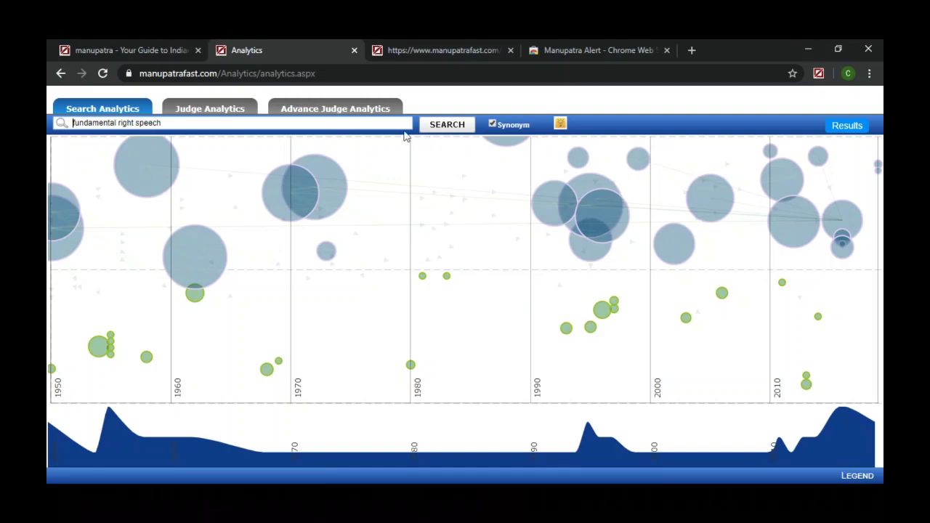
Step: Open the details of the 2016 Subramanian Swamy vs. Union of India bubble and review its treatment, citing references and citation information
mouse_move(296, 185)
mouse_move(842, 226)
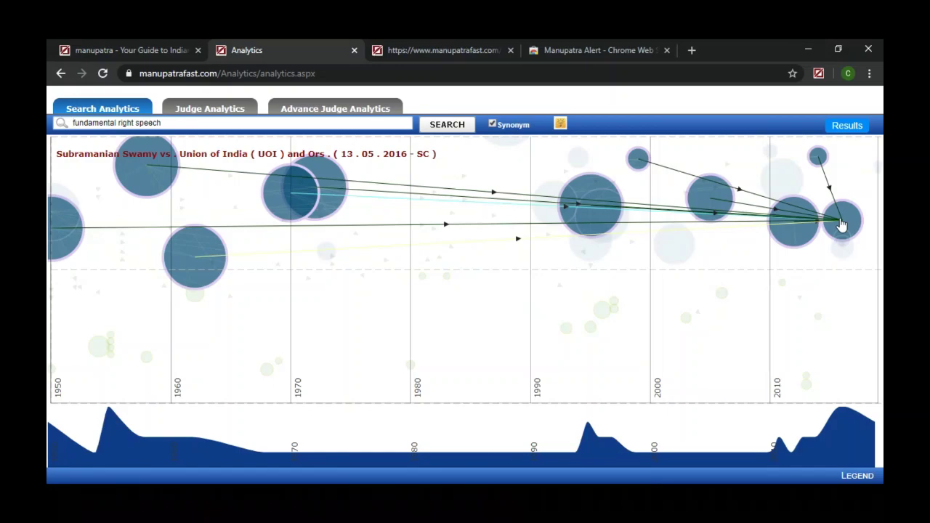
click(841, 224)
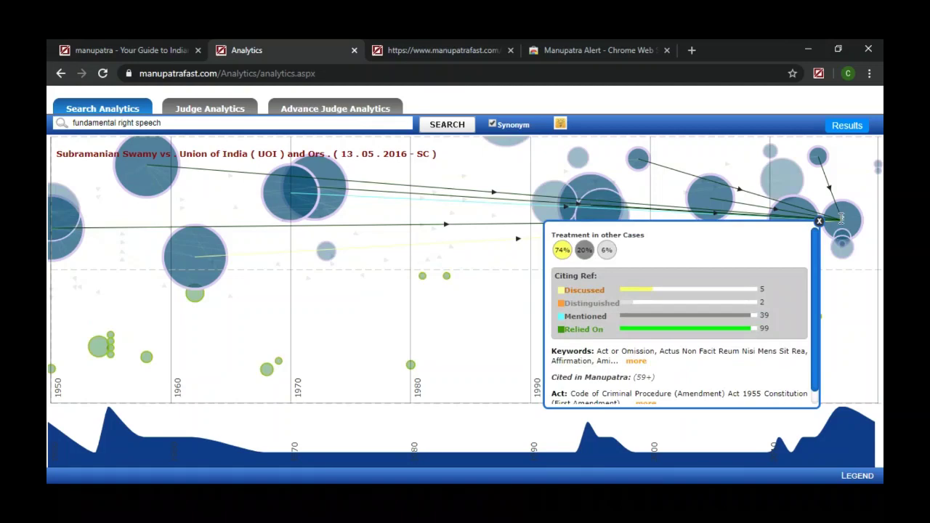
scroll(818, 256, down, 1)
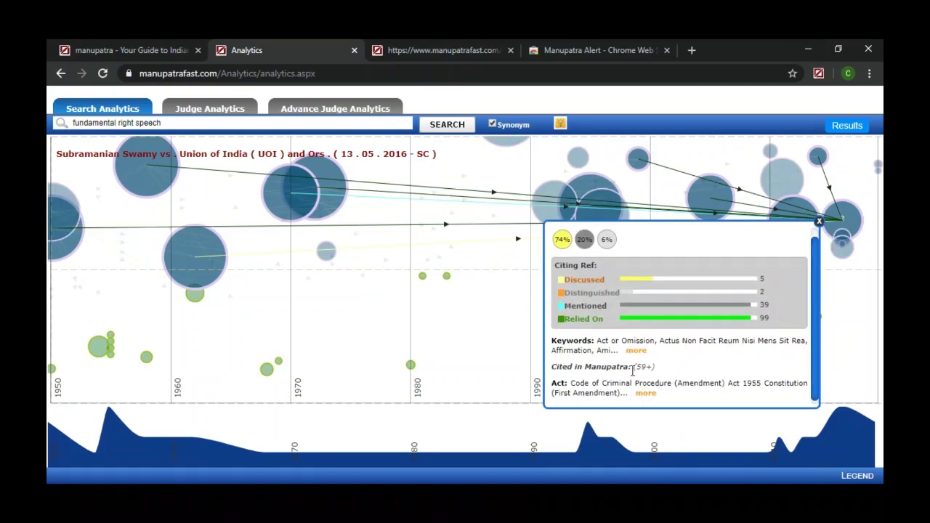
drag(630, 367, 688, 371)
click(823, 310)
scroll(729, 364, down, 1)
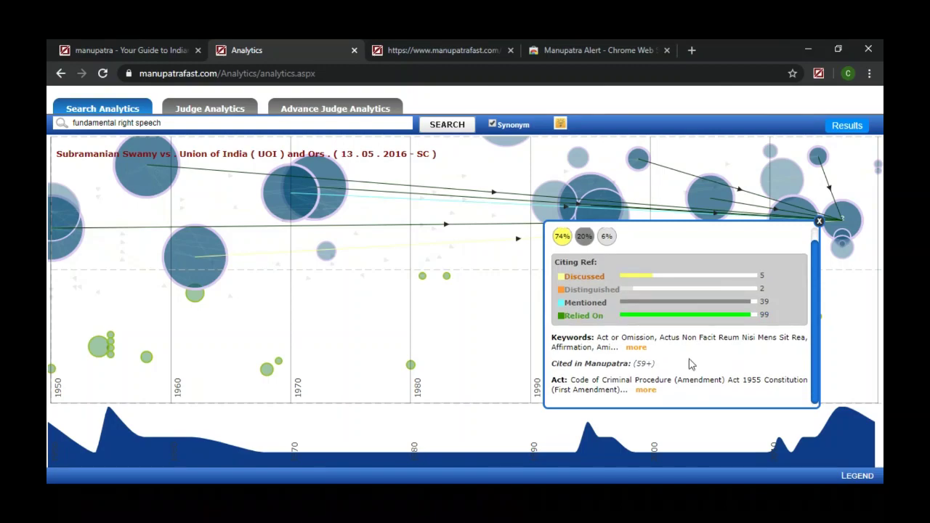
Step: Expand the case's full Keywords and Act lists, read them through, and close the details popup
click(644, 350)
drag(816, 308, 819, 375)
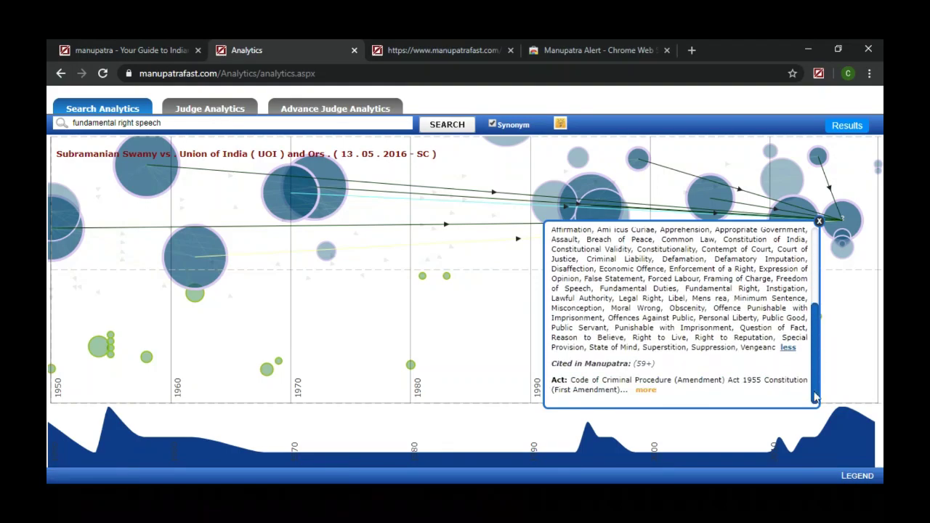
click(646, 394)
drag(820, 291, 825, 404)
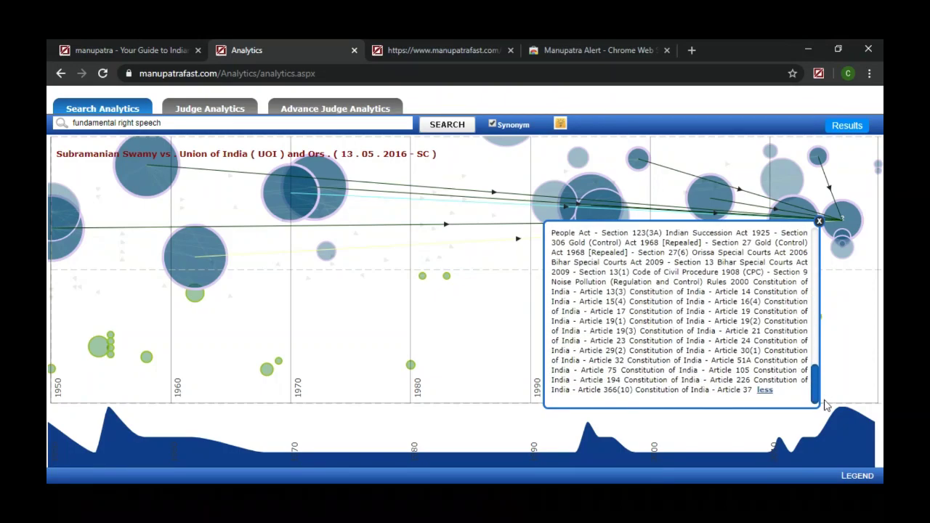
click(819, 222)
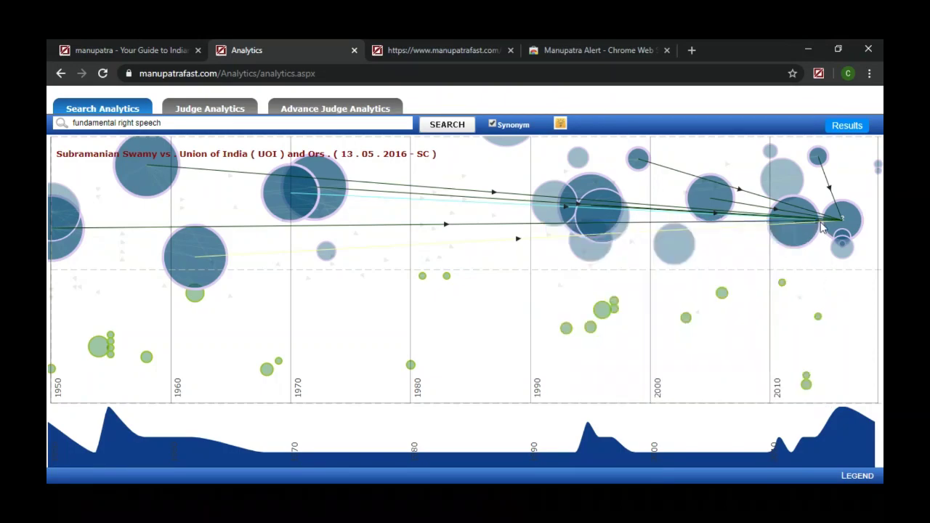
Step: Display the list of matching judgments alongside the analytics chart
click(854, 128)
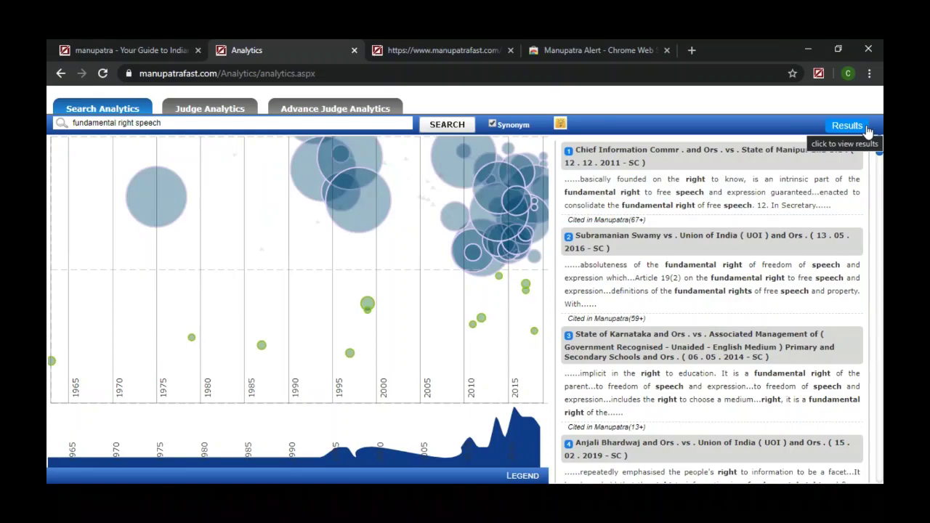
Step: Open the full text of the 2016 Subramanian Swamy vs. Union of India judgment from the results, view it enlarged, and close it
click(741, 297)
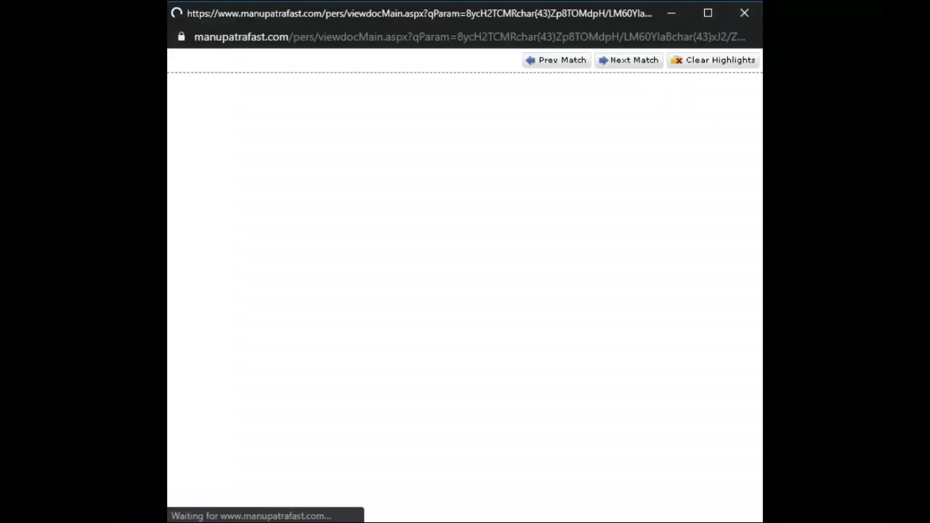
click(710, 13)
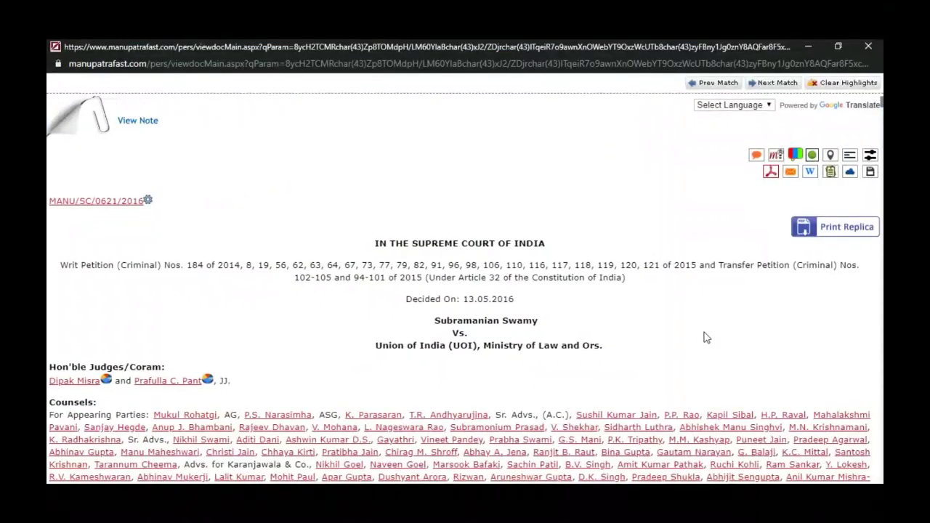
click(868, 50)
Step: Toggle the list of matching judgments beside the chart, finishing with the list hidden and the chart at full width
mouse_move(367, 207)
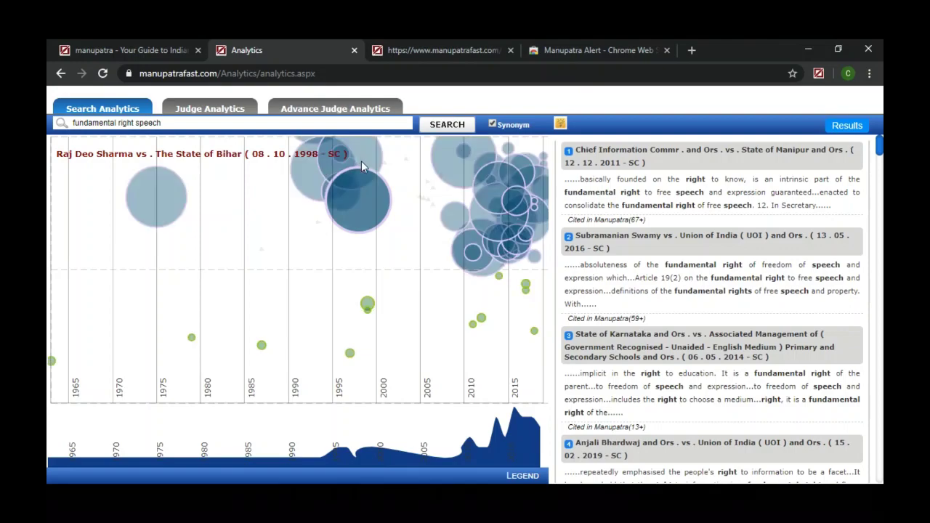
click(843, 127)
click(843, 133)
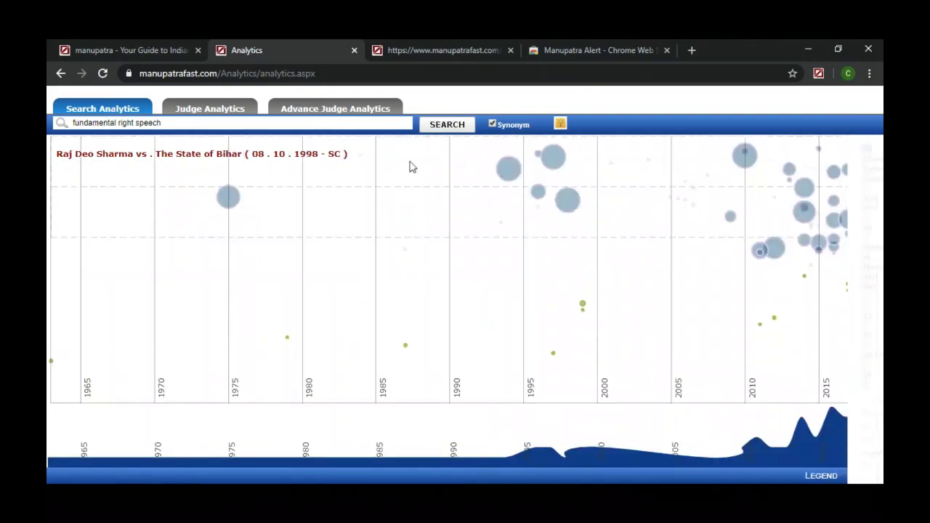
click(850, 126)
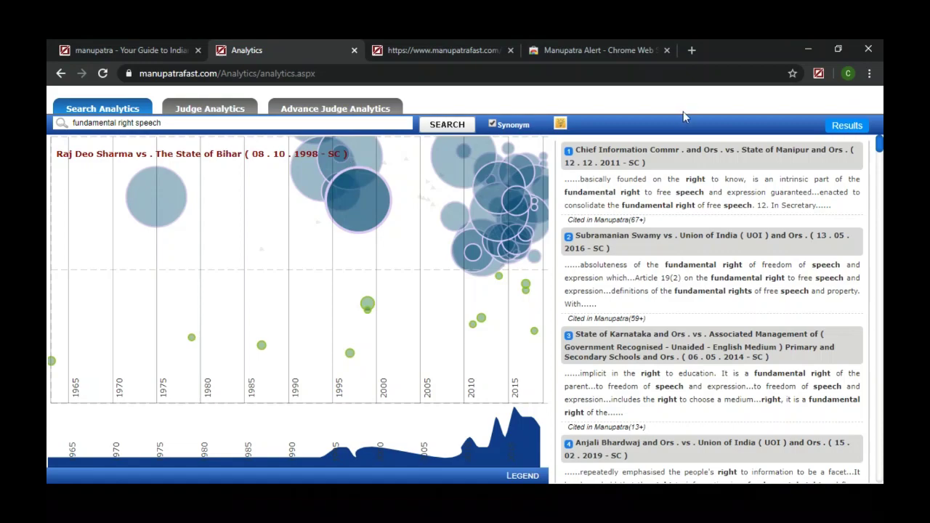
click(846, 127)
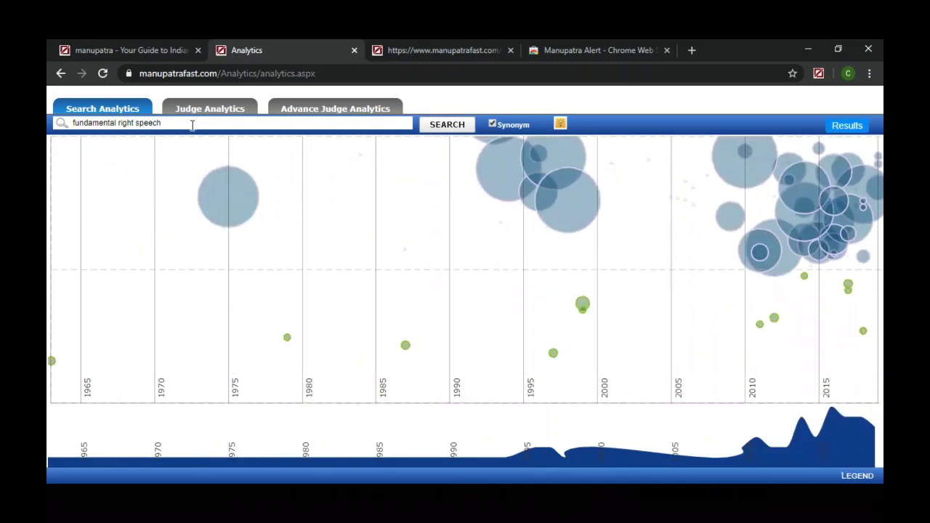
Step: Replace the Search Analytics query with "gender justice" and run the search with synonyms included
drag(192, 126, 50, 124)
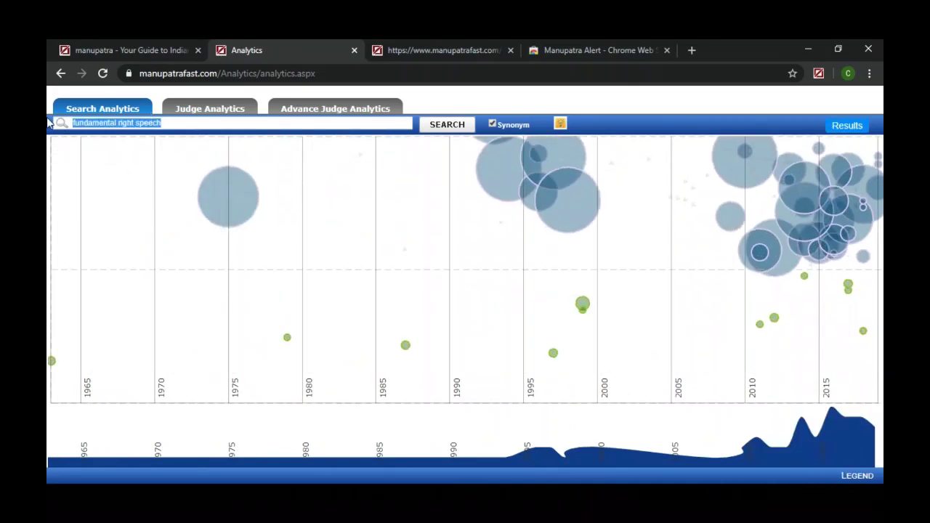
key(BackSpace)
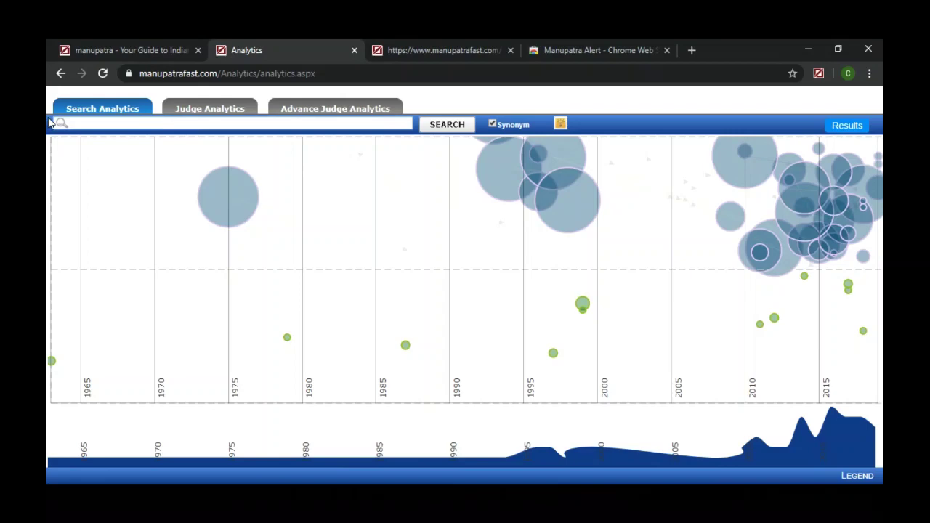
text(gender justice)
click(455, 129)
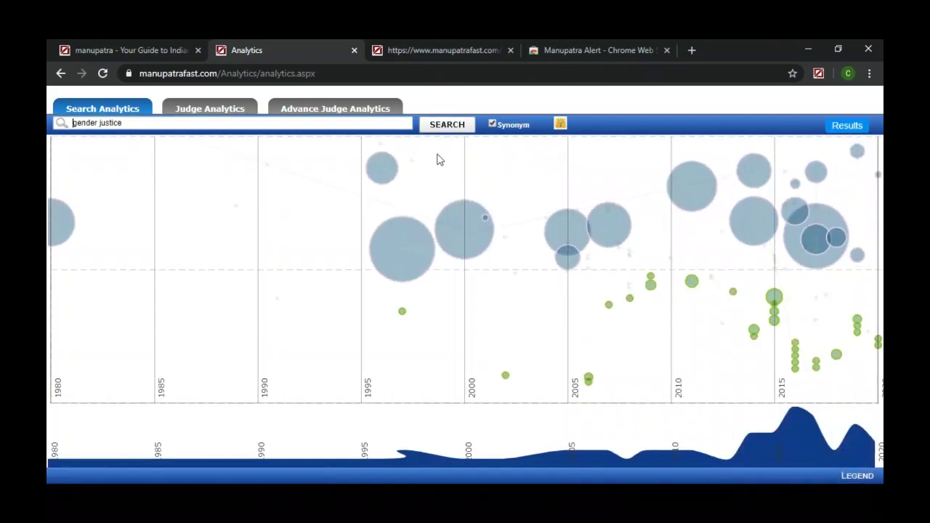
Step: Review and close the citation details of the 1997 Vishaka vs. State of Rajasthan bubble and the linked 09.03.2017 Supreme Court case
mouse_move(405, 242)
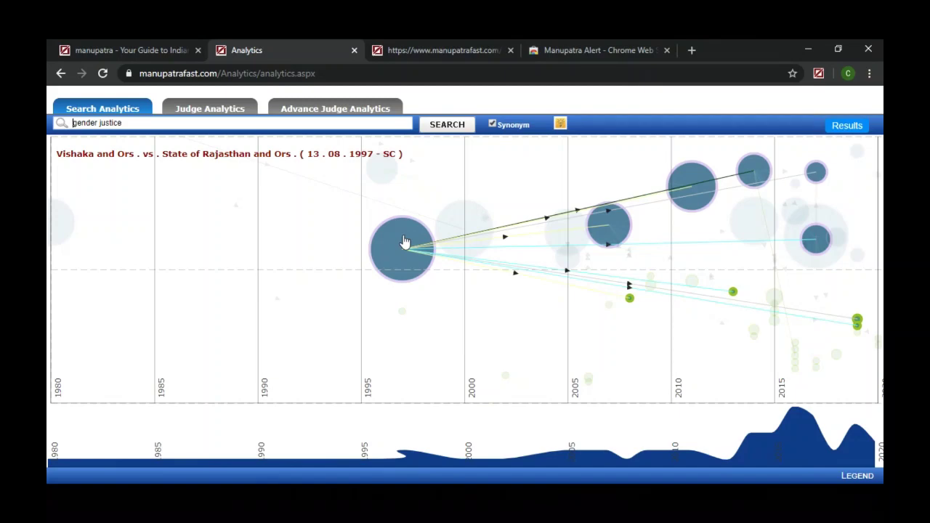
click(404, 242)
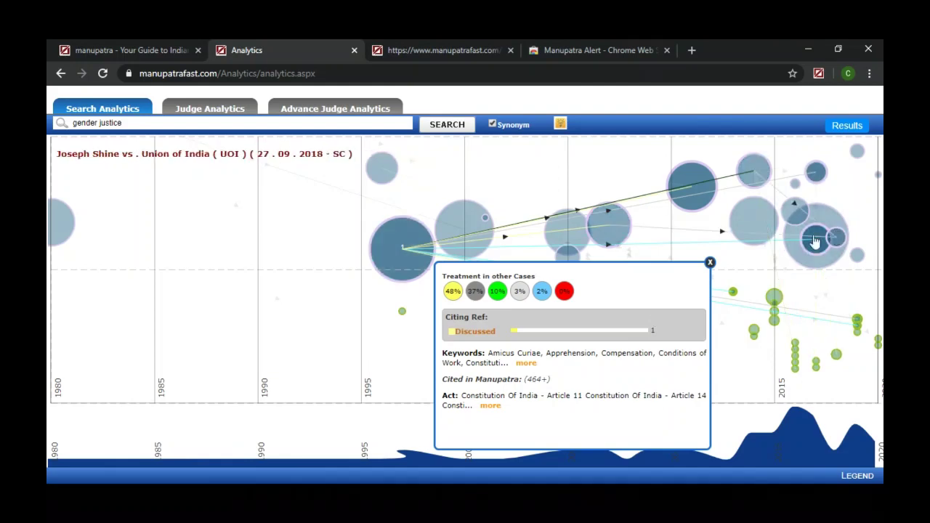
click(710, 263)
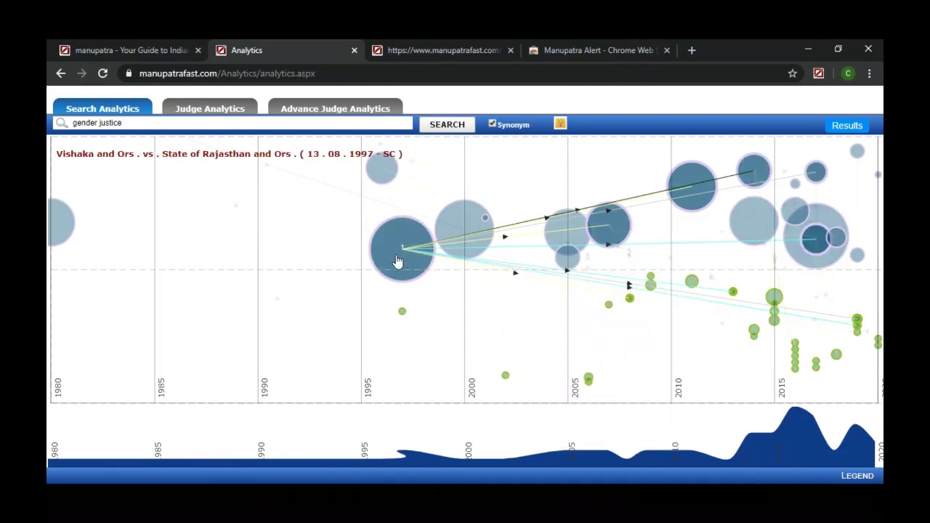
click(820, 239)
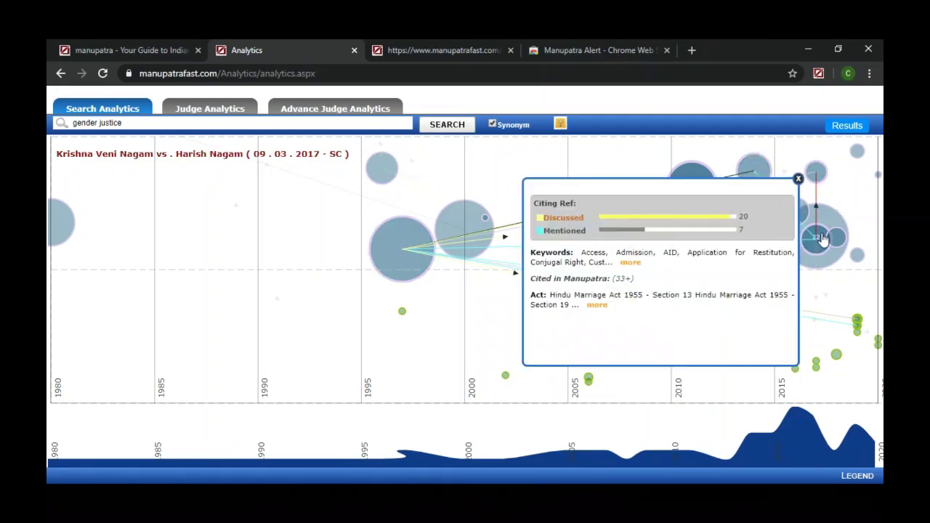
click(798, 178)
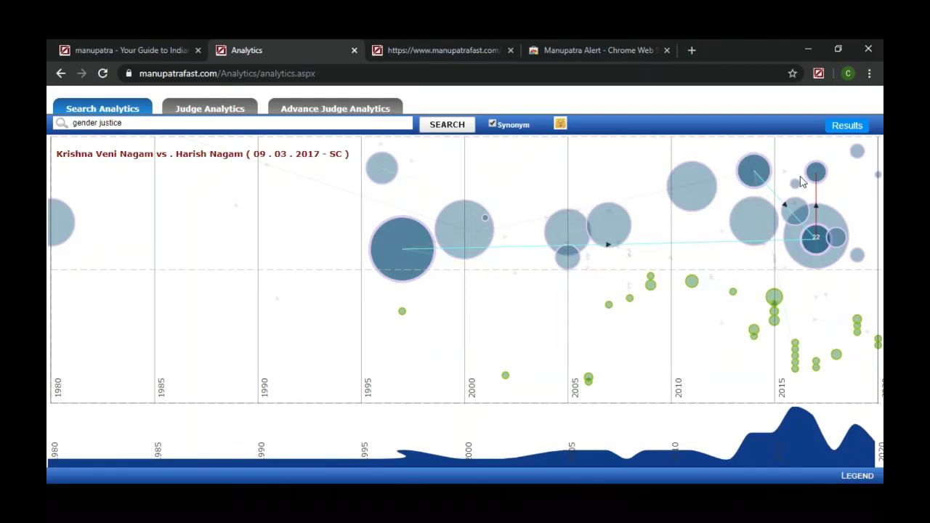
Step: Display the results list, open the 09.03.2017 Supreme Court judgment highlighted in it, read back to its heading, and close the judgment and details popup
click(847, 127)
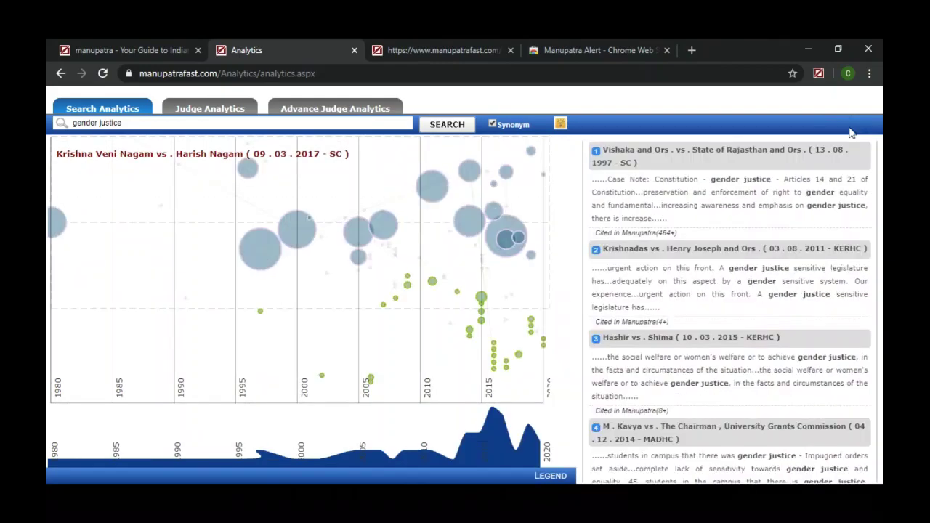
mouse_move(505, 239)
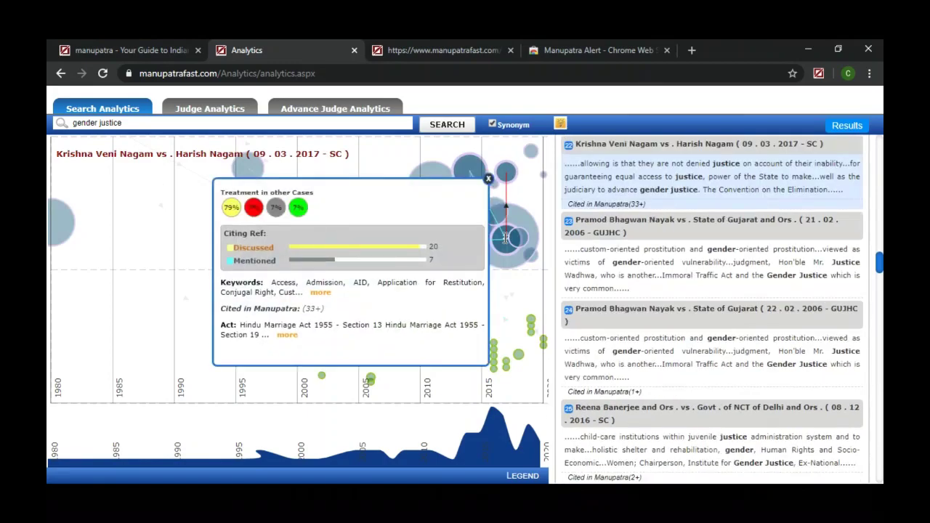
click(668, 179)
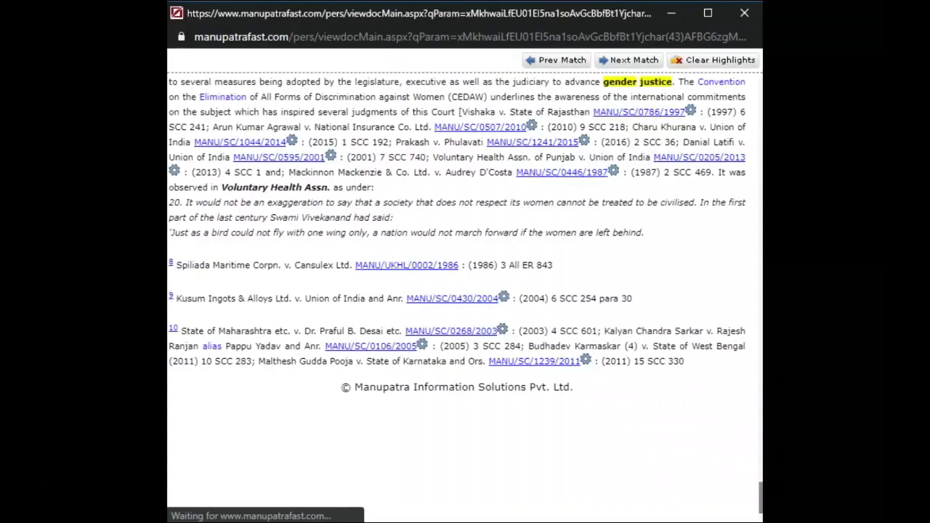
click(710, 13)
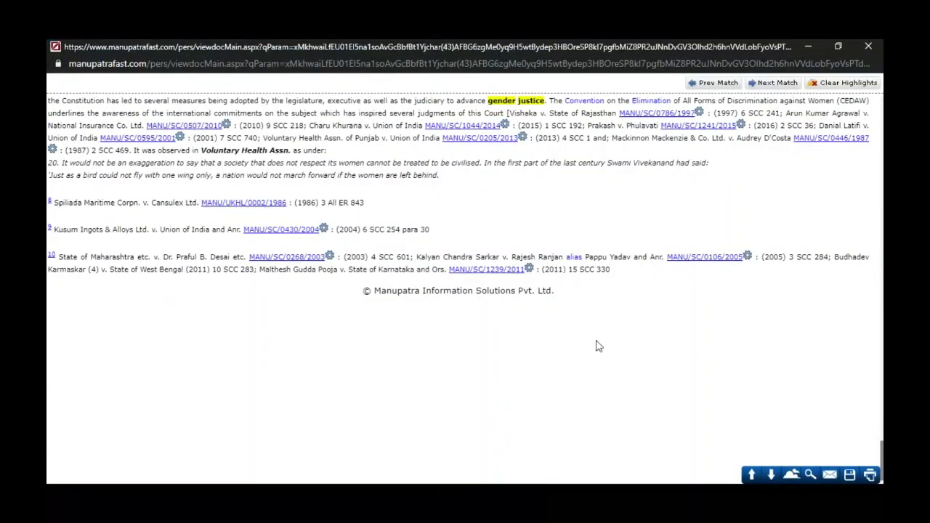
scroll(596, 346, up, 15)
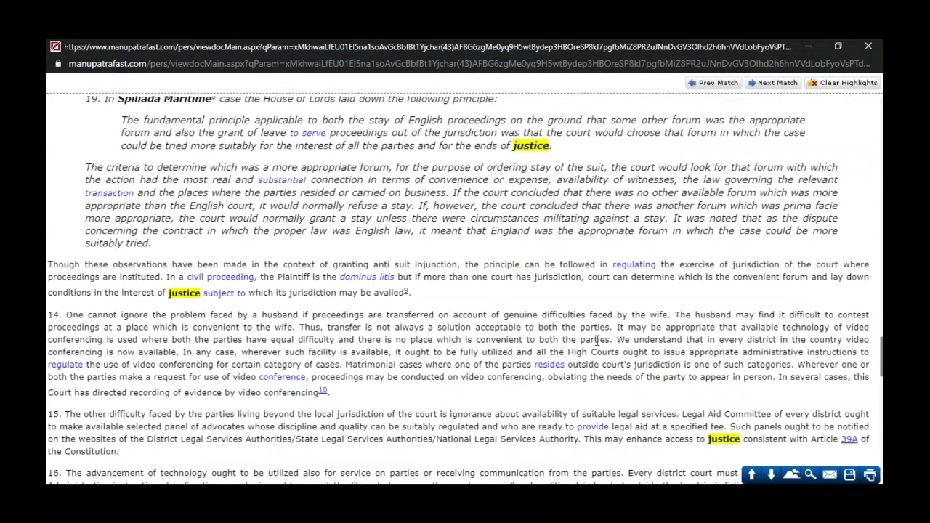
scroll(598, 339, up, 20)
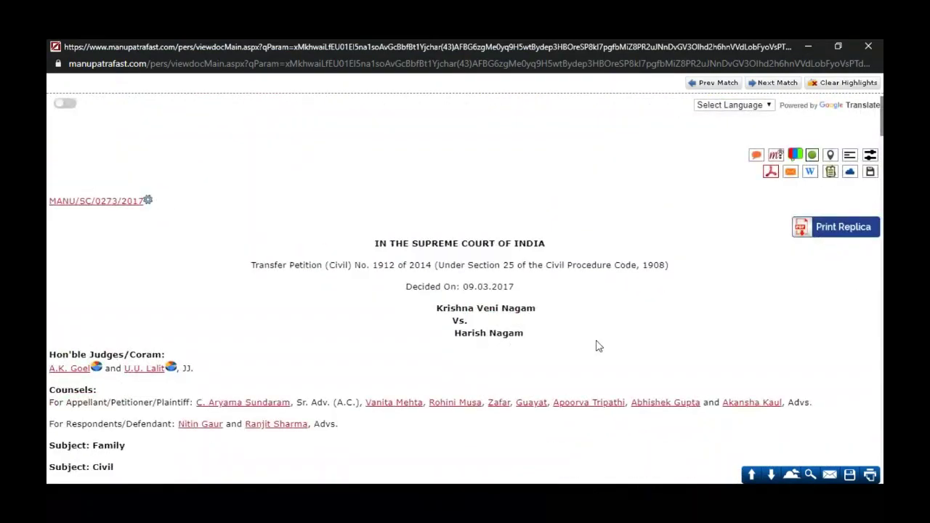
click(867, 46)
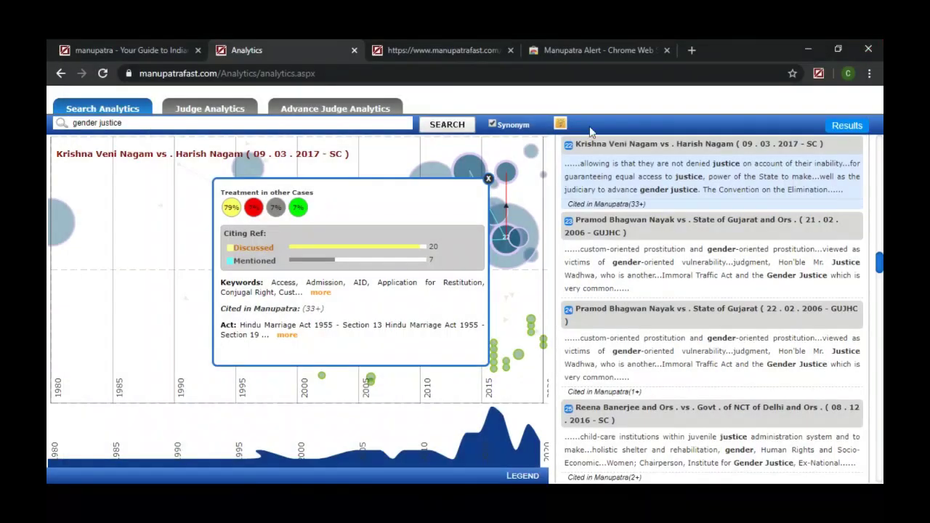
click(489, 180)
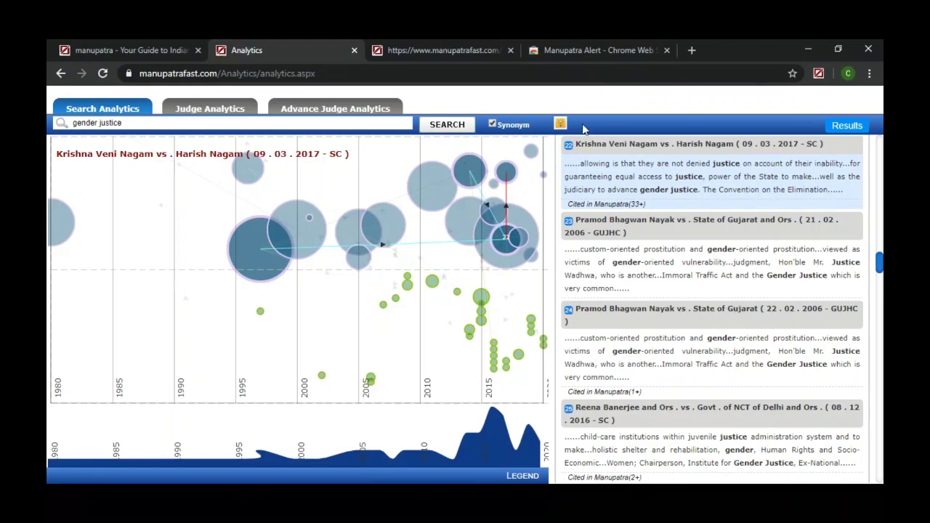
Step: Hide the results list, inspect several case bubbles, and review and close the citation details of the 25.07.2019 case against State of Haryana
click(849, 126)
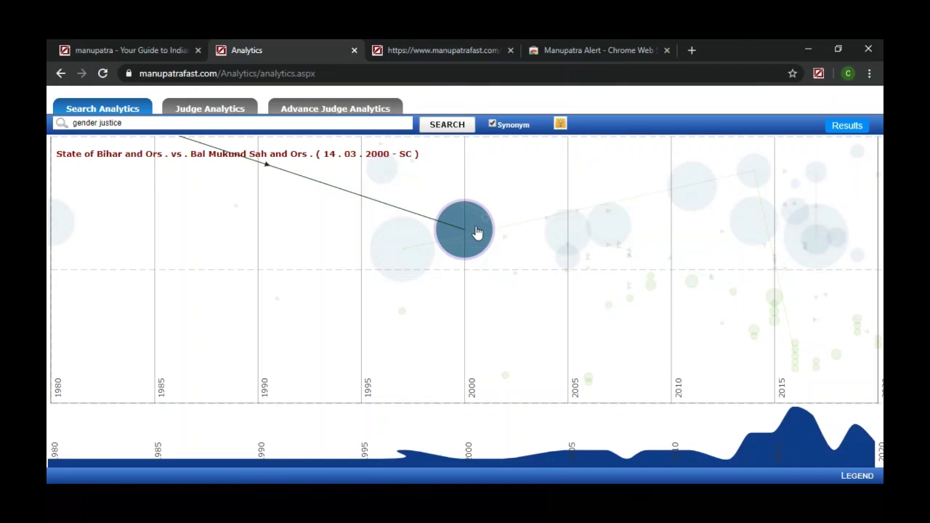
mouse_move(825, 212)
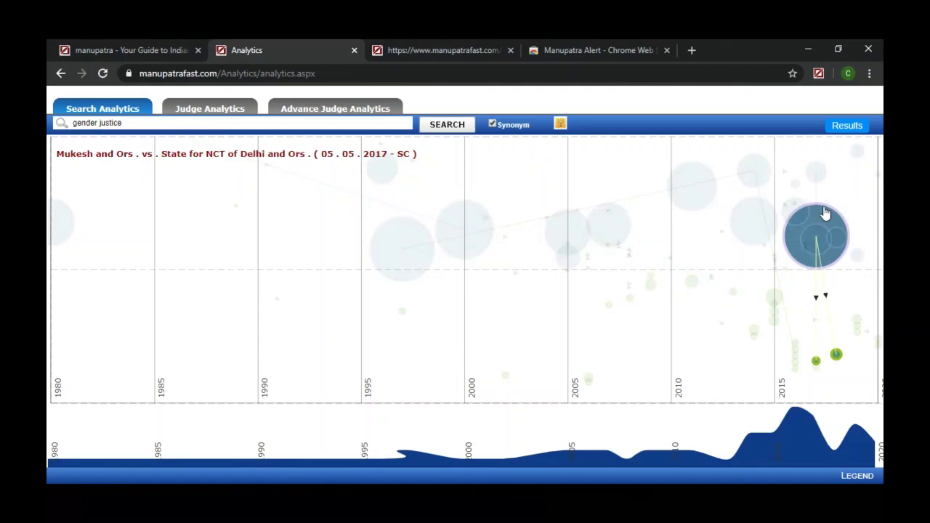
mouse_move(862, 158)
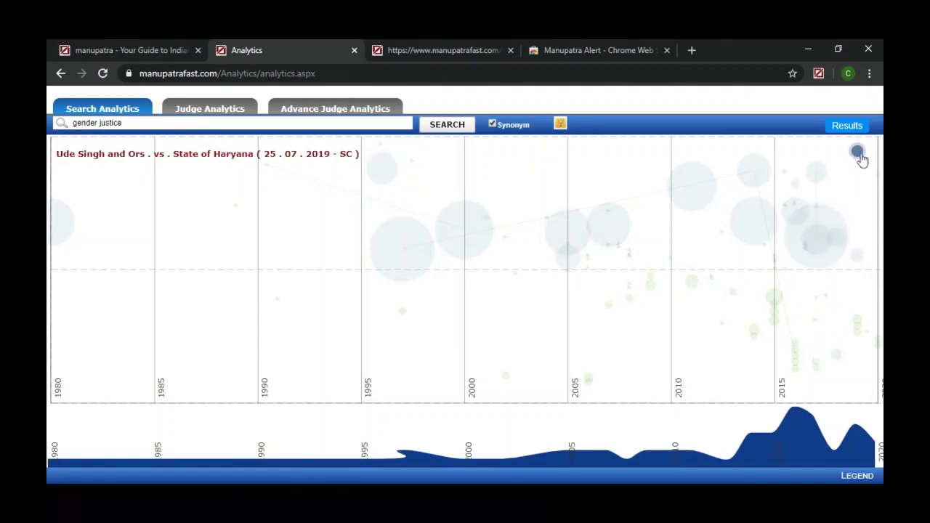
click(859, 154)
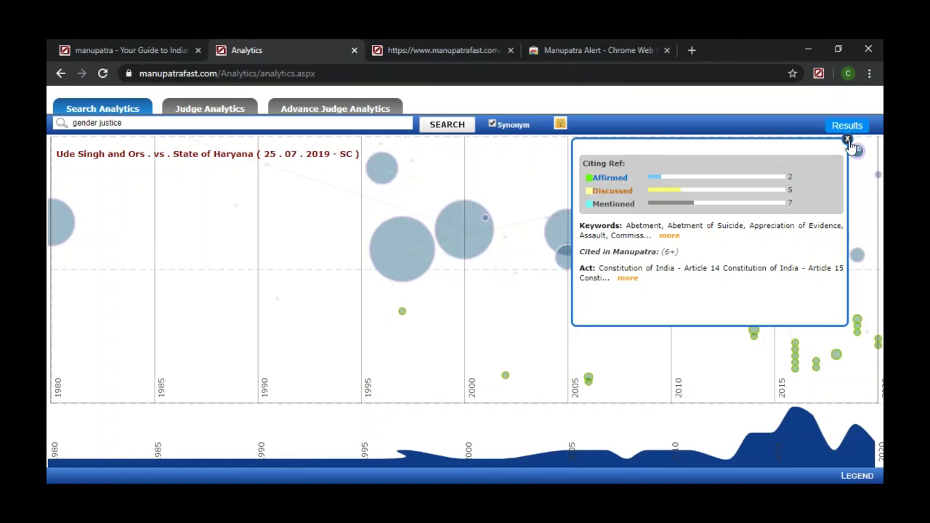
click(847, 140)
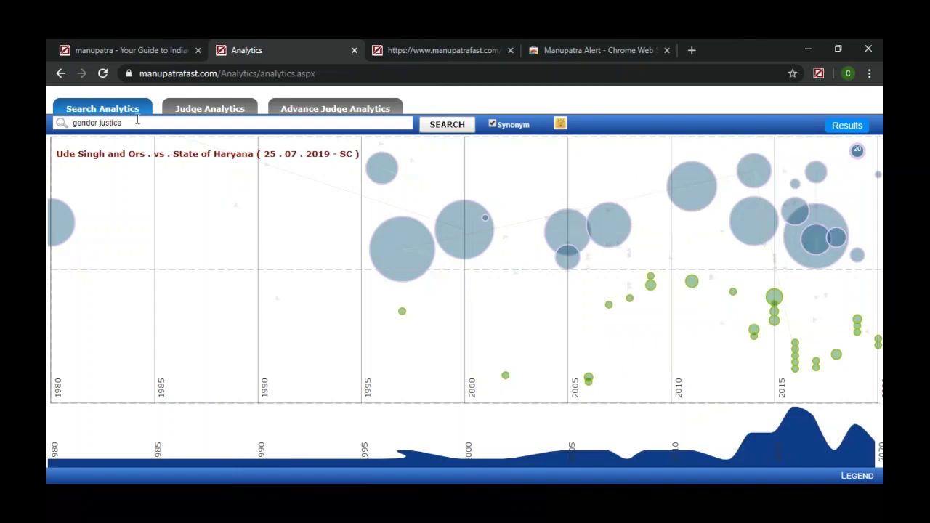
Step: Replace the Search Analytics query with "contract labour" and run the search with synonyms included
drag(131, 124, 48, 127)
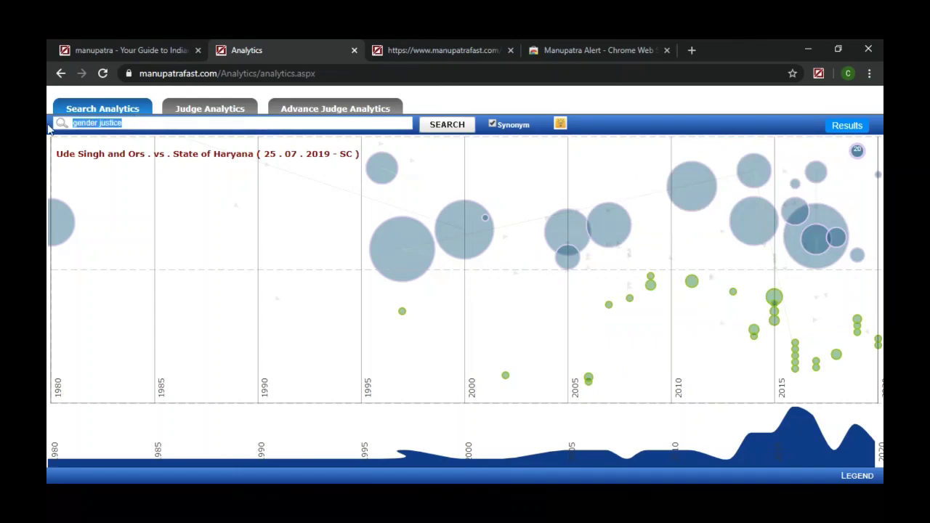
text(contract labour)
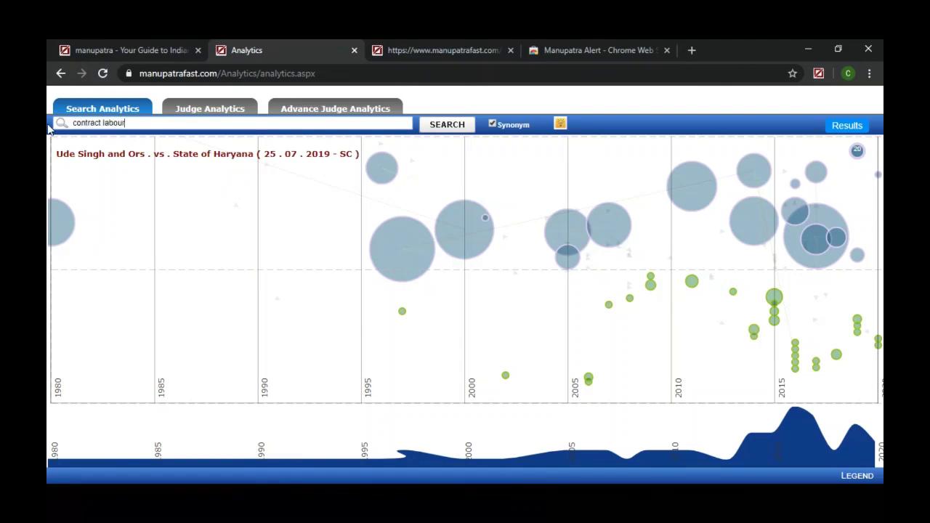
click(429, 125)
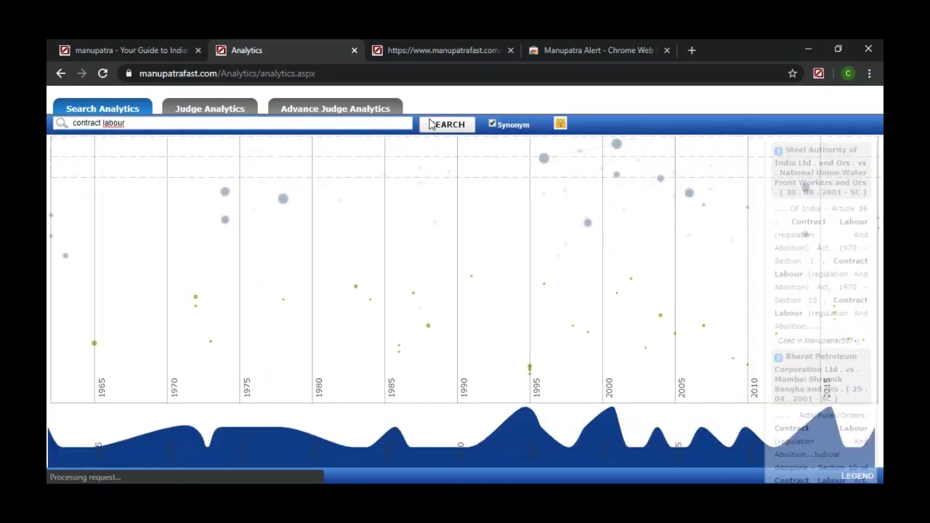
Step: Open the details of the 1996 Air India Statutory Corporation vs. United Labour Union bubble and expand its full Keywords and Act lists
mouse_move(546, 164)
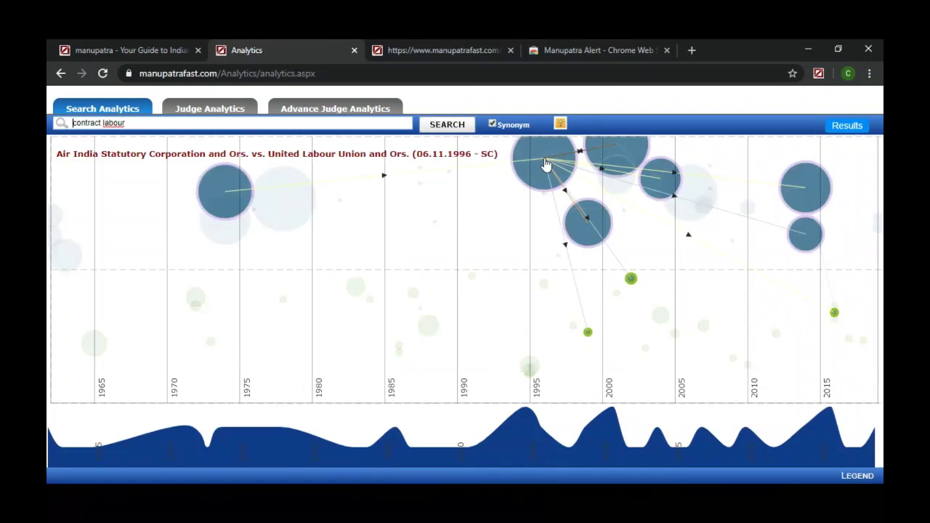
click(545, 161)
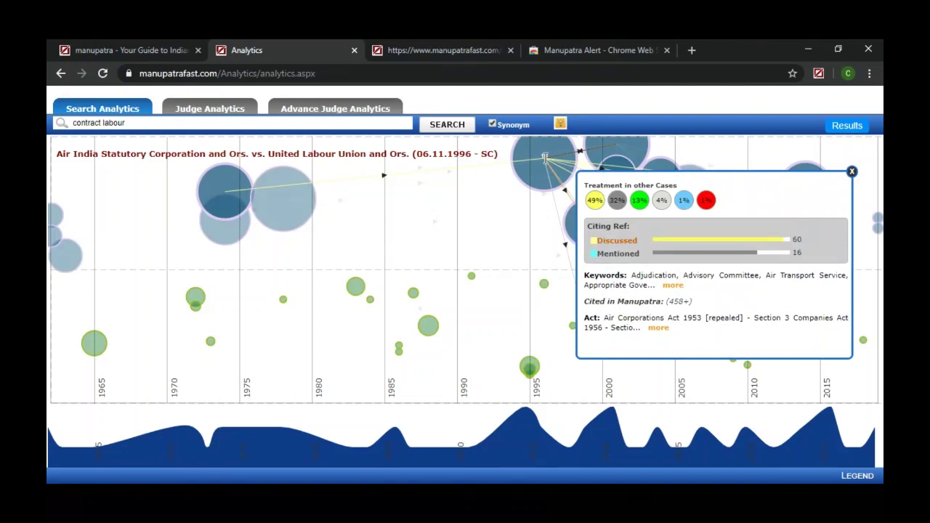
mouse_move(595, 201)
click(677, 287)
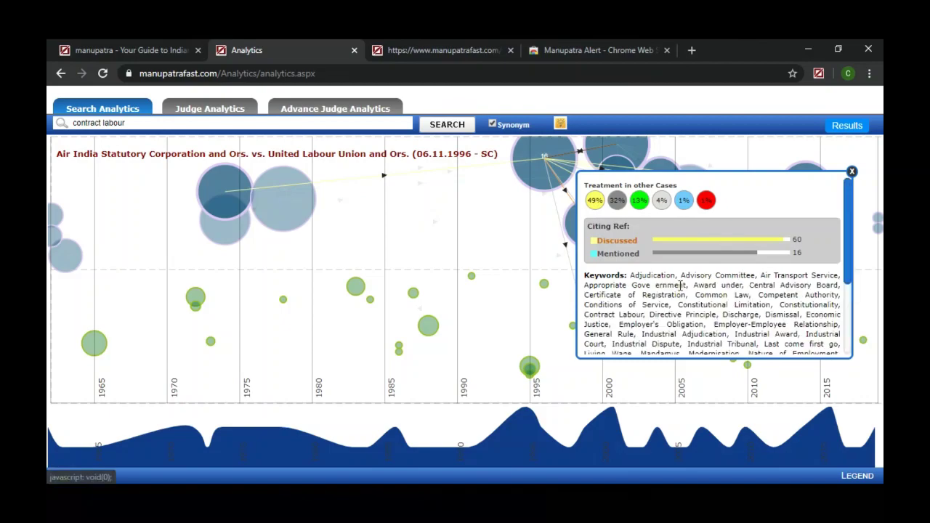
drag(845, 248, 860, 320)
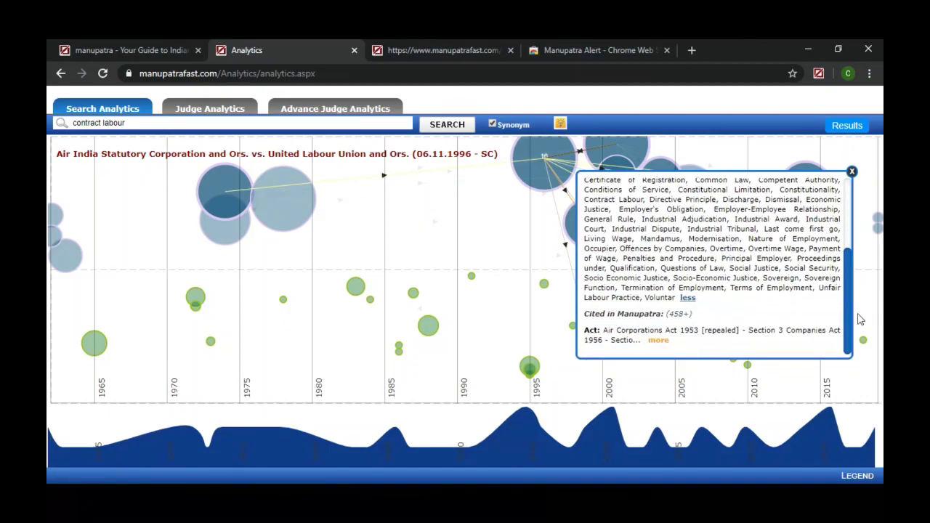
click(659, 340)
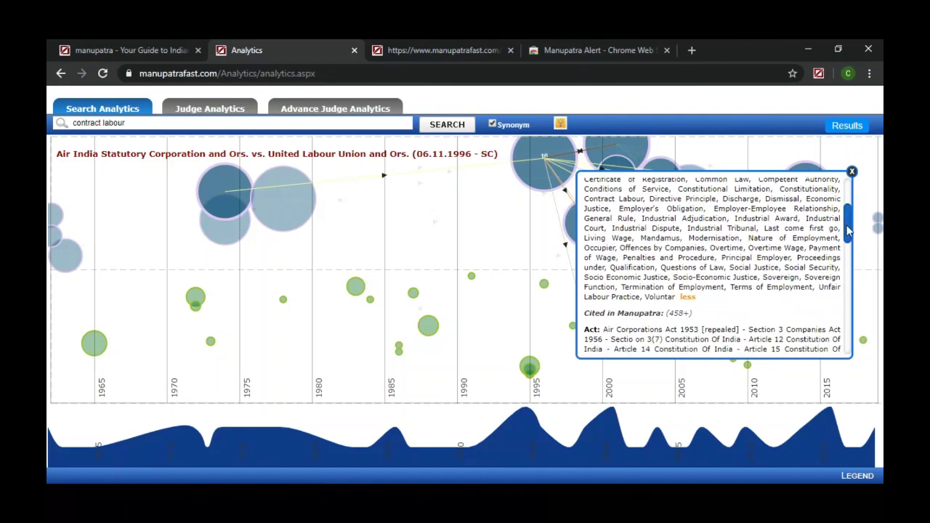
Step: Read through the expanded Act list of the open case, close its details, and display the results list
scroll(848, 189, down, 2)
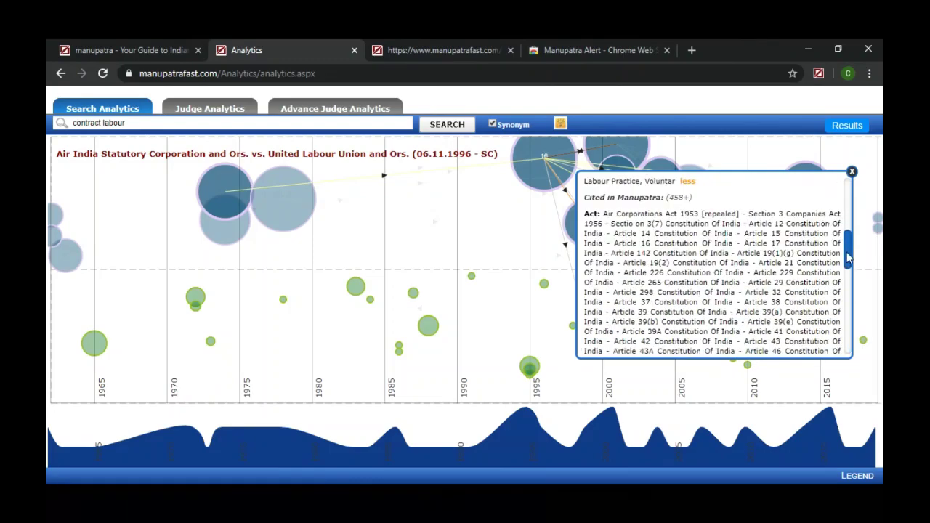
click(852, 172)
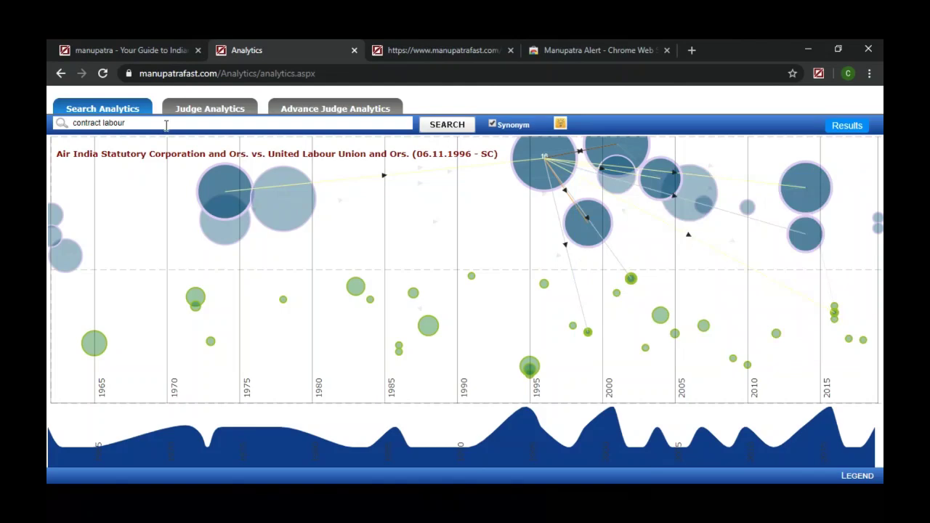
click(848, 127)
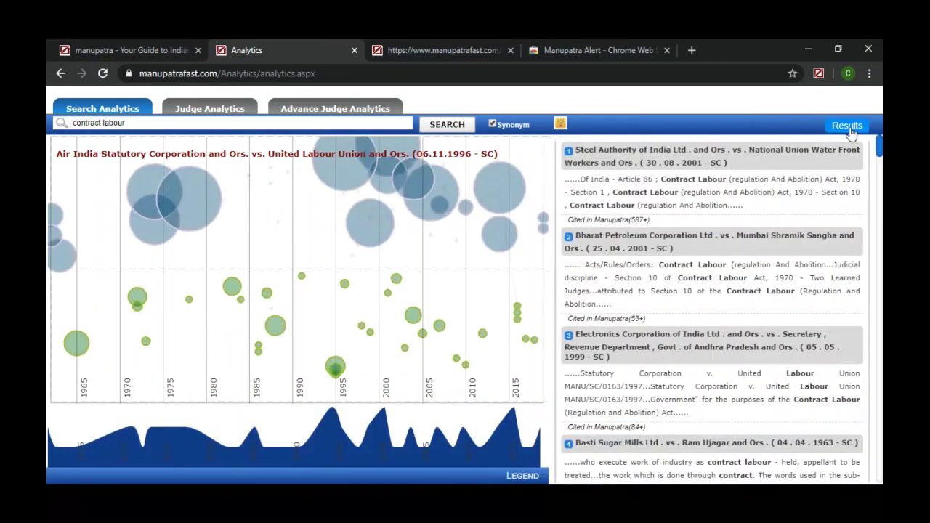
Step: Open the details of the 25.08.2014 Air India Ltd. bubble, and view and close its full judgment from the results list
mouse_move(560, 211)
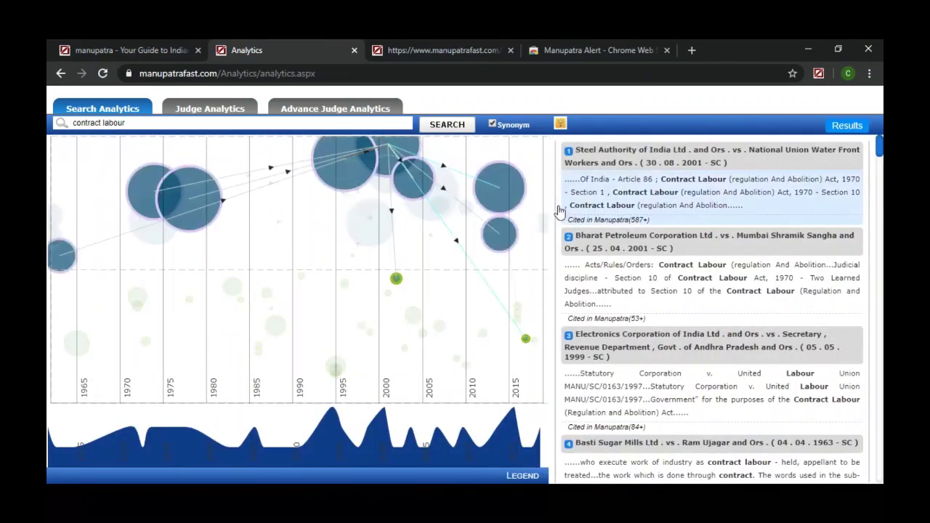
mouse_move(509, 190)
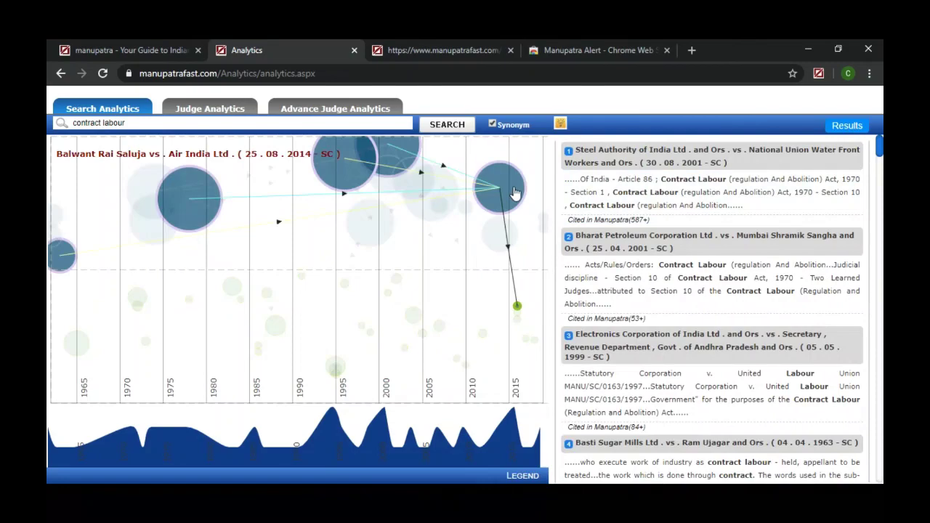
click(514, 193)
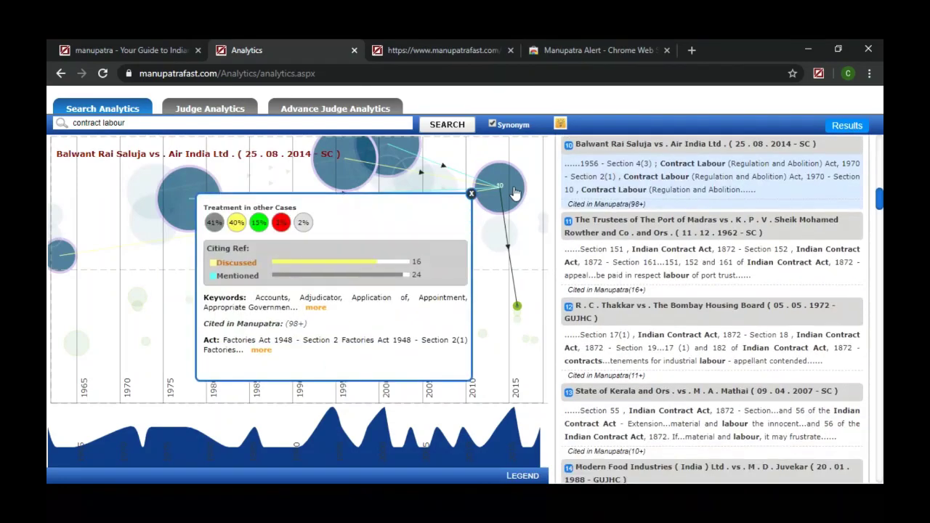
click(702, 165)
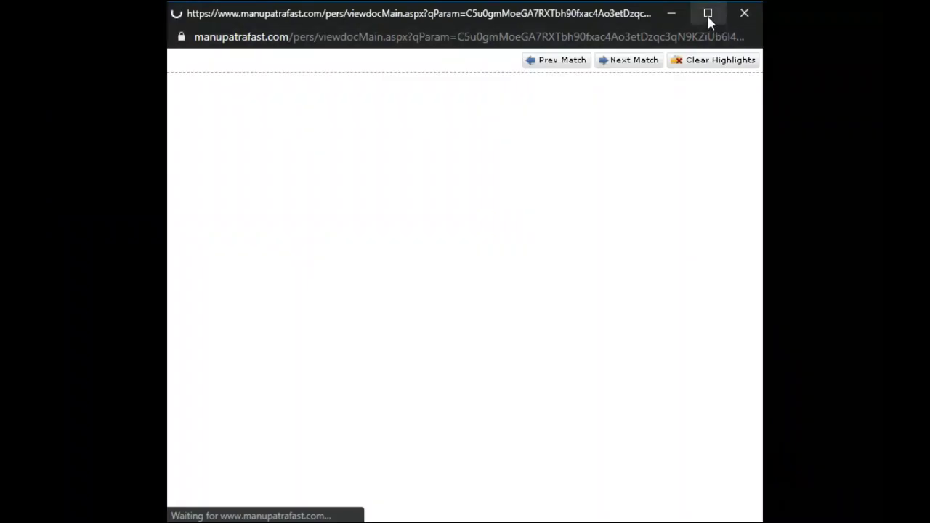
click(707, 13)
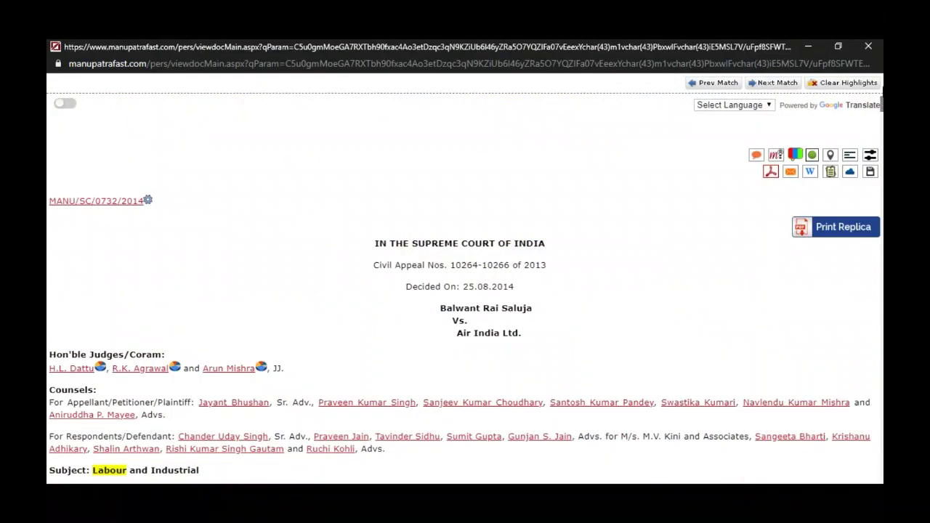
click(874, 47)
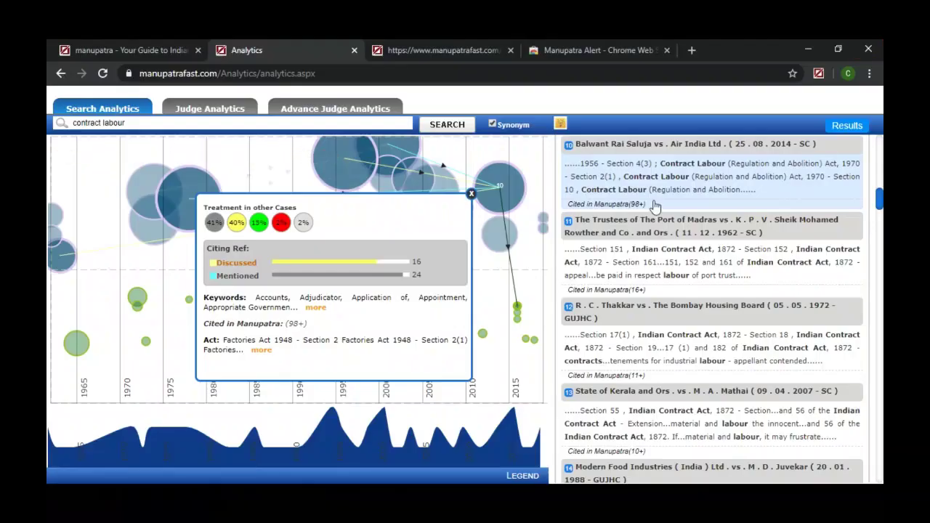
mouse_move(370, 165)
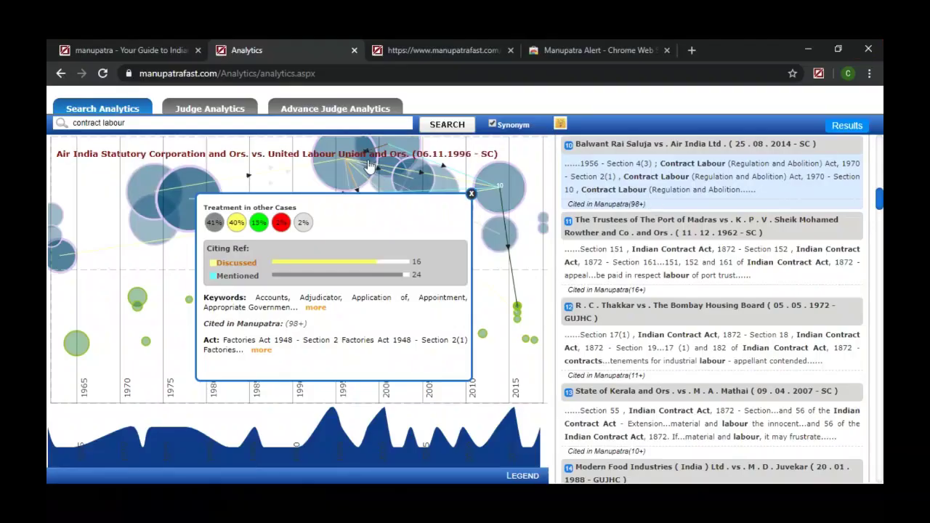
Step: View the Supreme Court list in Judge Analytics and the Karnataka judges list in Advance Judge Analytics
click(217, 111)
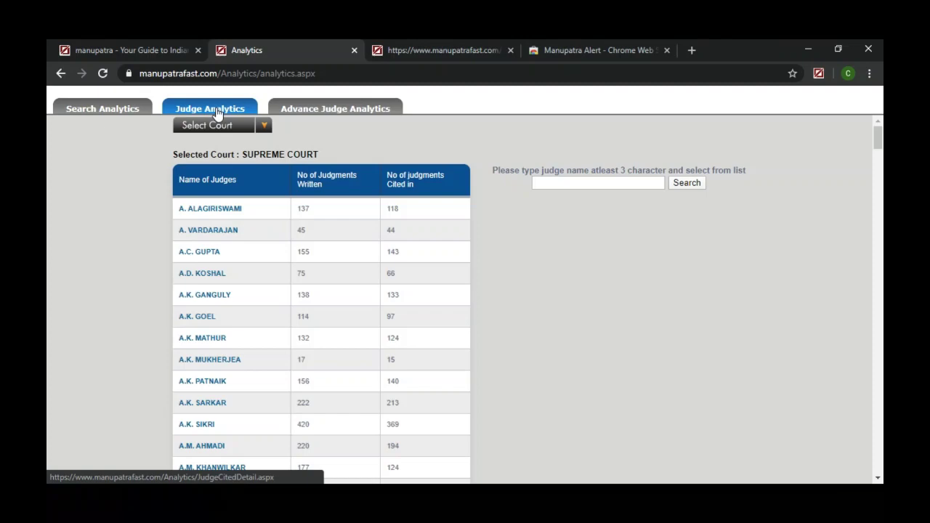
click(312, 111)
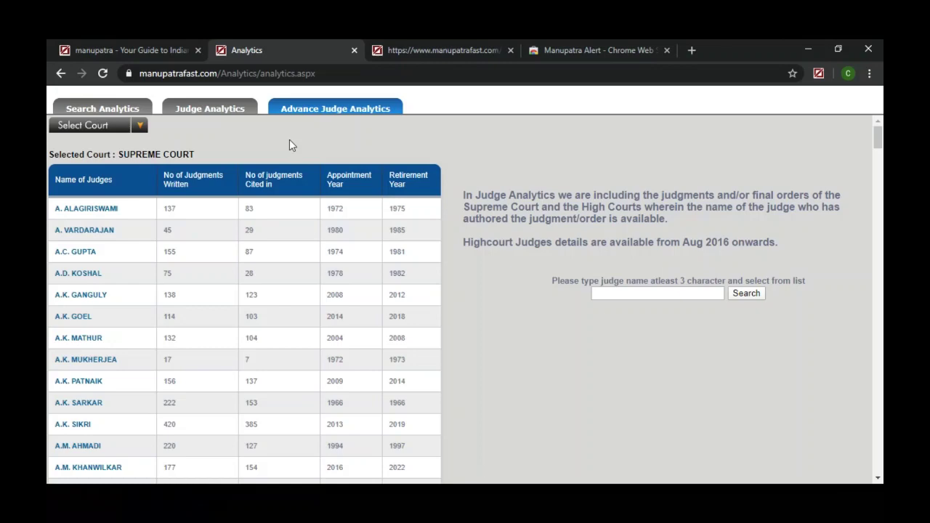
click(141, 126)
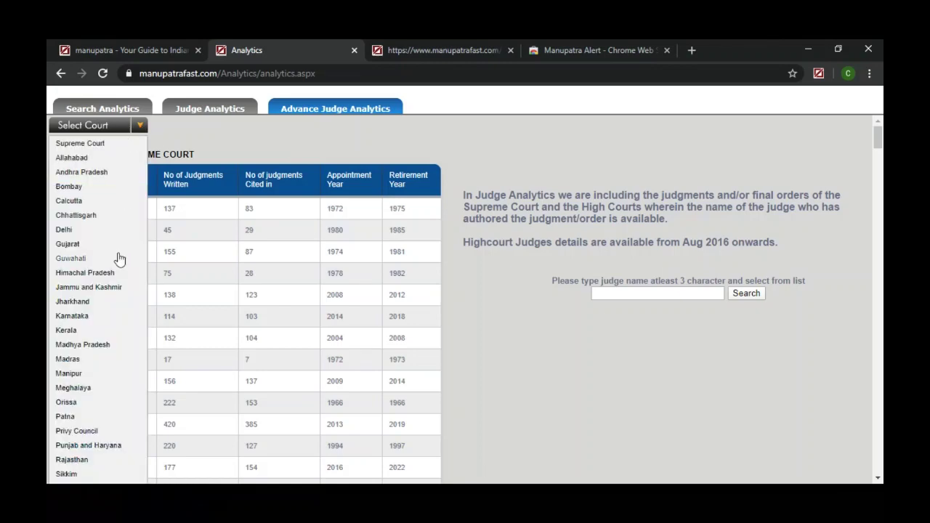
click(88, 320)
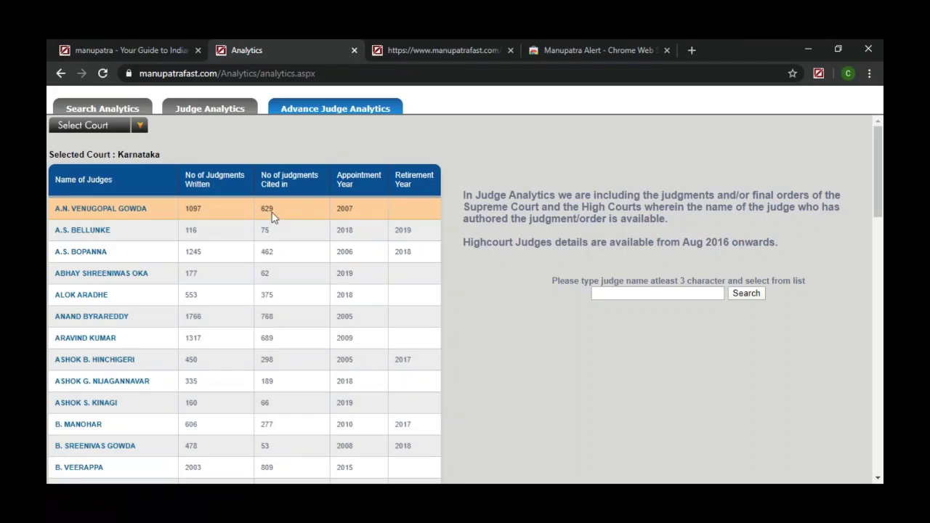
Step: Select the Supreme Court in Advance Judge Analytics and open the analytics for judge Dipak Misra
click(140, 126)
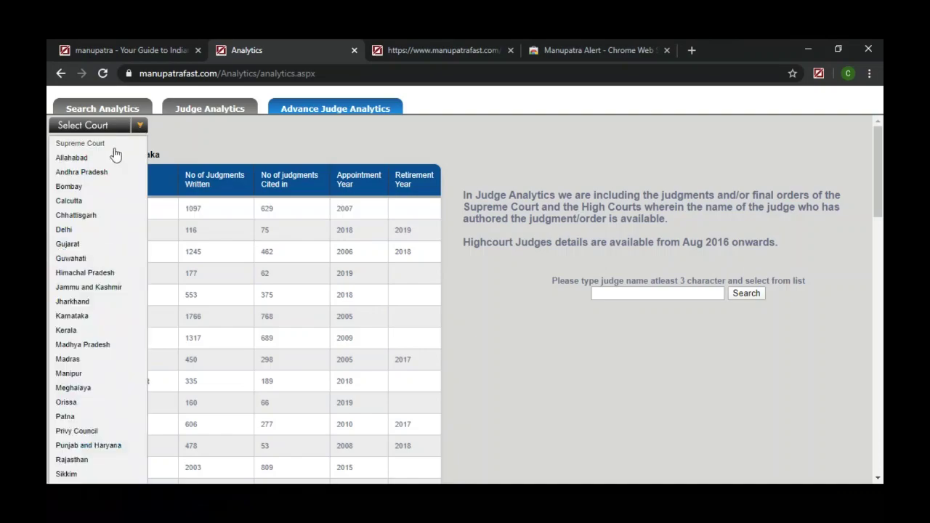
click(109, 144)
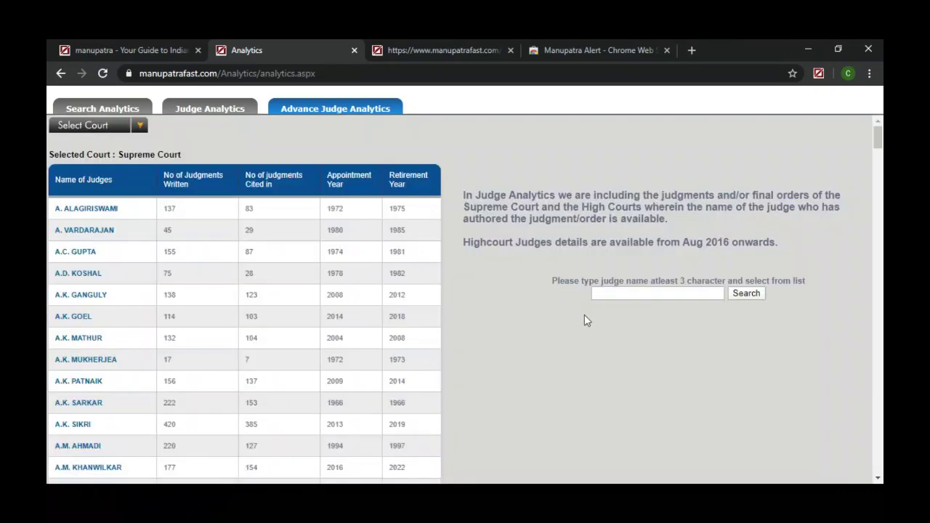
click(625, 295)
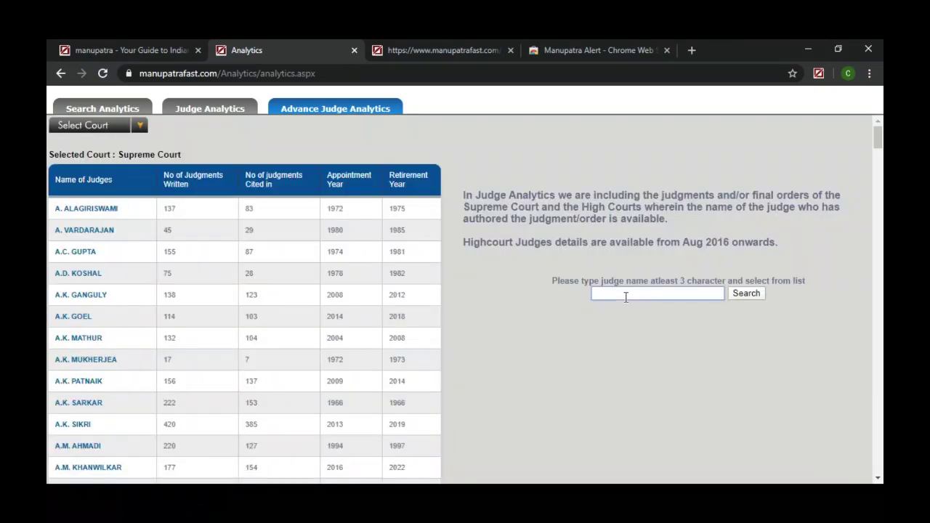
text(dipak)
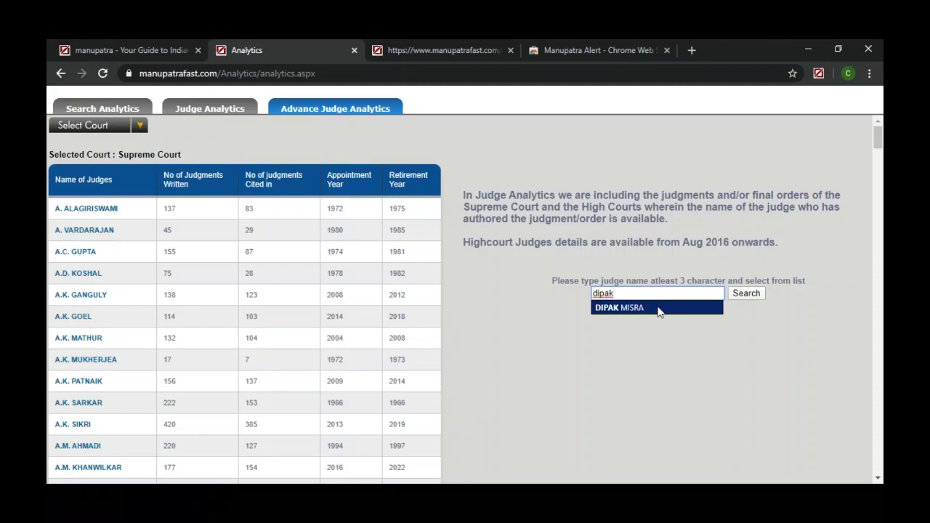
click(658, 308)
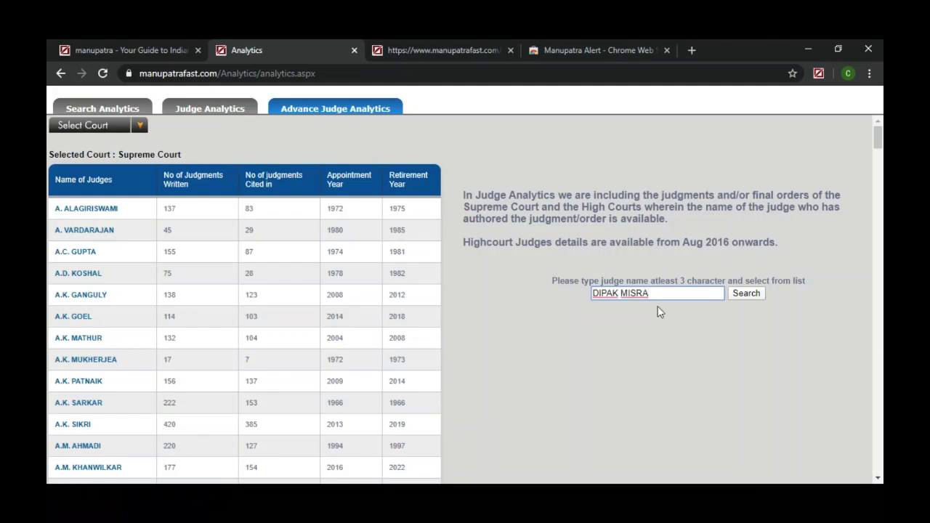
click(749, 293)
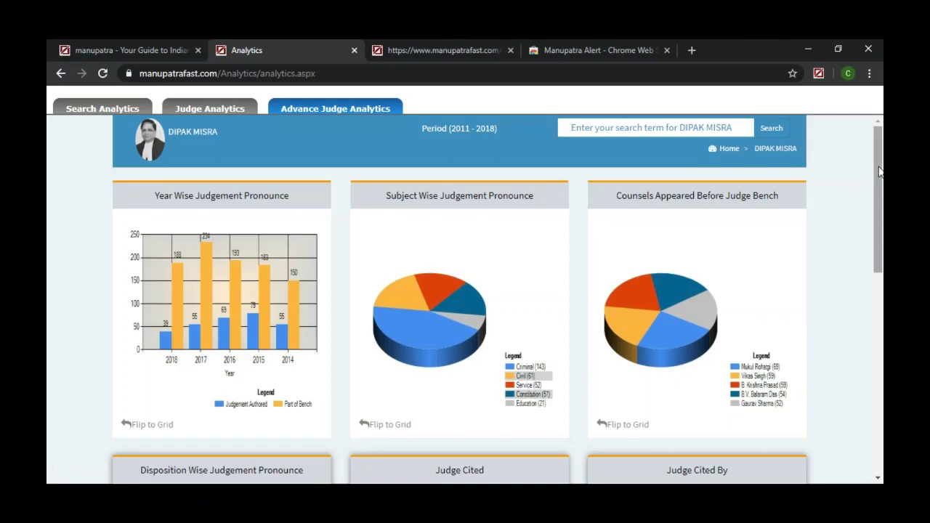
Step: Flip the Year Wise Judgement Pronounce chart to its grid view
scroll(880, 171, down, 2)
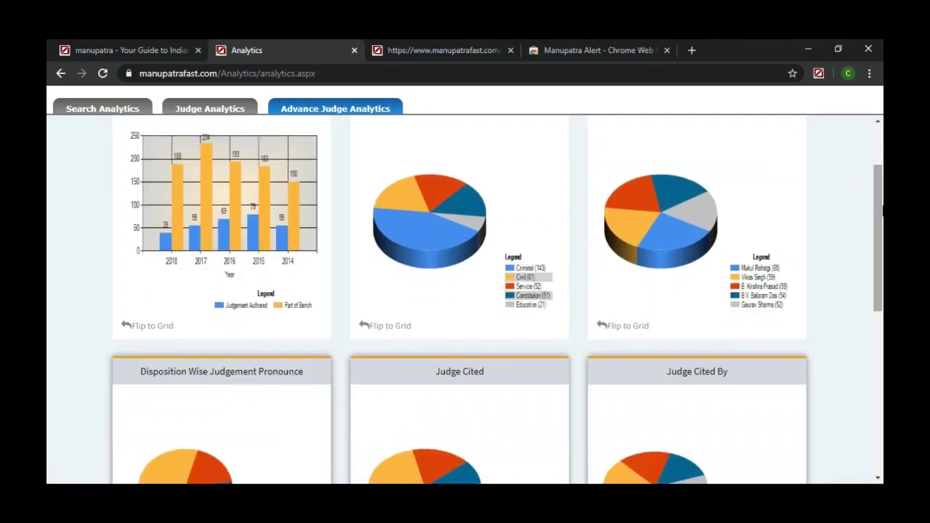
click(149, 327)
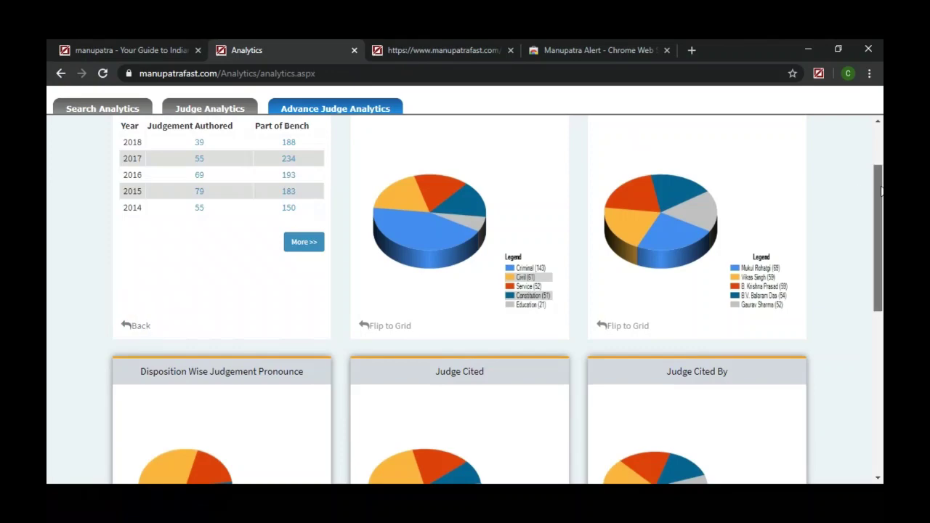
scroll(882, 189, up, 1)
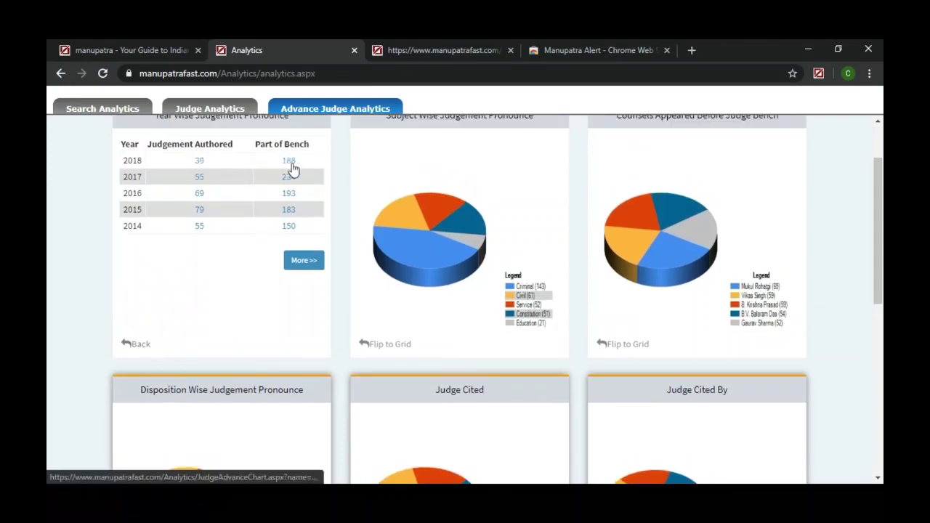
Step: Open the list of judgments authored in 2018, view the 16.02.2018 Adarsh Cooperative Housing Society judgment, and close both windows
click(201, 161)
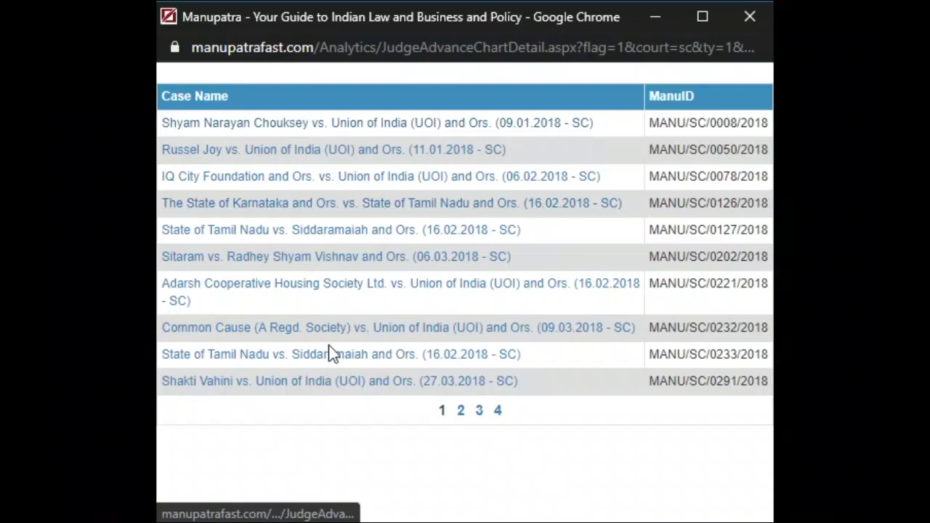
click(330, 295)
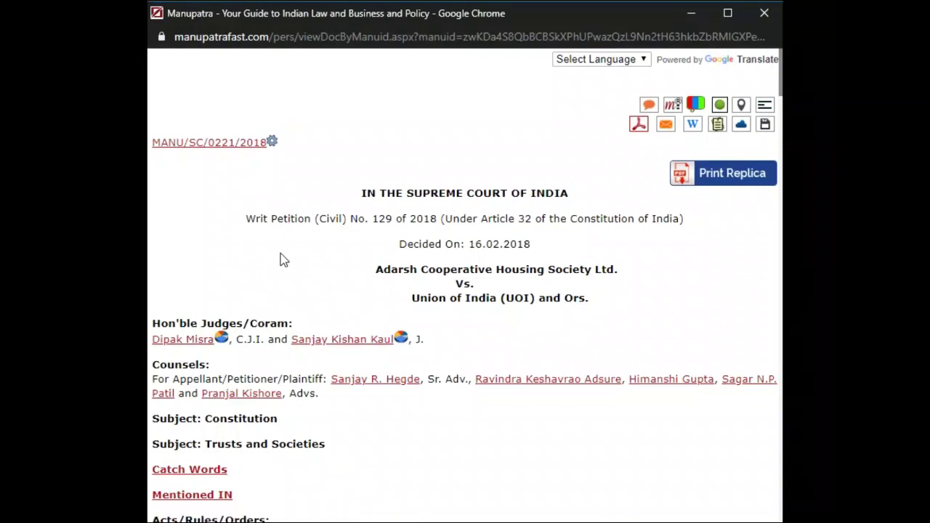
click(764, 16)
click(760, 17)
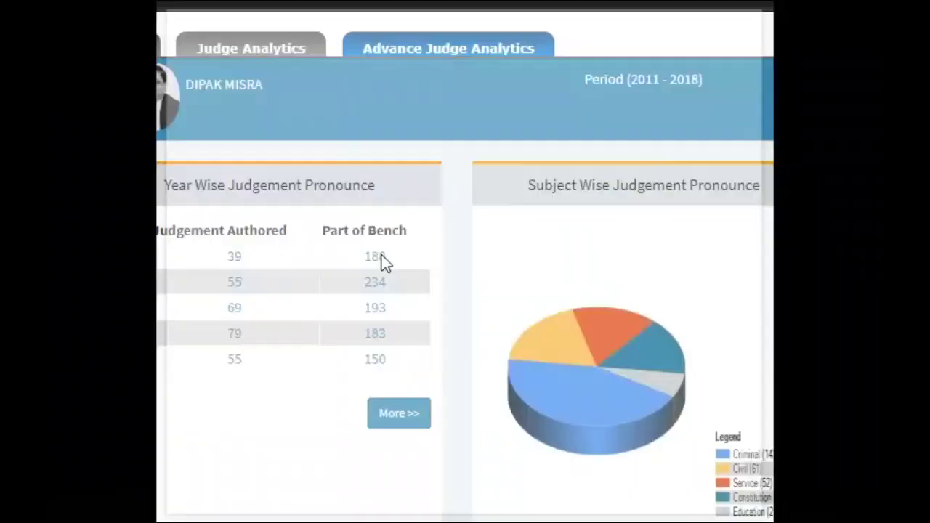
Step: Open the 2018 Part of Bench case list, view it in a maximized window, and close it
click(291, 242)
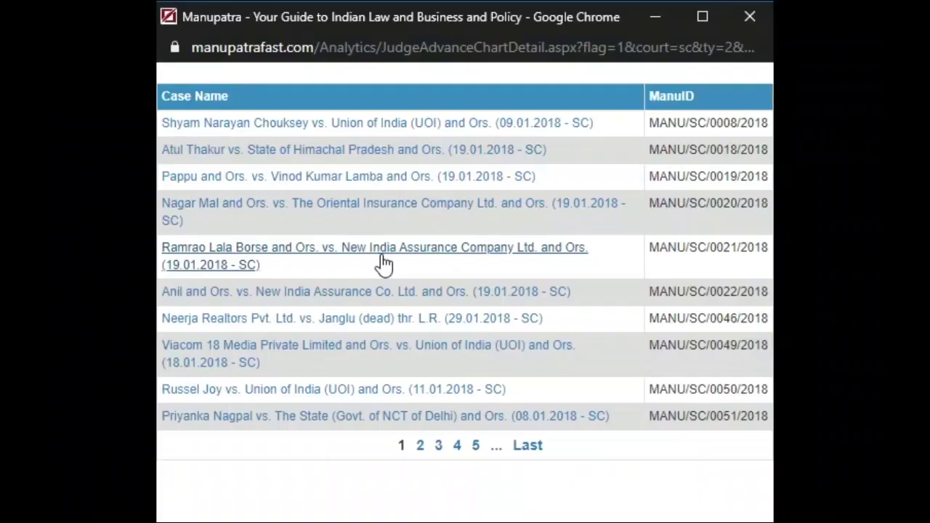
click(702, 18)
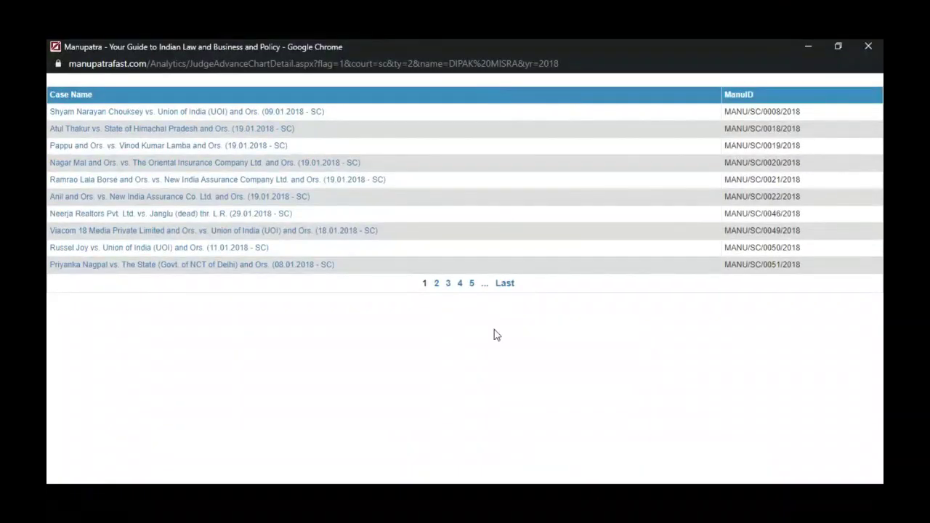
click(868, 45)
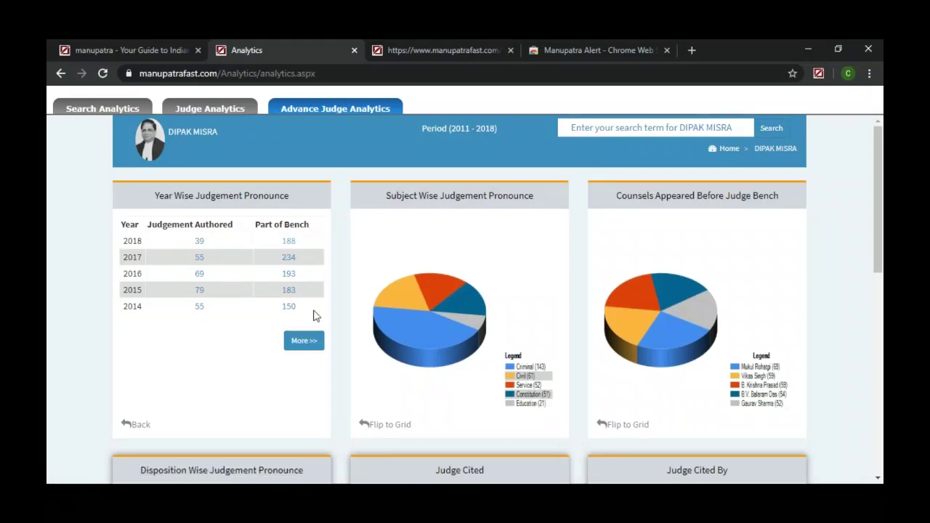
Step: Flip the Subject Wise Judgement Pronounce chart to its grid, and view and close the Constitution case list
click(390, 425)
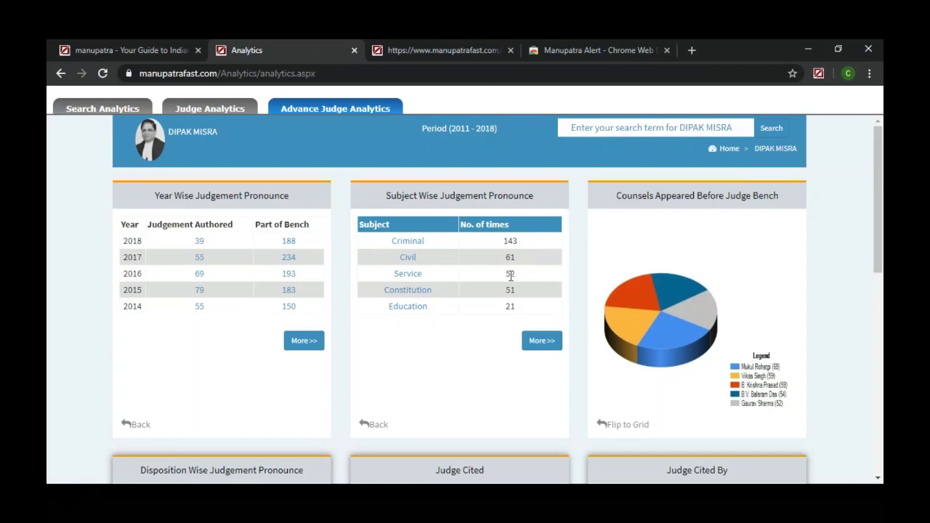
click(426, 298)
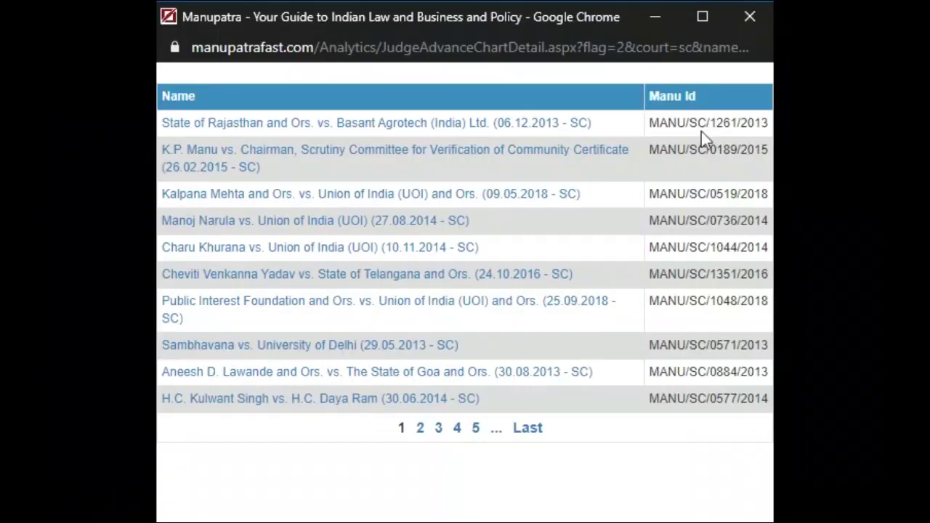
click(705, 19)
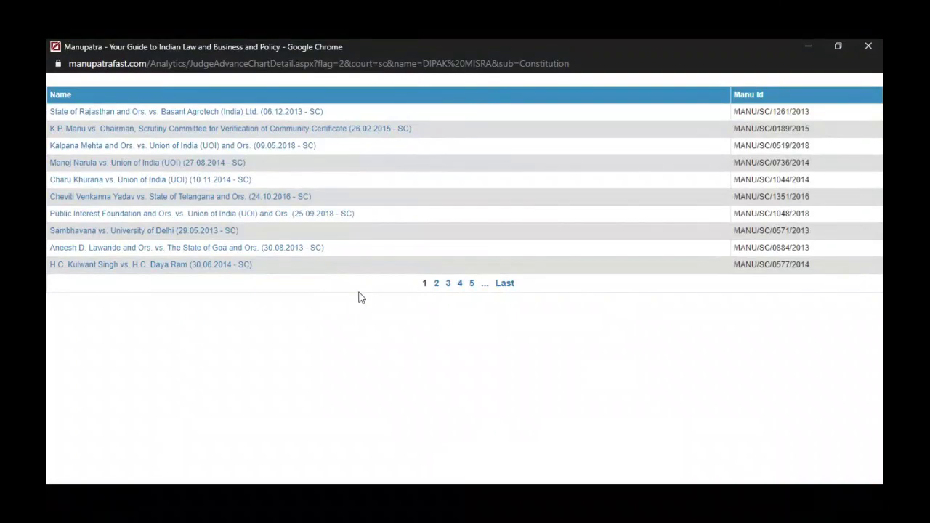
click(879, 47)
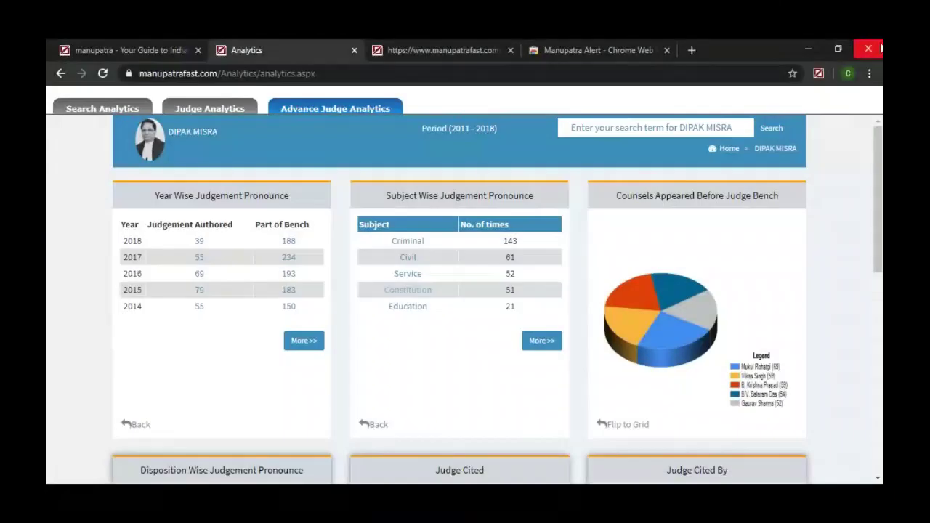
Step: Flip the Counsels Appeared Before Judge Bench chart to its grid view
drag(882, 202, 882, 233)
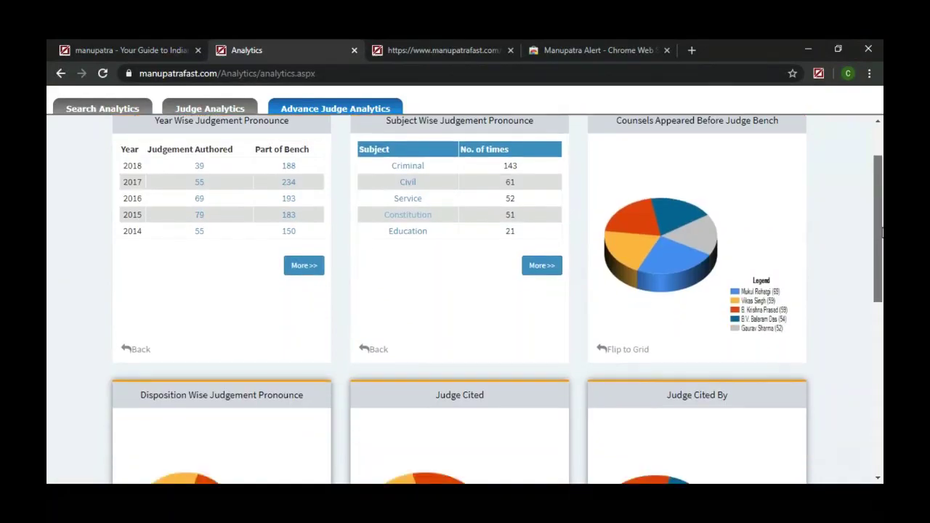
click(629, 355)
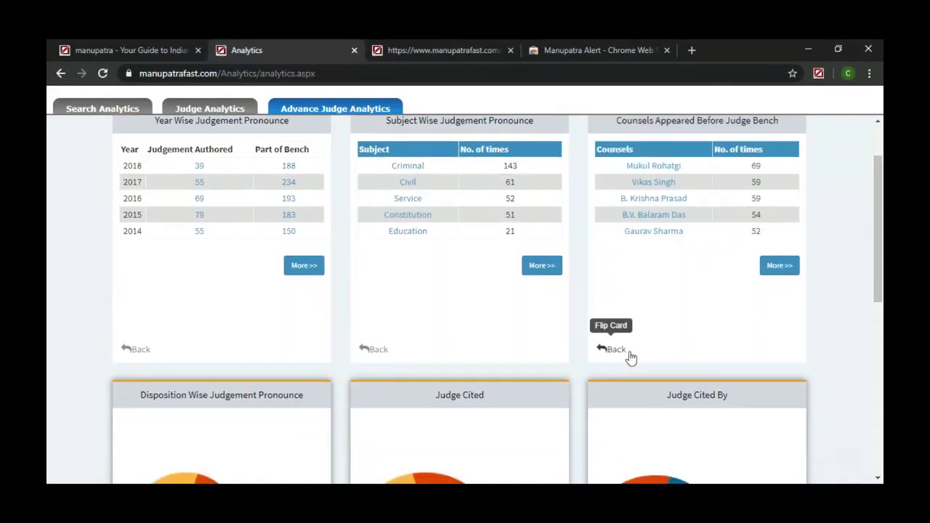
Step: Open the fourth counsel's case list from the Counsels Appeared Before Judge Bench grid and maximize its window
scroll(881, 215, up, 1)
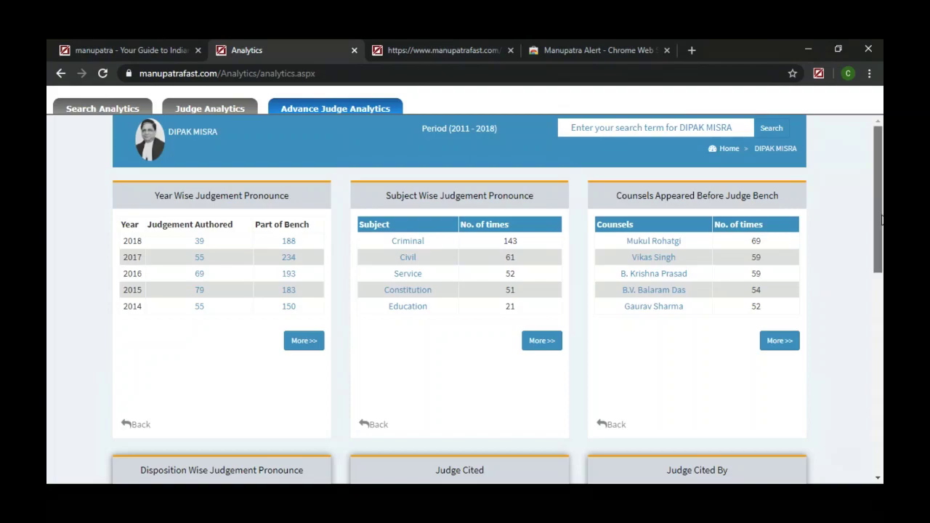
drag(881, 216, 882, 254)
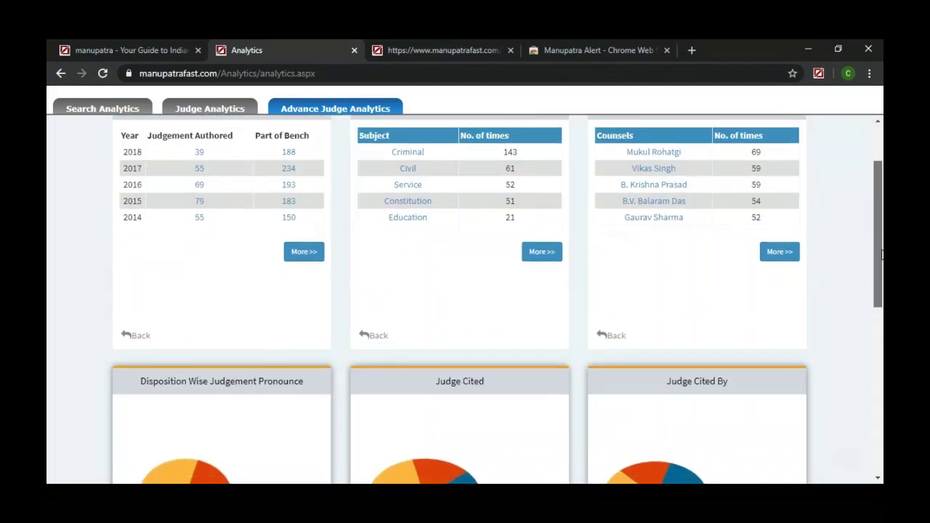
click(671, 217)
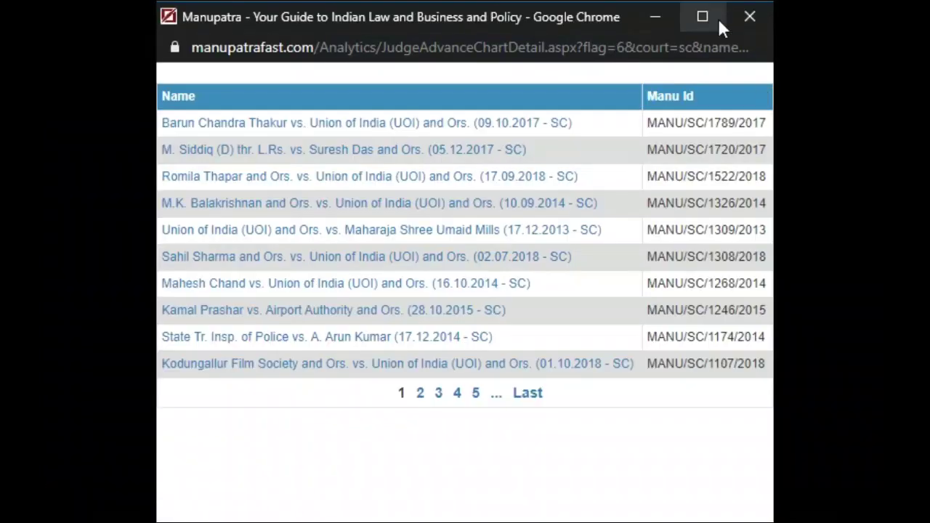
click(720, 22)
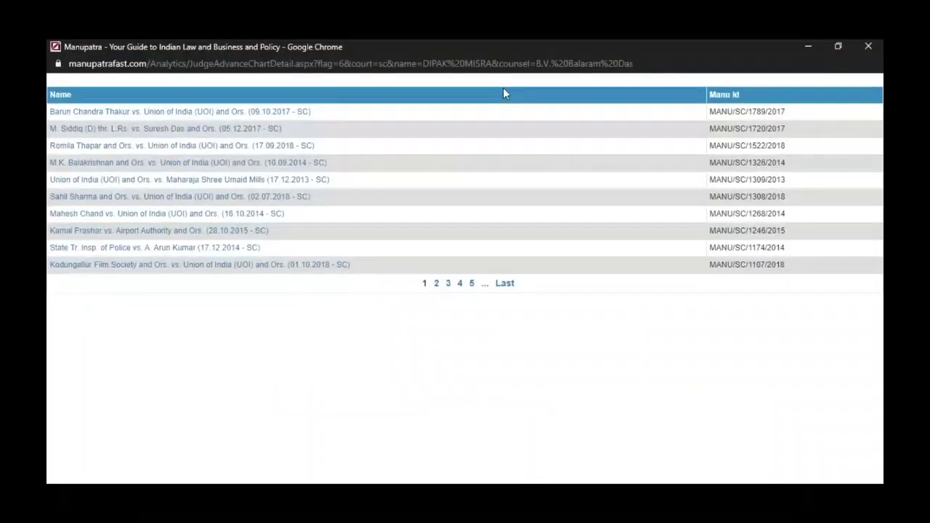
Step: View the 10.09.2014 judgment MANU/SC/1326/2014 in a maximized window, read down to its order, and close both windows
click(214, 162)
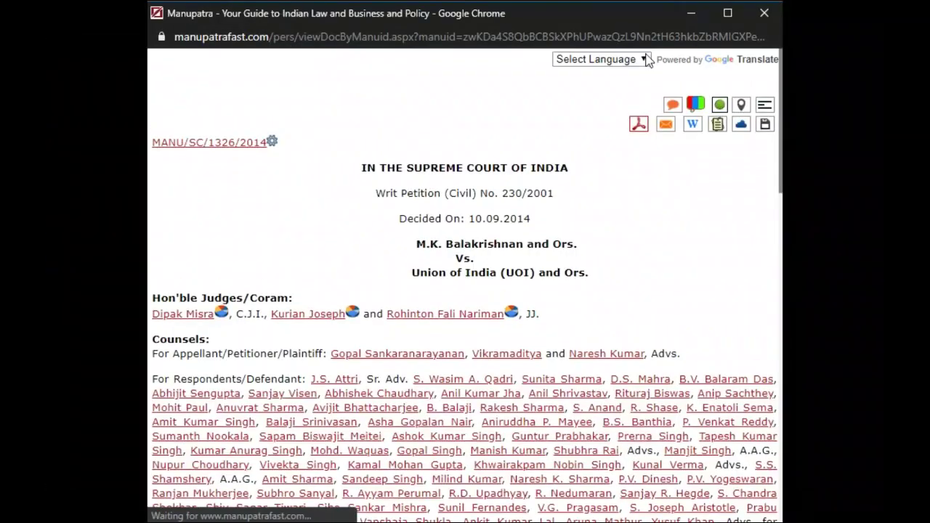
click(726, 14)
drag(883, 129, 883, 287)
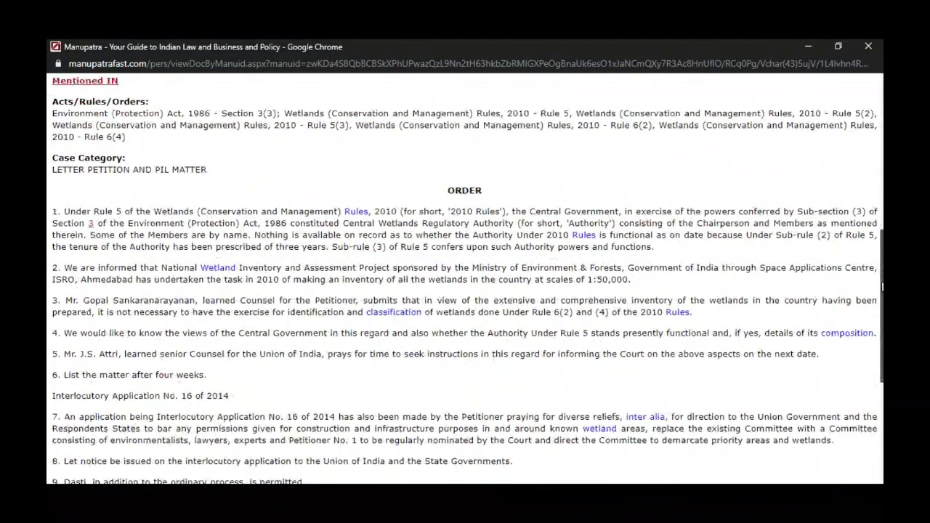
click(869, 46)
click(869, 46)
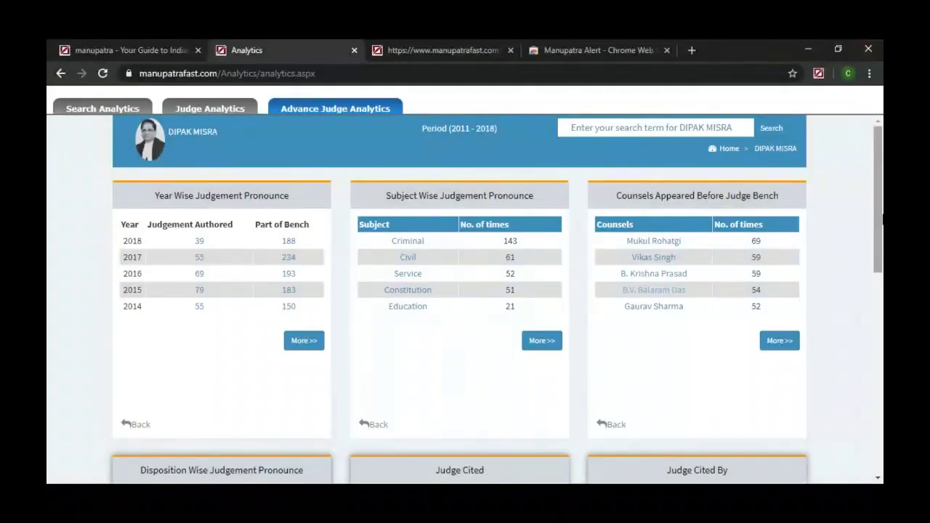
Step: Flip the Disposition Wise Judgement Pronounce chart to its grid and open the complete list of dispositions
drag(882, 221, 882, 354)
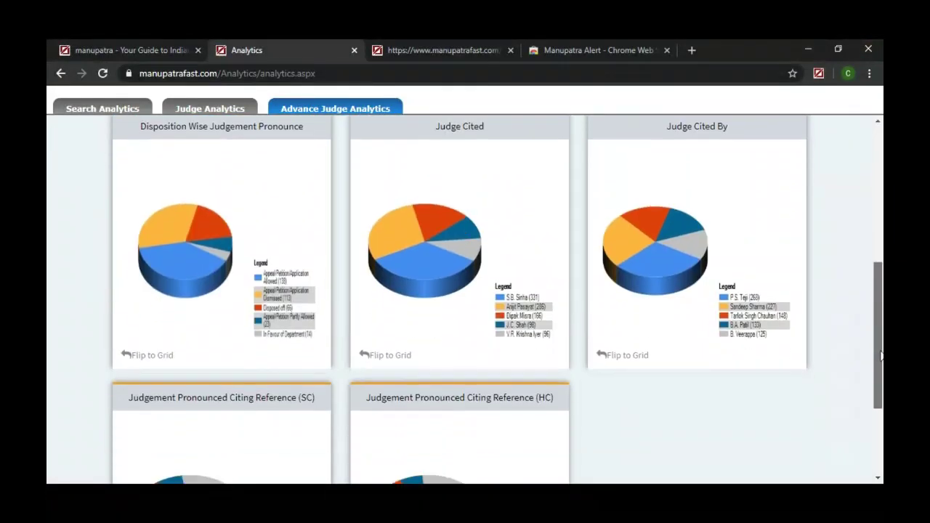
click(139, 360)
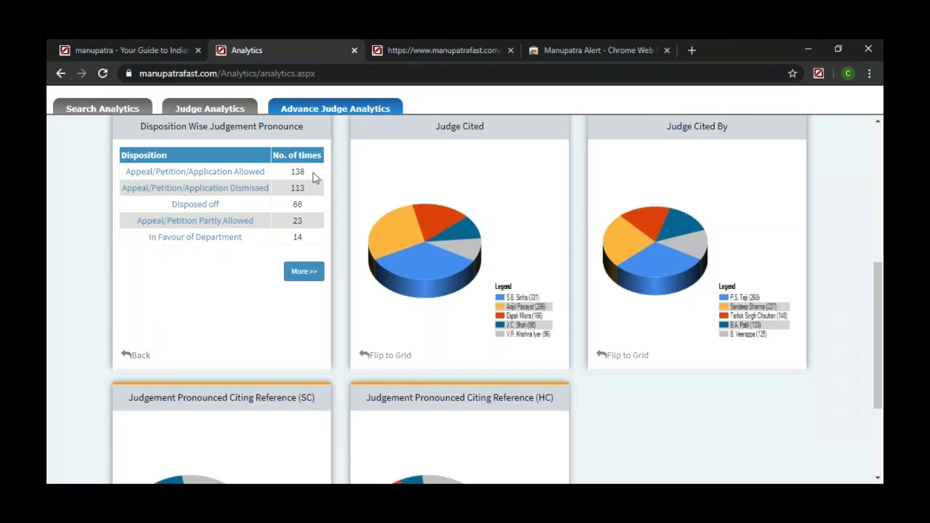
drag(305, 178, 282, 246)
click(304, 272)
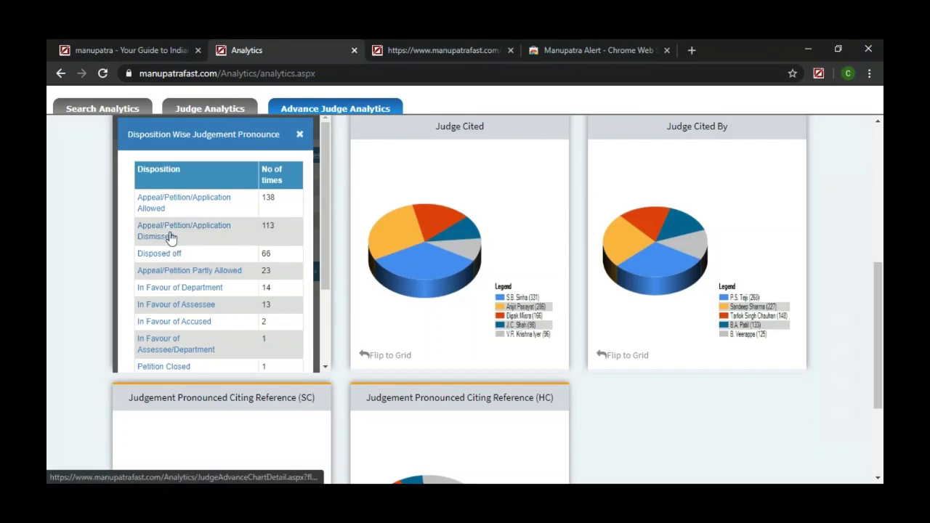
Step: Browse the Appeal/Petition/Application Allowed case list and close the disposition details
click(164, 205)
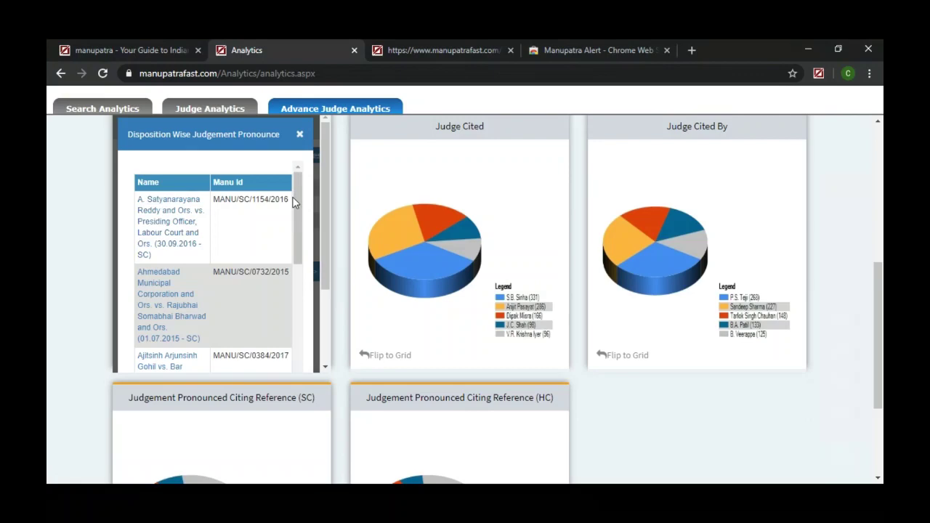
drag(295, 207, 308, 259)
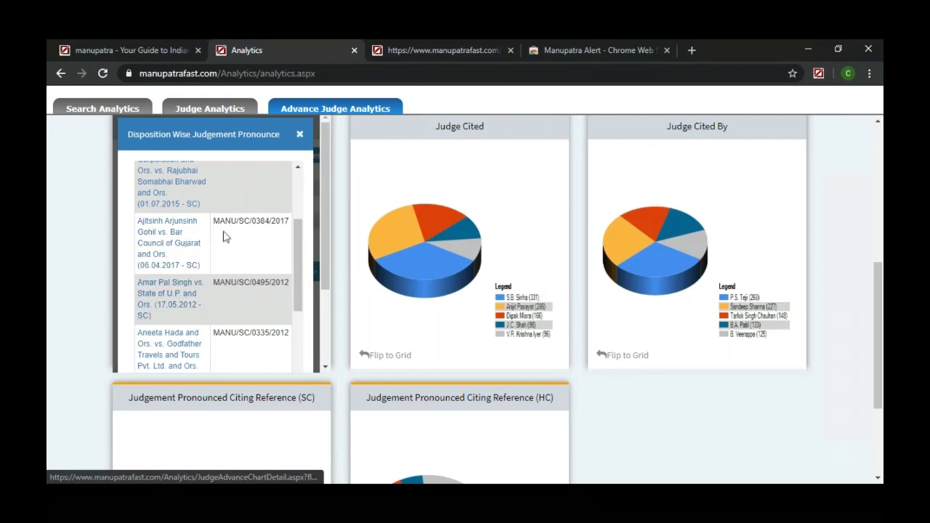
drag(297, 263, 296, 180)
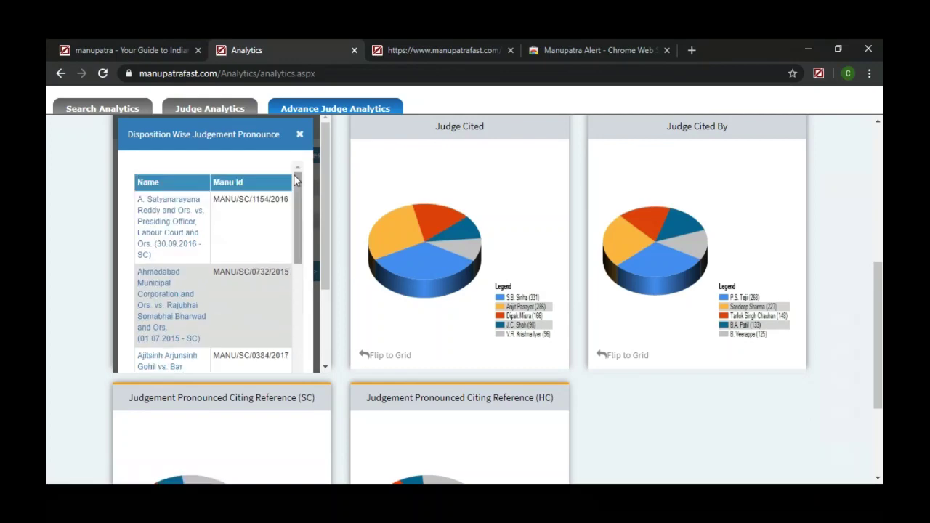
click(300, 137)
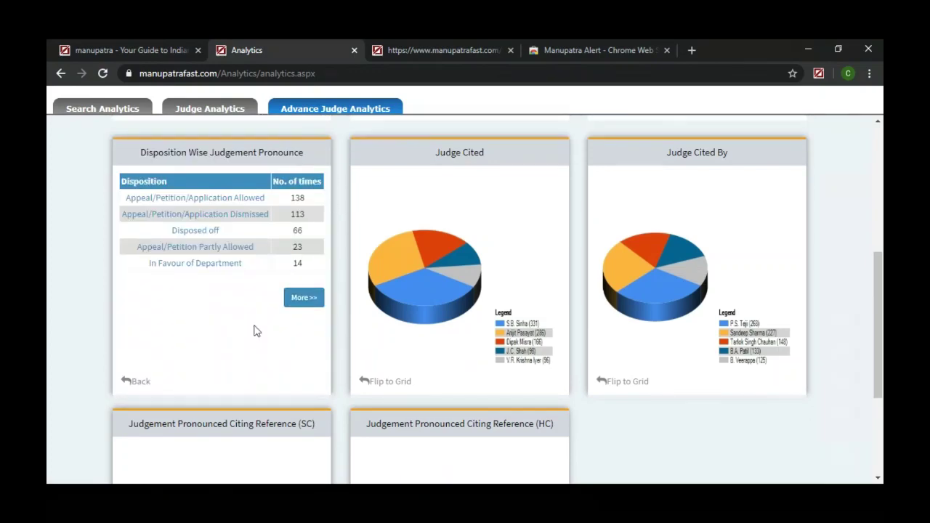
Step: Flip the Disposition Wise Judgement Pronounce card back to its chart and the Judge Cited chart to its grid
scroll(254, 331, up, 1)
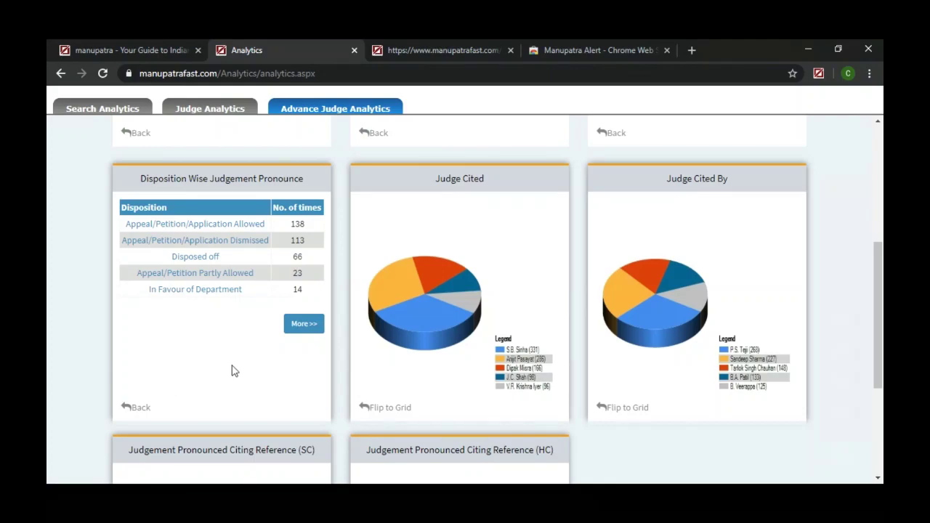
click(139, 407)
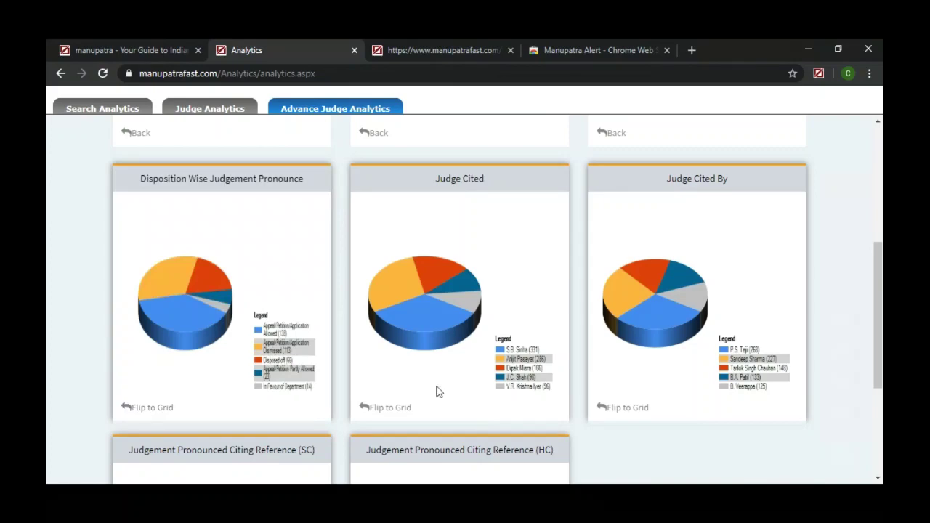
click(392, 408)
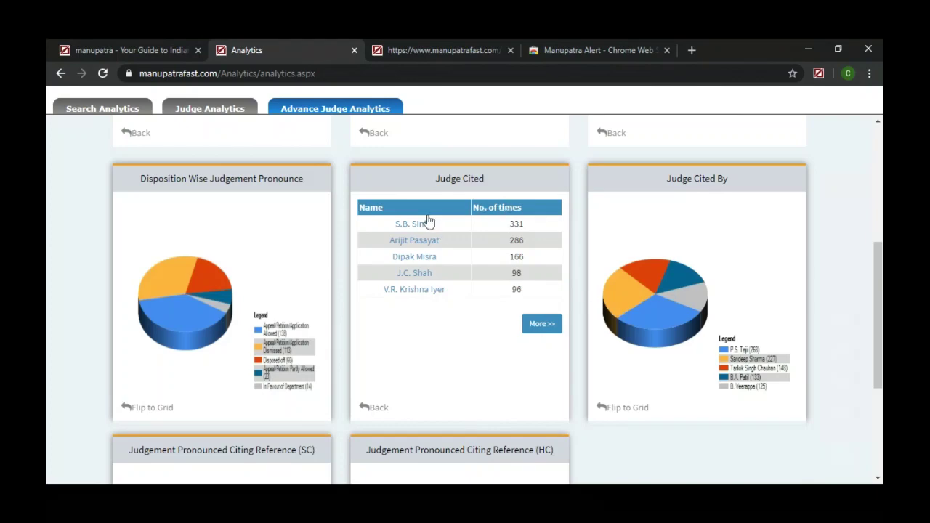
Step: Open the Dipak Misra case list from the Judge Cited grid, view it in a maximized window, and close it
click(420, 258)
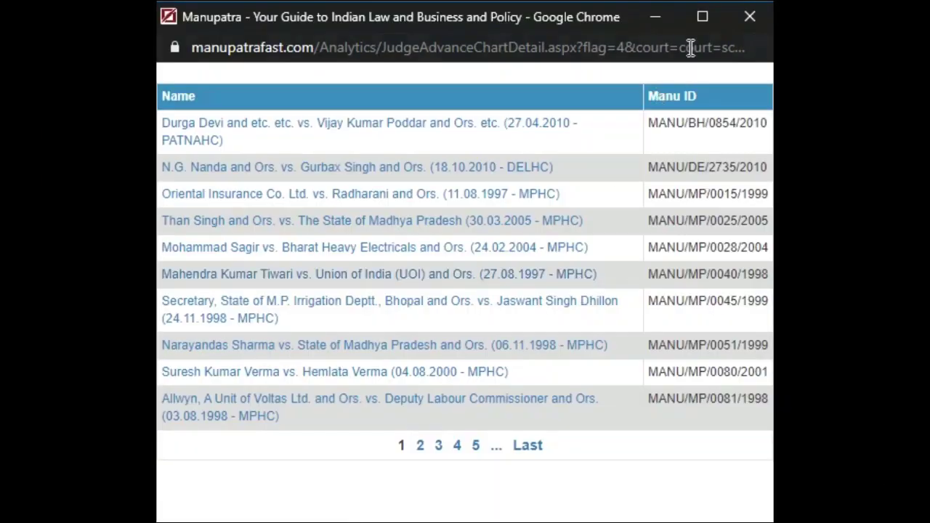
click(700, 22)
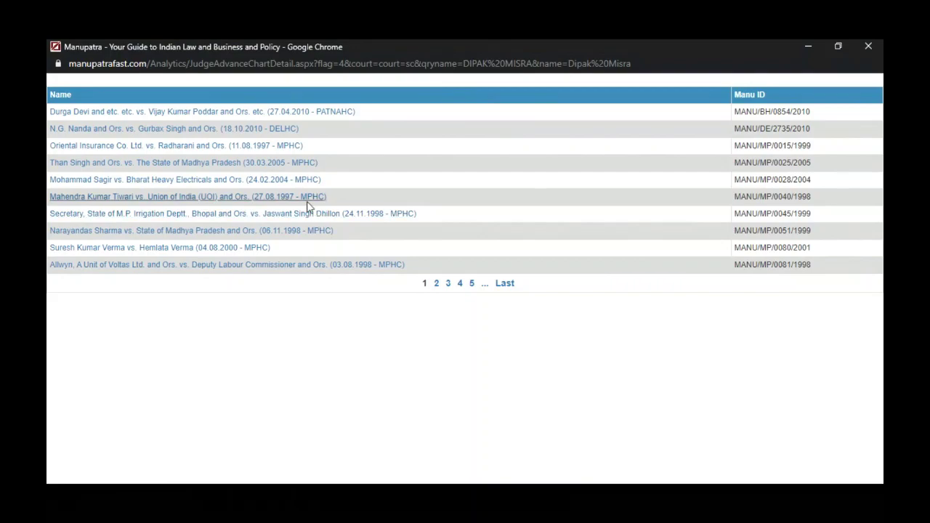
click(880, 46)
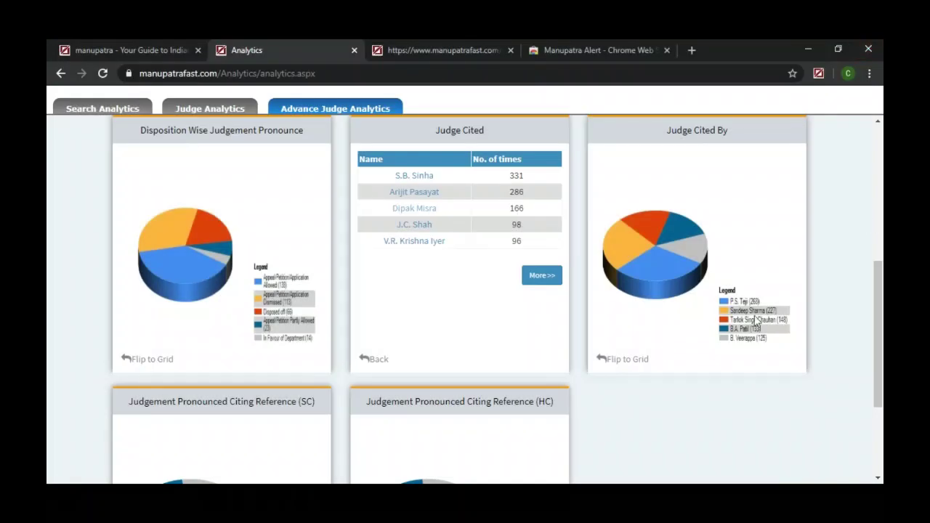
Step: Flip the Judge Cited By chart and both Judgement Pronounced Citing Reference charts (SC and HC) to their grids
click(636, 360)
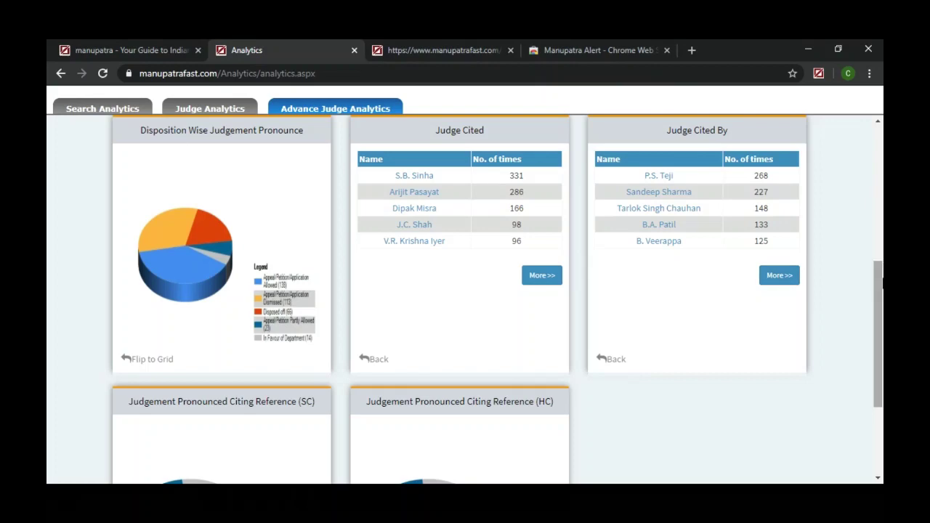
drag(880, 283, 879, 349)
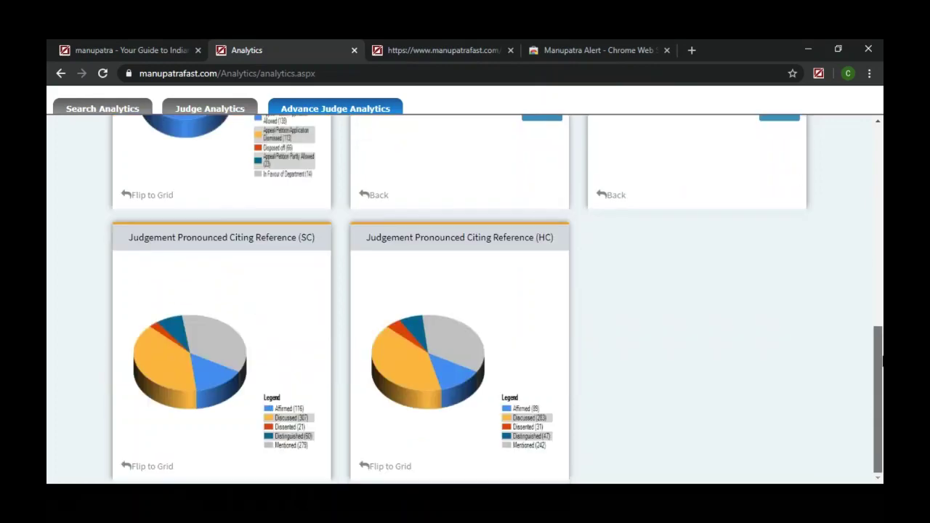
click(157, 474)
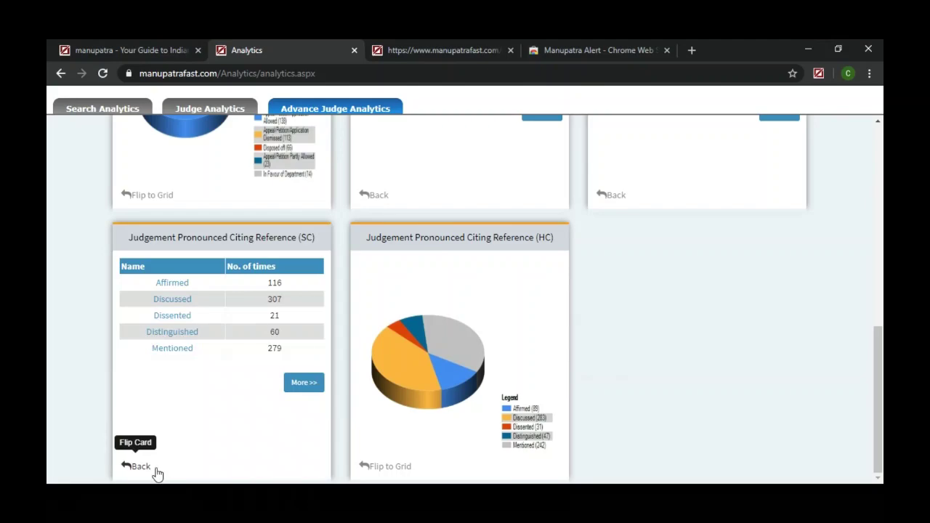
click(398, 467)
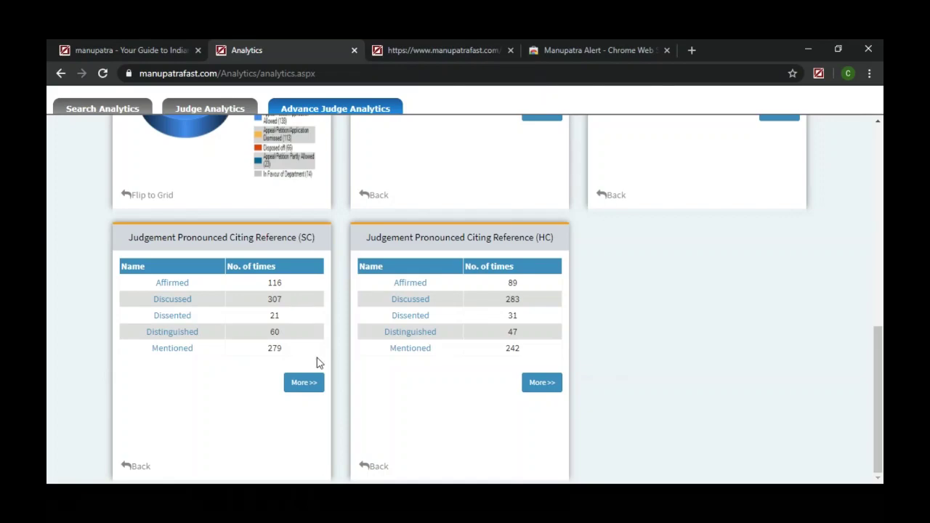
Step: Open the Supreme Court Dissented case list, view the 06.05.2014 Kone Elevator India judgment, and close both windows
click(171, 317)
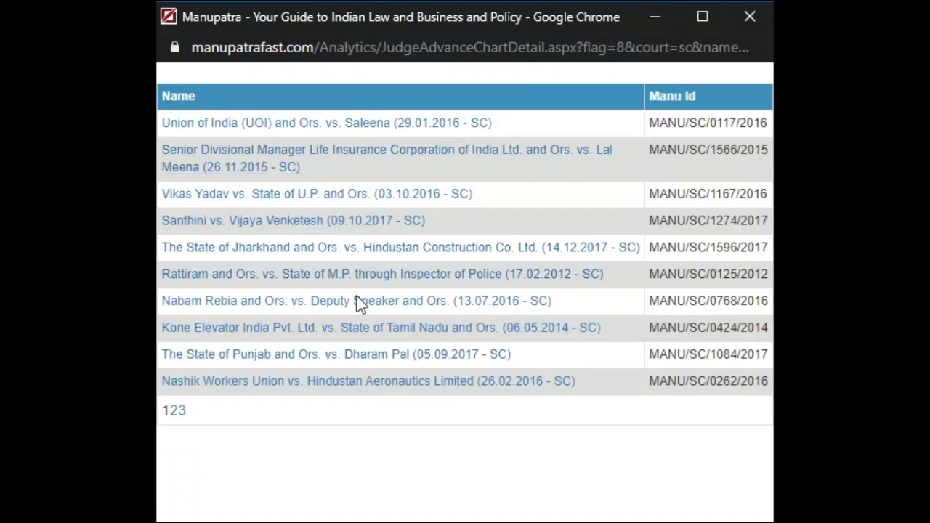
click(341, 336)
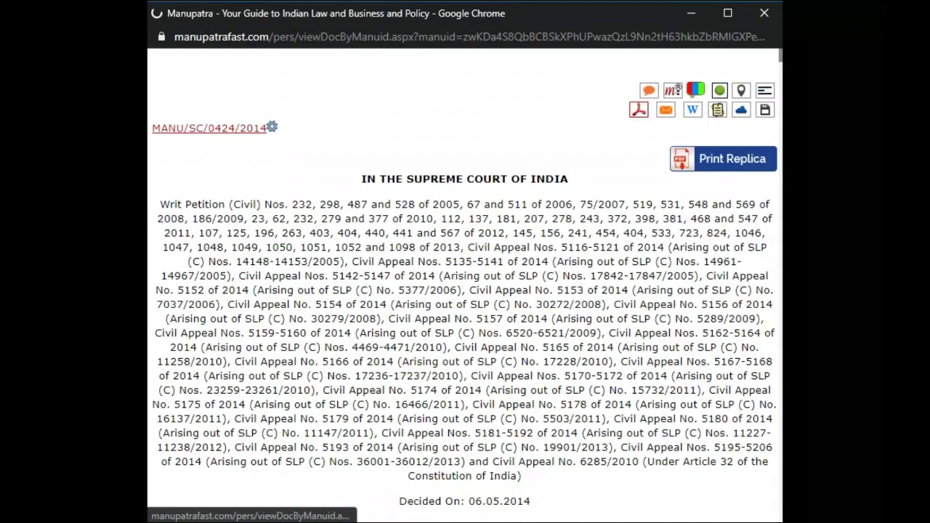
click(768, 13)
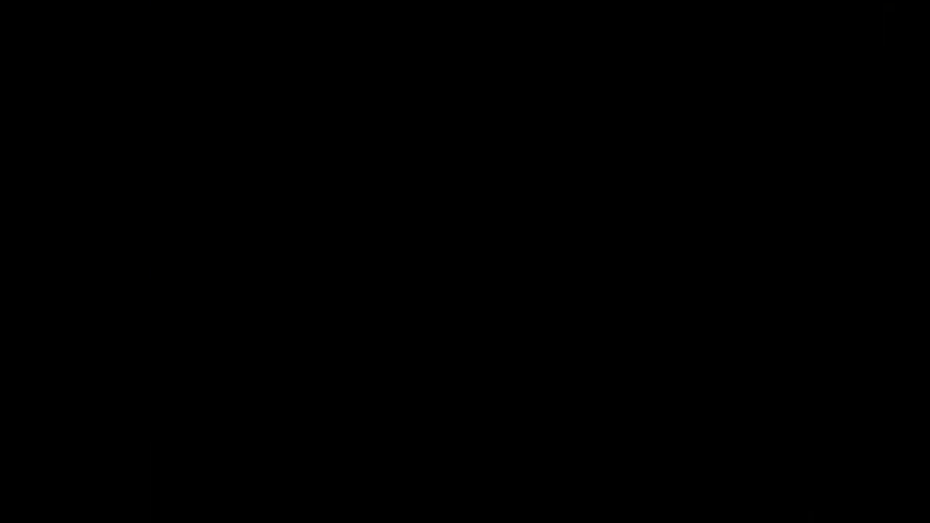
click(750, 16)
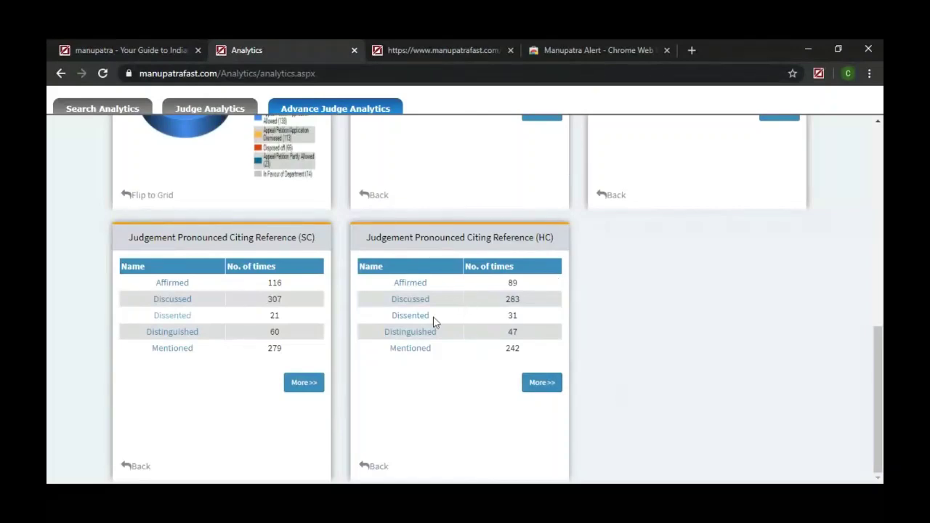
Step: Open the High Court Affirmed case list in a maximized window, view the 28.02.2003 P.C.C. Construction Co. judgment, and close both windows
click(412, 283)
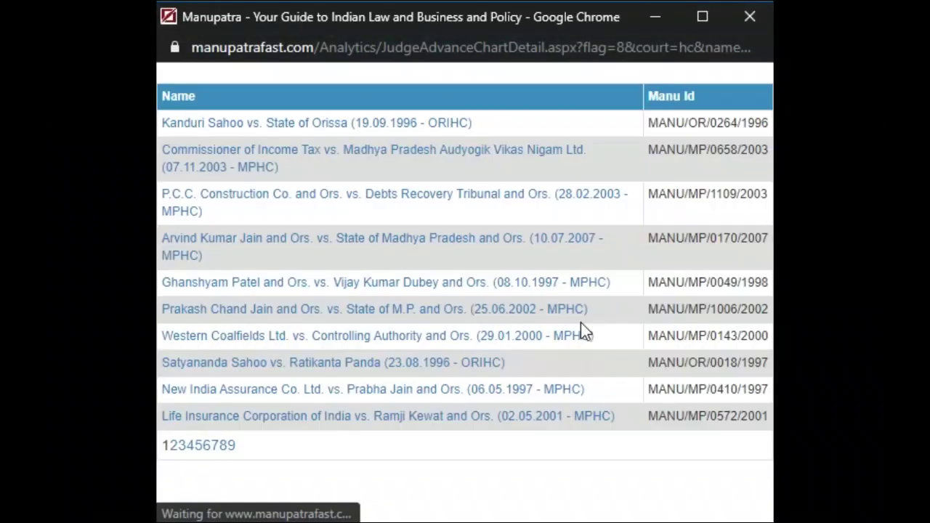
click(703, 17)
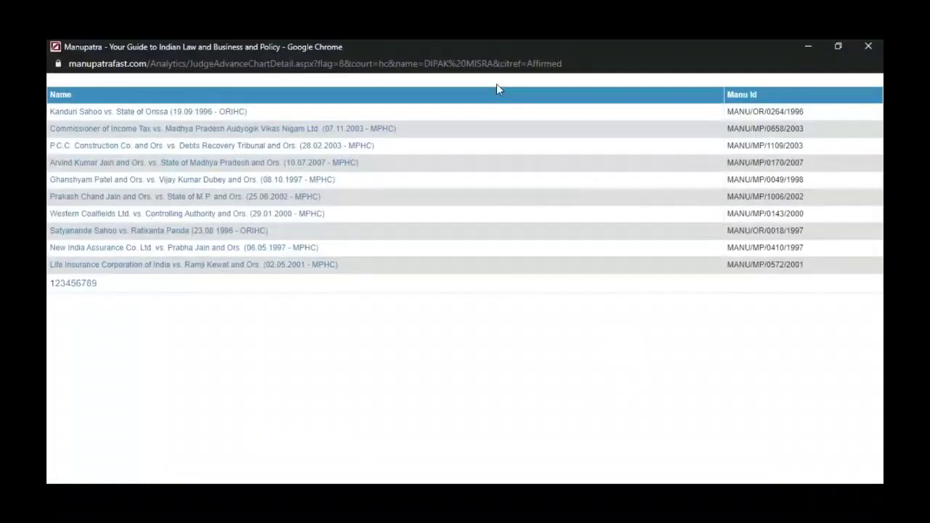
click(274, 147)
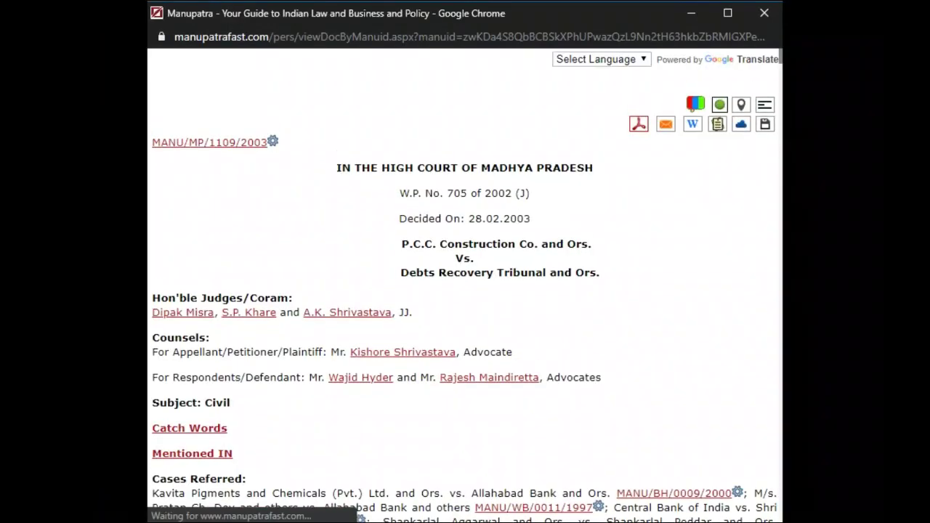
click(764, 13)
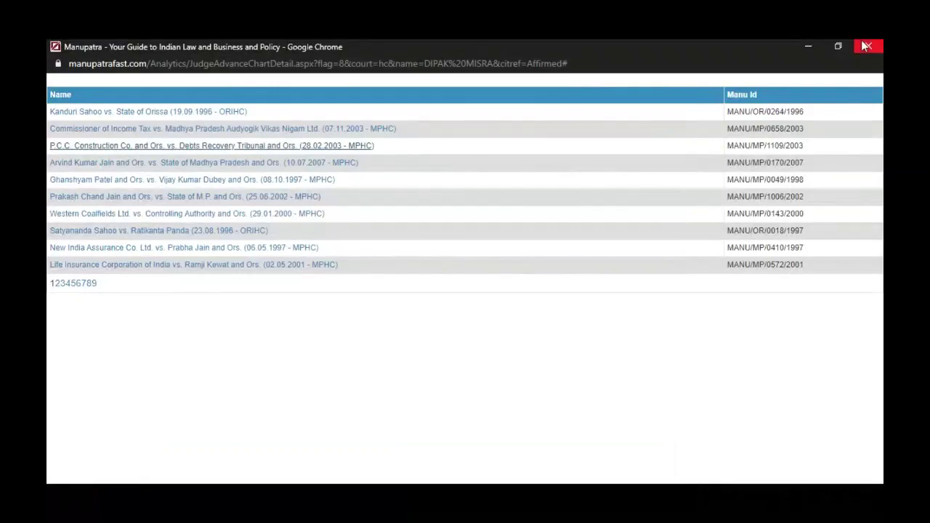
click(866, 47)
Step: Search Dipak Misra's judgments for the term "murder"
scroll(805, 288, up, 10)
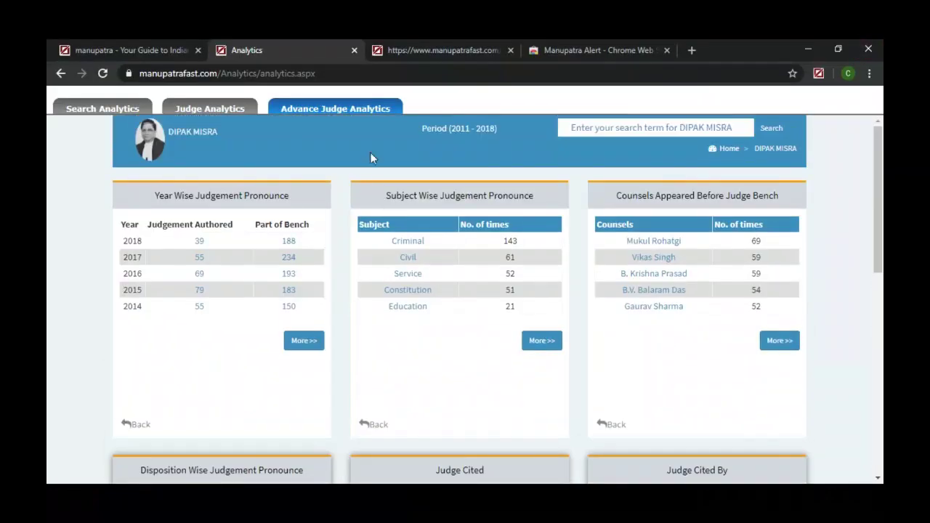
click(677, 127)
text(m)
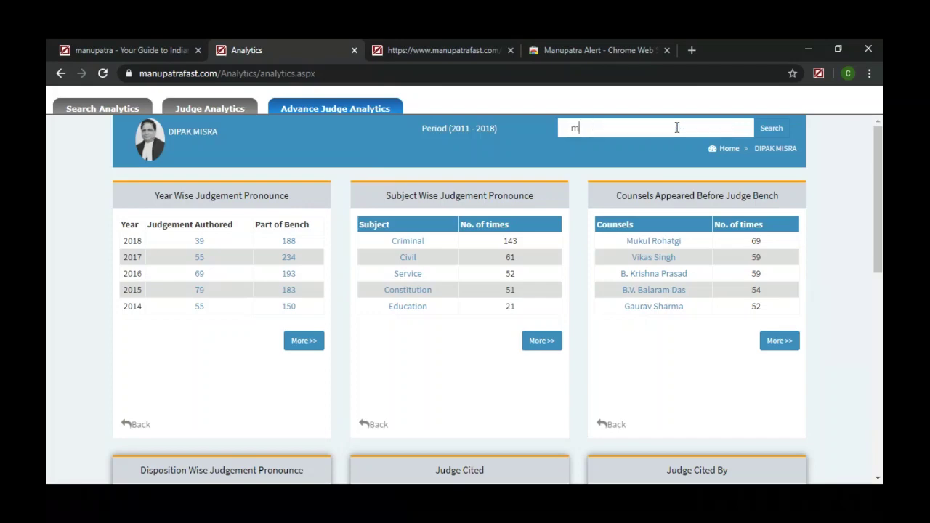
text(urder)
click(772, 129)
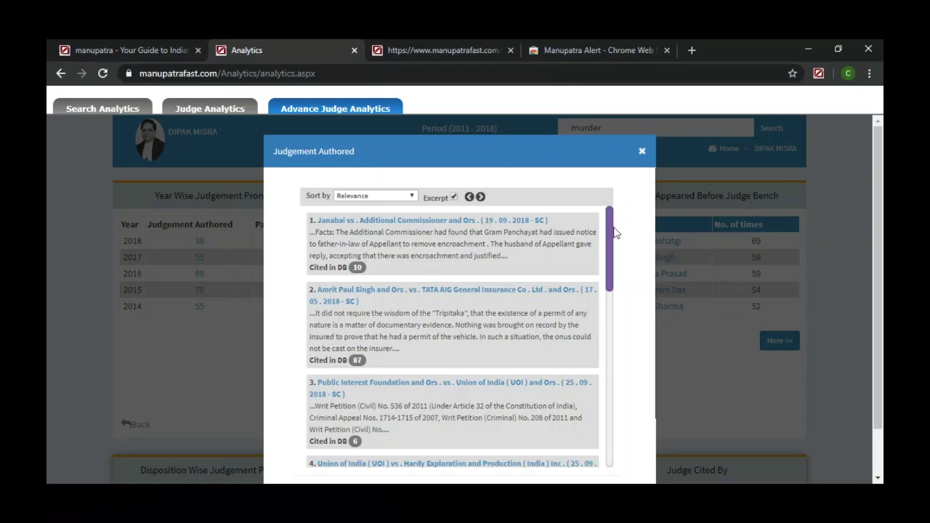
Step: View the 19.09.2018 Supreme Court judgment from the "murder" search results, read its case note, and close the judgment and the results
click(489, 221)
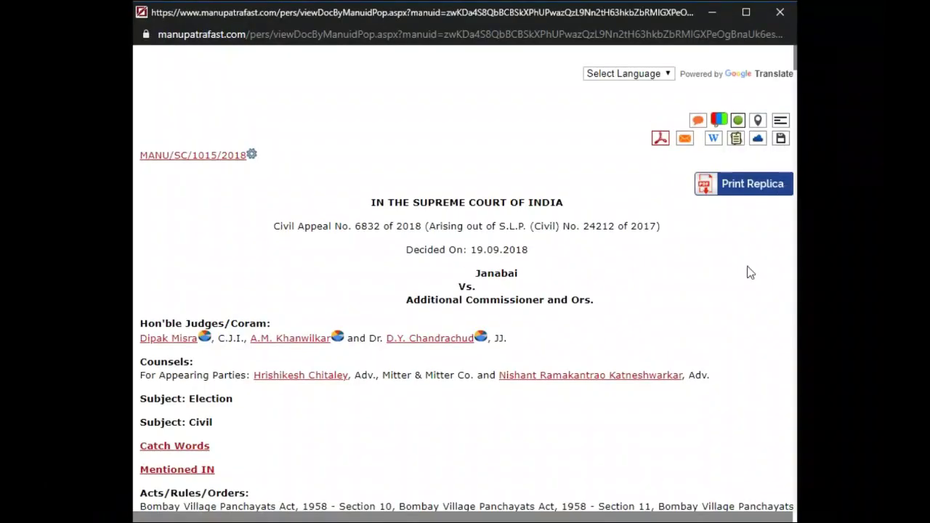
scroll(751, 272, down, 12)
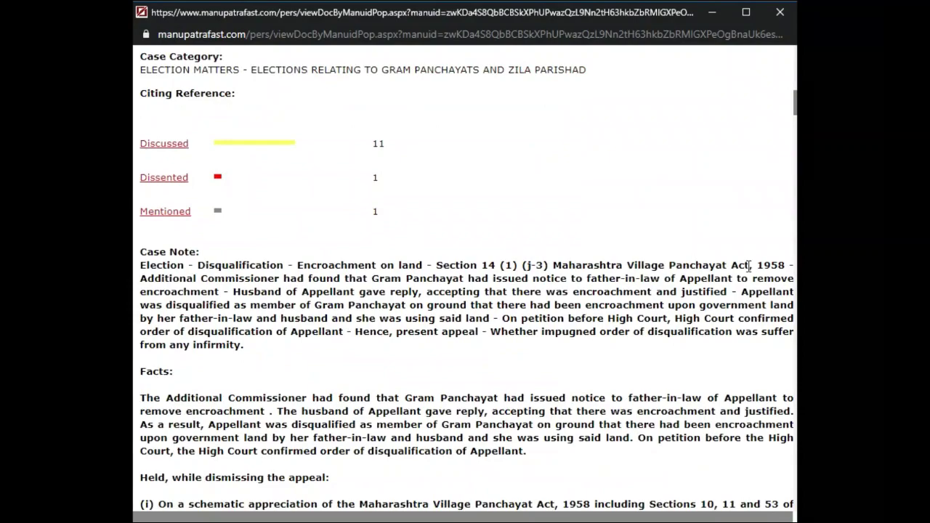
scroll(751, 266, down, 6)
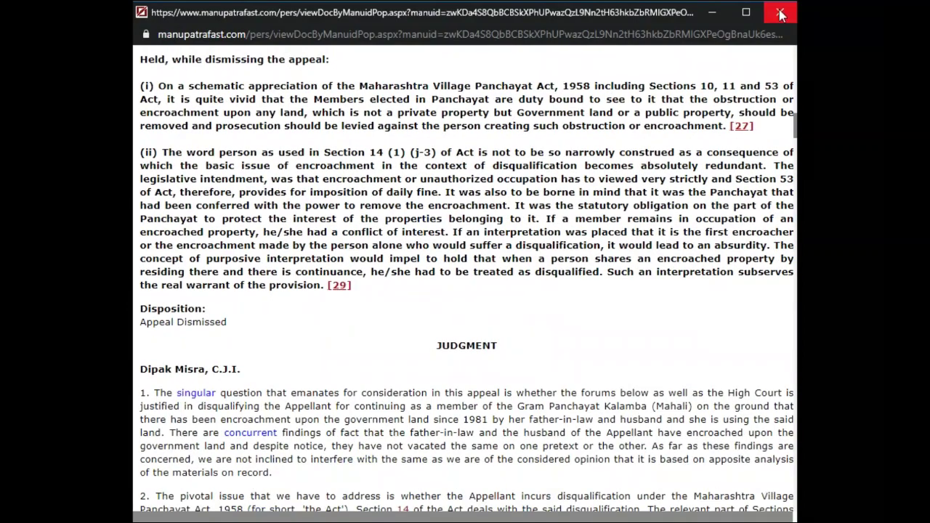
click(780, 14)
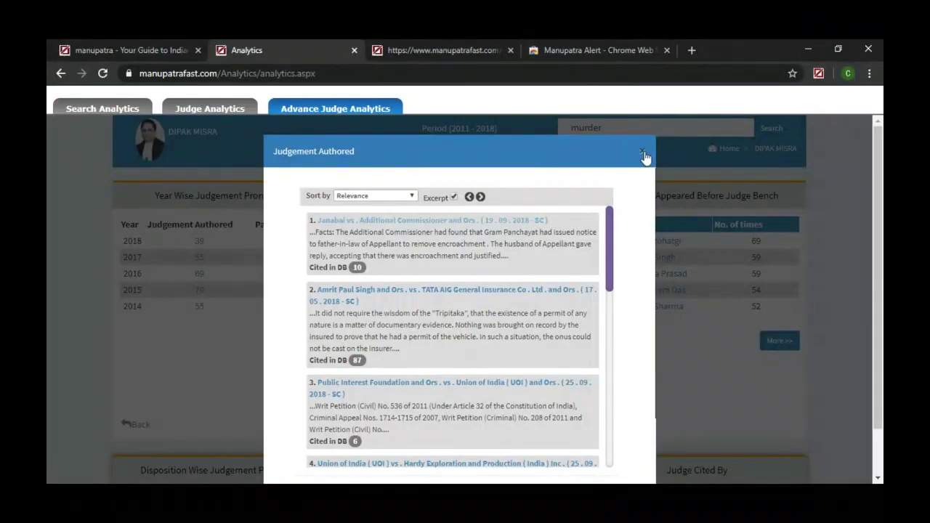
click(643, 155)
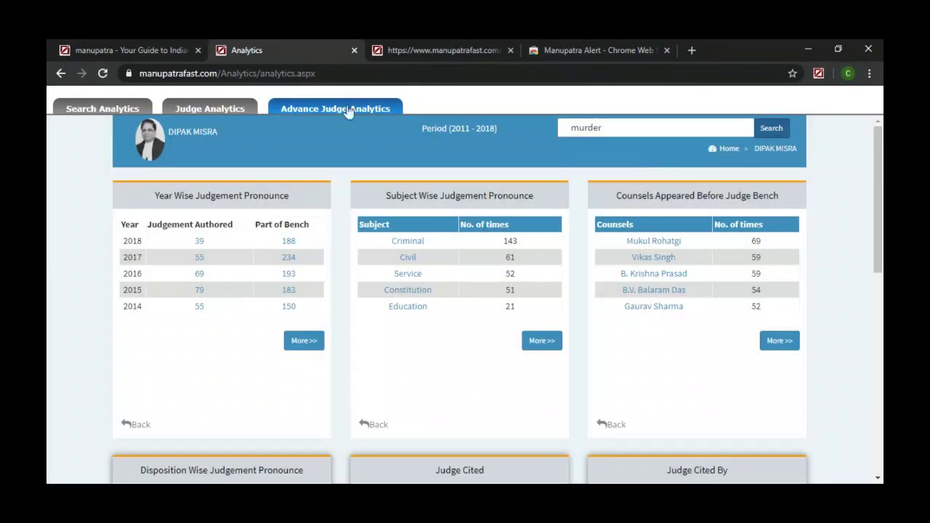
Step: Reopen Advance Judge Analytics and search the Supreme Court judges for D.Y. Chandrachud to load his analytics charts
click(299, 108)
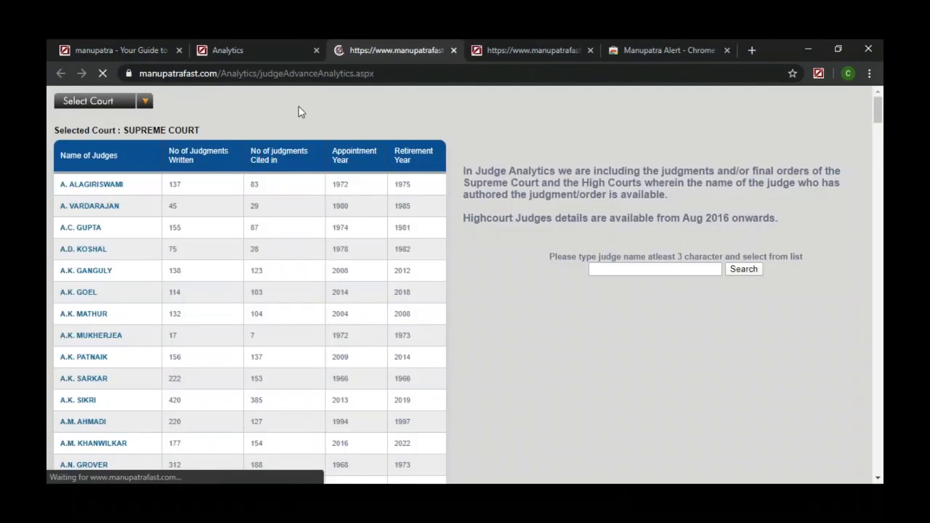
click(655, 271)
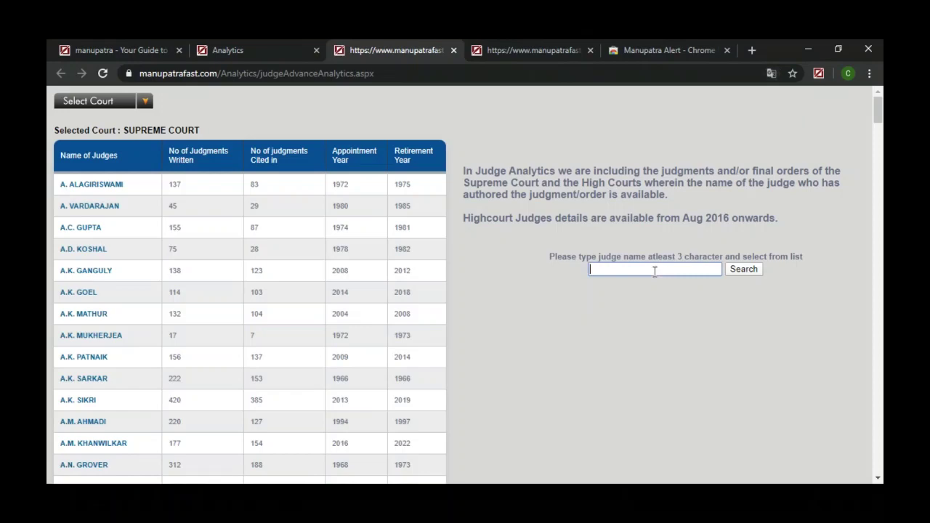
text(chandr)
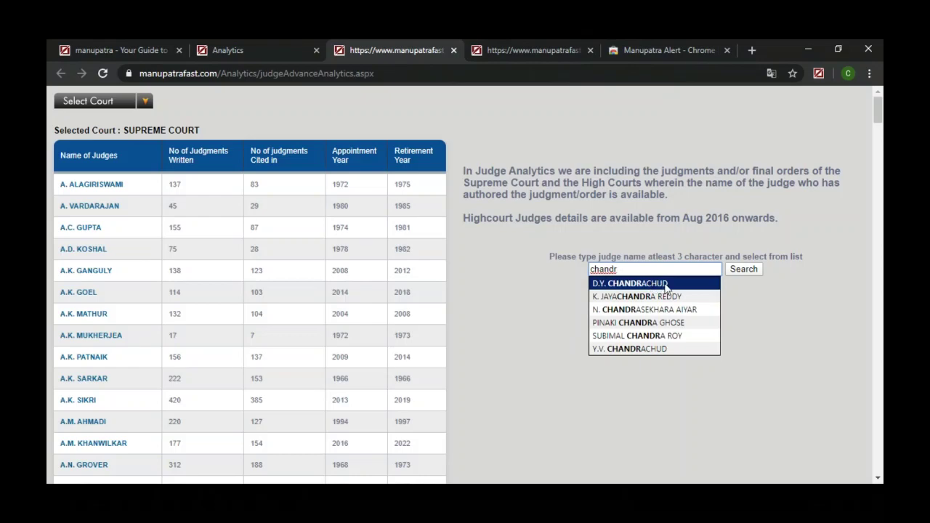
click(666, 286)
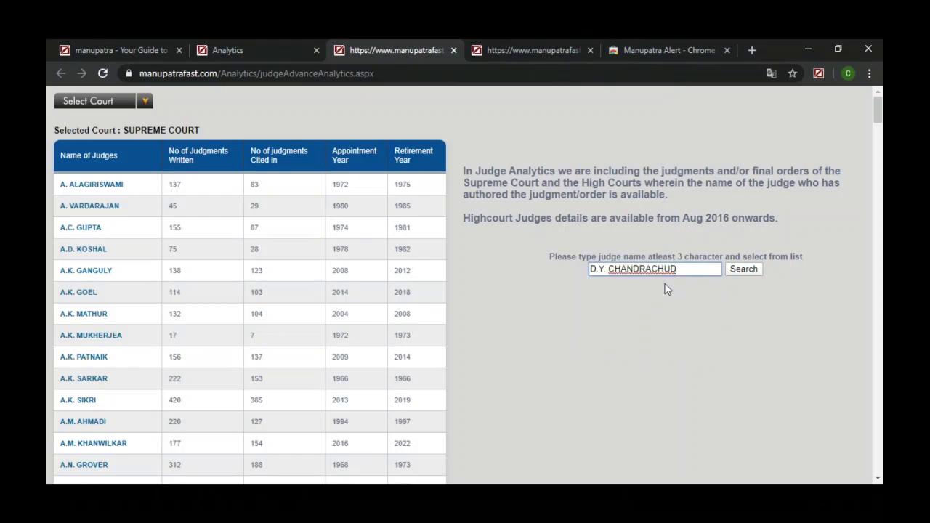
click(743, 270)
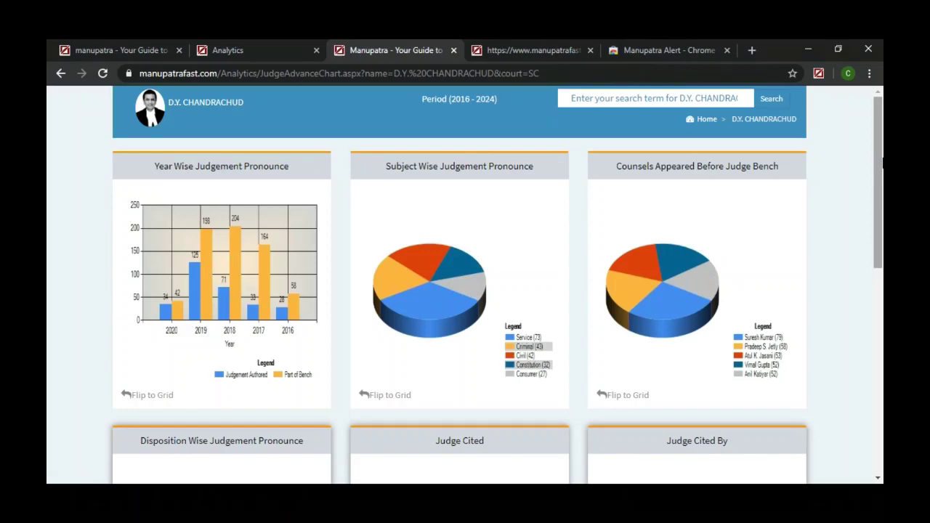
Step: Highlight the judge's period in the header and flip the Year Wise Judgement Pronounce chart to its grid
click(687, 93)
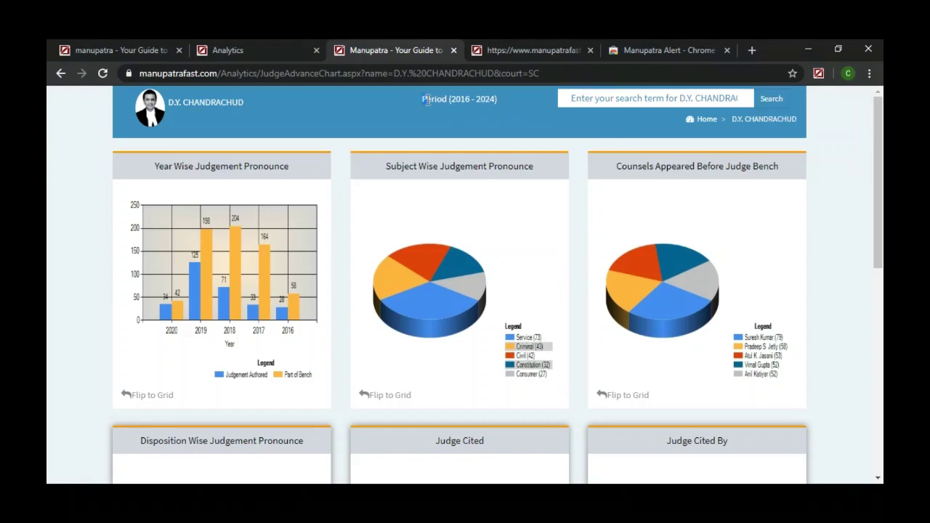
drag(426, 100, 487, 100)
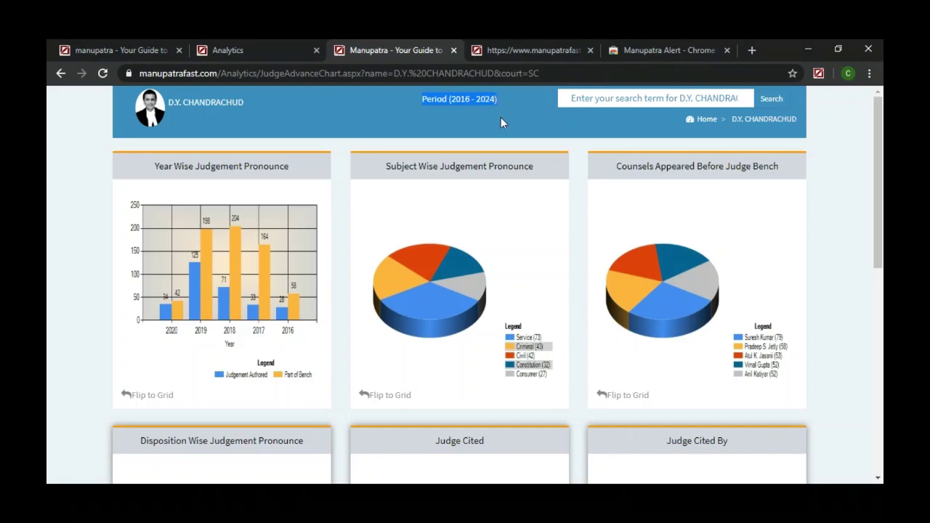
drag(880, 188, 879, 196)
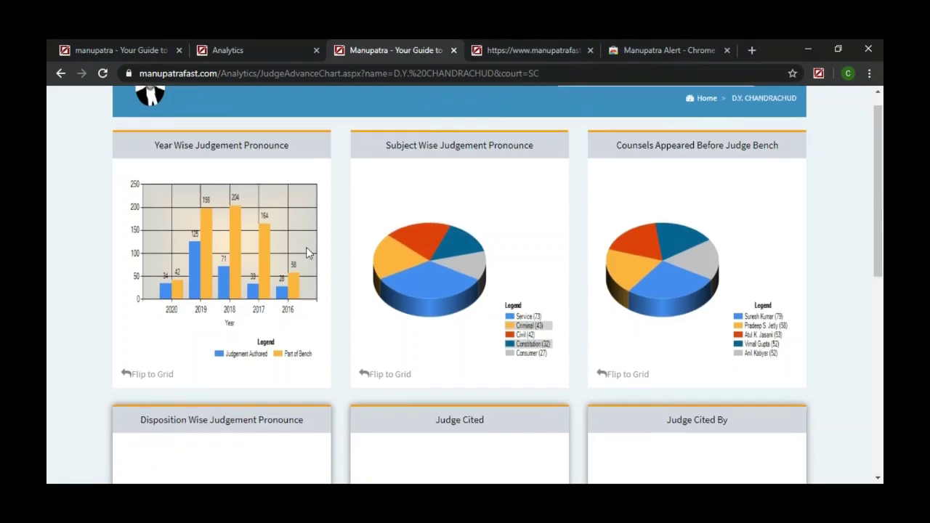
click(126, 376)
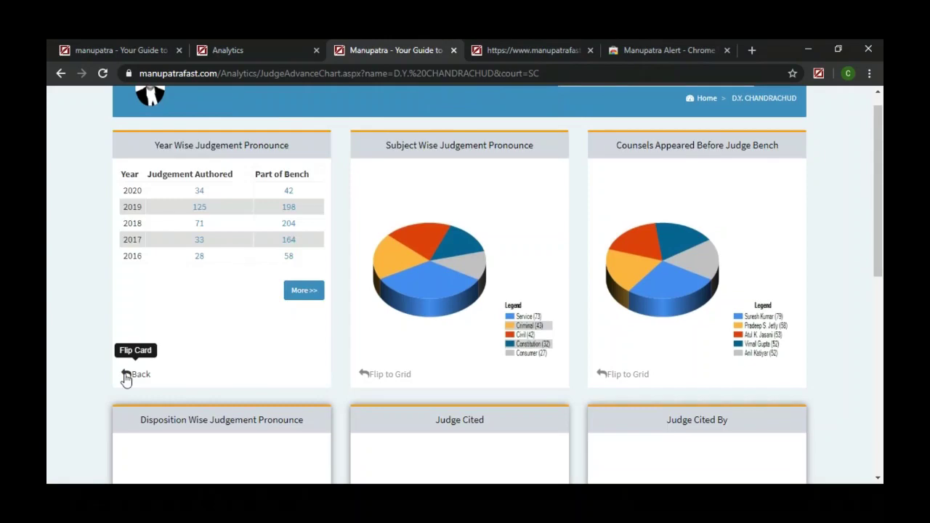
Step: Open the 2020 Judgement Authored case list, view the 16.01.2020 judgment in a maximized window, and close both windows
click(199, 192)
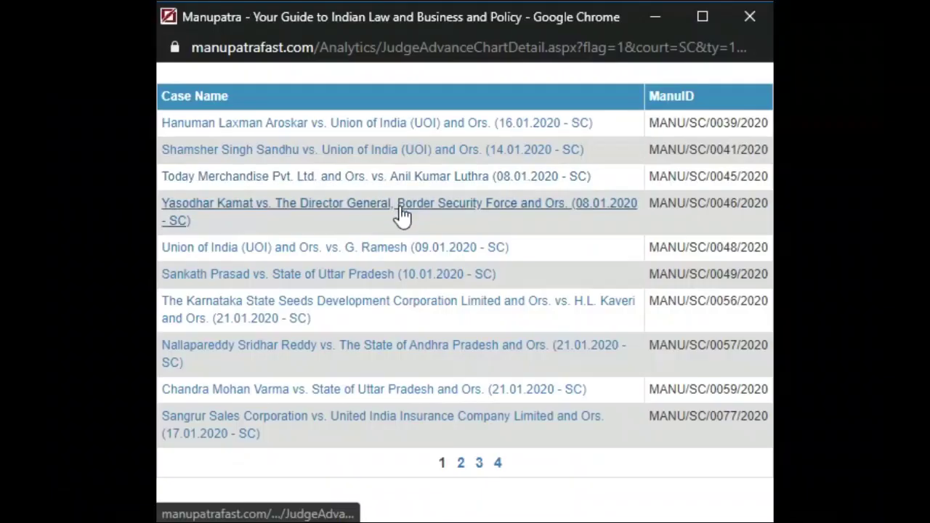
click(460, 135)
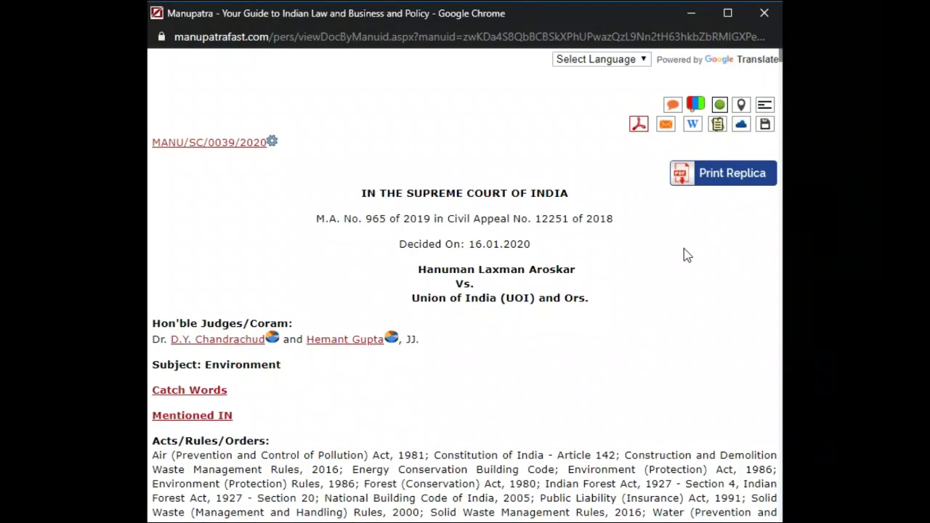
click(728, 13)
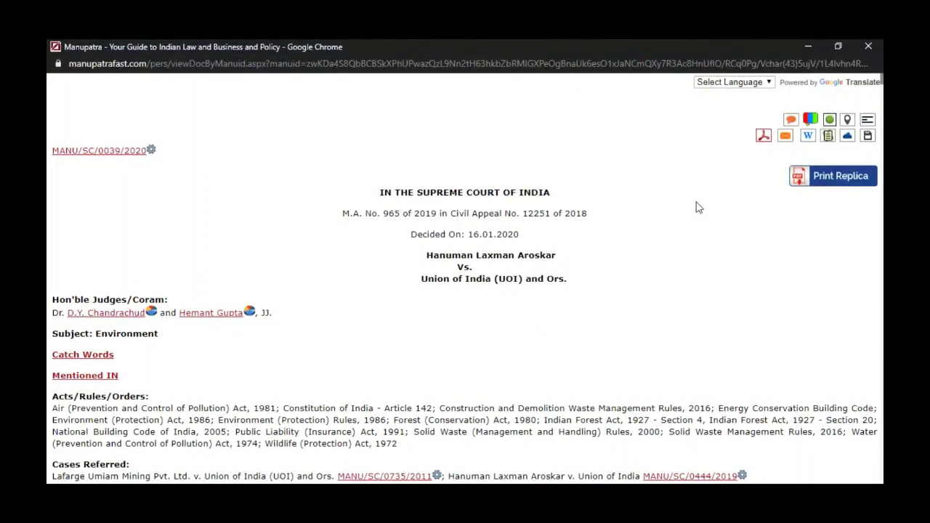
scroll(697, 208, down, 5)
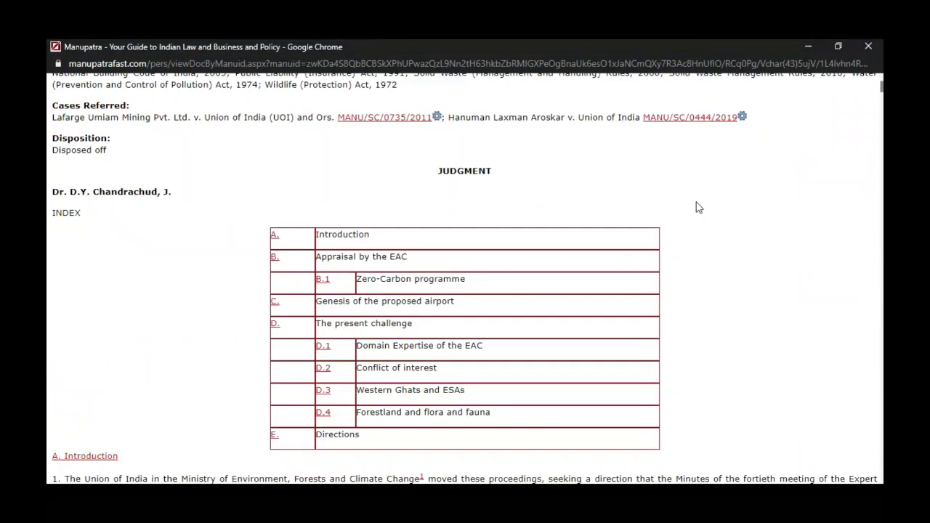
scroll(696, 208, up, 5)
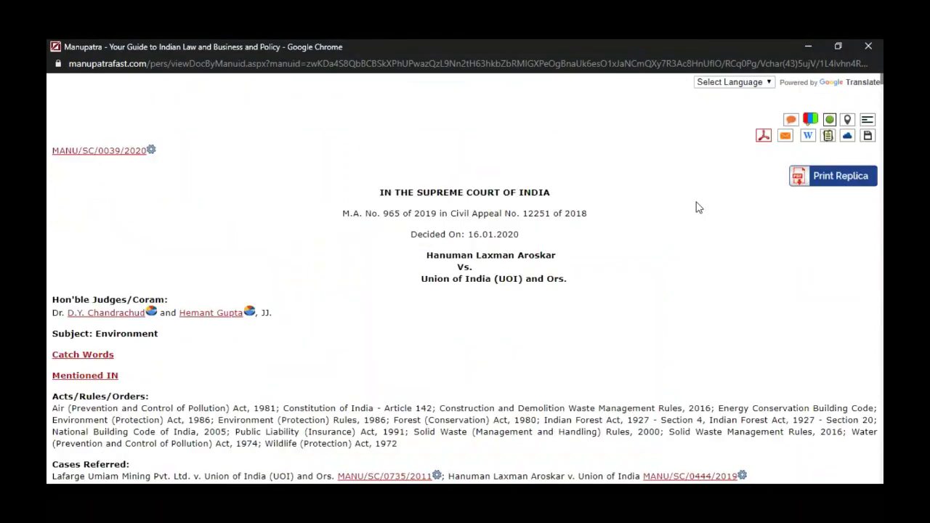
click(868, 46)
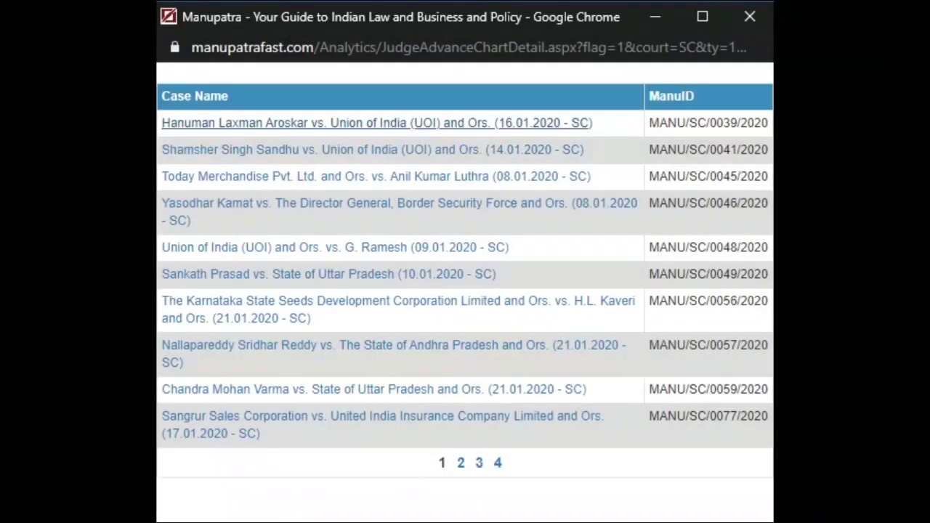
click(753, 14)
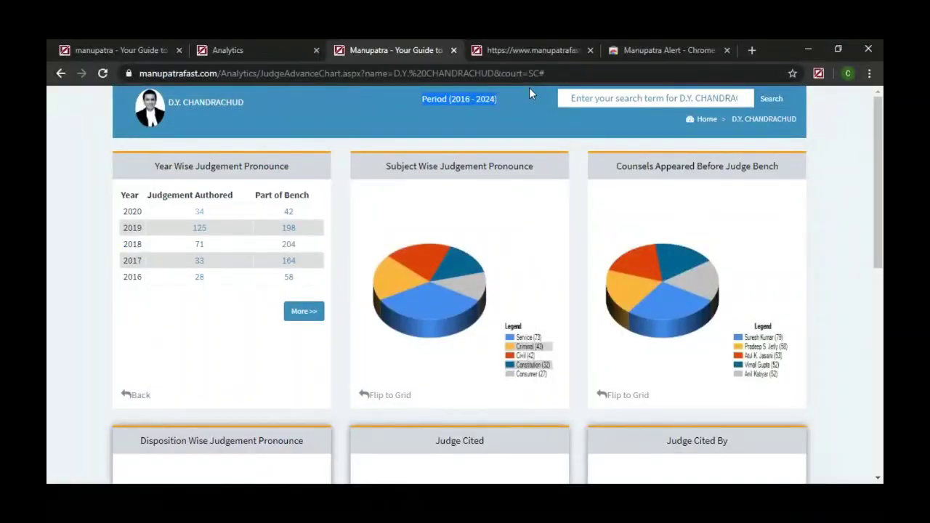
Step: Flip the Subject Wise Judgement Pronounce and Counsels Appeared Before Judge Bench charts to their grids
click(408, 396)
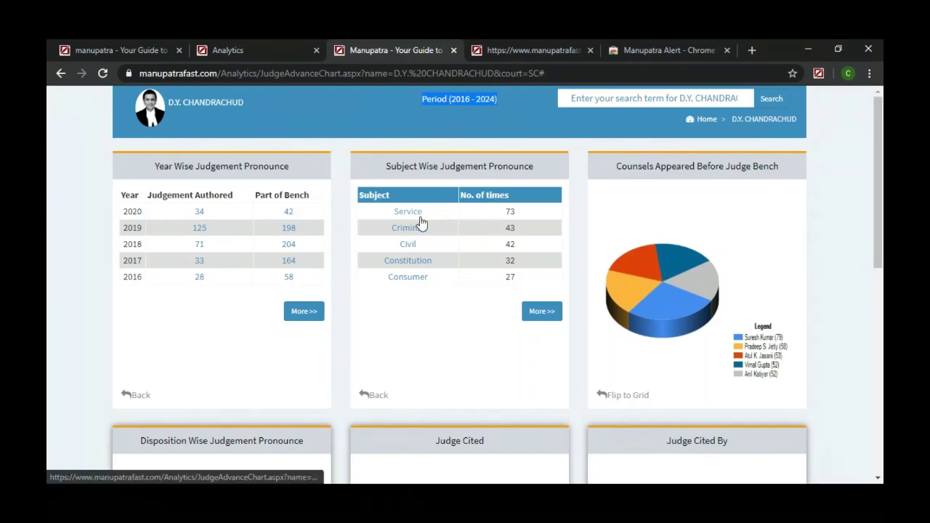
click(459, 318)
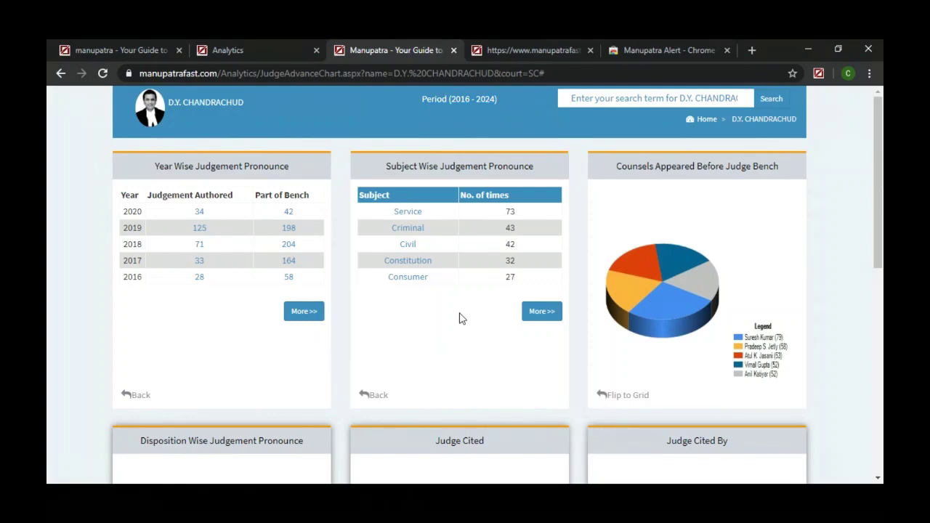
click(628, 396)
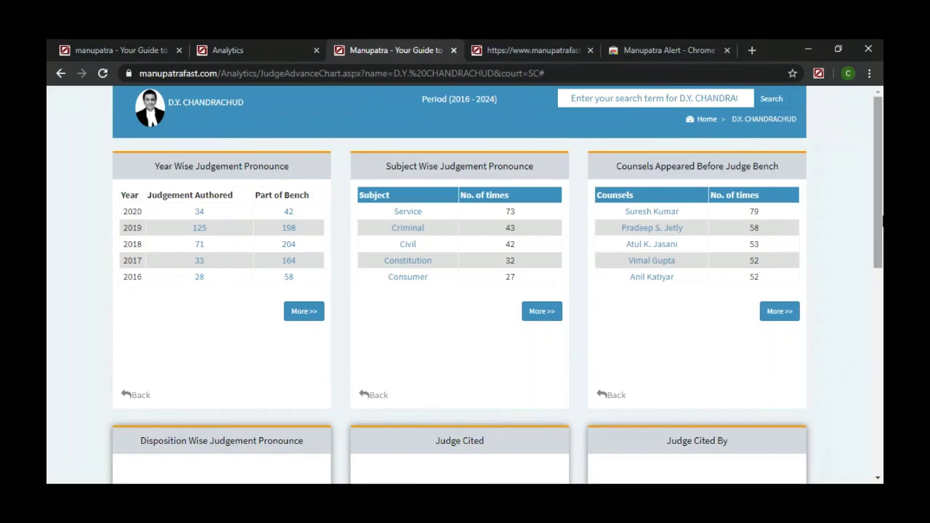
Step: Flip the Disposition Wise Judgement Pronounce chart to its grid and open its full list of dispositions
drag(879, 218, 881, 234)
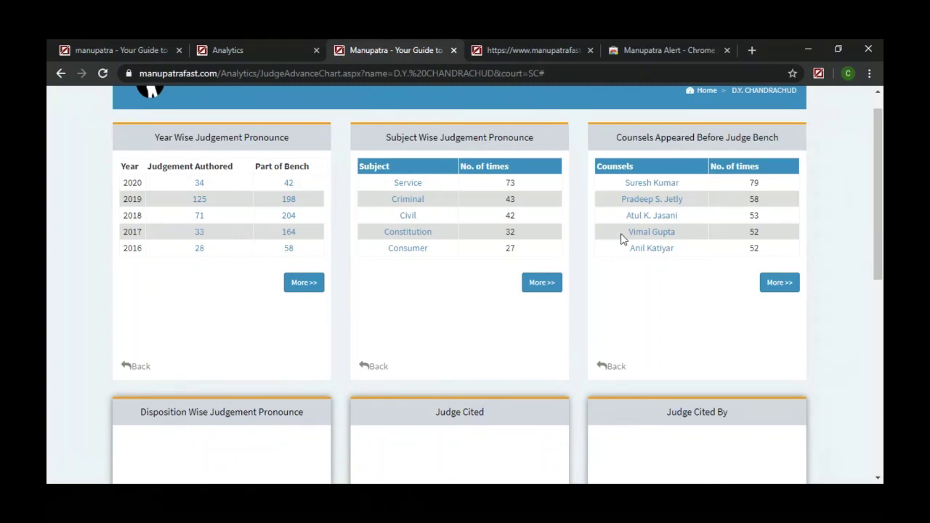
click(881, 186)
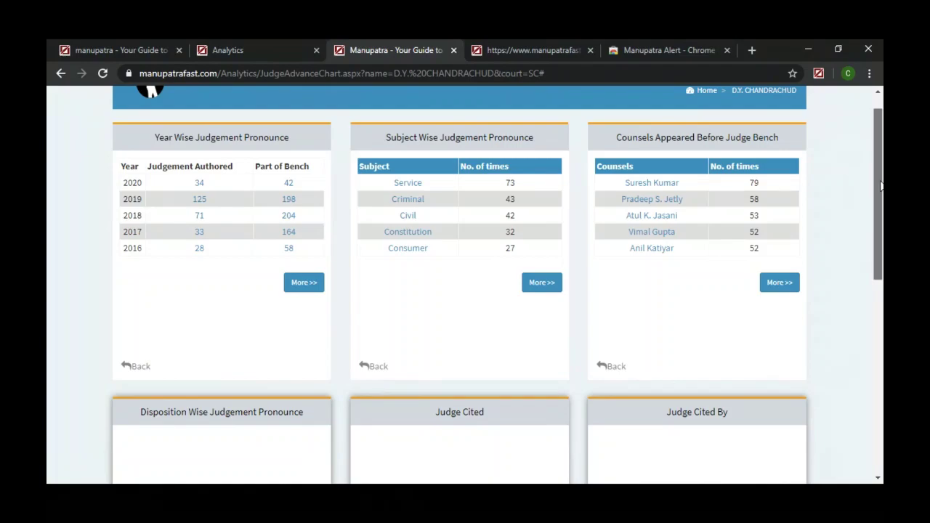
drag(881, 186, 881, 317)
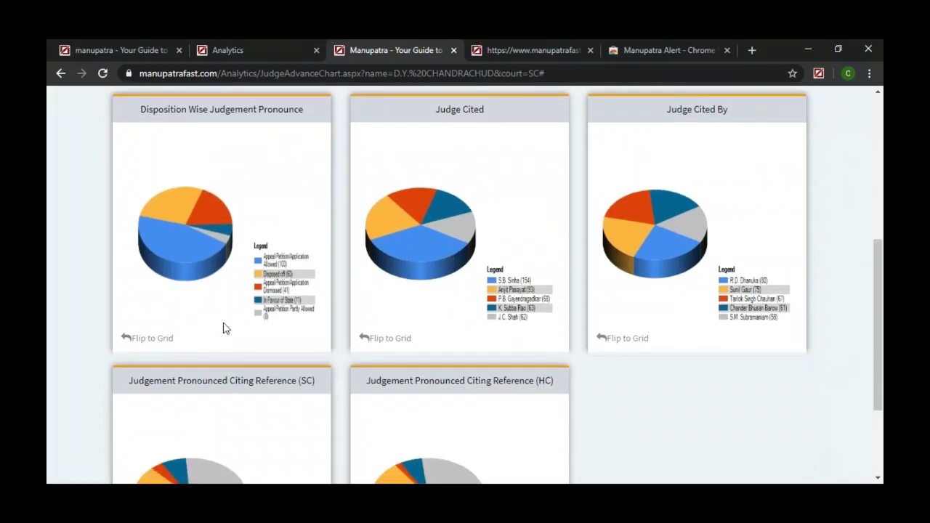
click(153, 339)
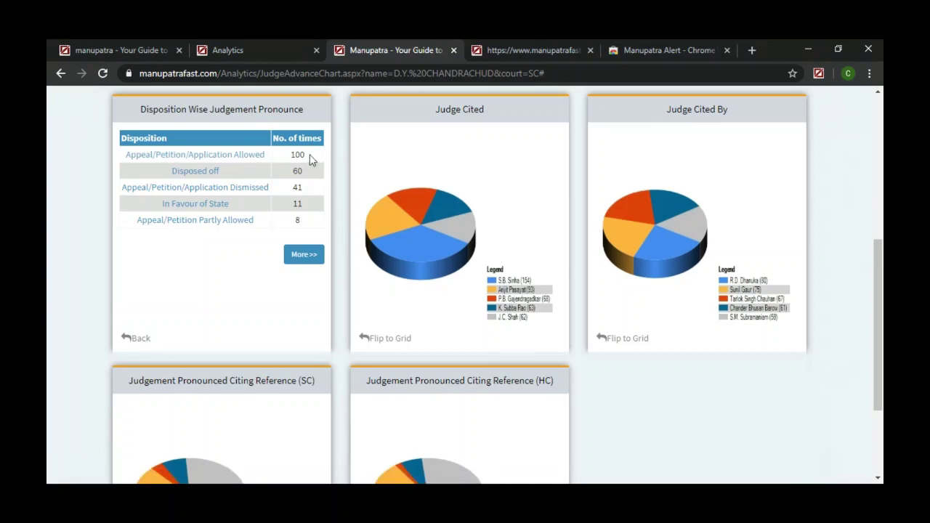
drag(307, 191, 294, 191)
click(308, 210)
drag(304, 227, 292, 229)
click(304, 255)
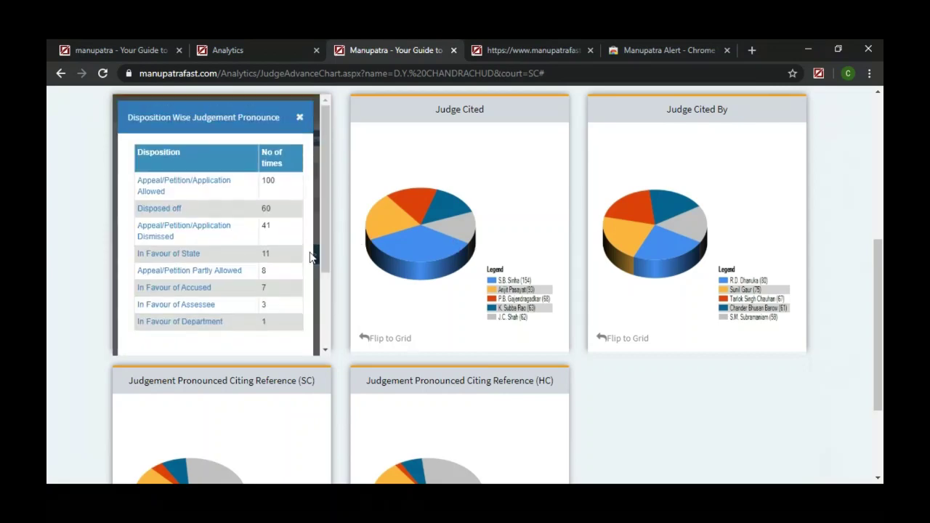
Step: Flip the Judge Cited chart to its grid, view the list of cited P.B. Gajendragadkar cases, and close that window
click(405, 339)
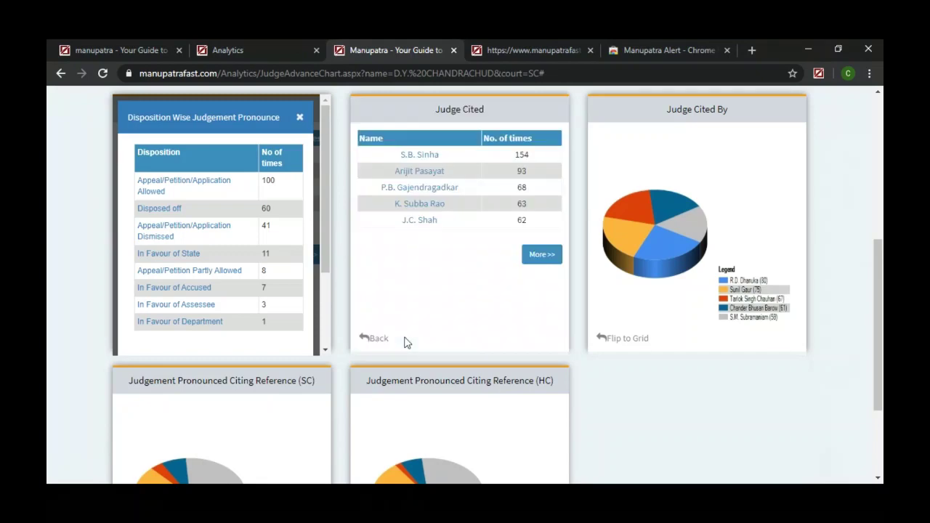
click(431, 191)
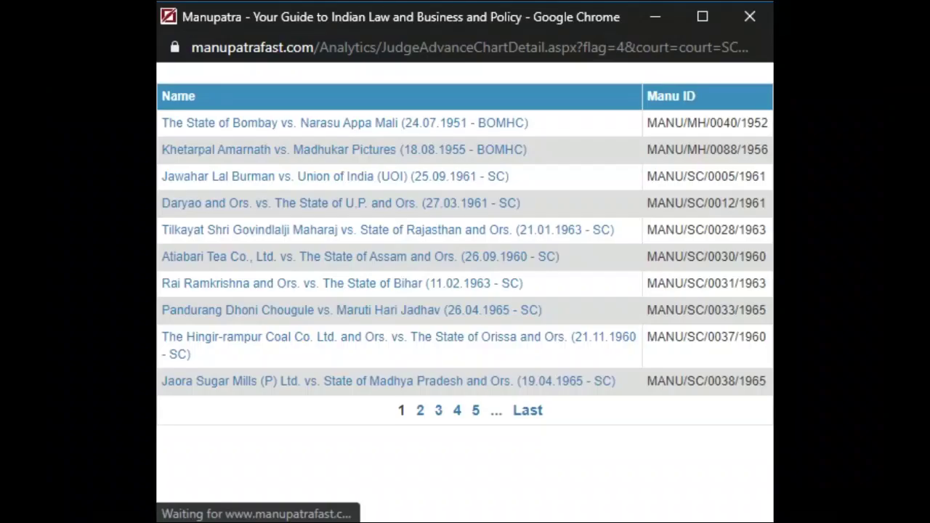
click(734, 19)
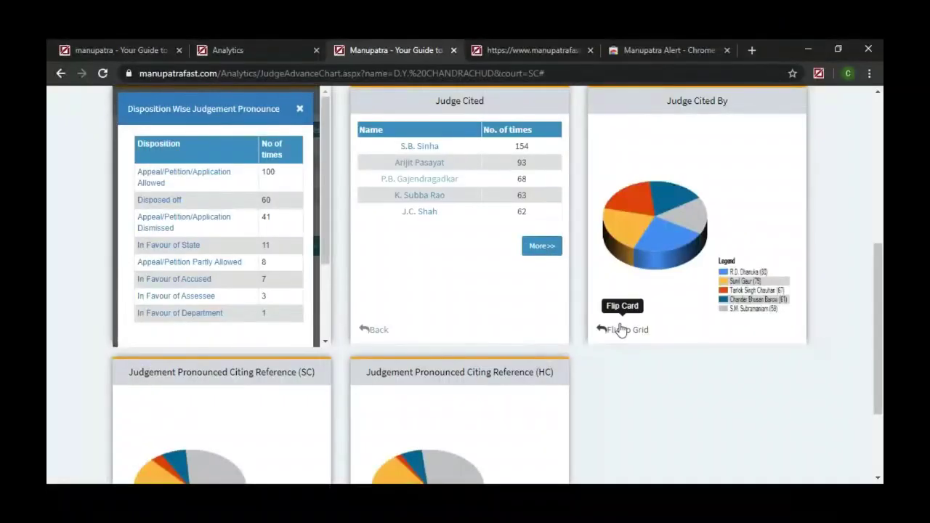
Step: Flip the Judge Cited By chart to its grid
click(621, 330)
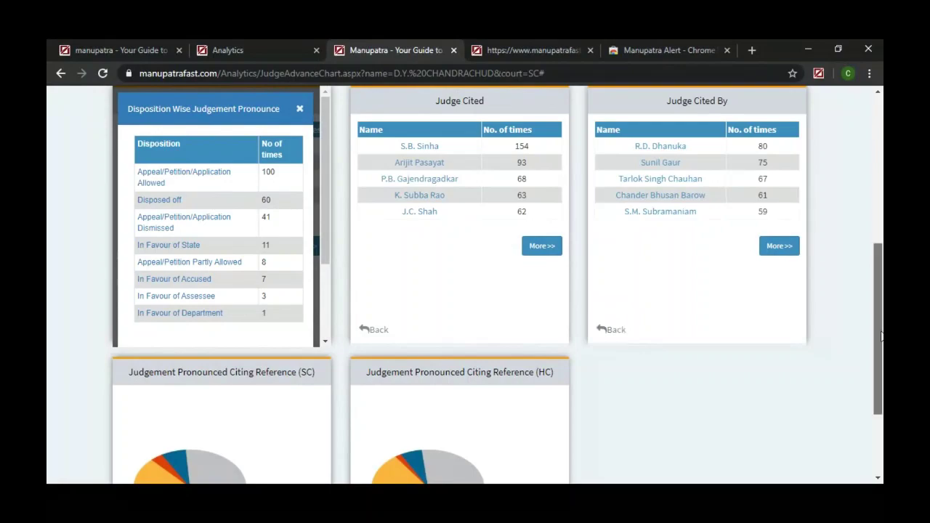
drag(881, 336, 882, 314)
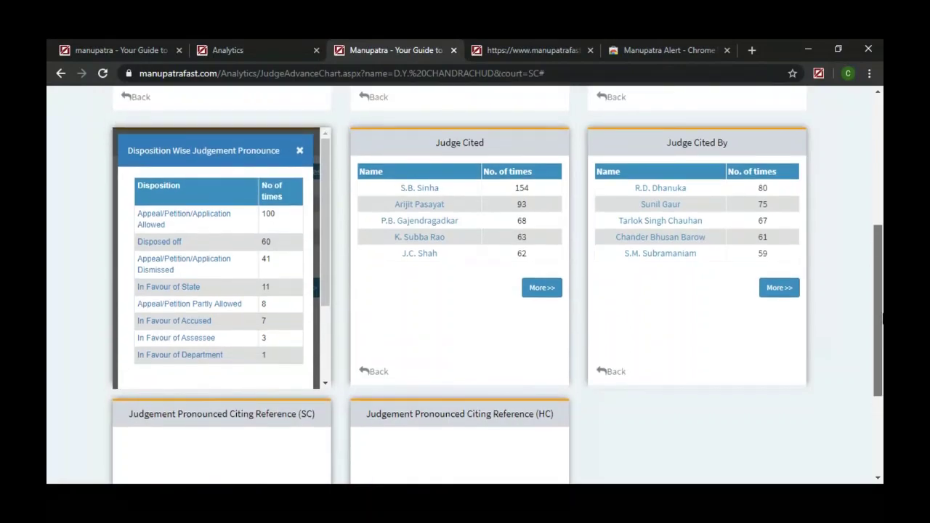
drag(883, 314, 883, 336)
scroll(251, 423, down, 2)
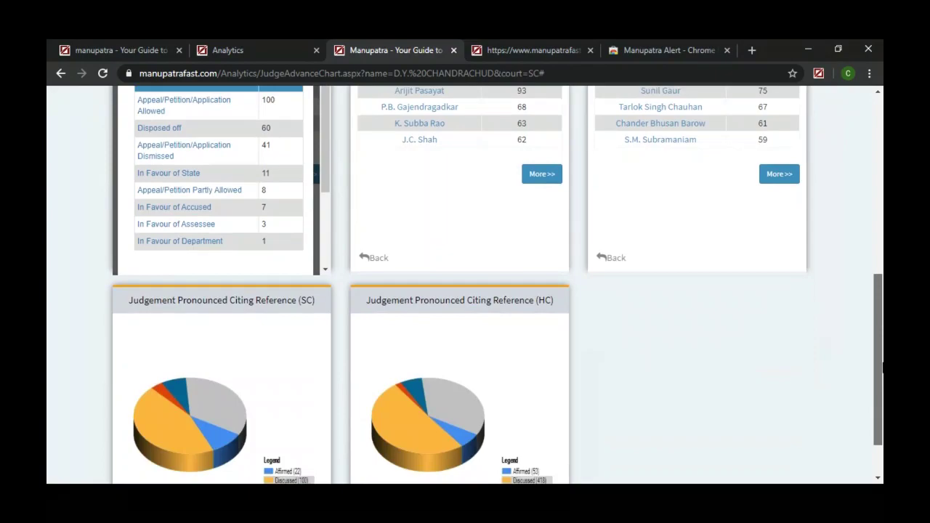
Step: Flip the Judgement Pronounced Citing Reference charts for SC and HC to their grids
click(143, 469)
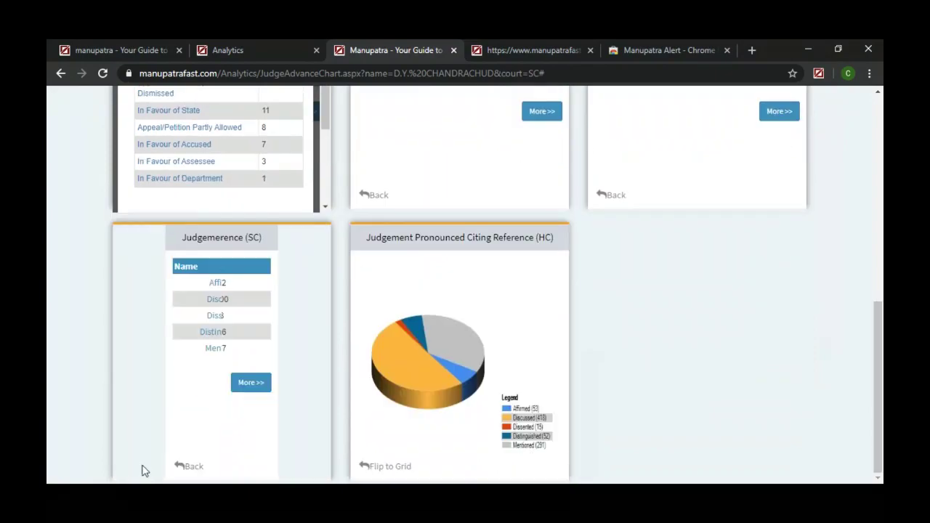
click(385, 471)
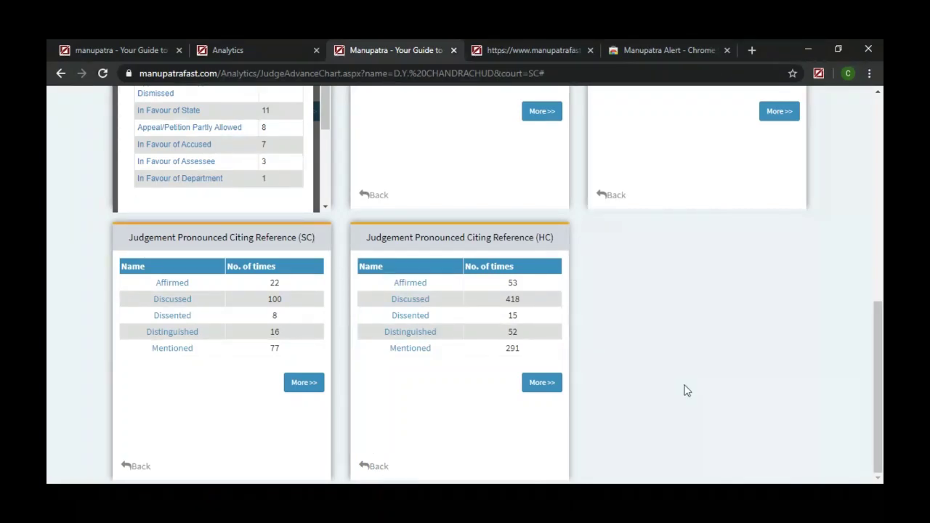
Step: Search D.Y. Chandrachud's authored judgments for the term "retirement"
drag(882, 356, 882, 135)
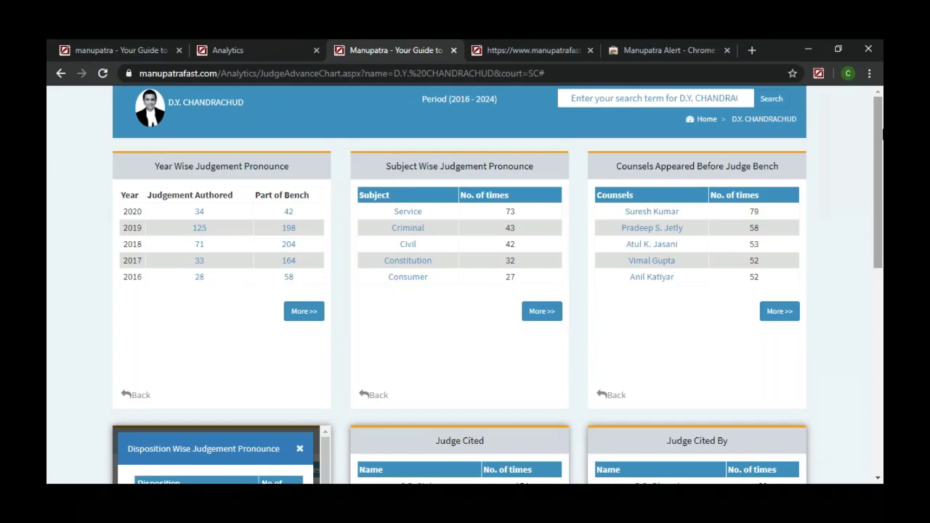
click(697, 94)
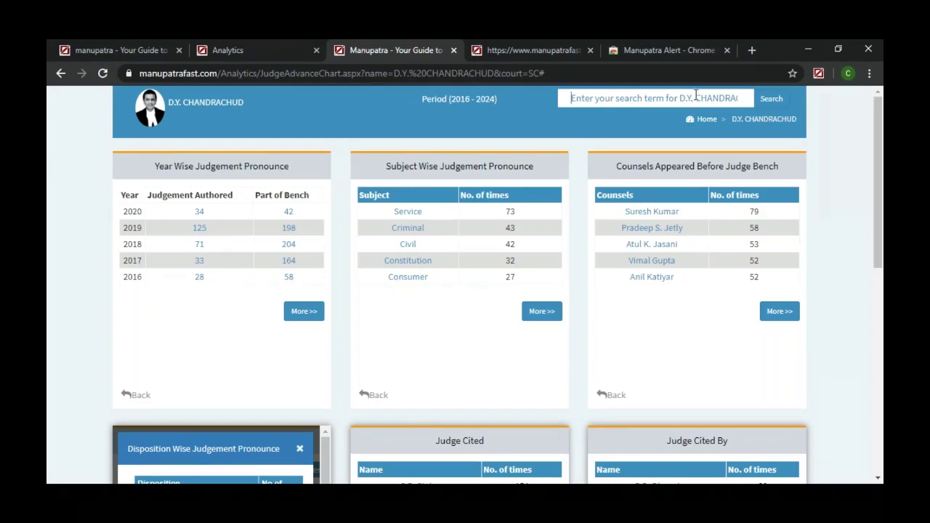
text(rei)
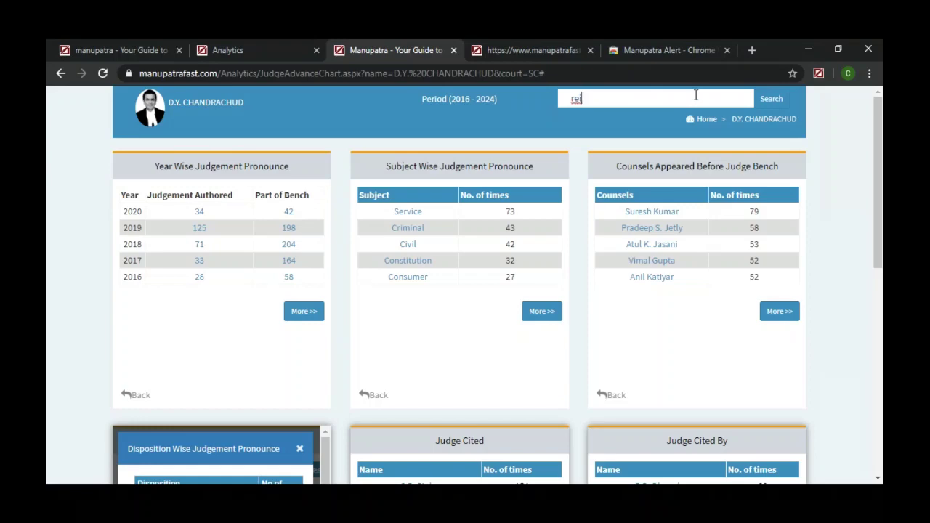
key(BackSpace)
text(trement)
key(BackSpace)
key(BackSpace)
key(BackSpace)
key(BackSpace)
key(BackSpace)
key(BackSpace)
text(irement)
click(775, 101)
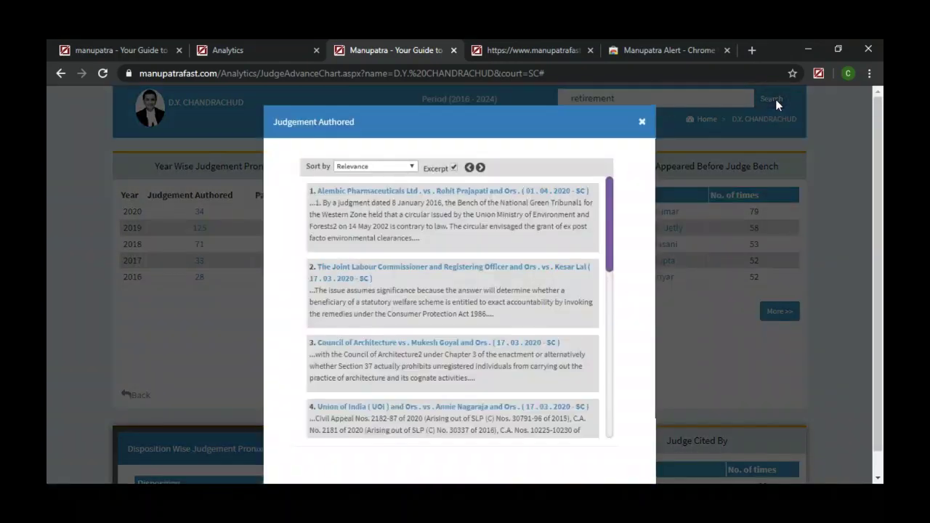
Step: Open the Alembic Pharmaceuticals Ltd. judgment in a maximized window, read through its opening sections, and close it and the results list
click(513, 198)
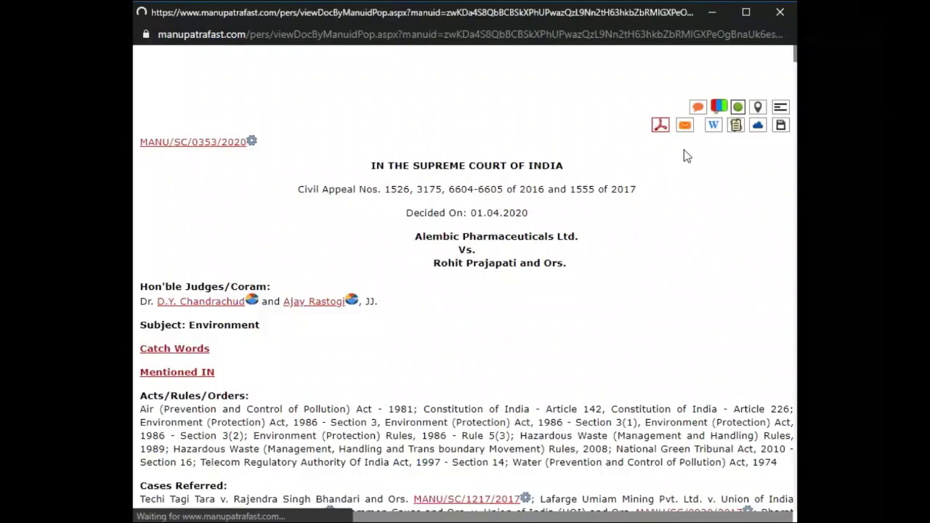
click(745, 13)
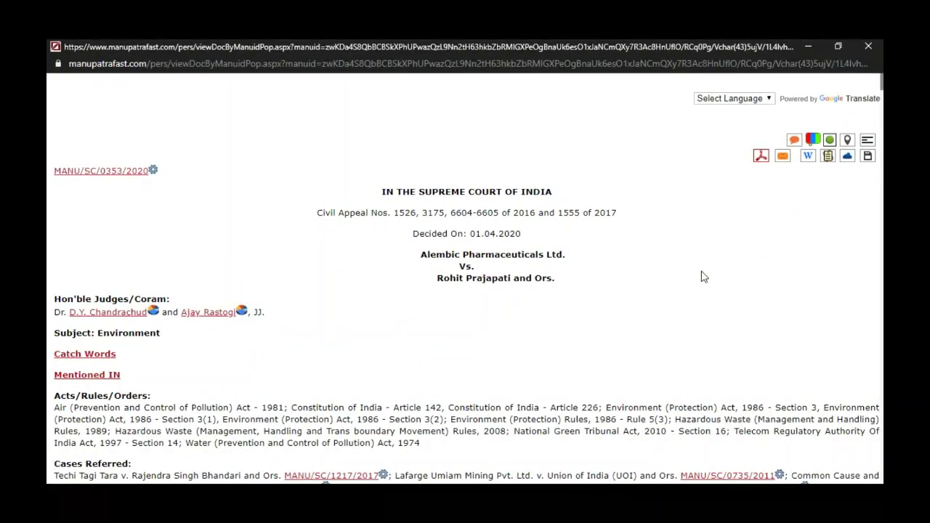
scroll(703, 276, down, 1)
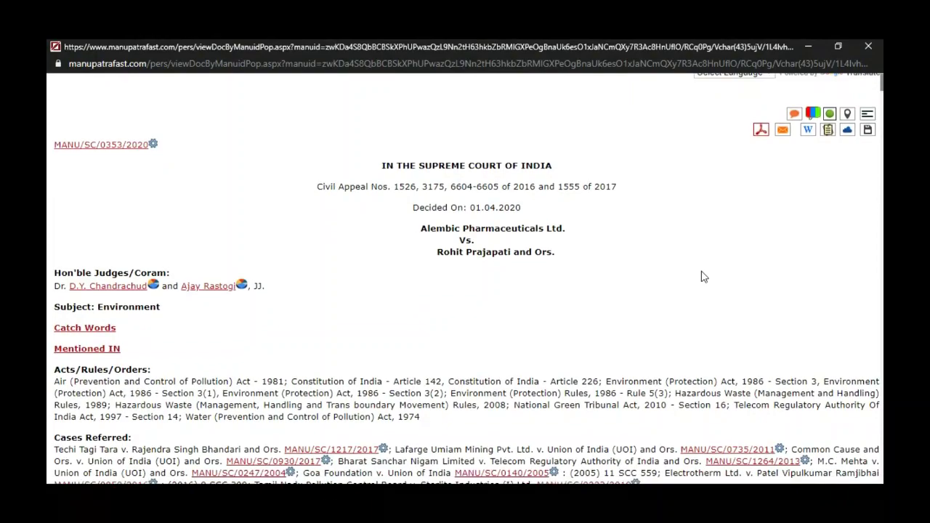
scroll(704, 277, down, 1)
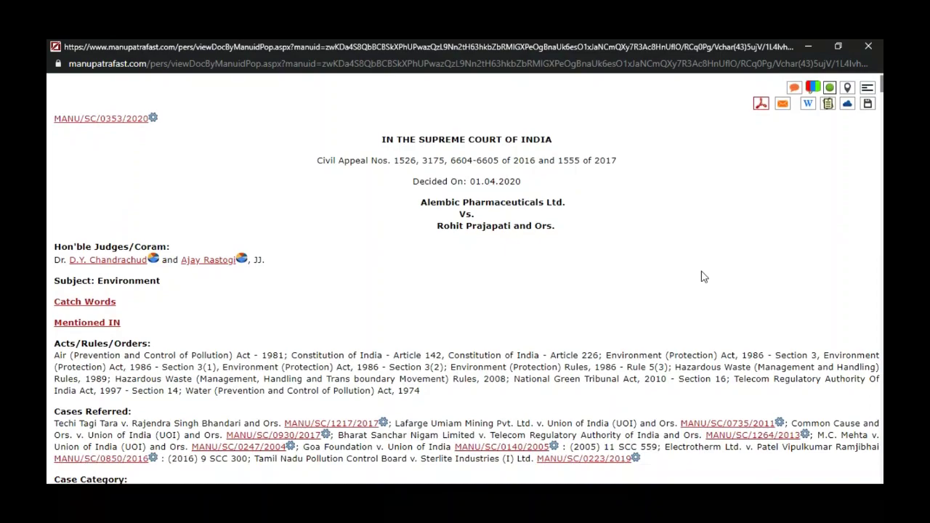
scroll(704, 277, down, 8)
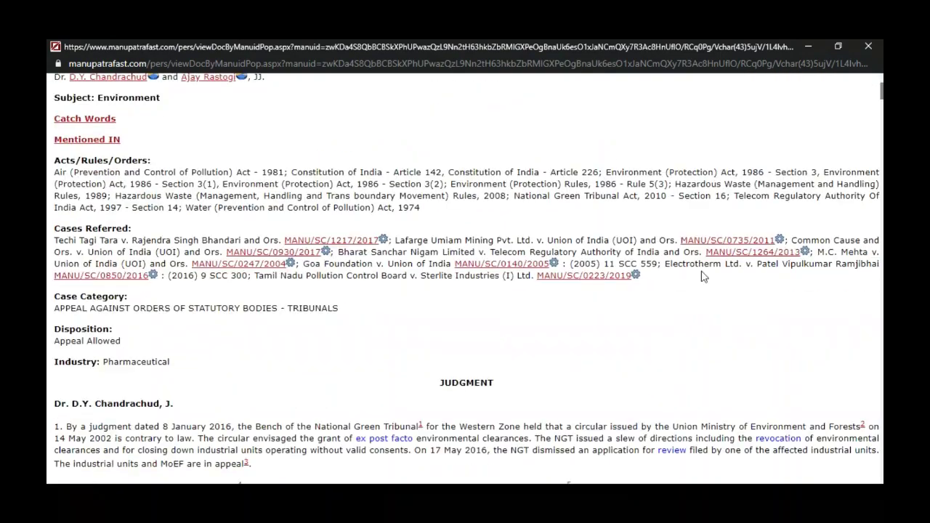
scroll(703, 276, down, 8)
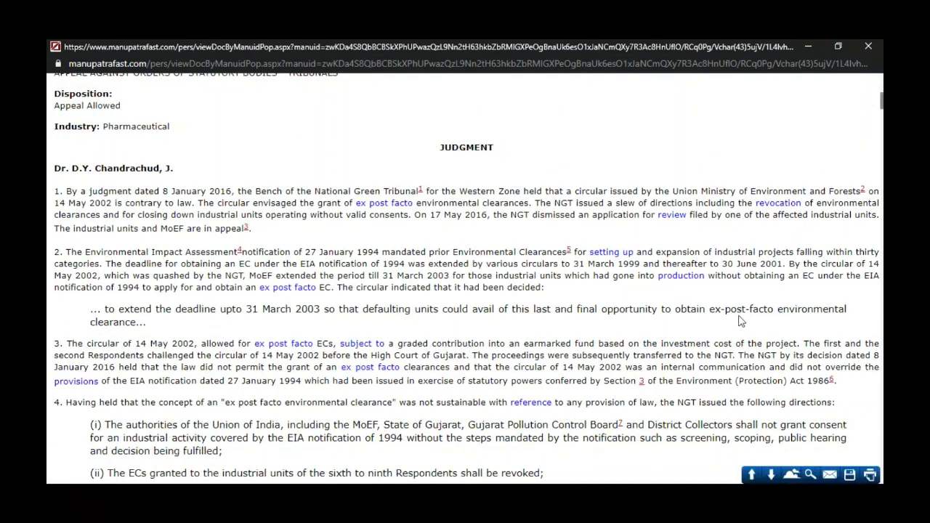
click(872, 44)
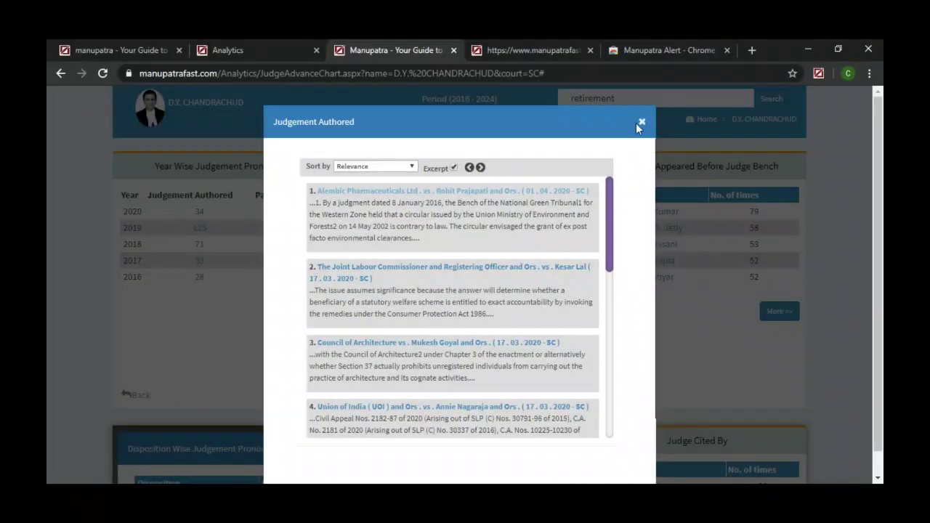
click(644, 125)
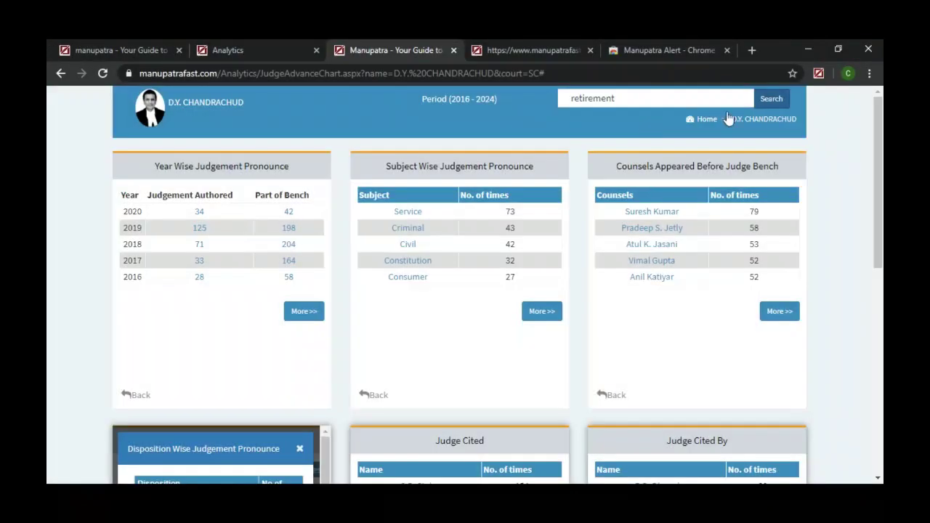
Step: Return from the judge analytics page to the main Manupatra page with the Islamic Academy of Education judgment
scroll(460, 291, down, 2)
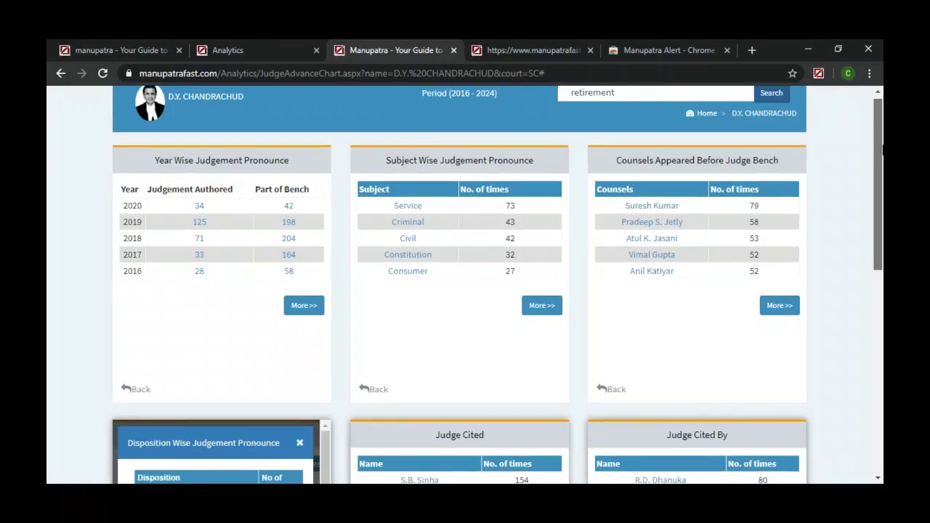
scroll(460, 290, up, 2)
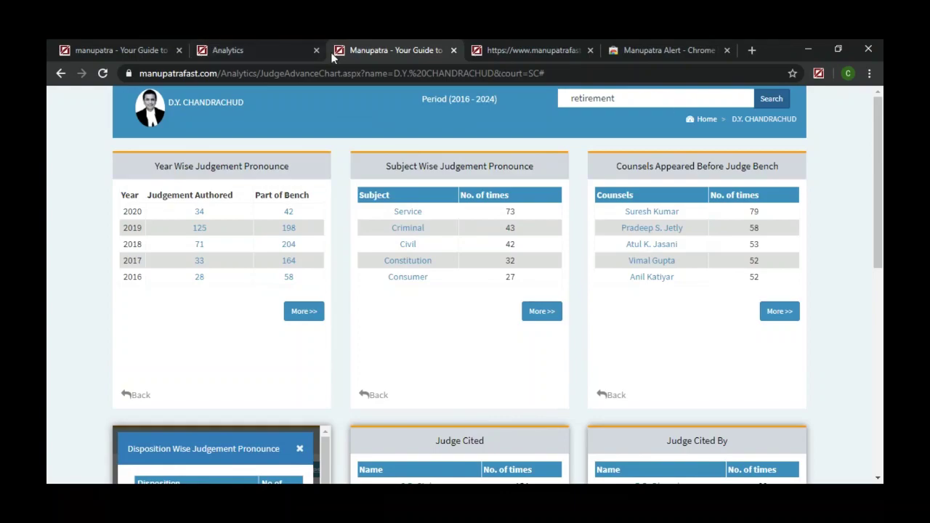
click(113, 45)
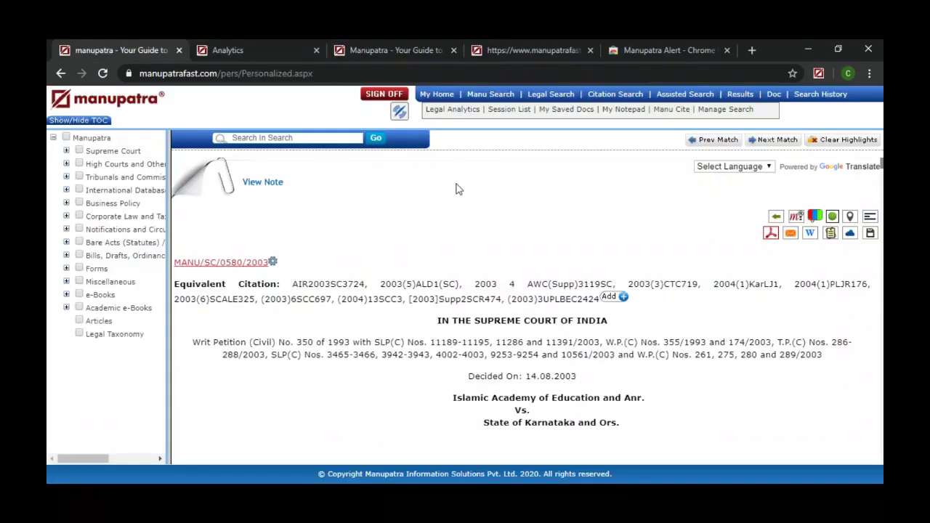